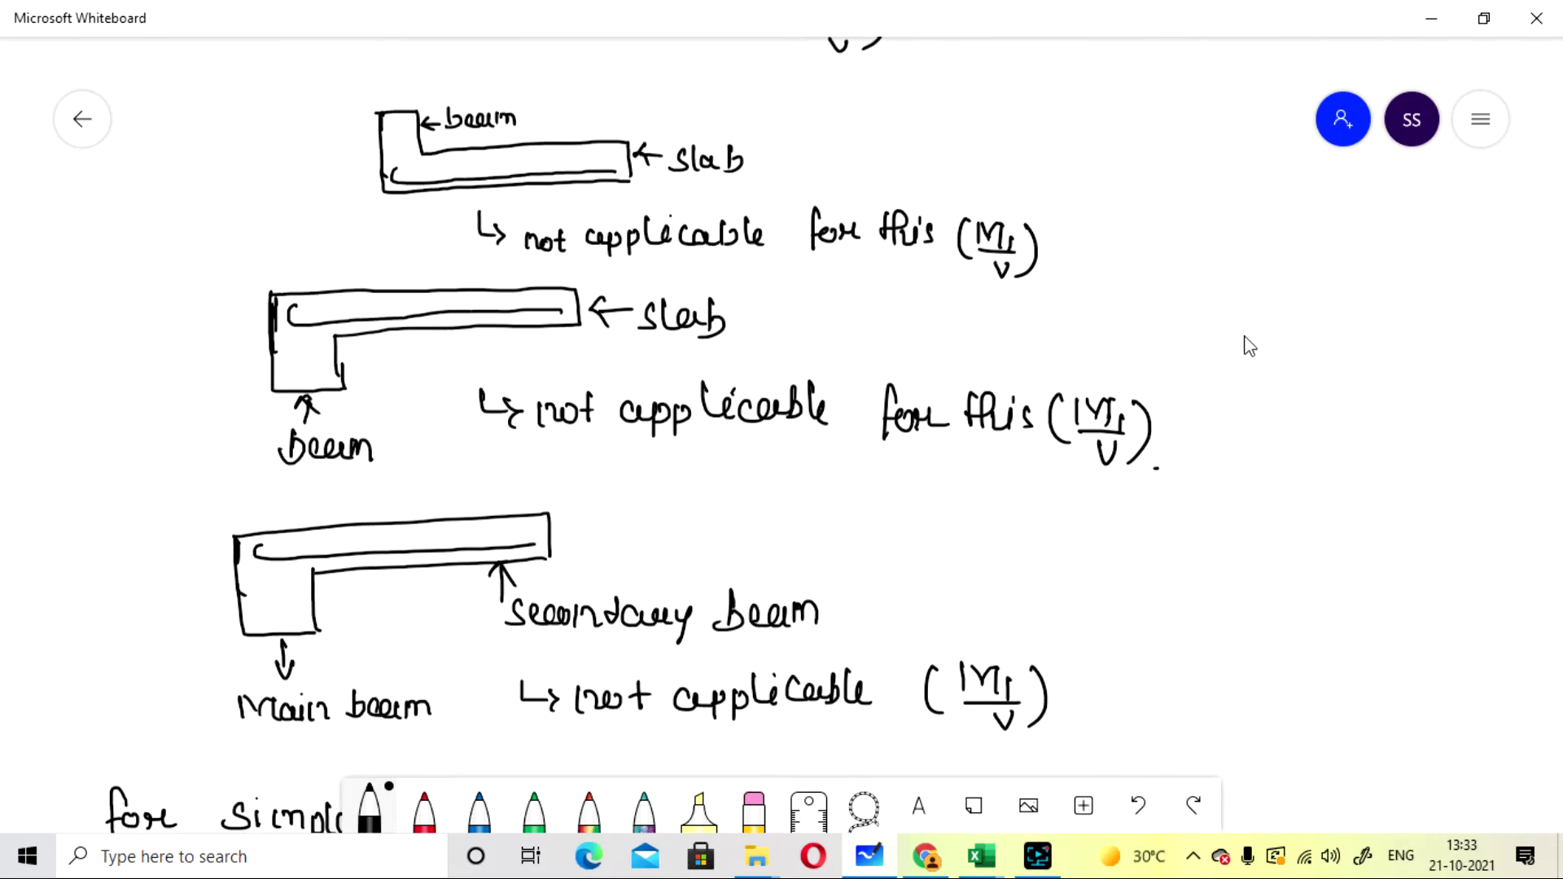
# Review the handwritten support cases and the simple-support formula Ld ≤ 1.3 M1/V + Lo.
pyautogui.scroll(-4, 1139, 380)
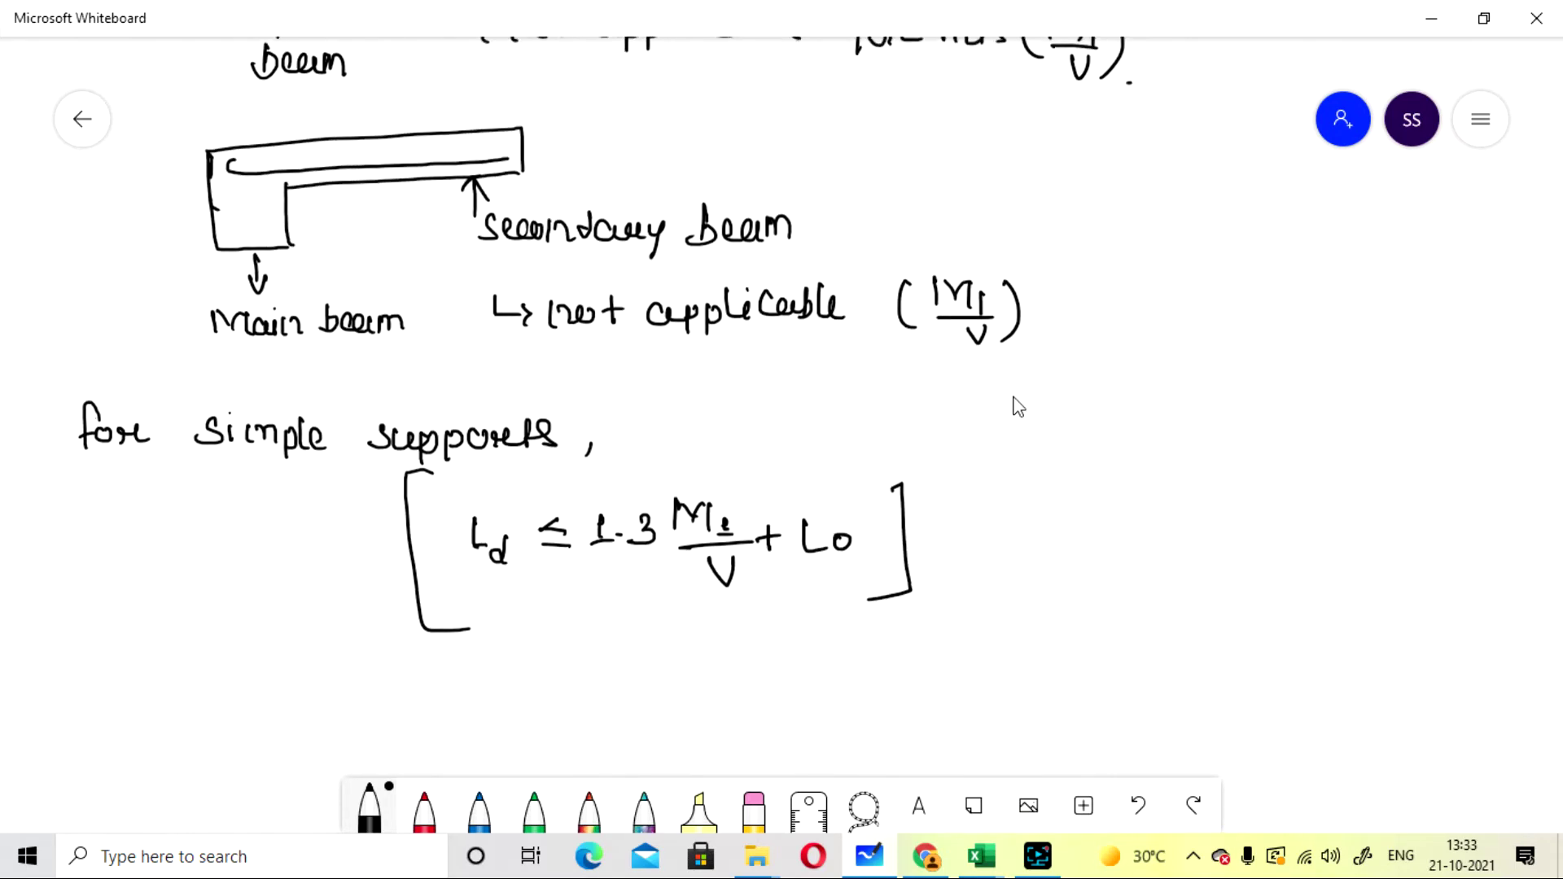
pyautogui.hscroll(-1, 1043, 448)
pyautogui.scroll(-2, 1073, 437)
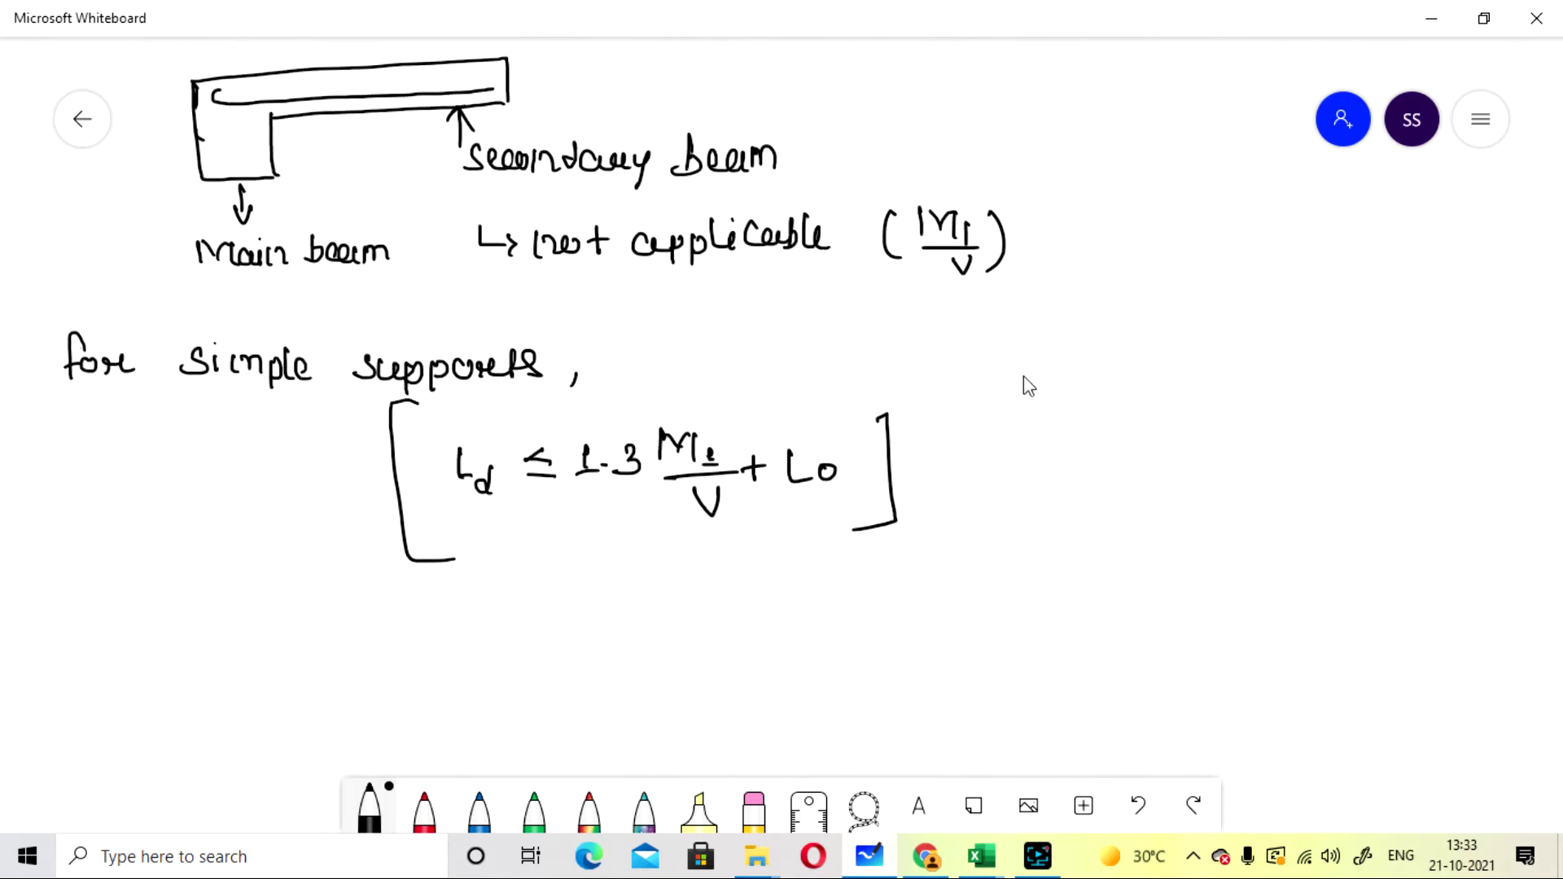
pyautogui.scroll(-1, 1040, 384)
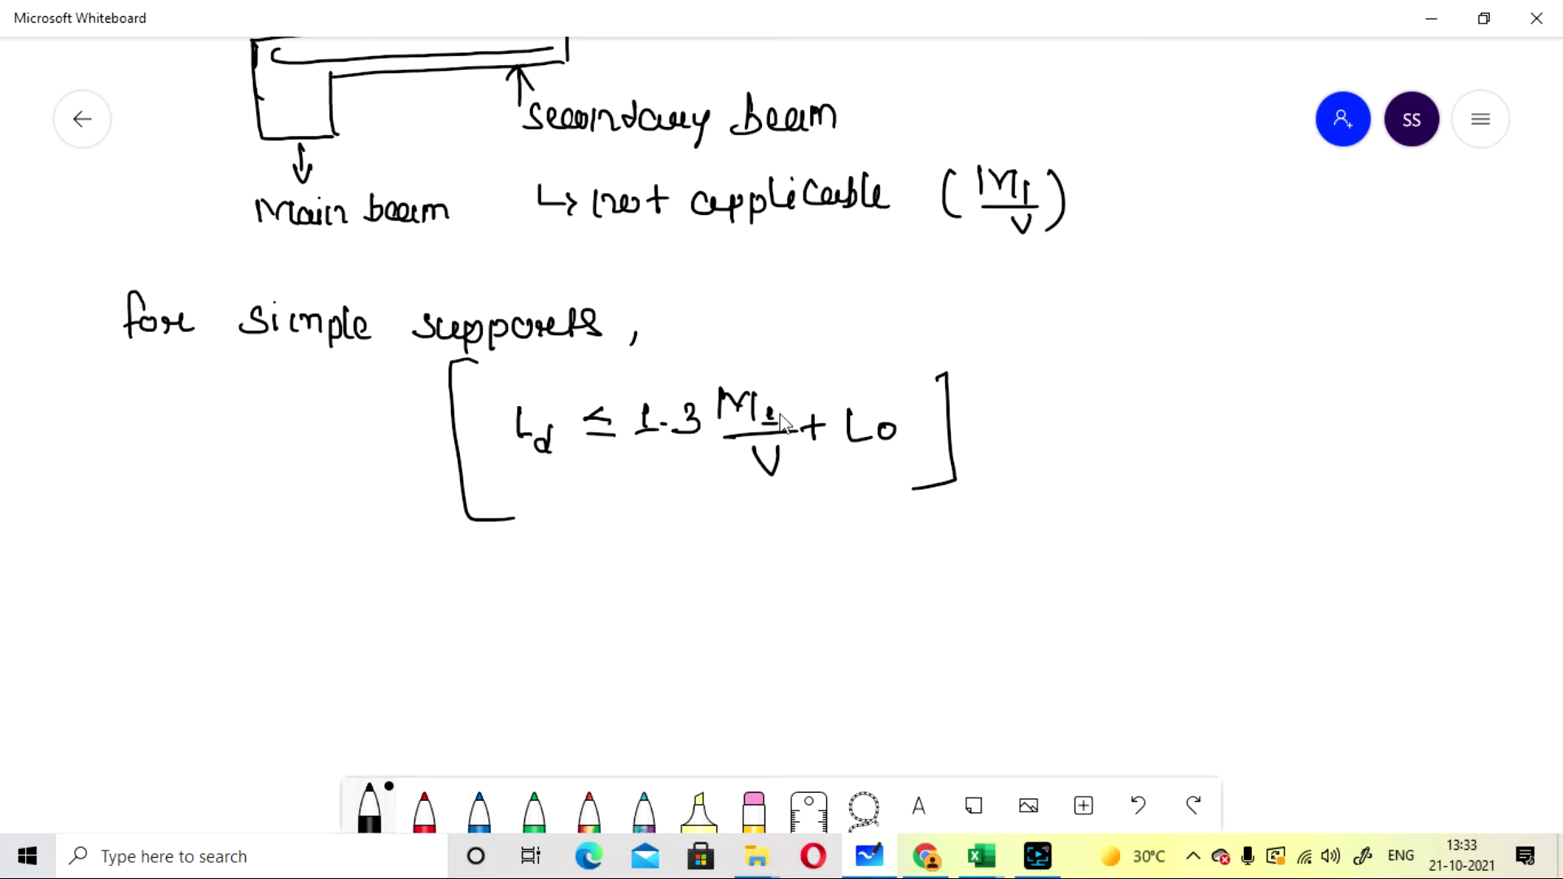
pyautogui.scroll(-3, 1067, 484)
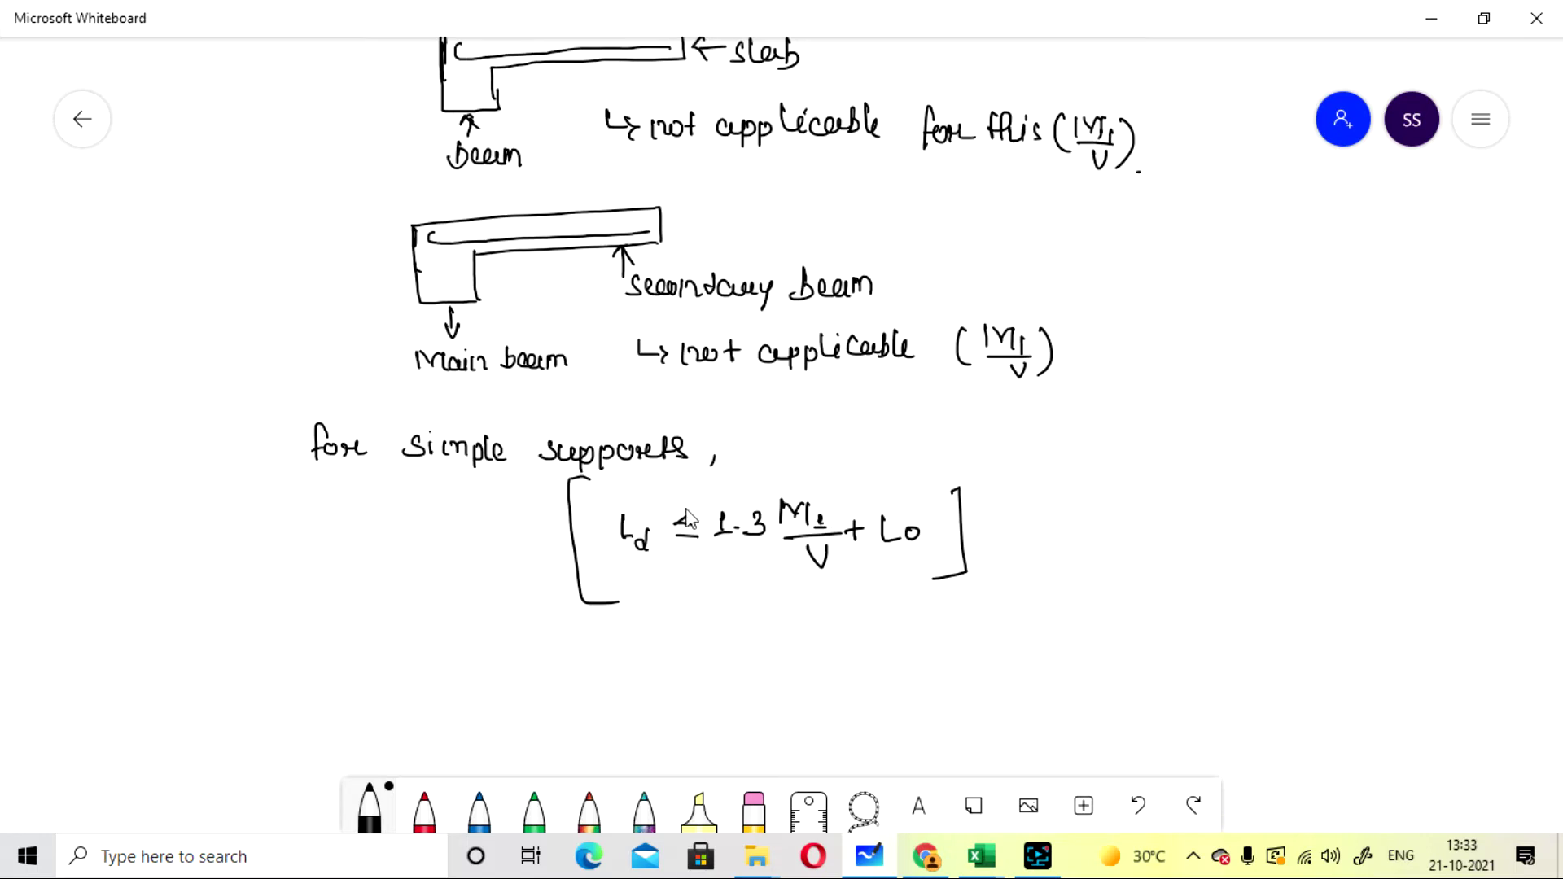
# Review the earlier notes on hooks, 90° bends, the basic development length formula and the development length required at a simple support.
pyautogui.scroll(5, 1187, 412)
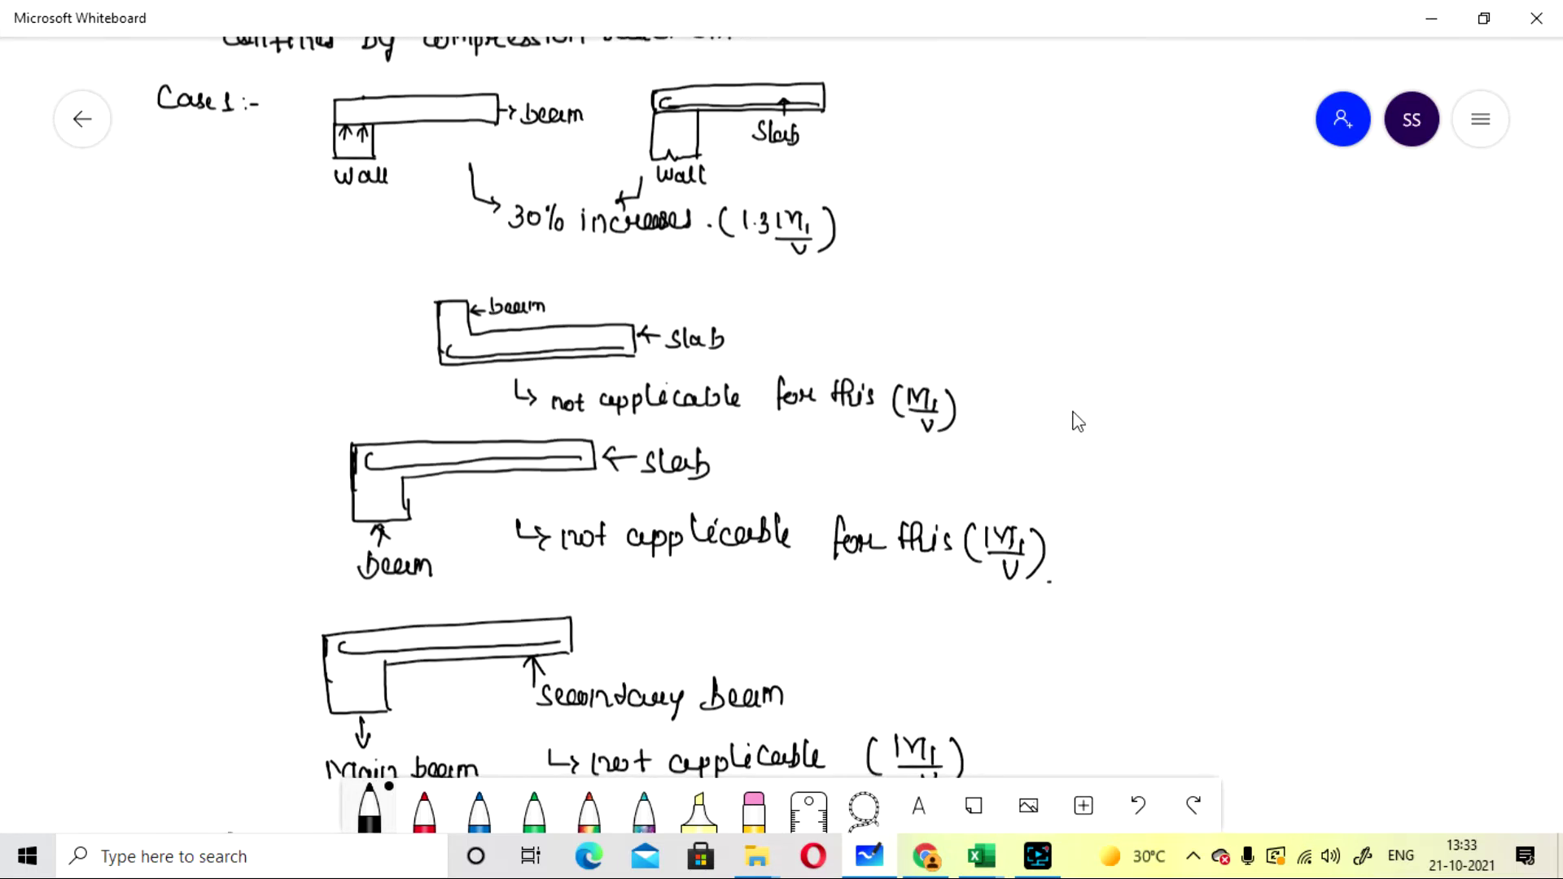
pyautogui.scroll(10, 1061, 429)
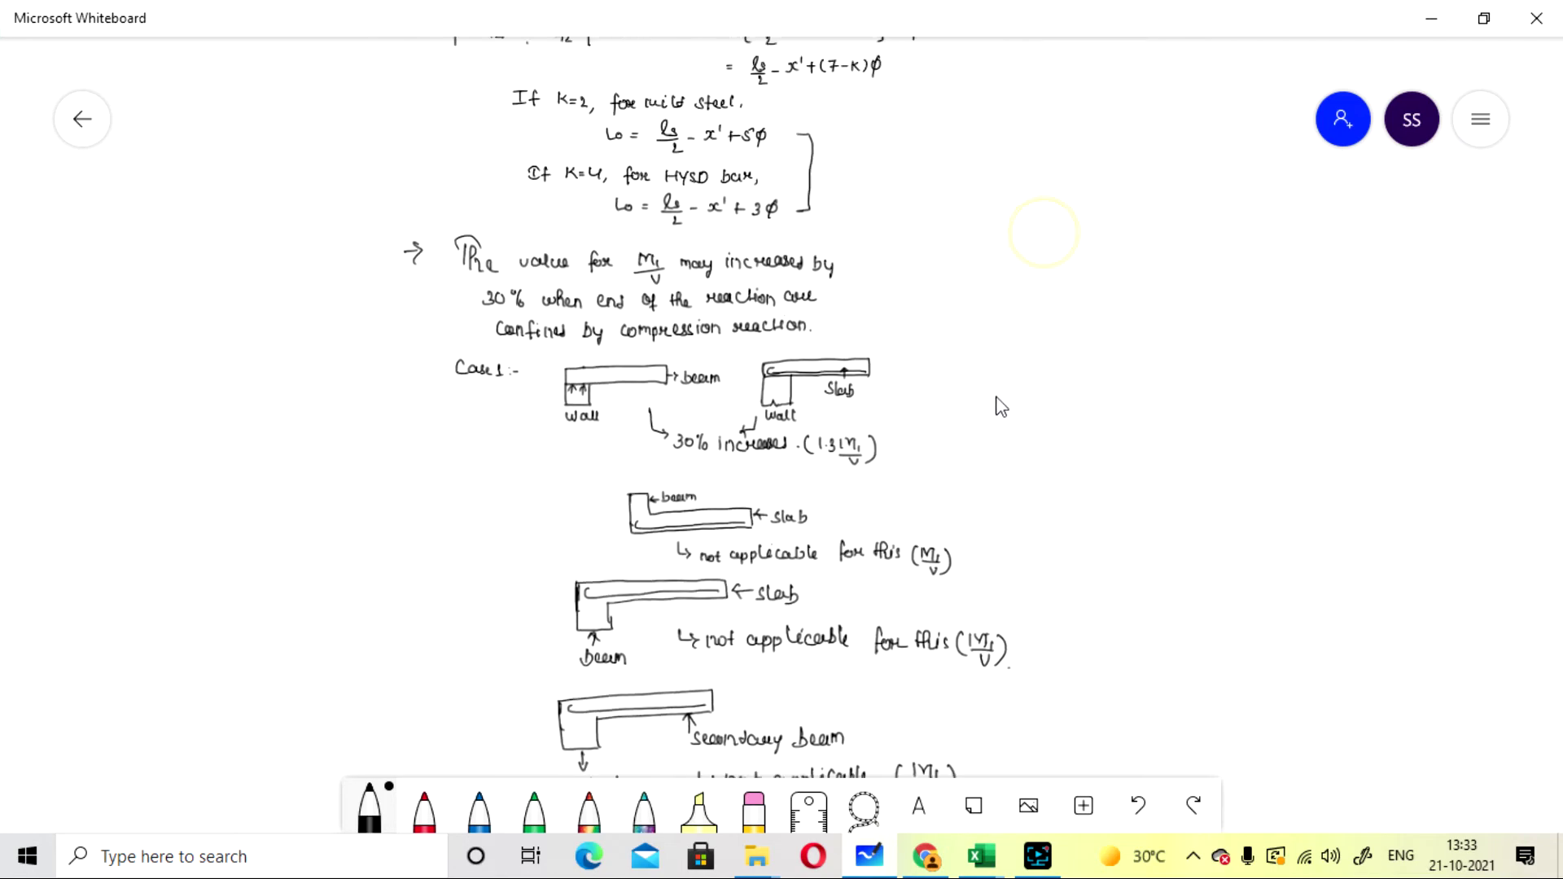
pyautogui.moveTo(1008, 508); pyautogui.dragTo(981, 486)
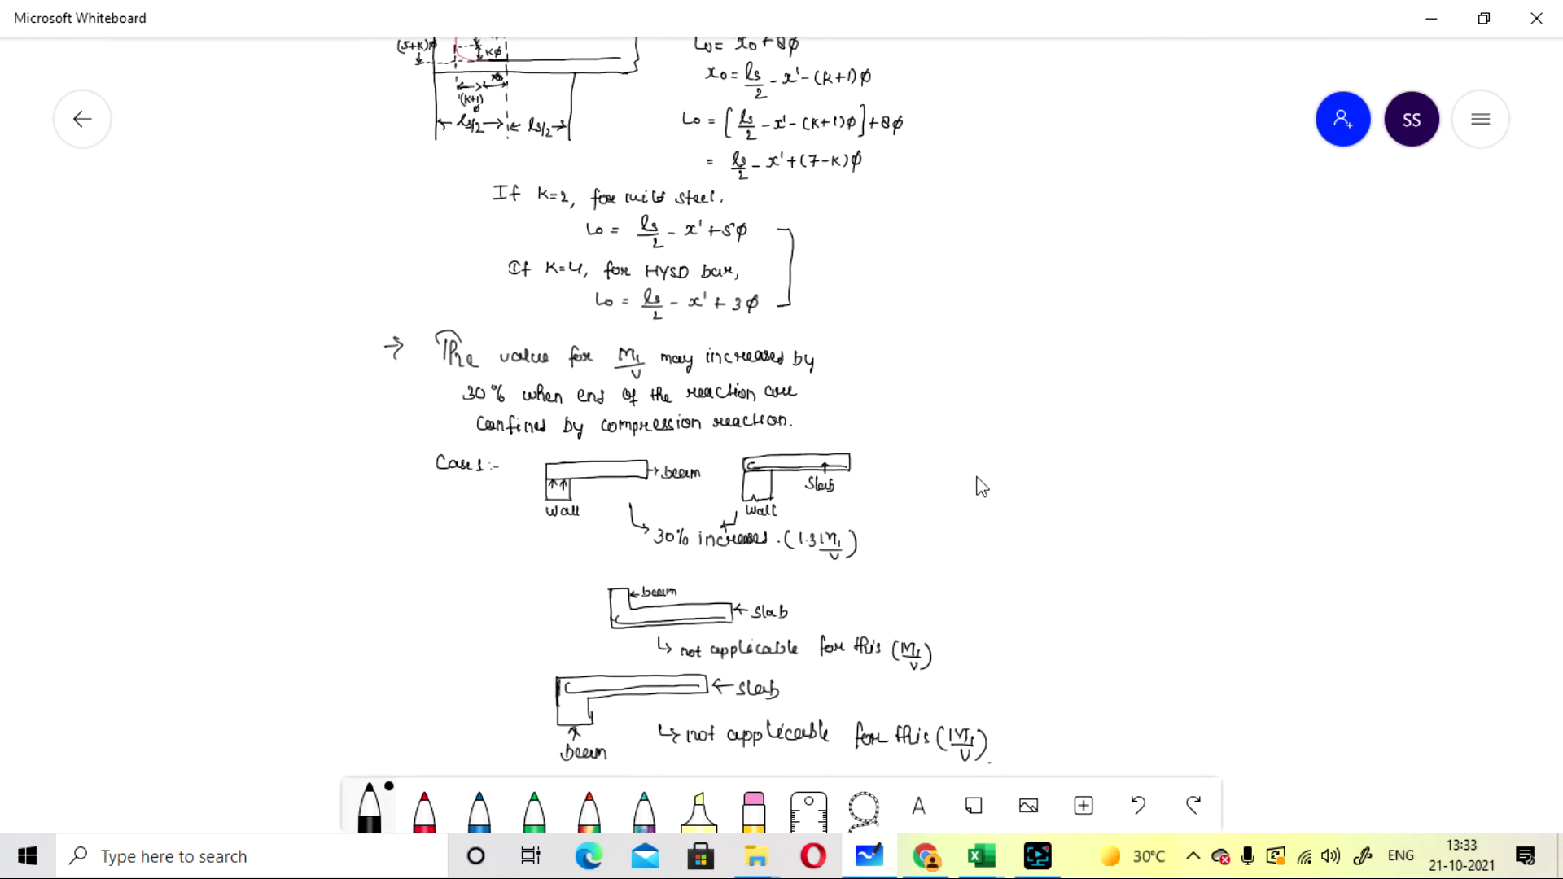
pyautogui.scroll(3, 958, 521)
pyautogui.scroll(4, 963, 434)
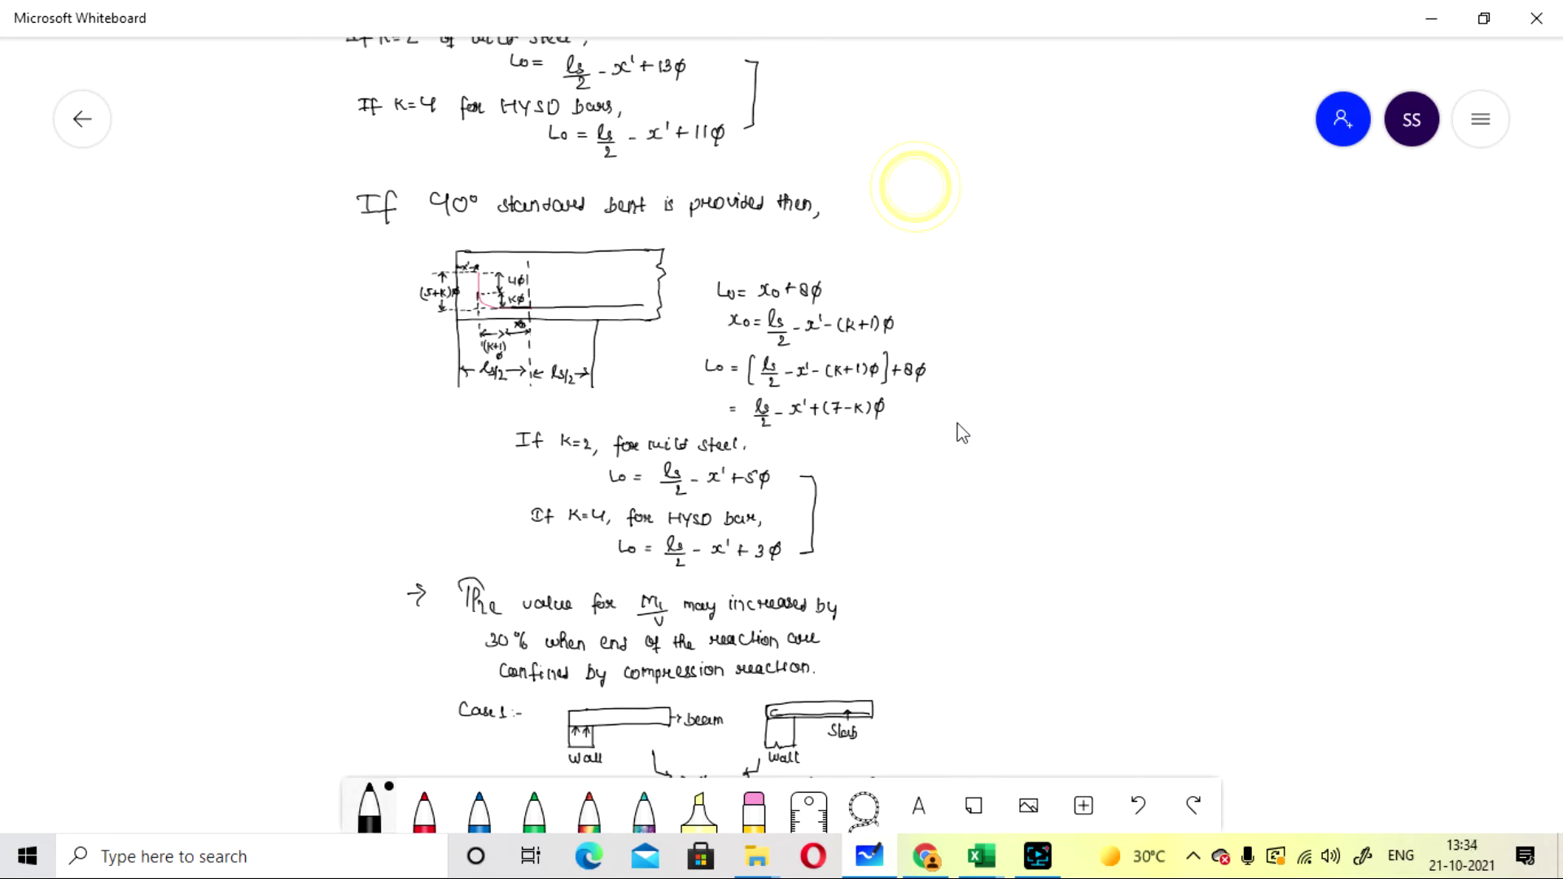
pyautogui.scroll(5, 1001, 530)
pyautogui.scroll(9, 949, 310)
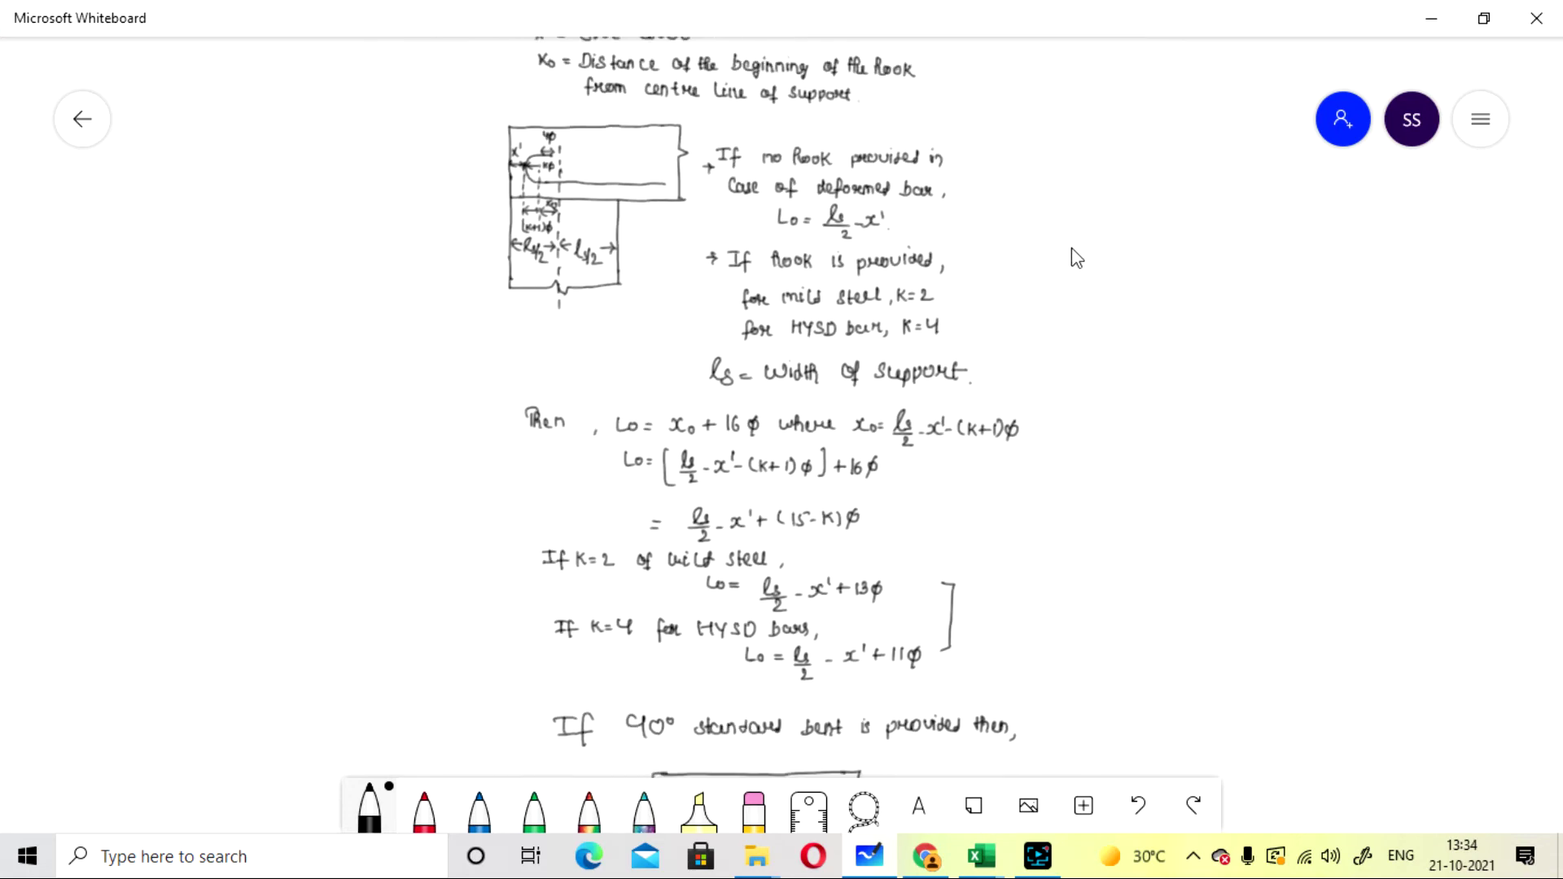
pyautogui.moveTo(1071, 247); pyautogui.dragTo(1065, 686)
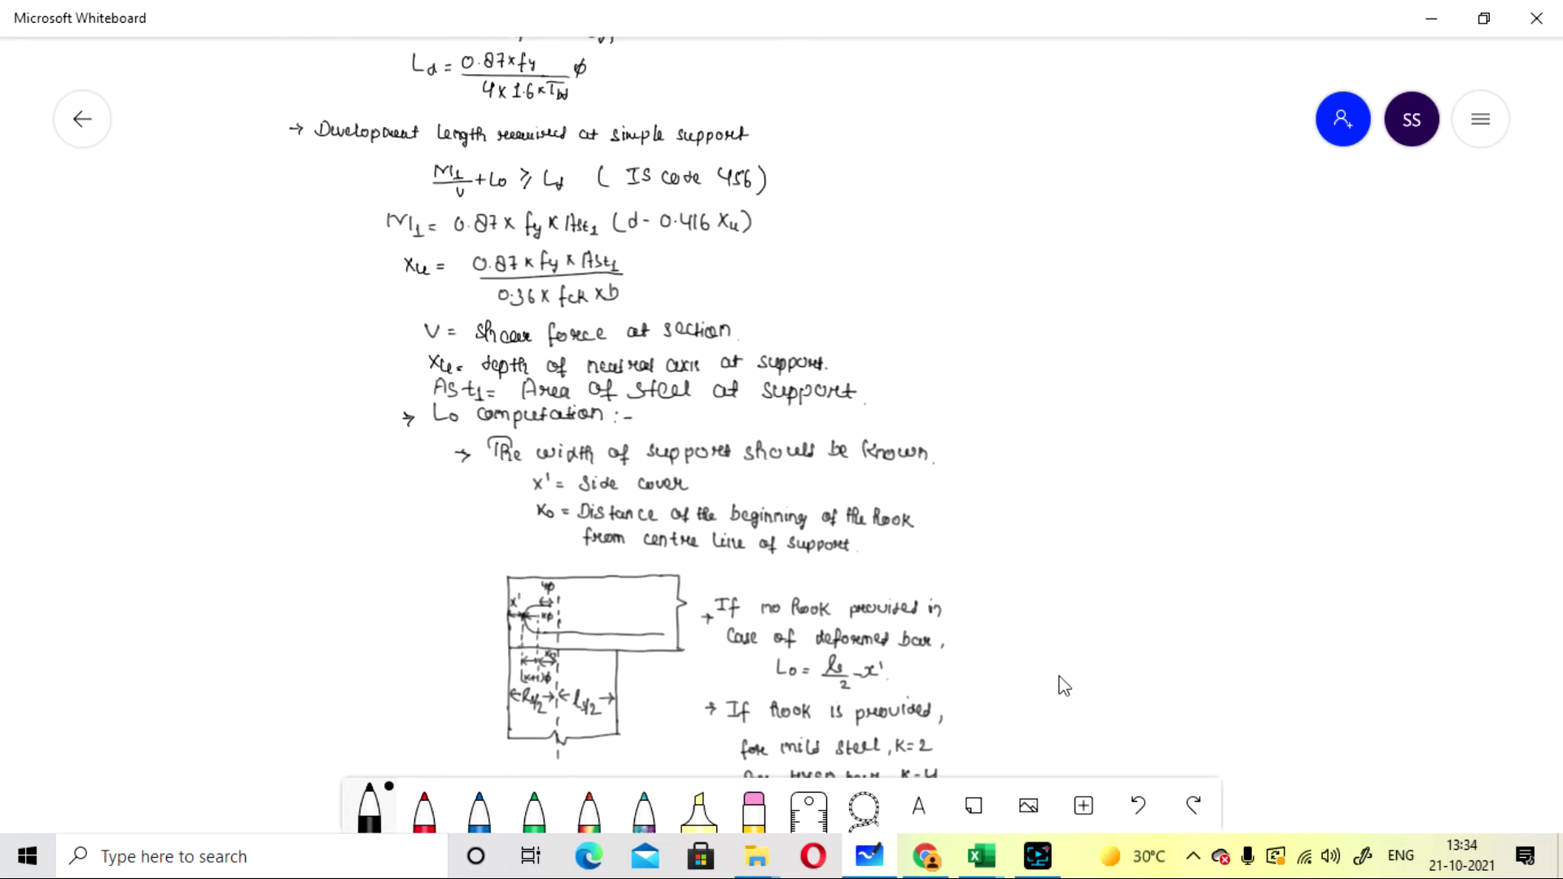
pyautogui.moveTo(959, 230); pyautogui.dragTo(1051, 678)
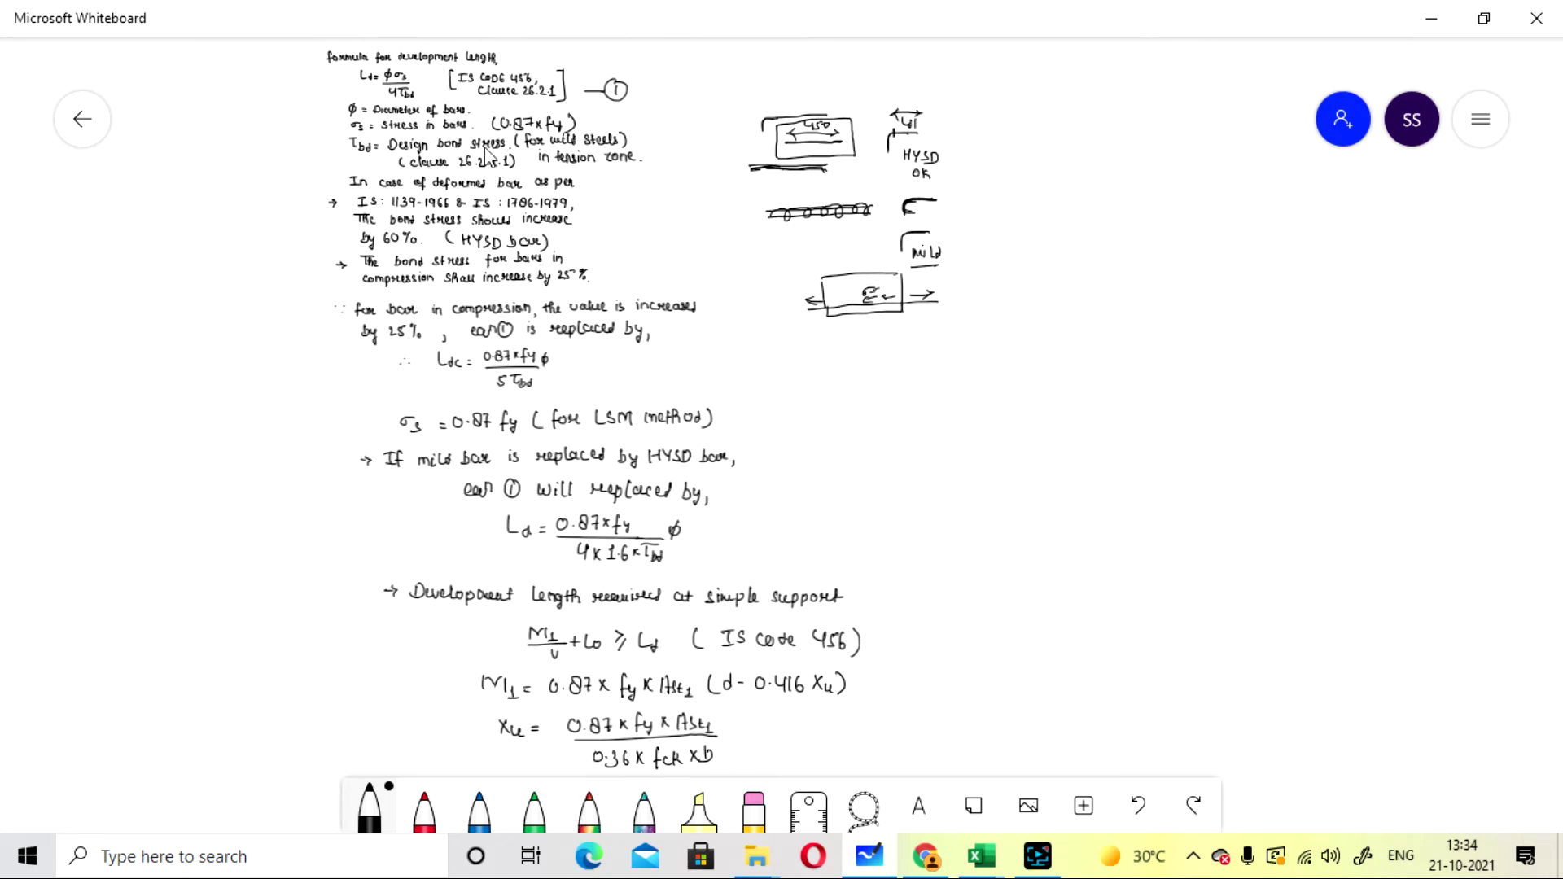
pyautogui.scroll(5, 486, 153)
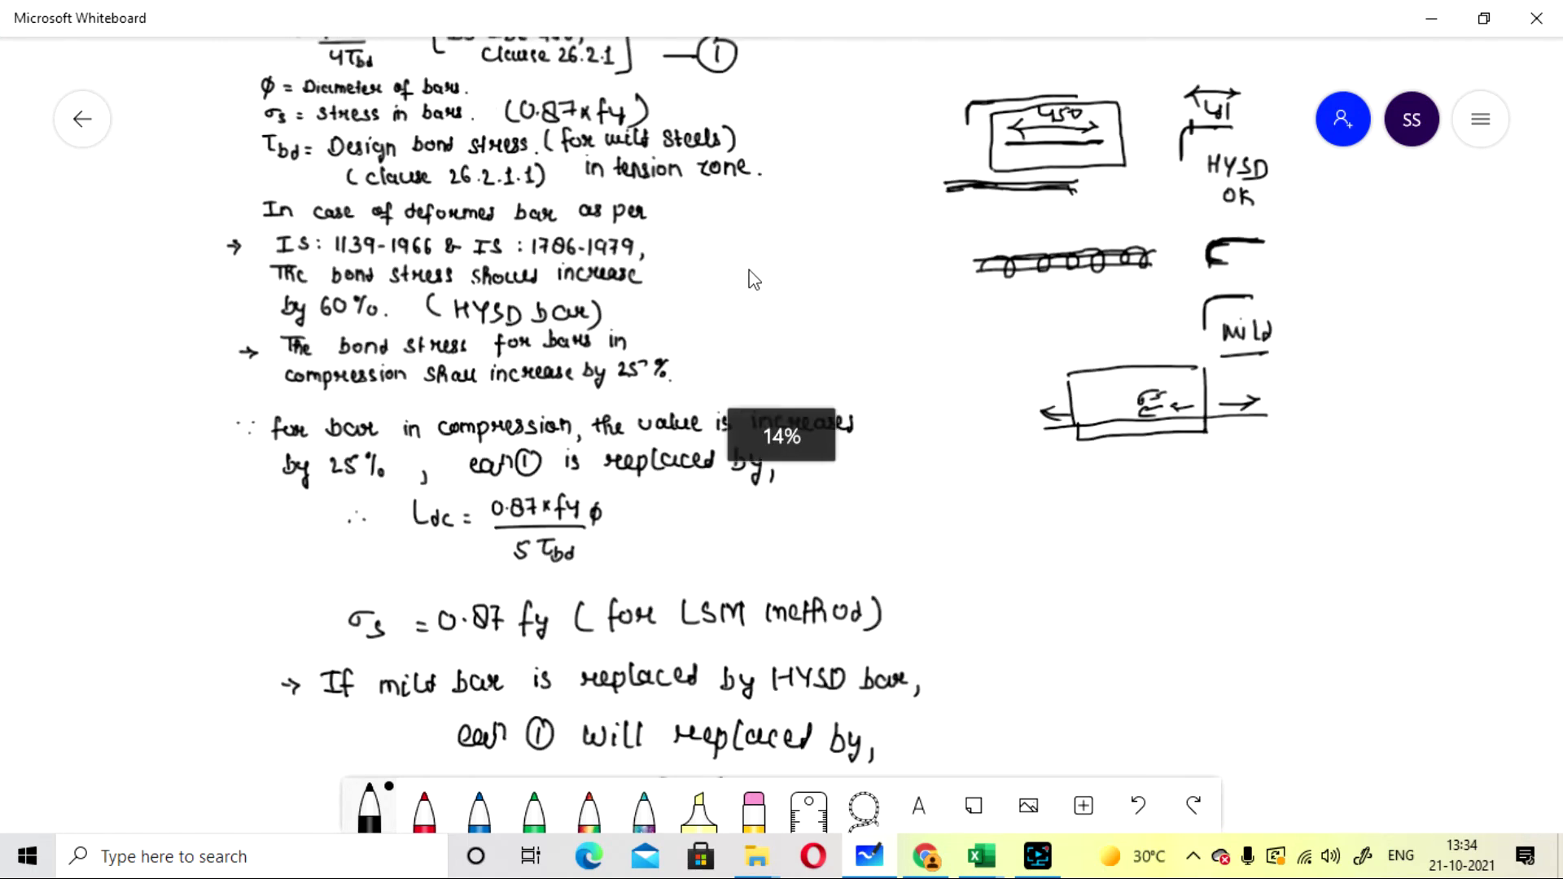
pyautogui.scroll(-4, 818, 244)
pyautogui.scroll(-2, 1002, 488)
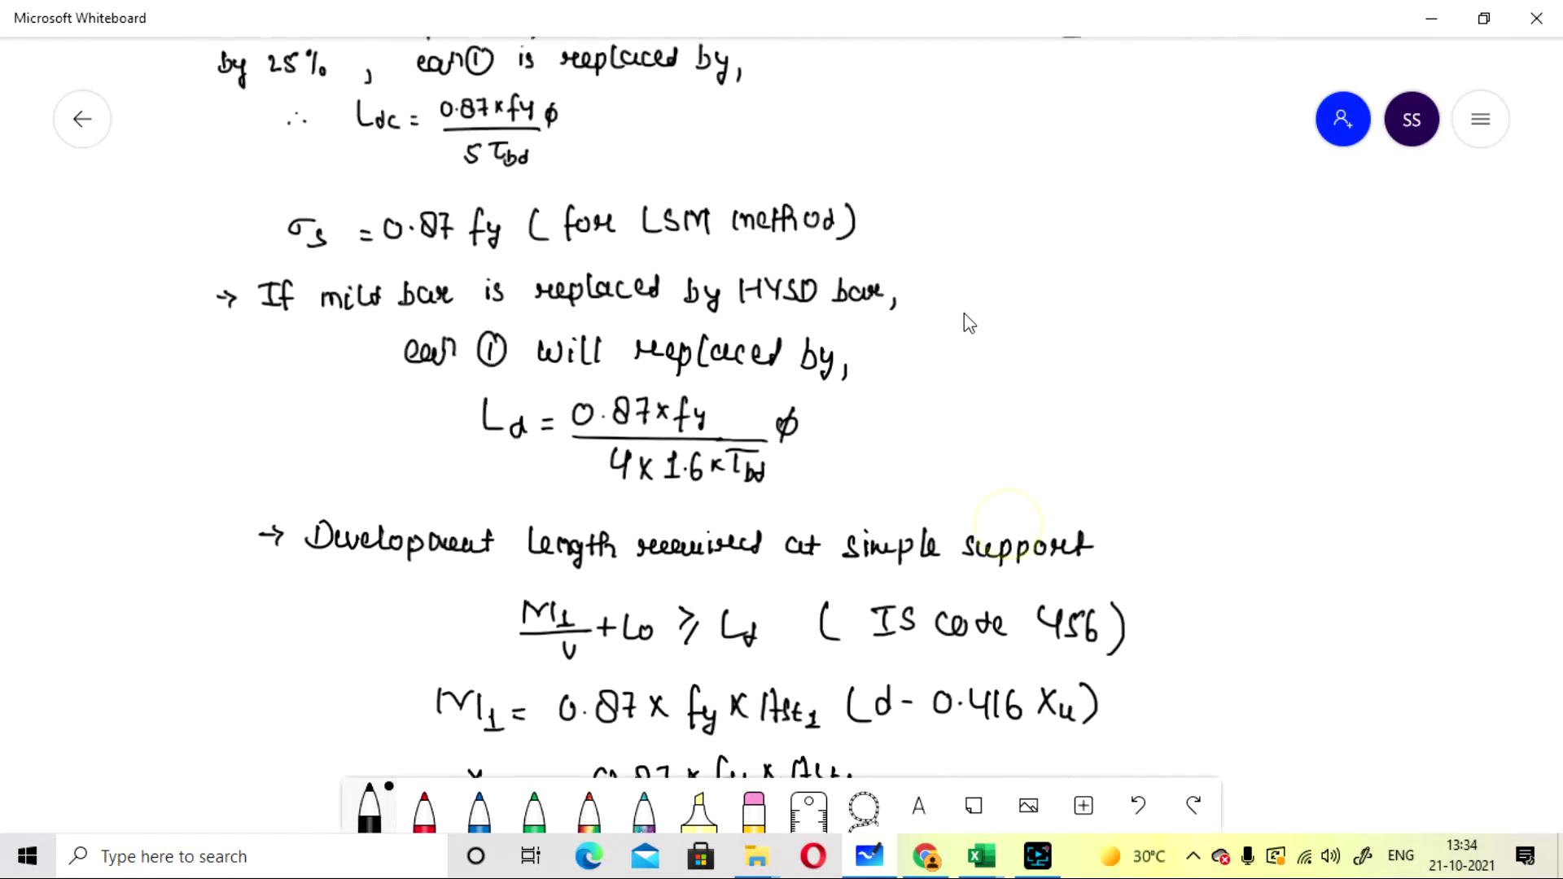
pyautogui.moveTo(966, 321); pyautogui.dragTo(849, 174)
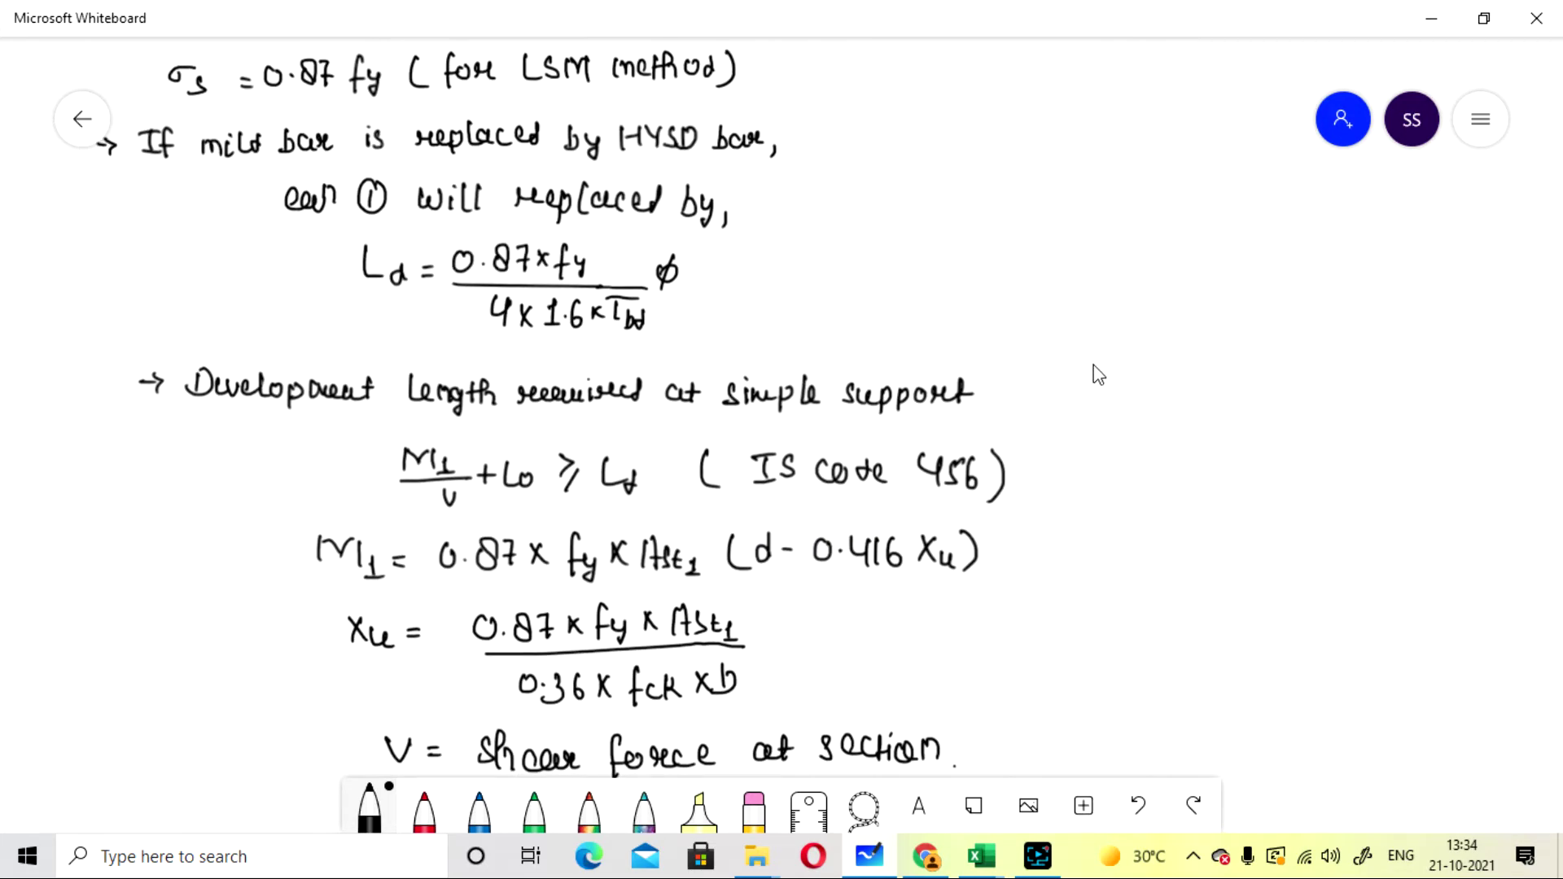
pyautogui.scroll(-3, 1075, 358)
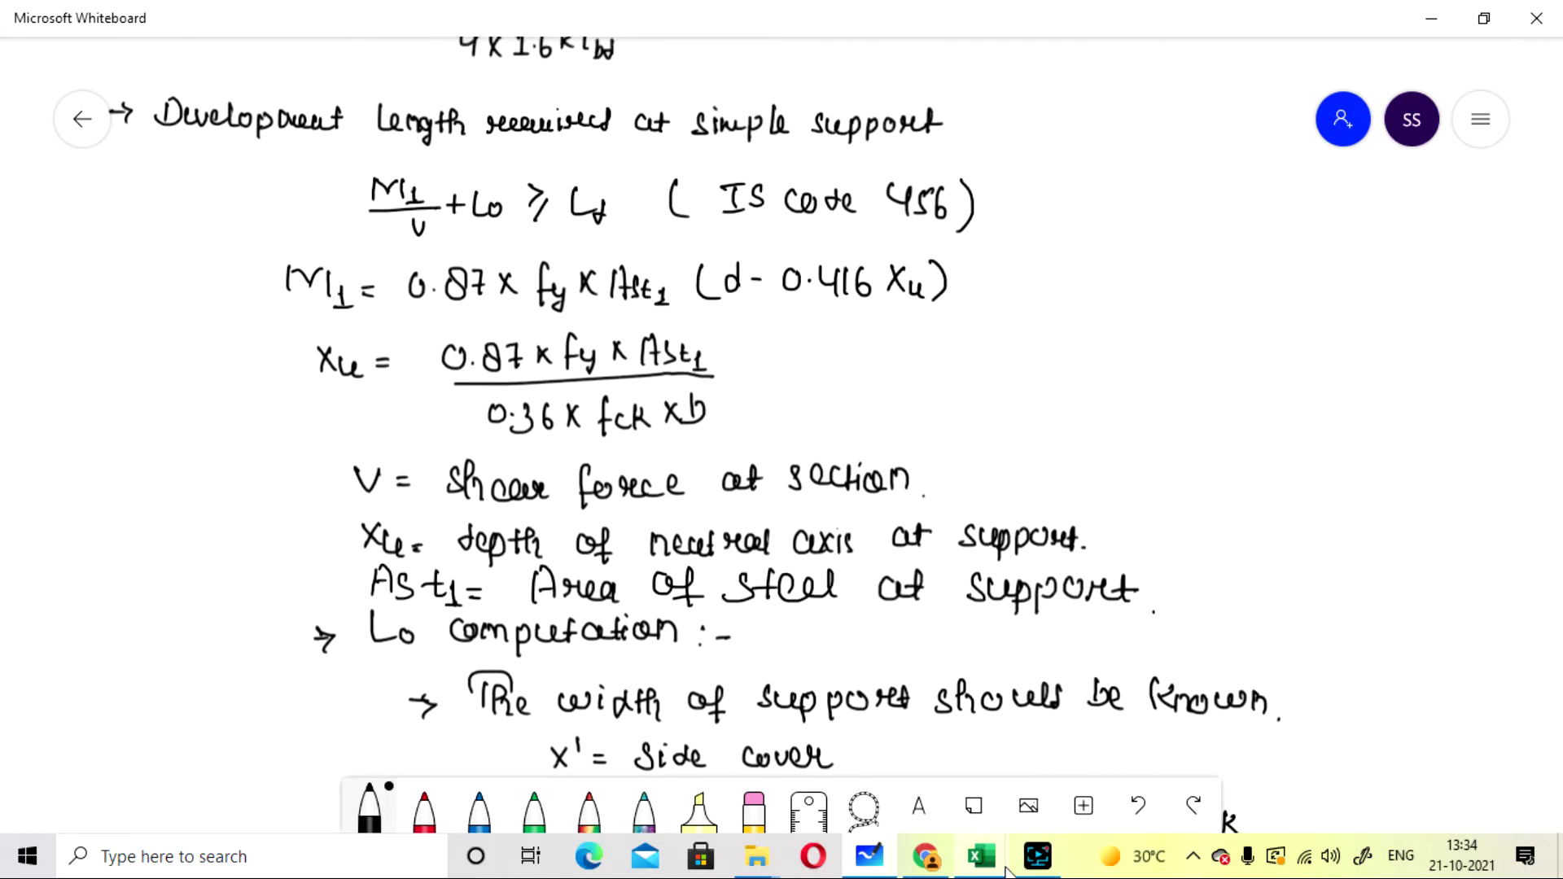
# Switch to the development length workbook in Excel.
pyautogui.moveTo(1002, 867)
pyautogui.moveTo(987, 771)
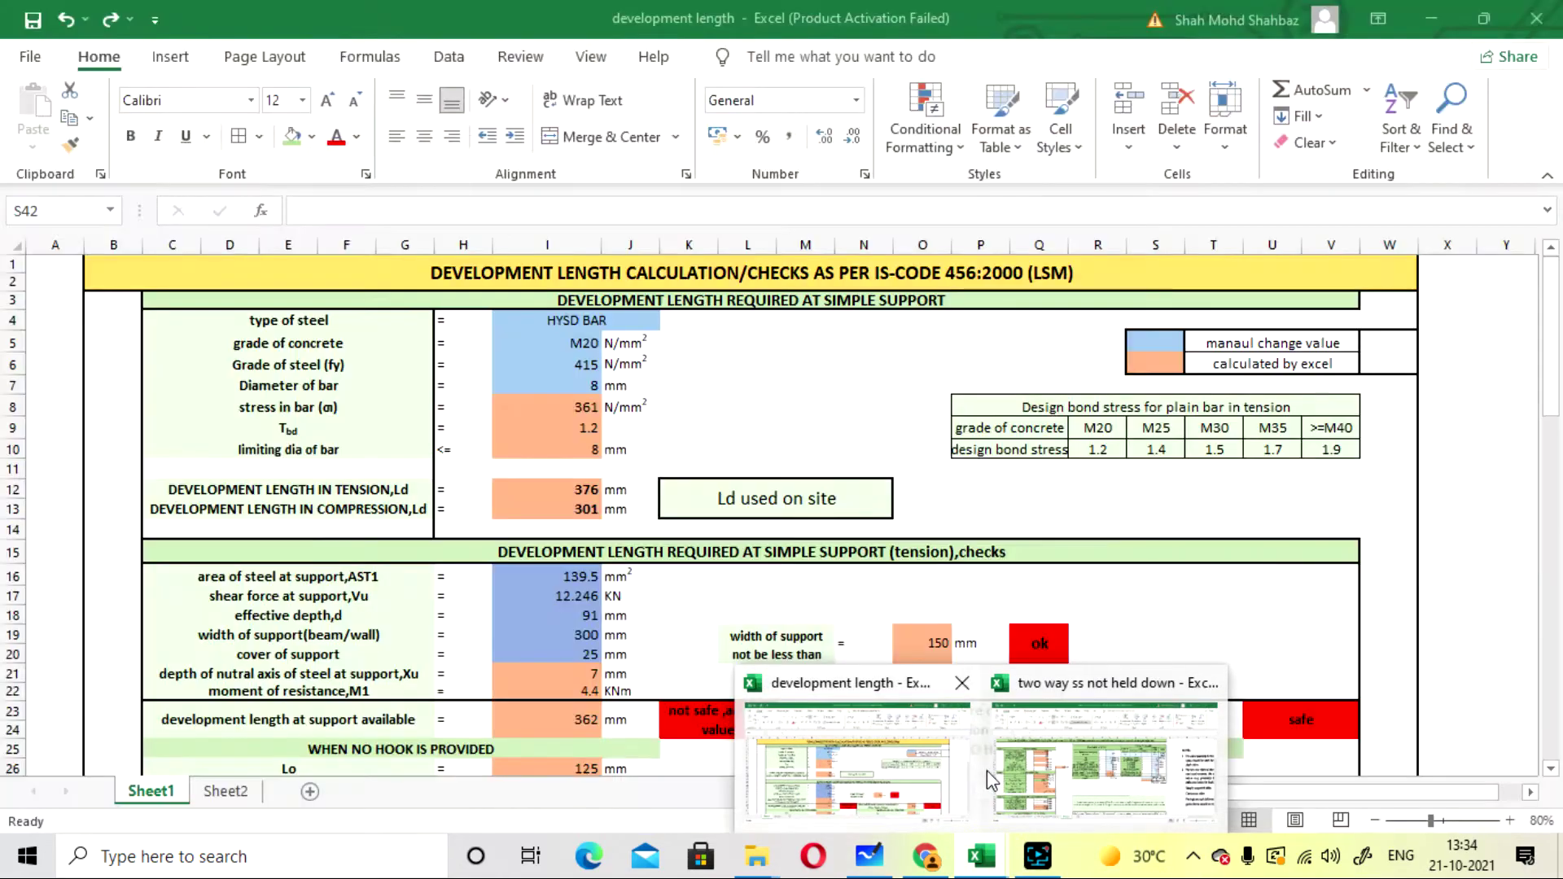
pyautogui.click(878, 868)
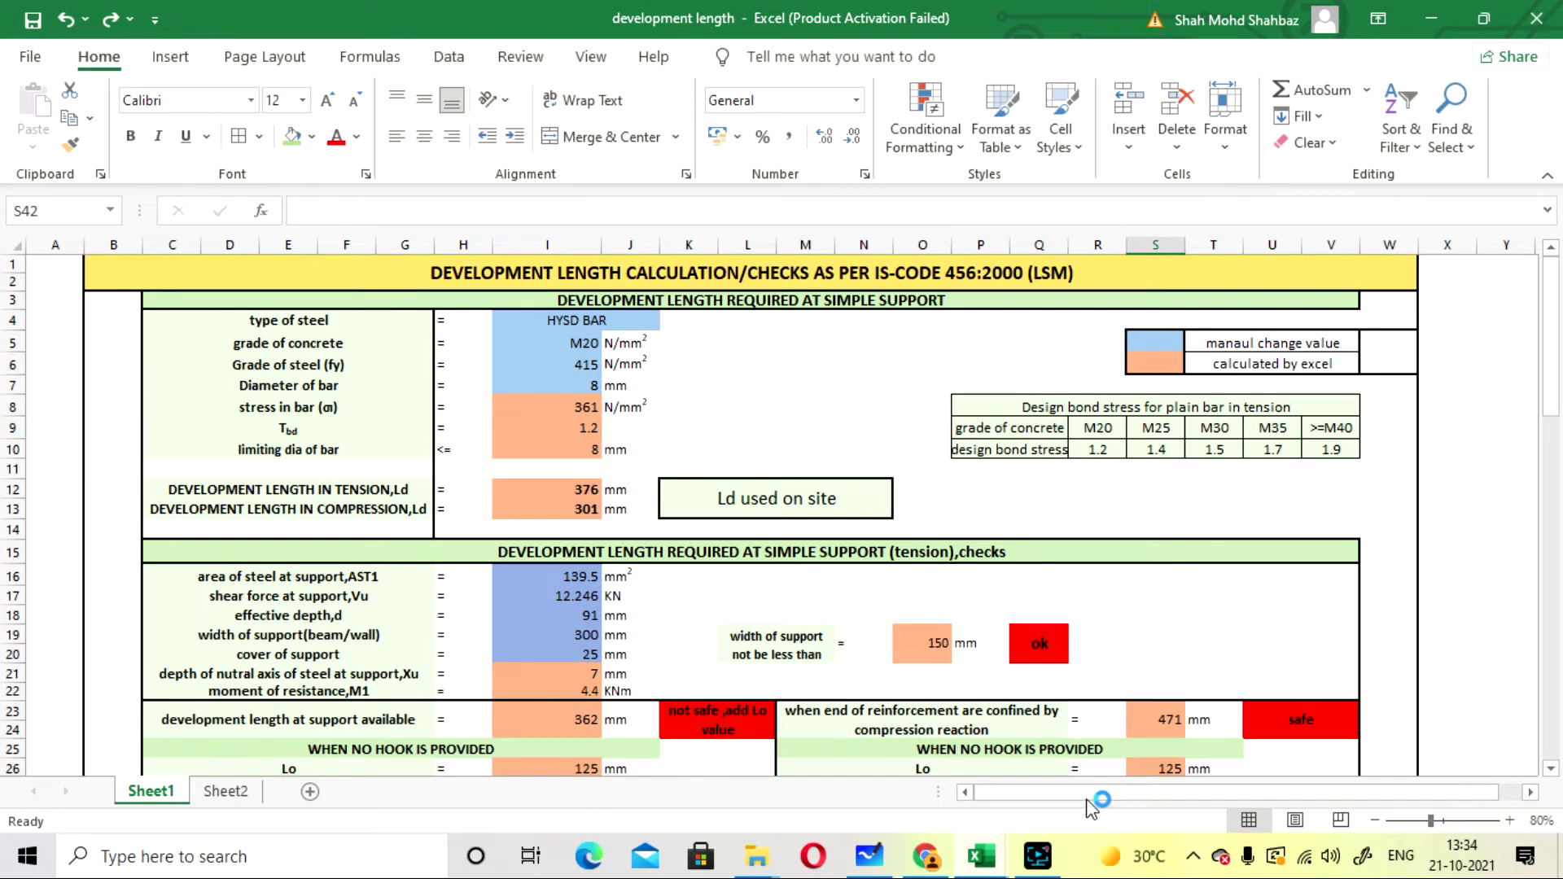
pyautogui.click(1037, 856)
pyautogui.click(1099, 784)
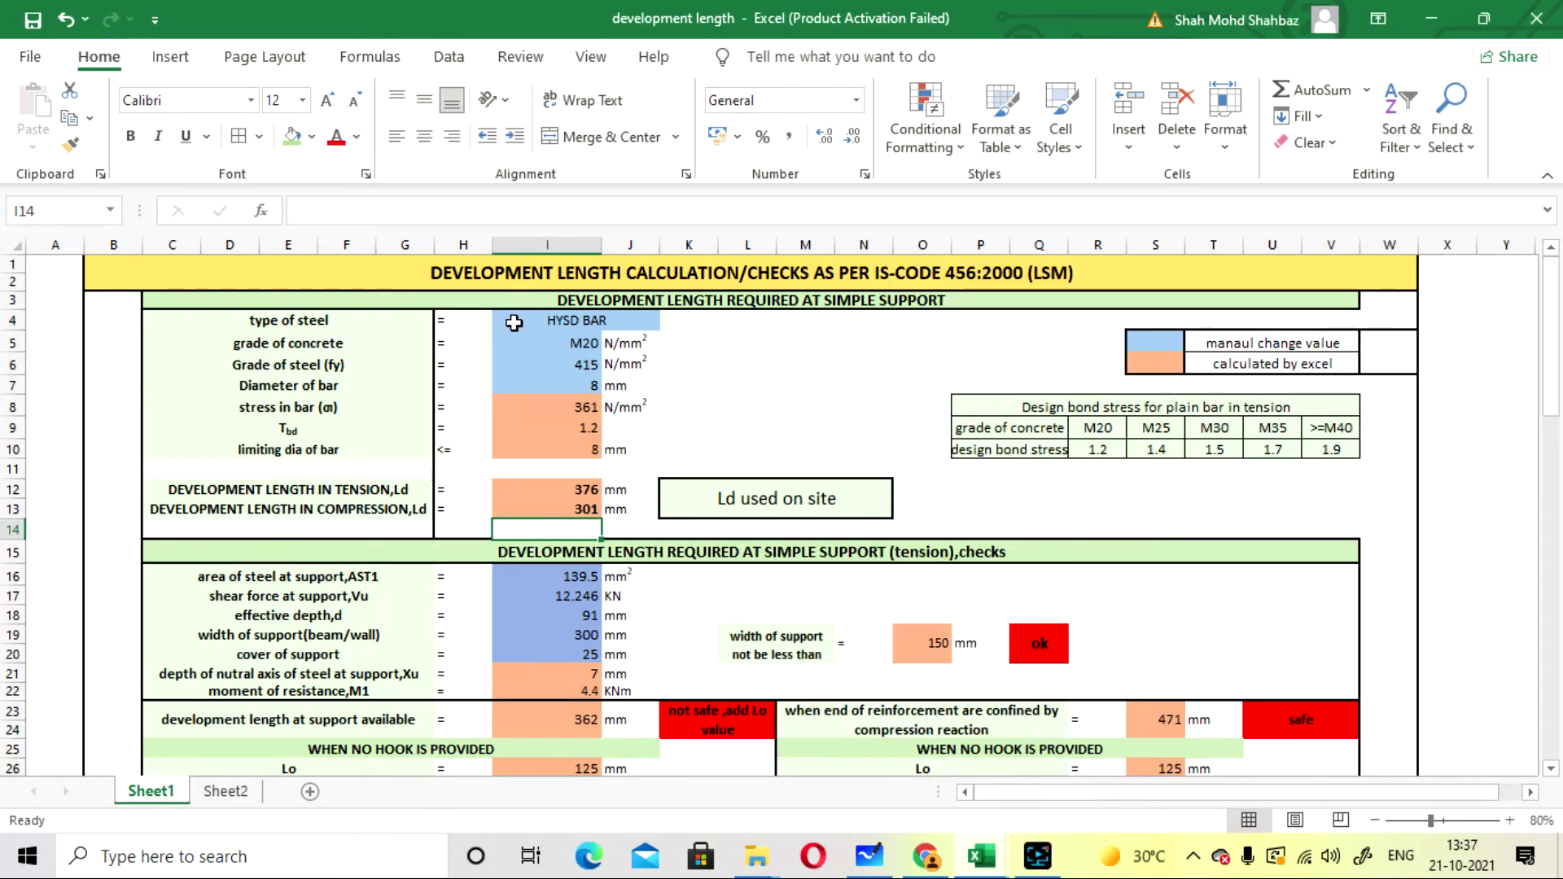
# Choose HYSD BAR as the type of steel and M20 as the grade of concrete.
pyautogui.click(514, 323)
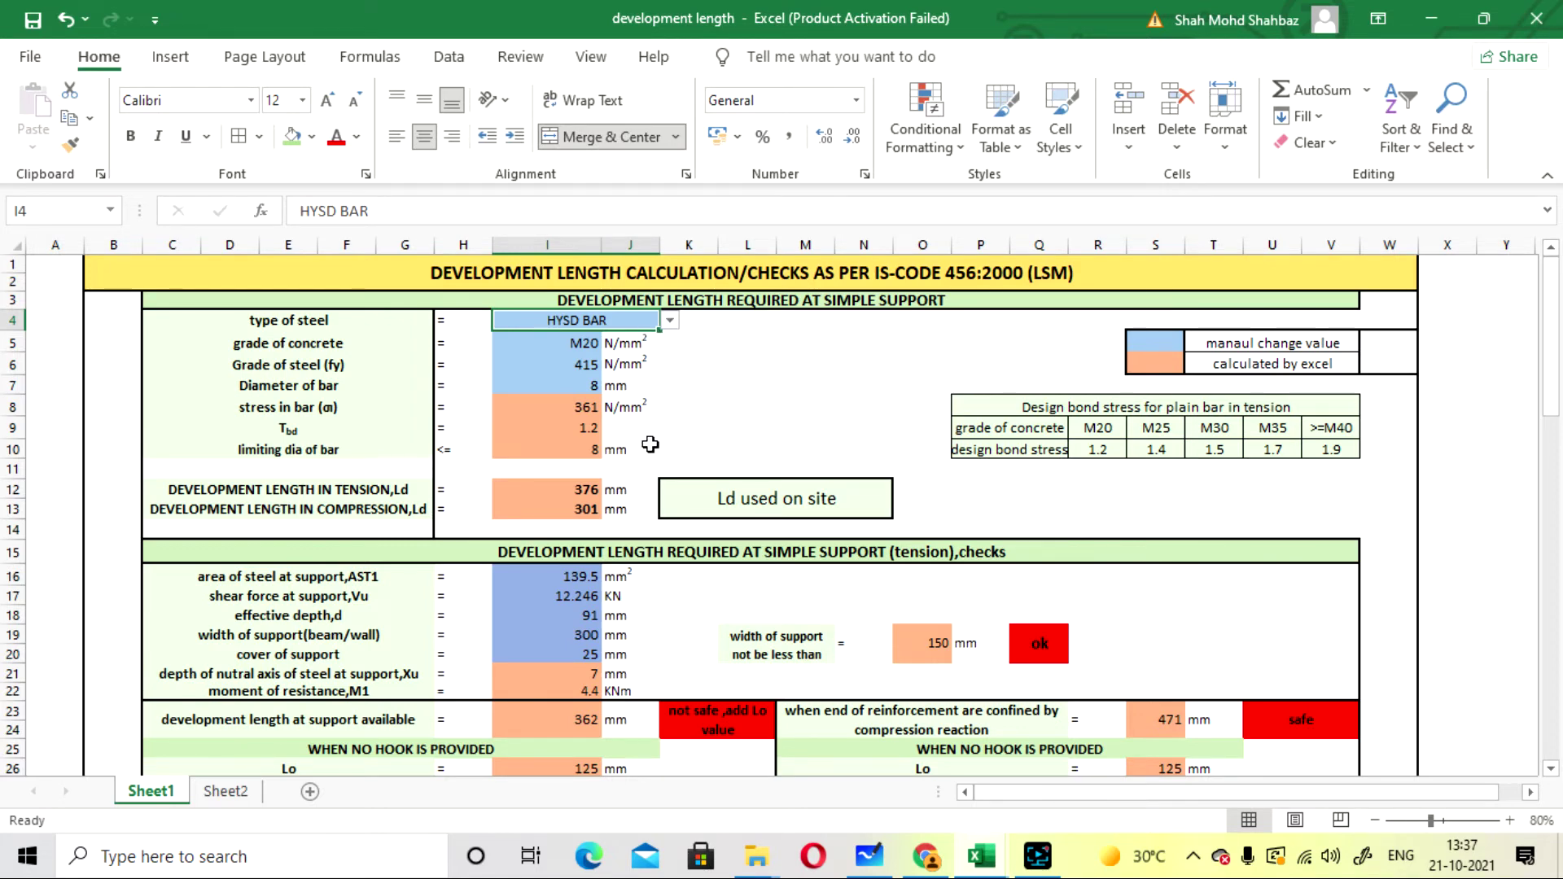
pyautogui.click(670, 325)
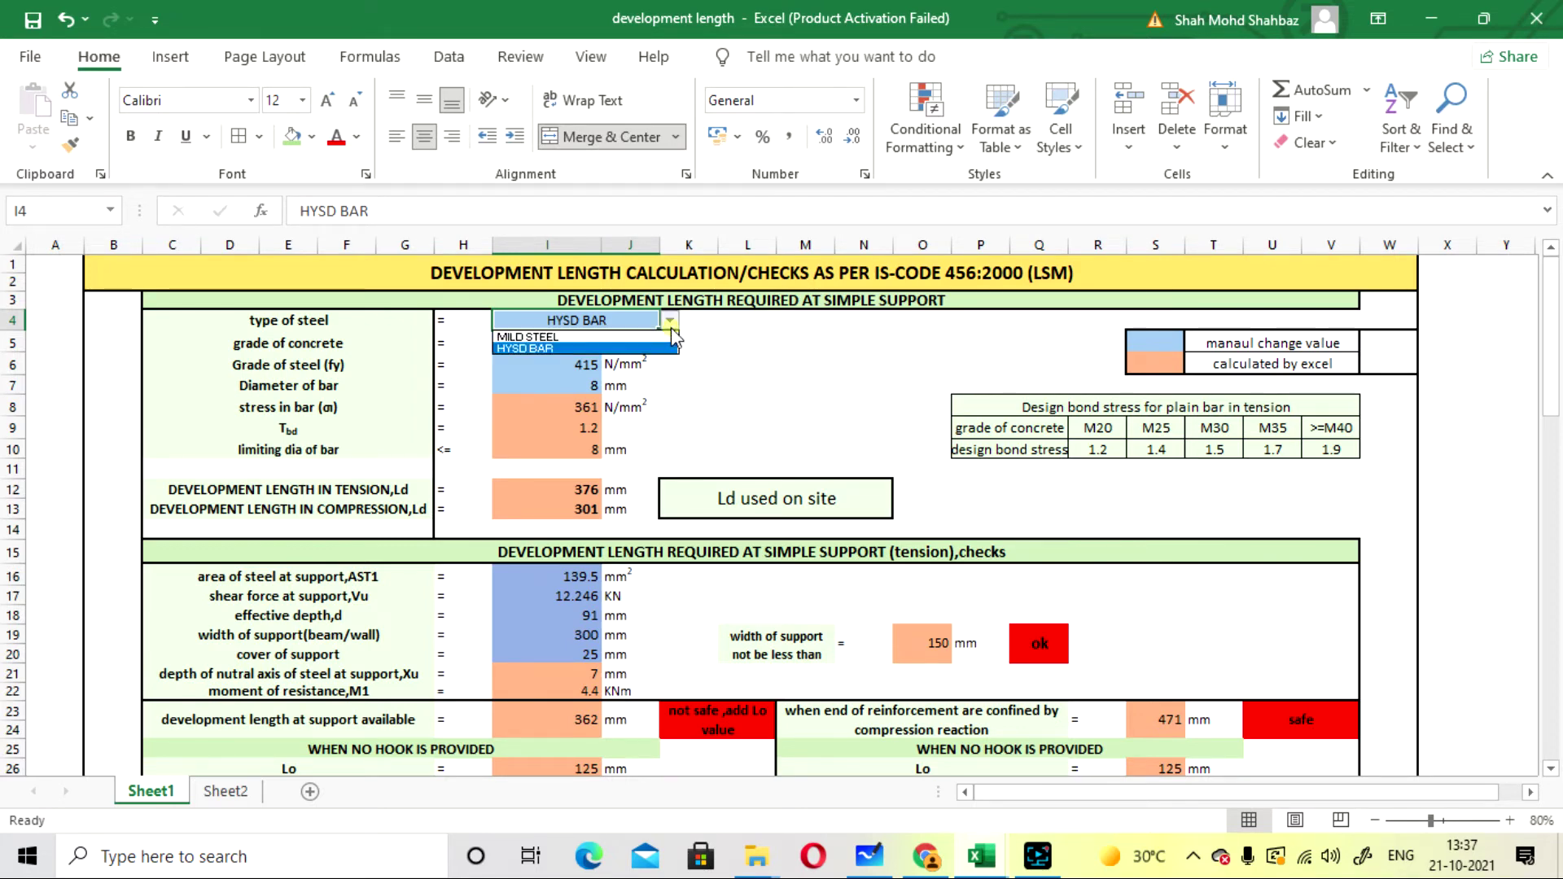
pyautogui.click(606, 349)
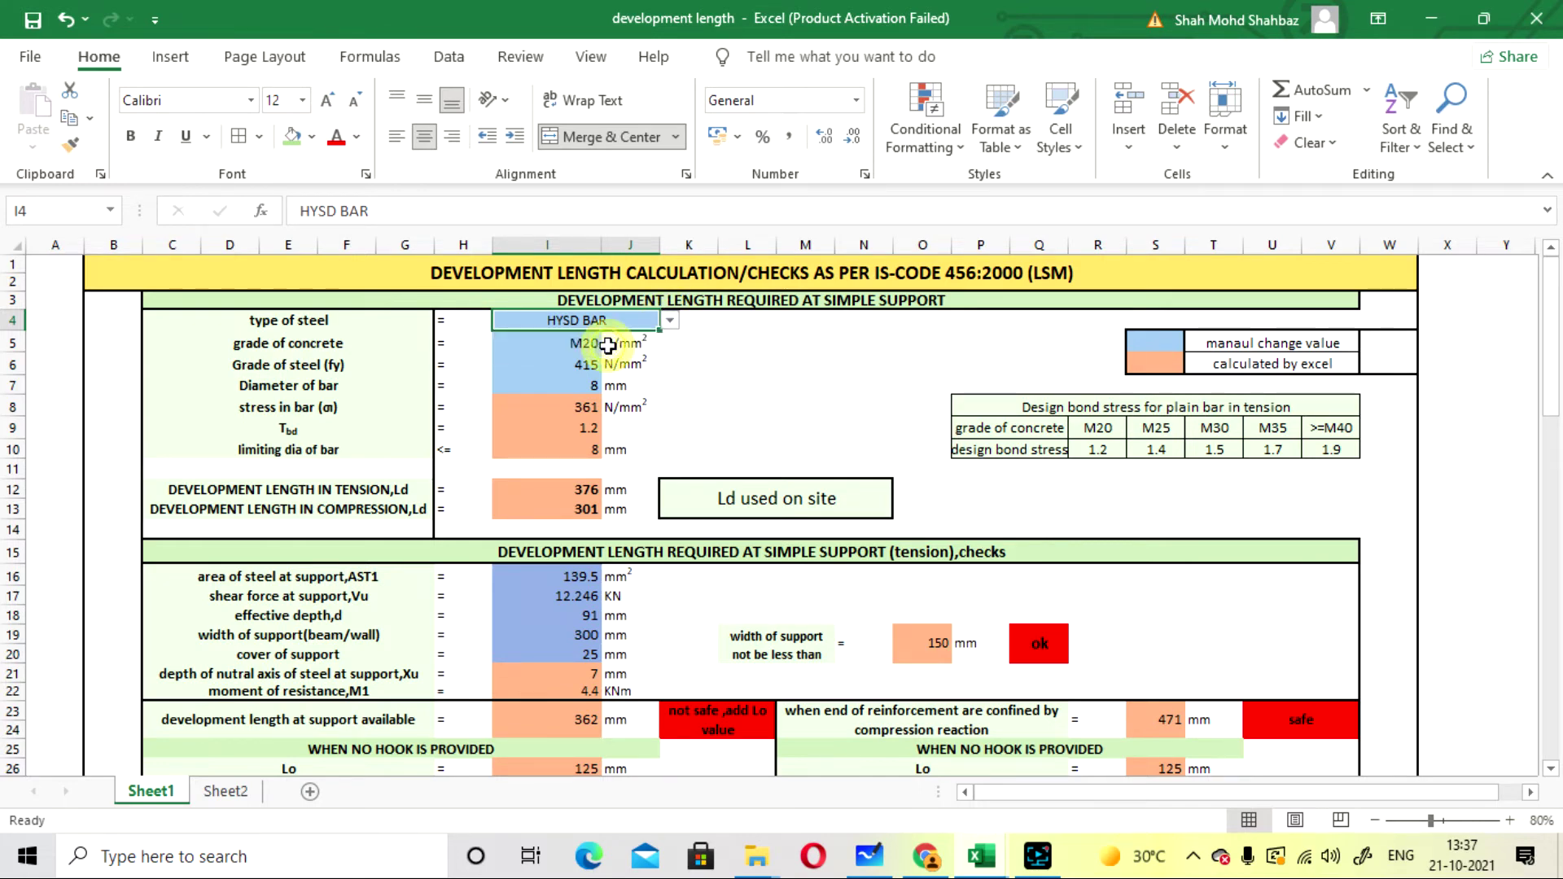
pyautogui.click(705, 350)
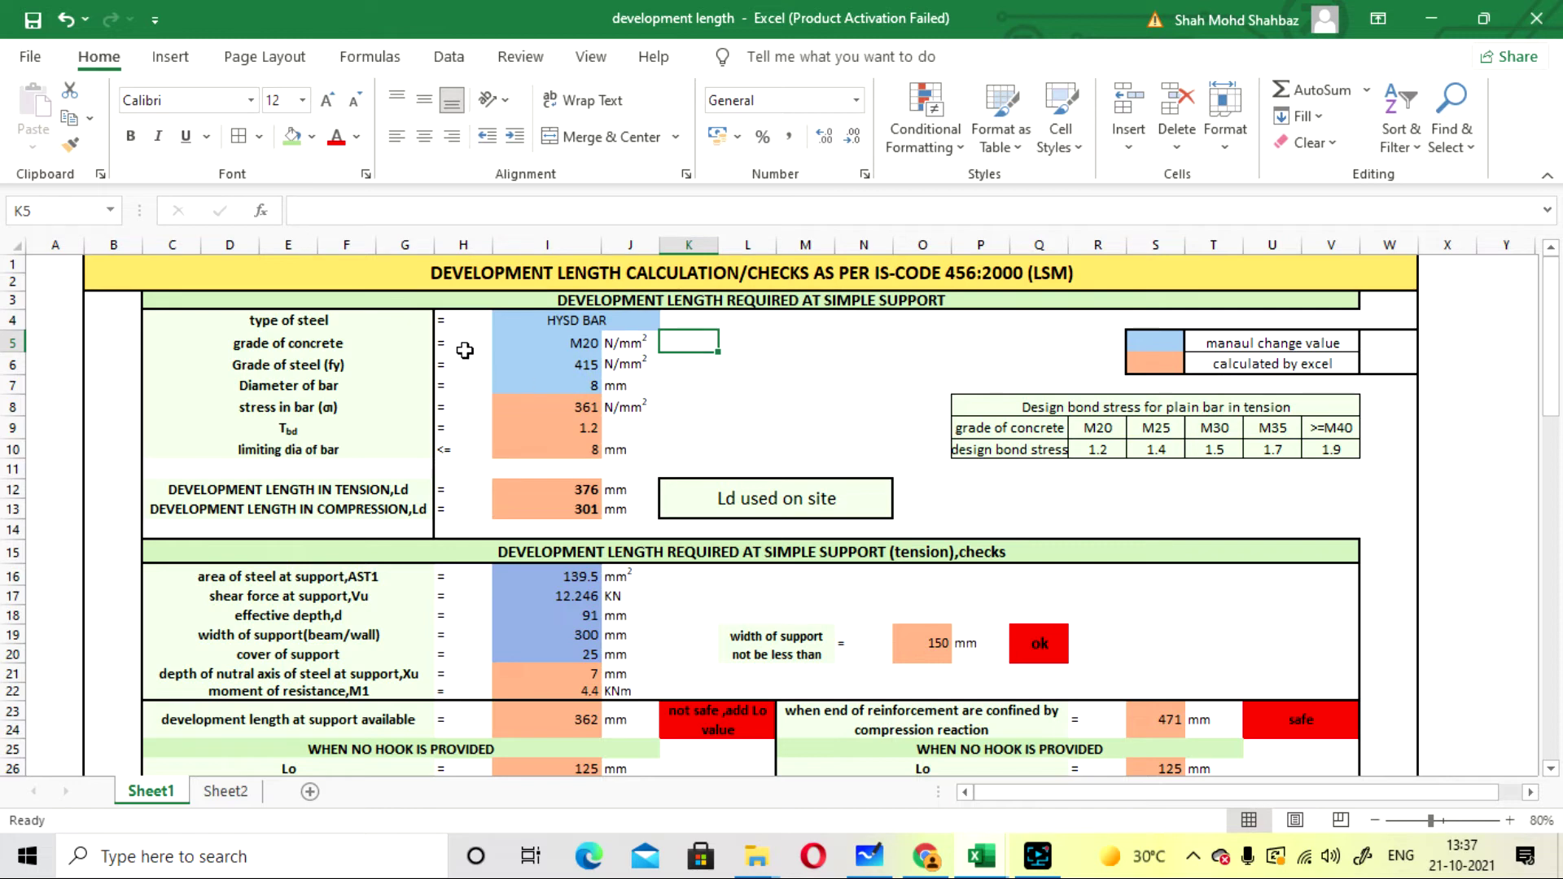
pyautogui.click(521, 343)
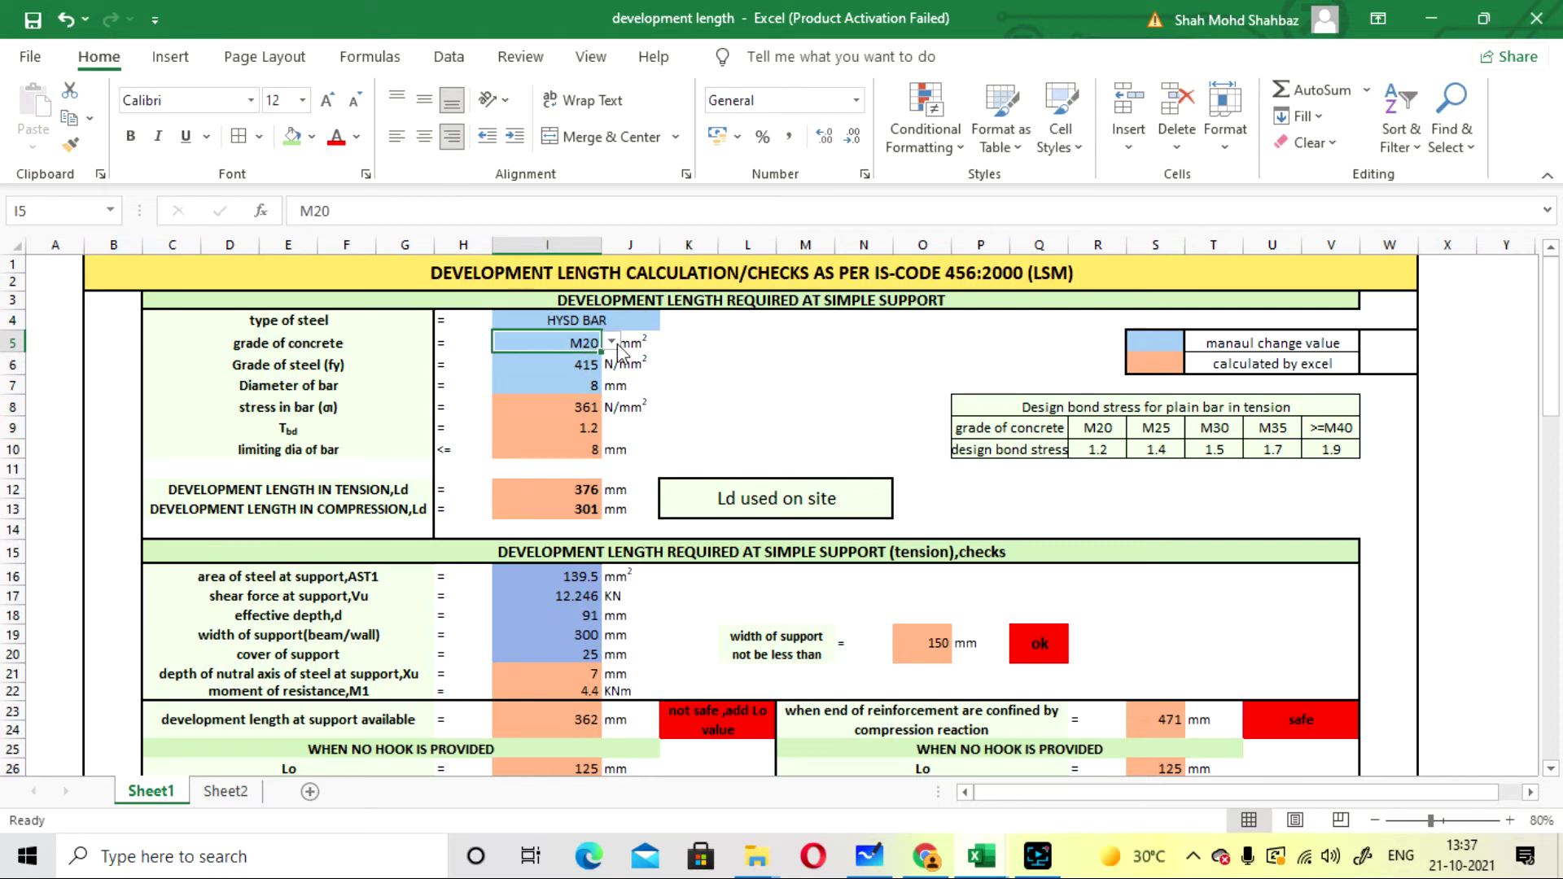
pyautogui.click(611, 342)
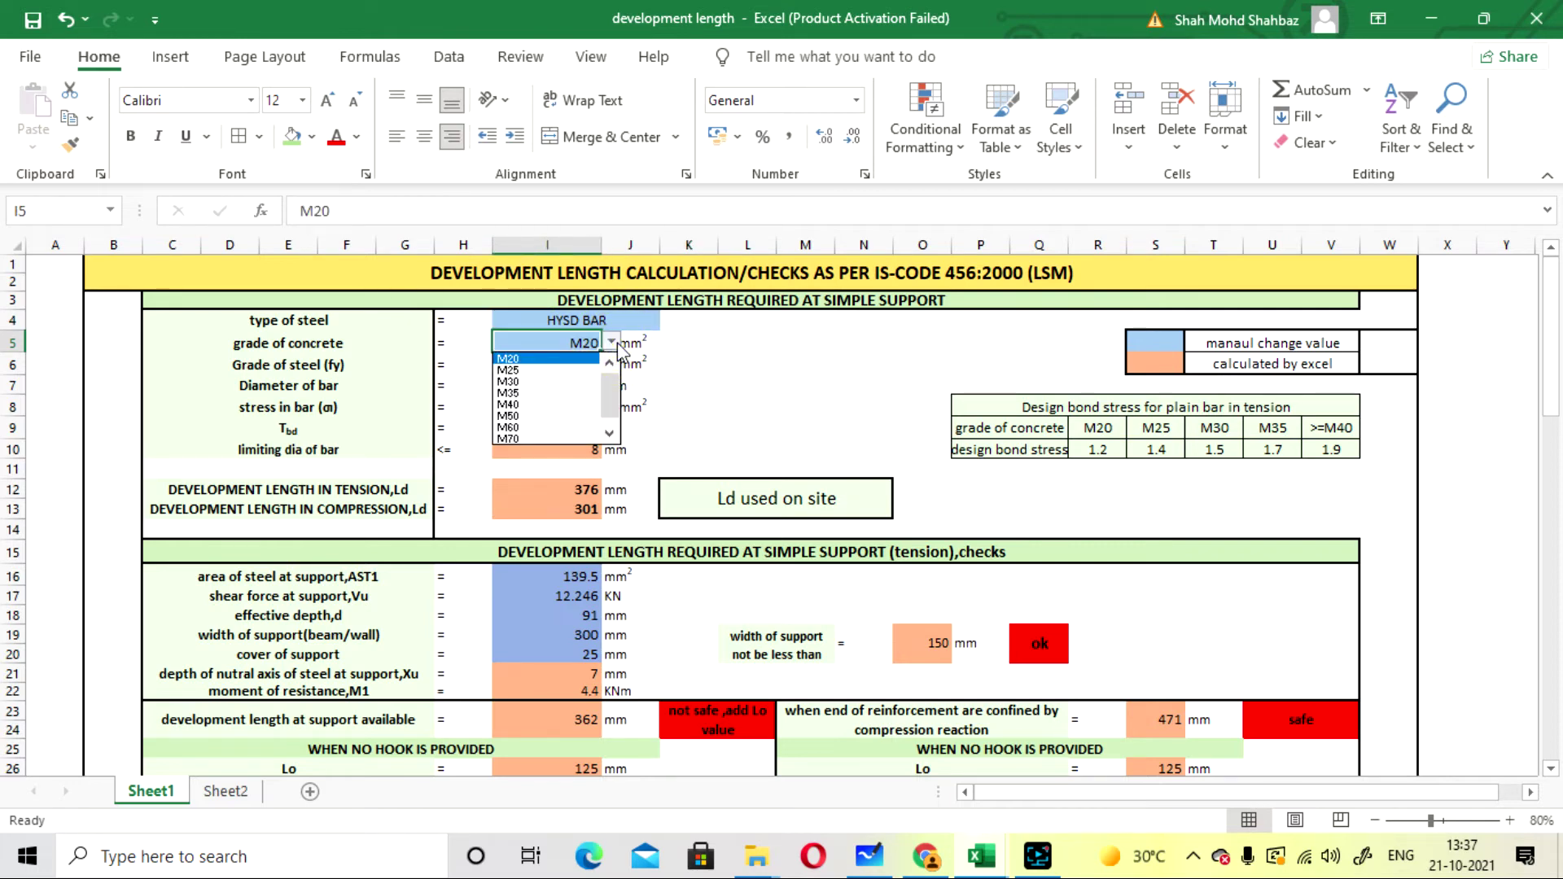
pyautogui.click(544, 359)
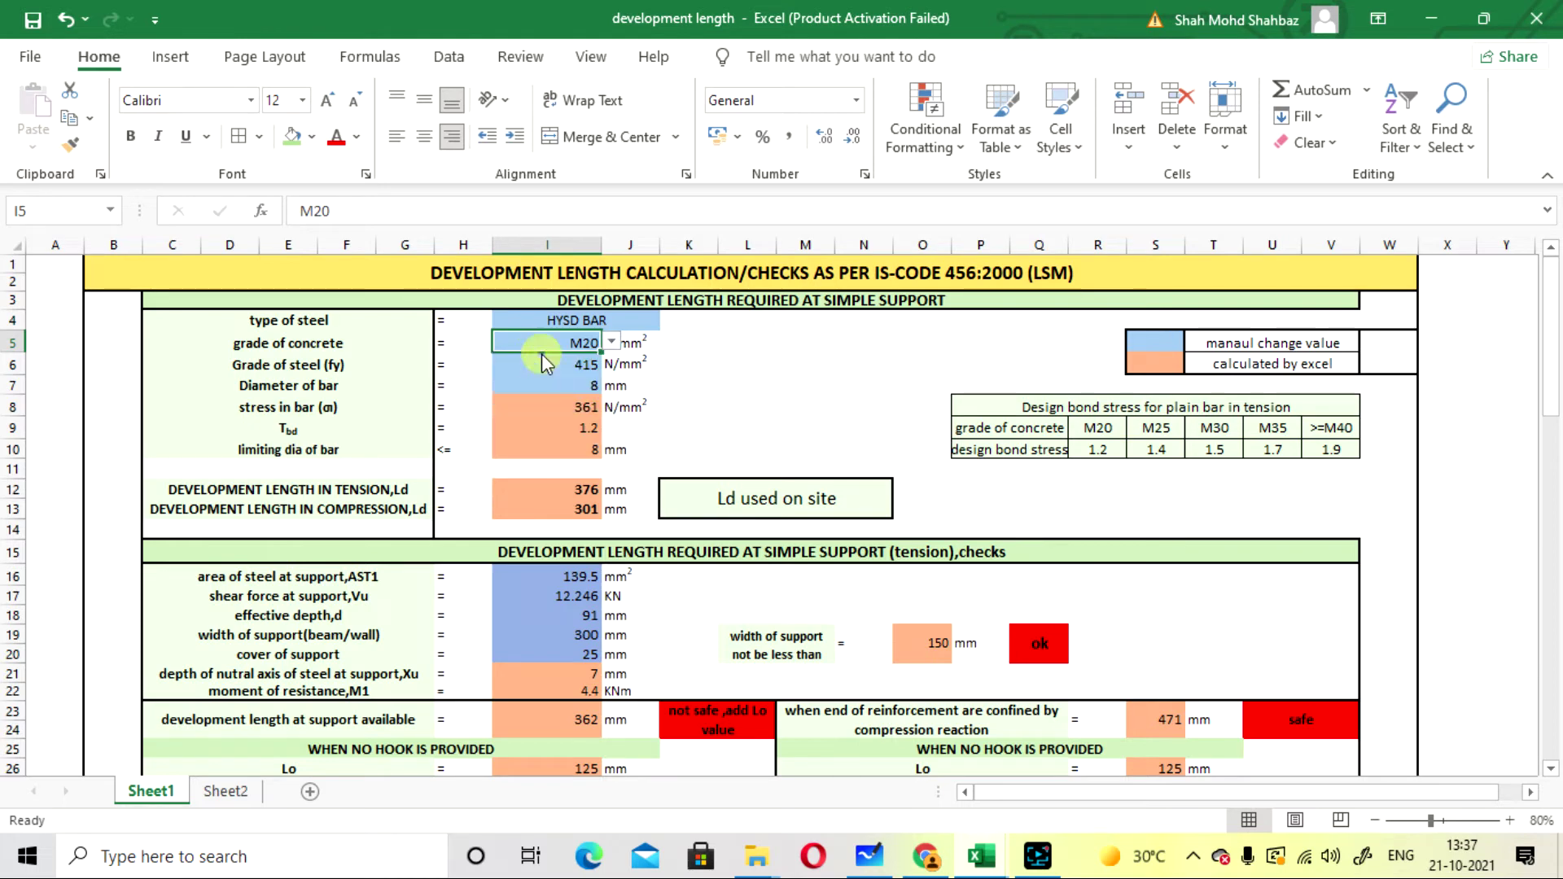
pyautogui.click(806, 384)
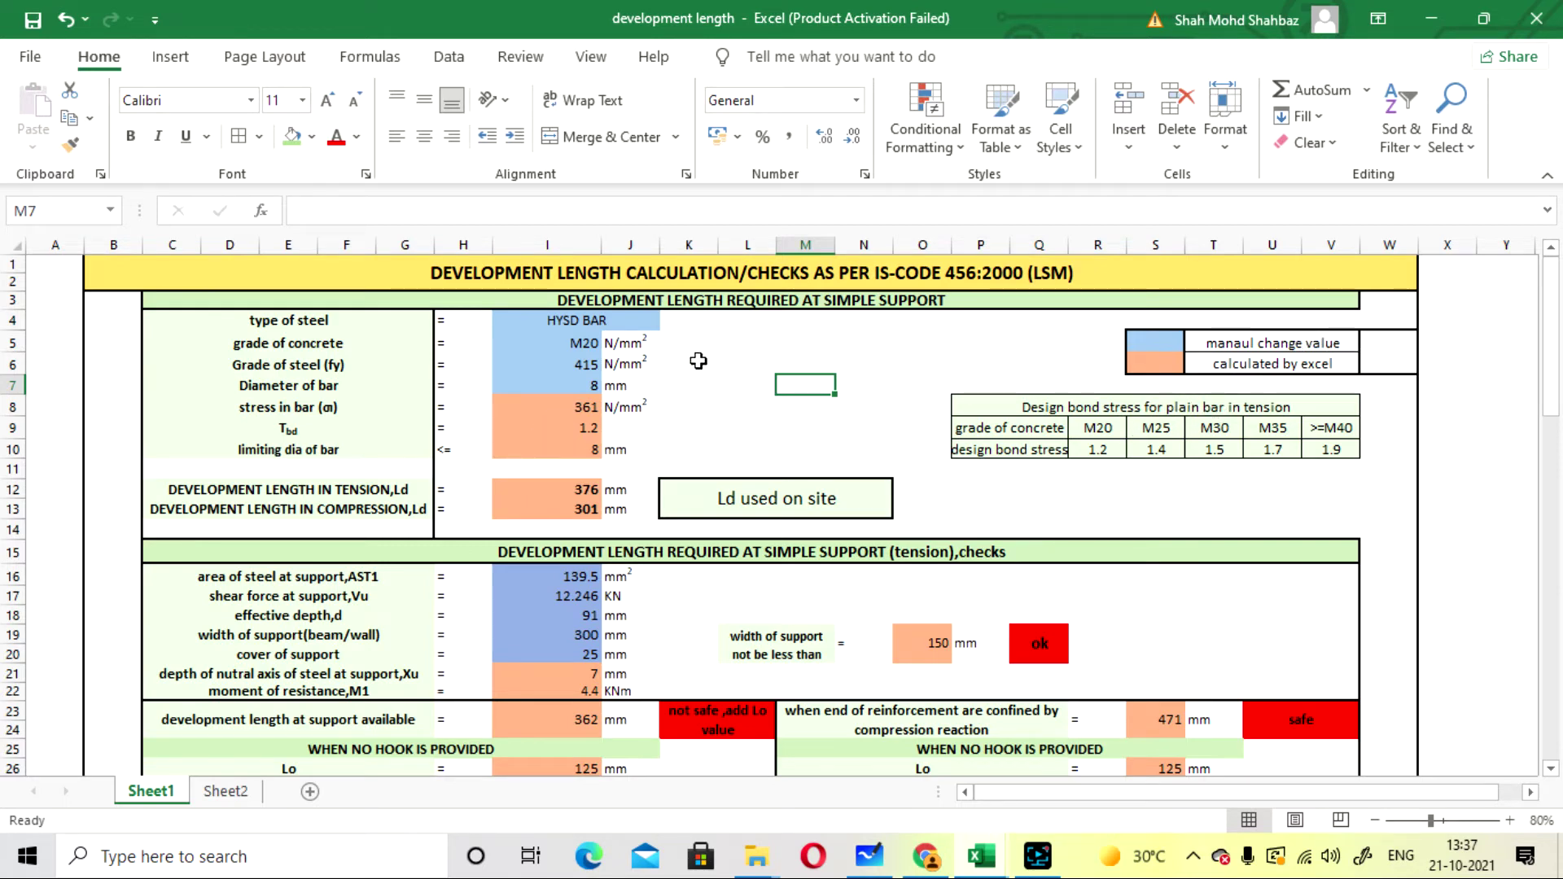
# Change the type of steel to MILD STEEL and set the grade of steel (fy) to 215 N/mm².
pyautogui.click(553, 363)
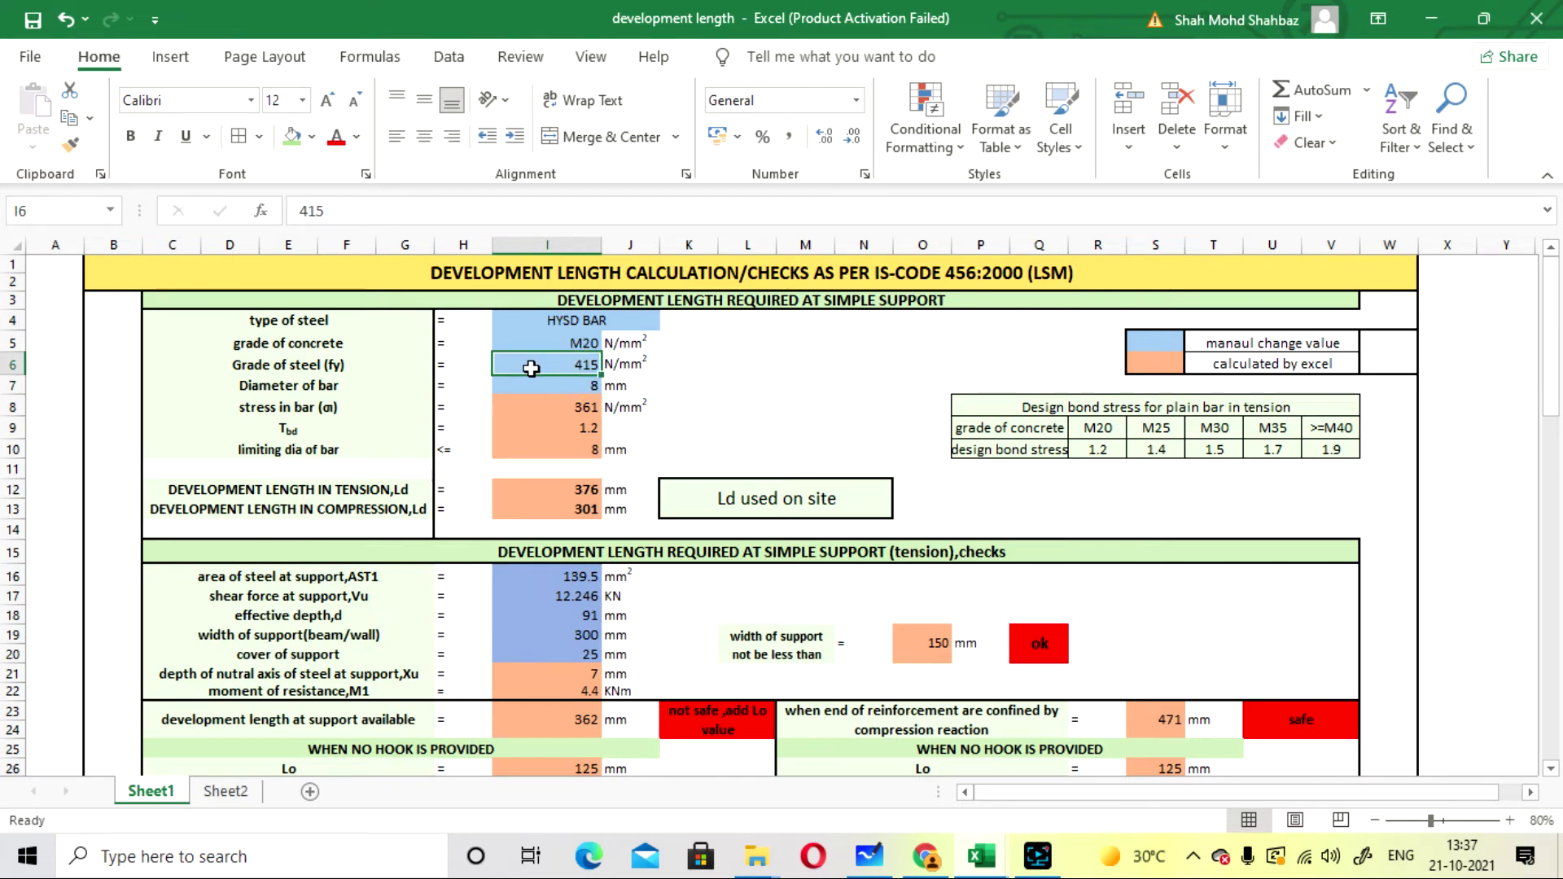
pyautogui.scroll(-1, 855, 438)
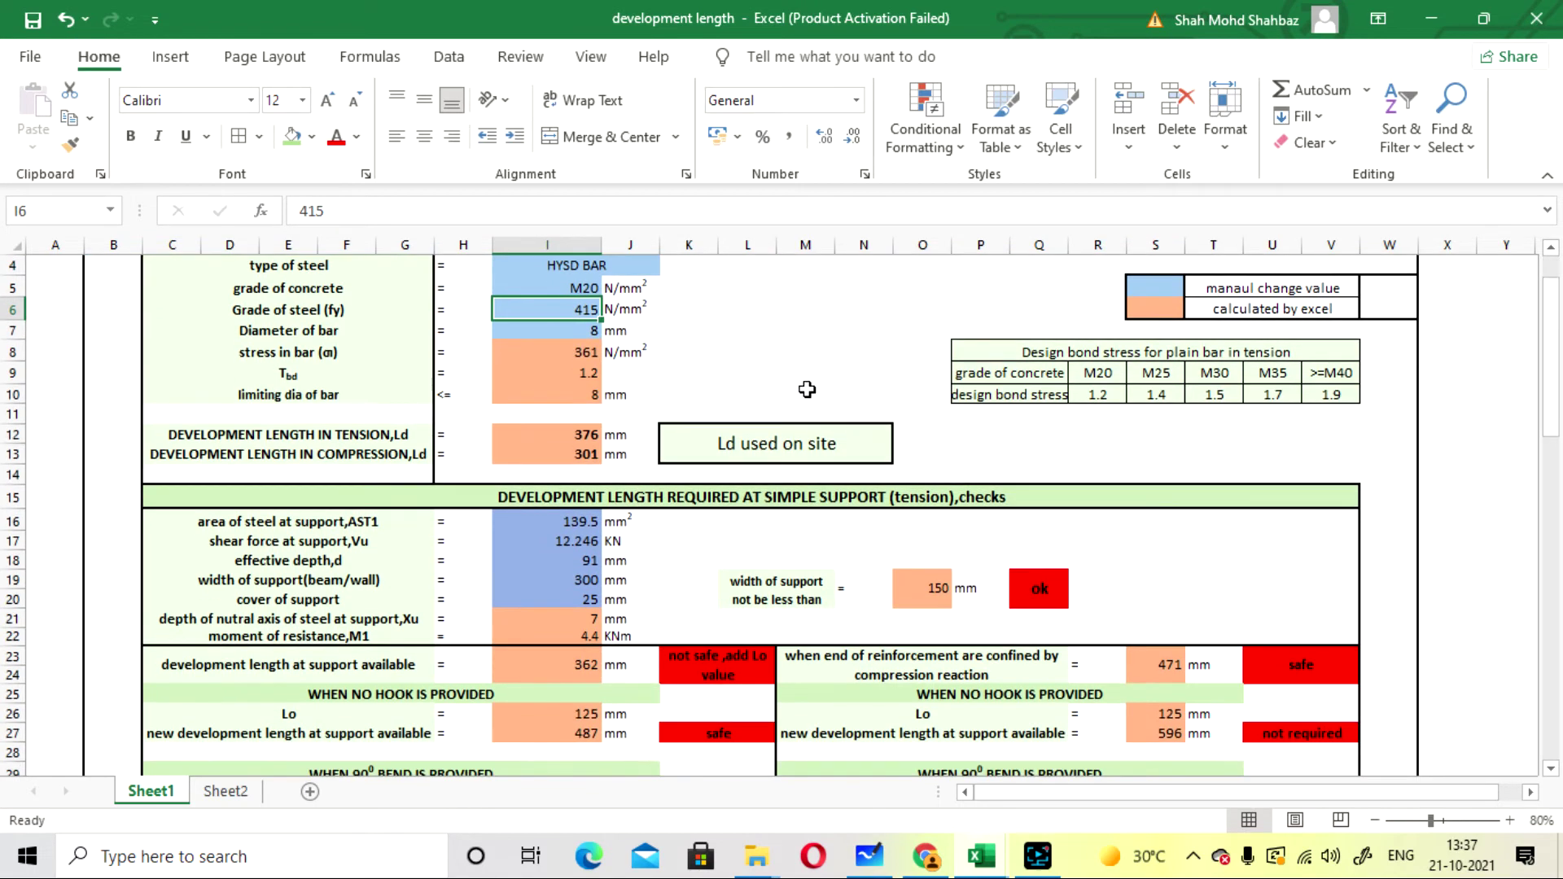
pyautogui.click(805, 405)
pyautogui.scroll(1, 600, 323)
pyautogui.click(600, 322)
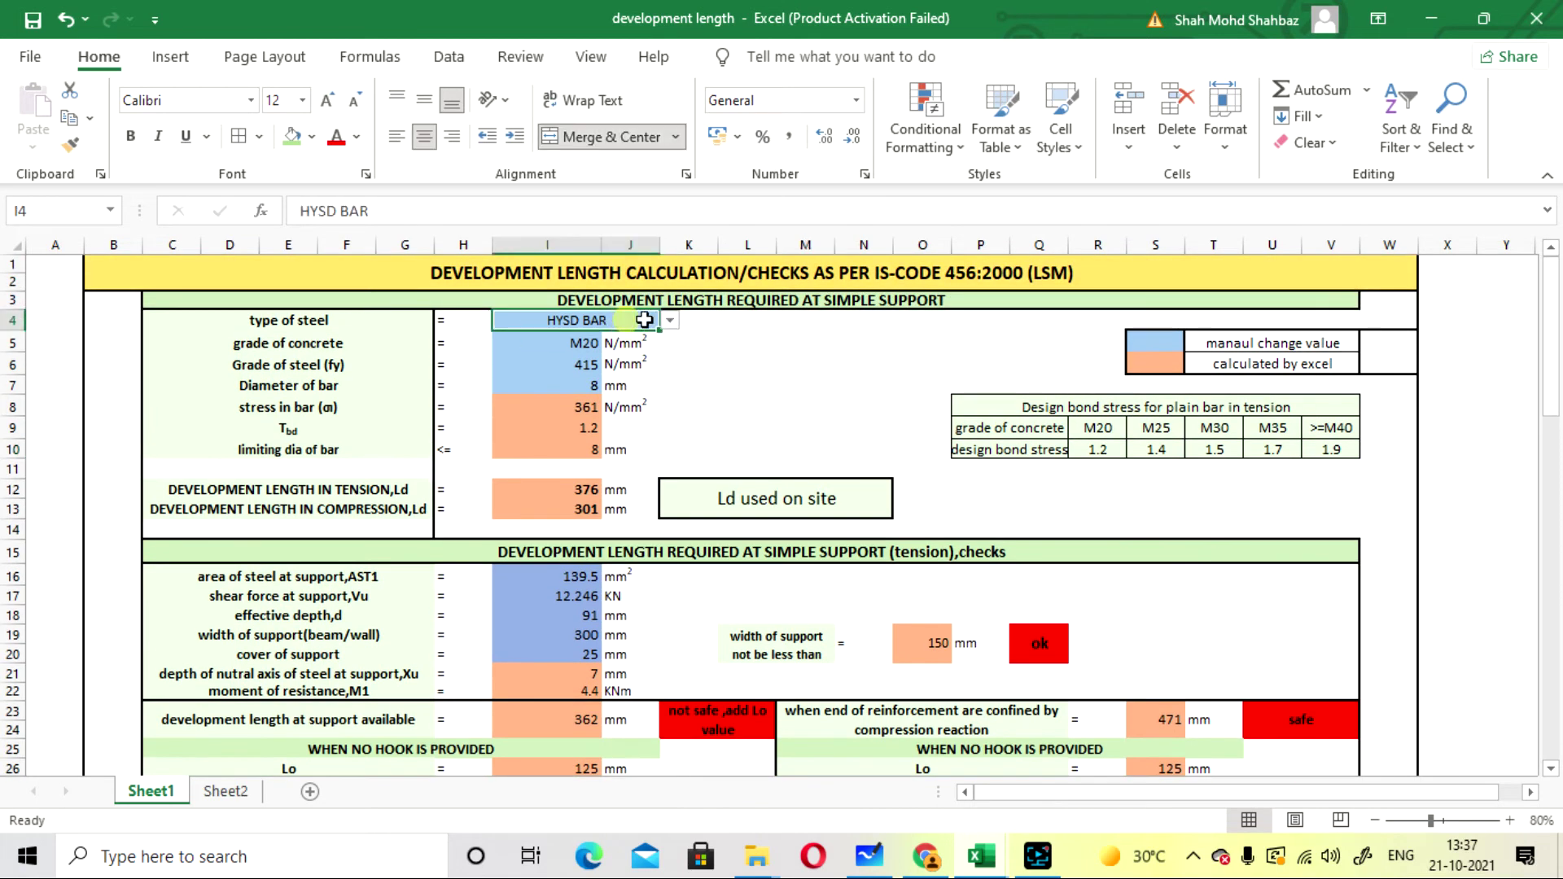
pyautogui.click(669, 321)
pyautogui.click(649, 336)
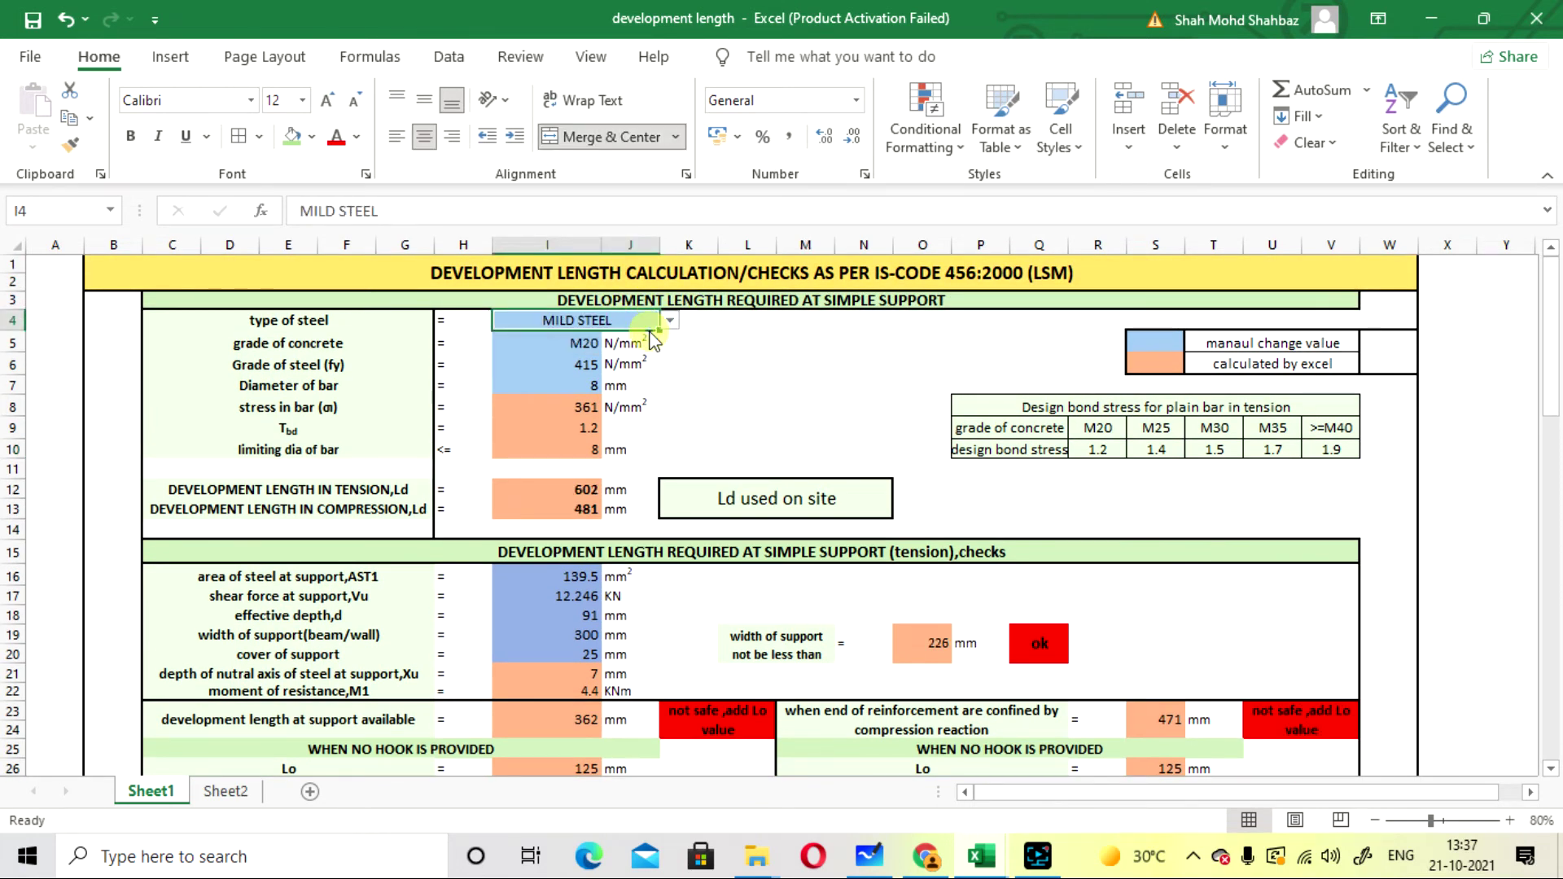
pyautogui.click(537, 368)
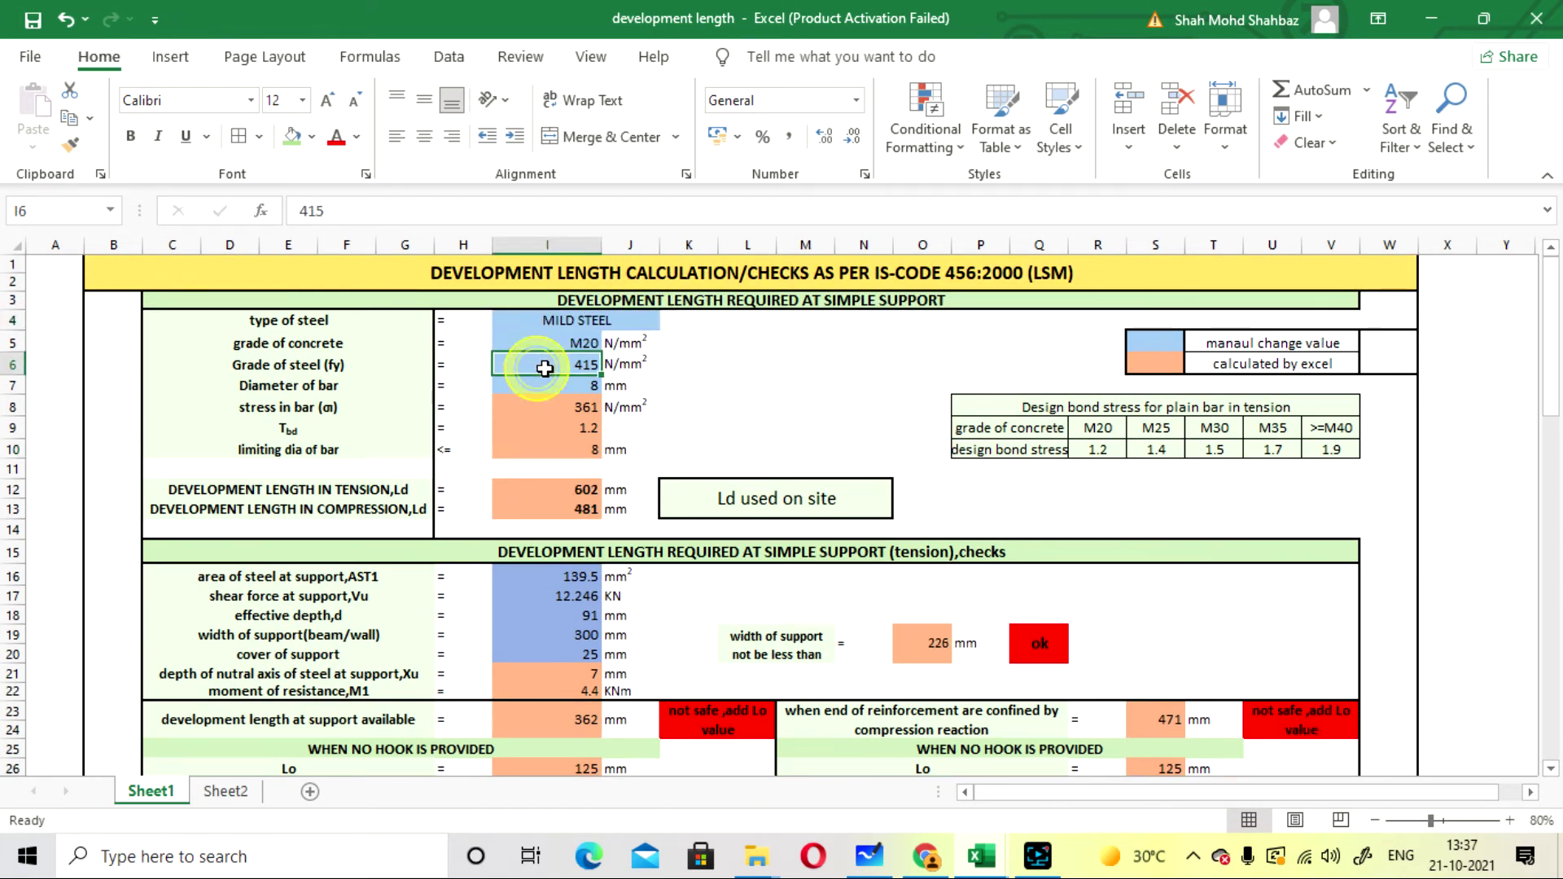
pyautogui.write('215')
pyautogui.press('Return')
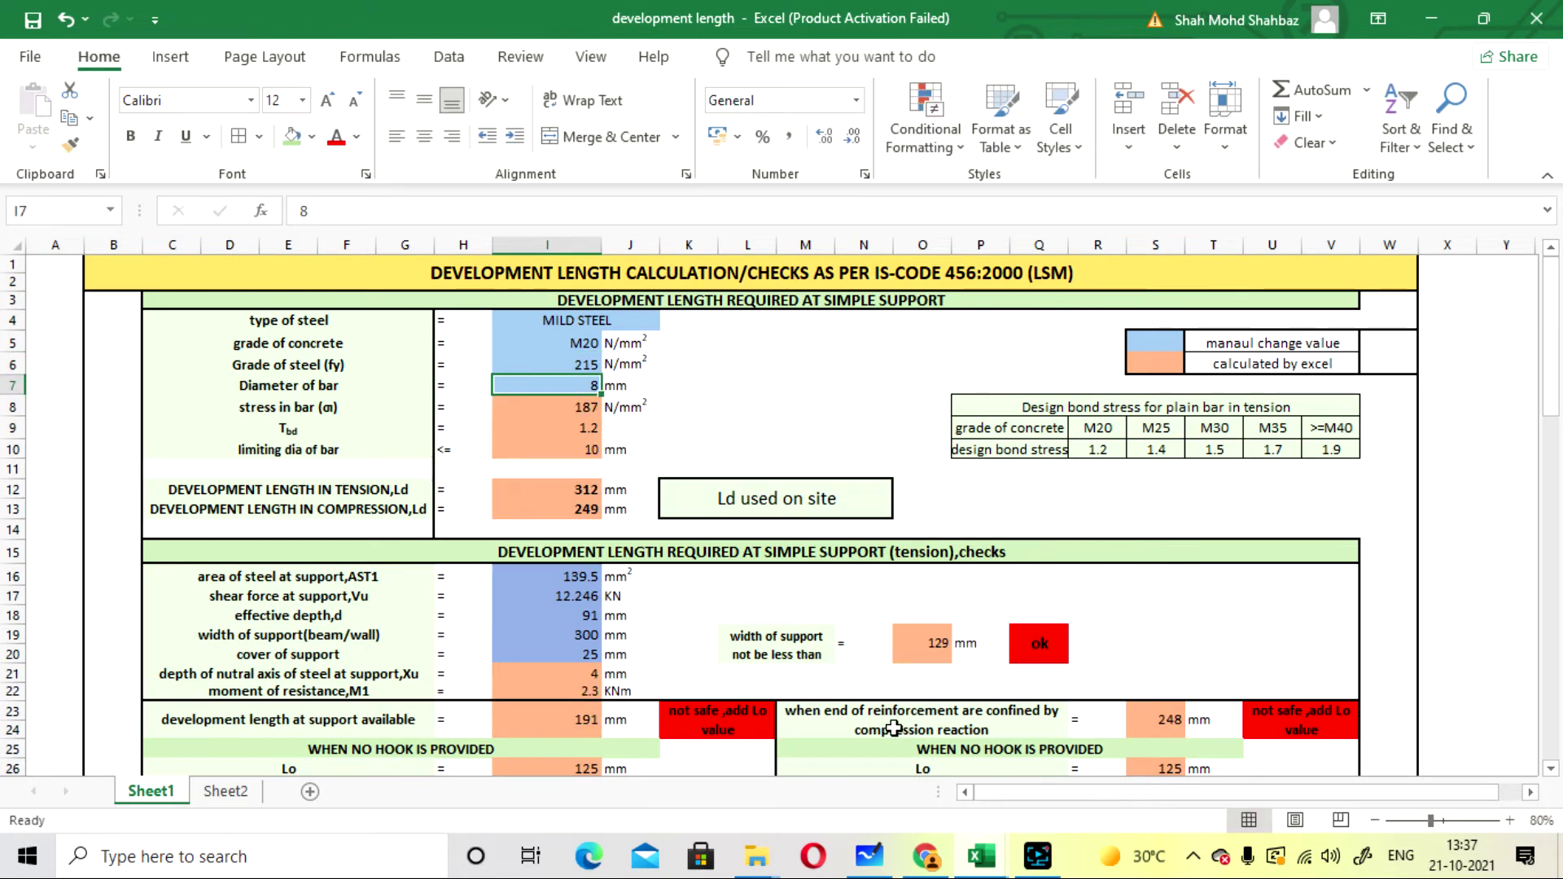
# Change the type of steel to HYSD BAR and set the grade of steel (fy) to 415 N/mm².
pyautogui.click(630, 316)
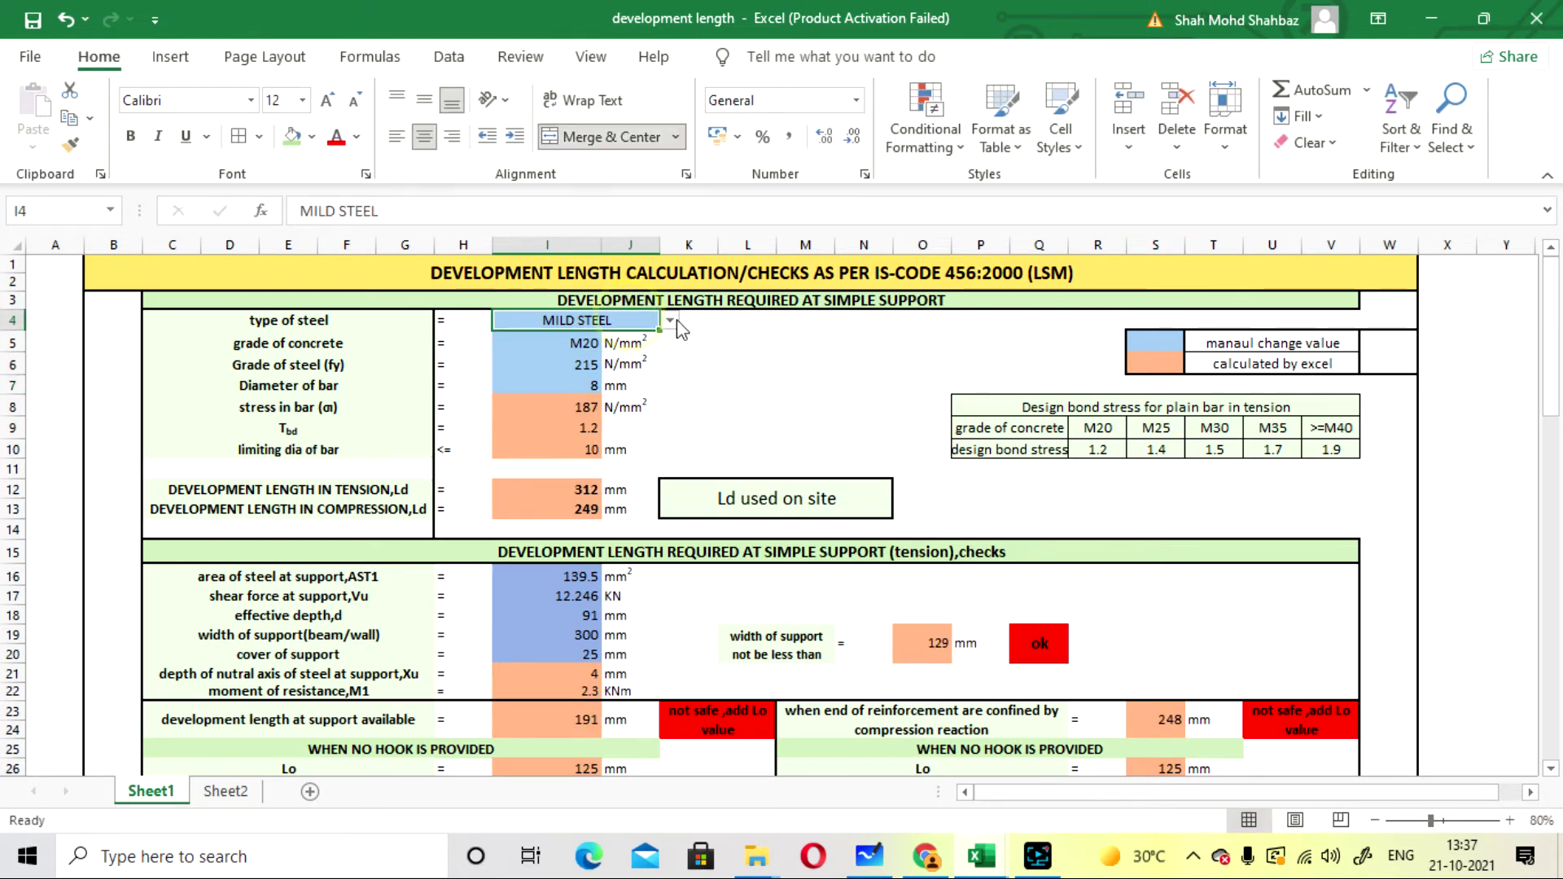
pyautogui.click(669, 320)
pyautogui.click(586, 349)
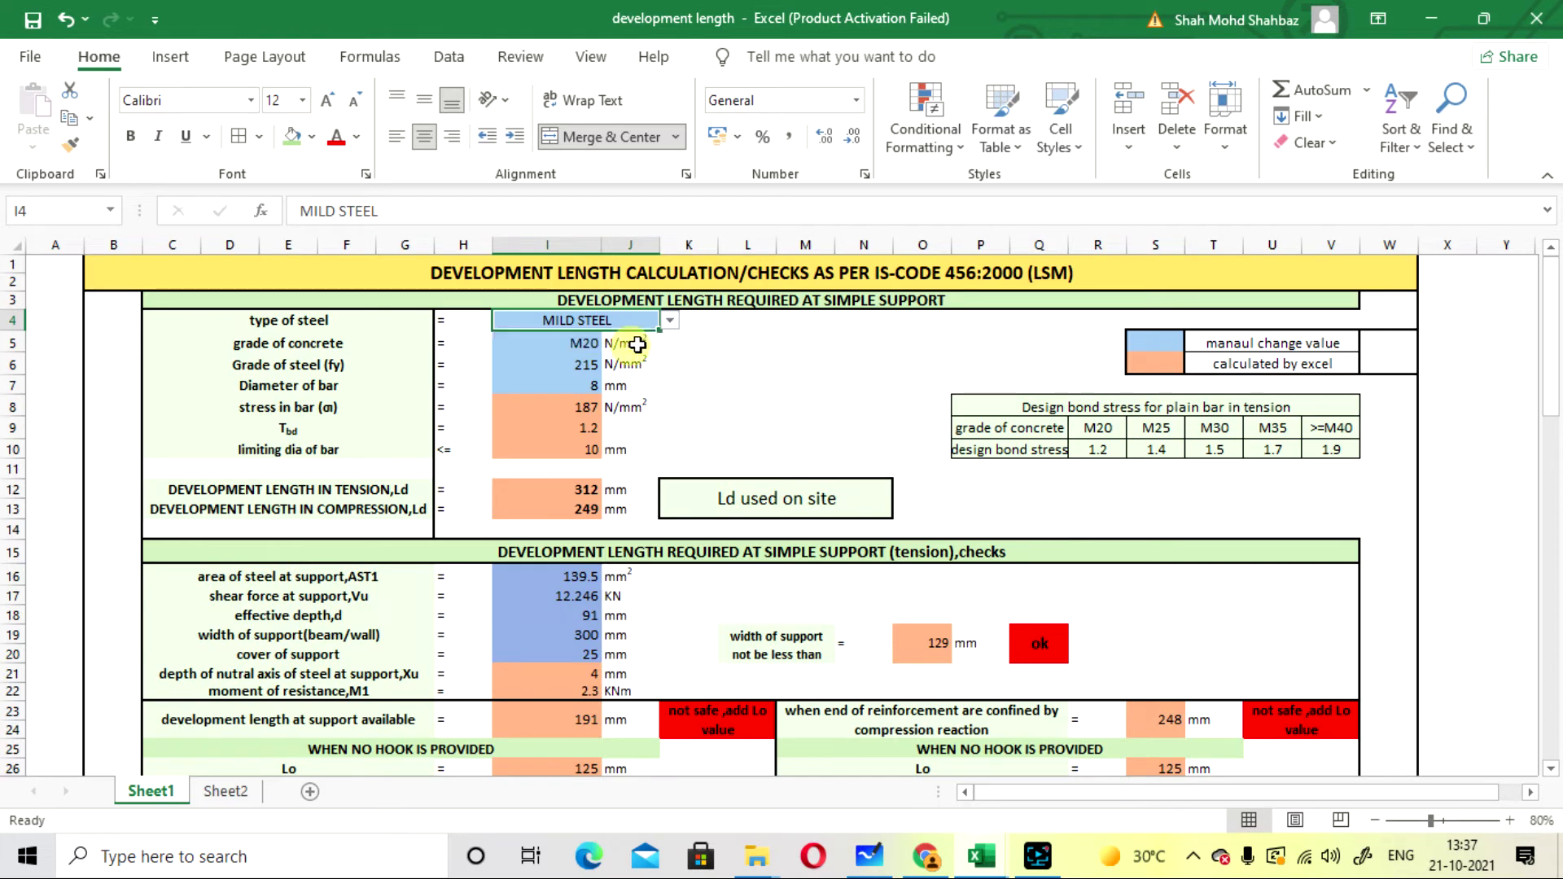
pyautogui.click(747, 385)
pyautogui.click(582, 365)
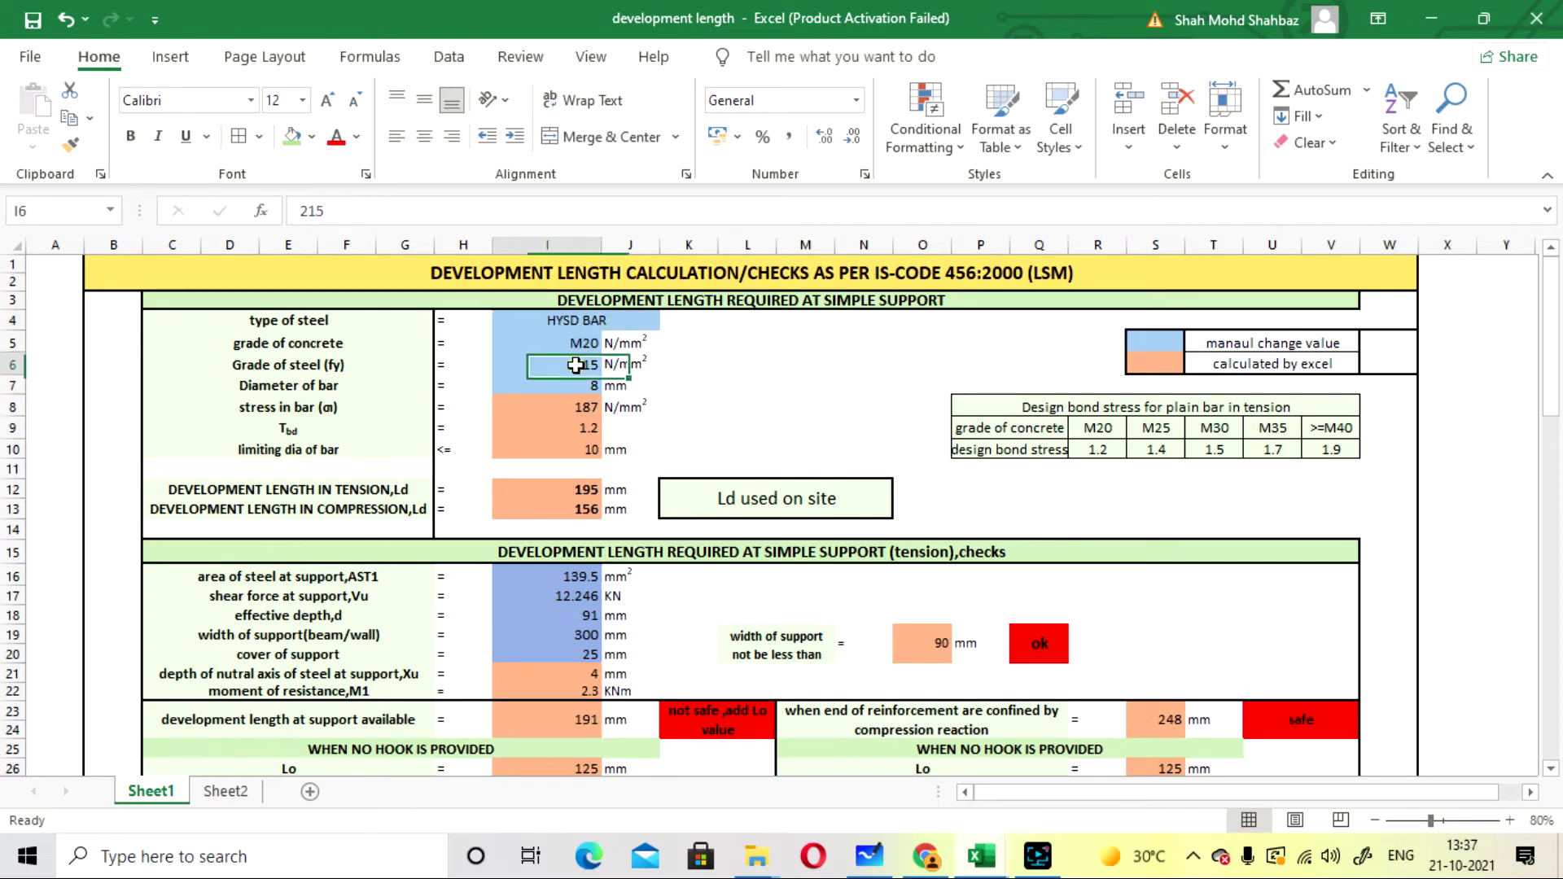
pyautogui.write('4')
pyautogui.press('Return')
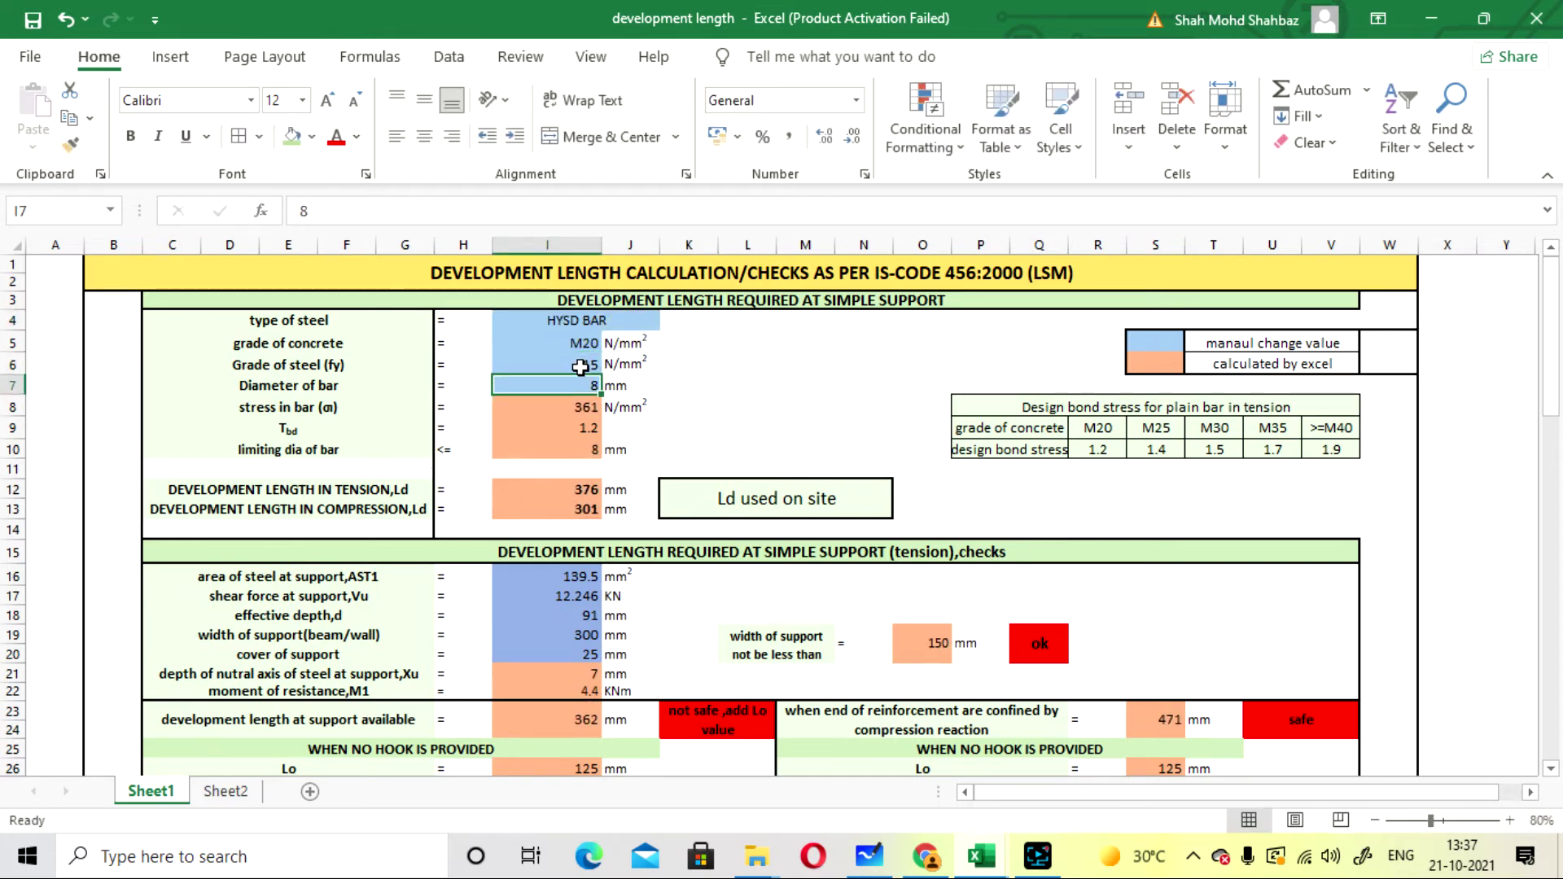
pyautogui.click(580, 367)
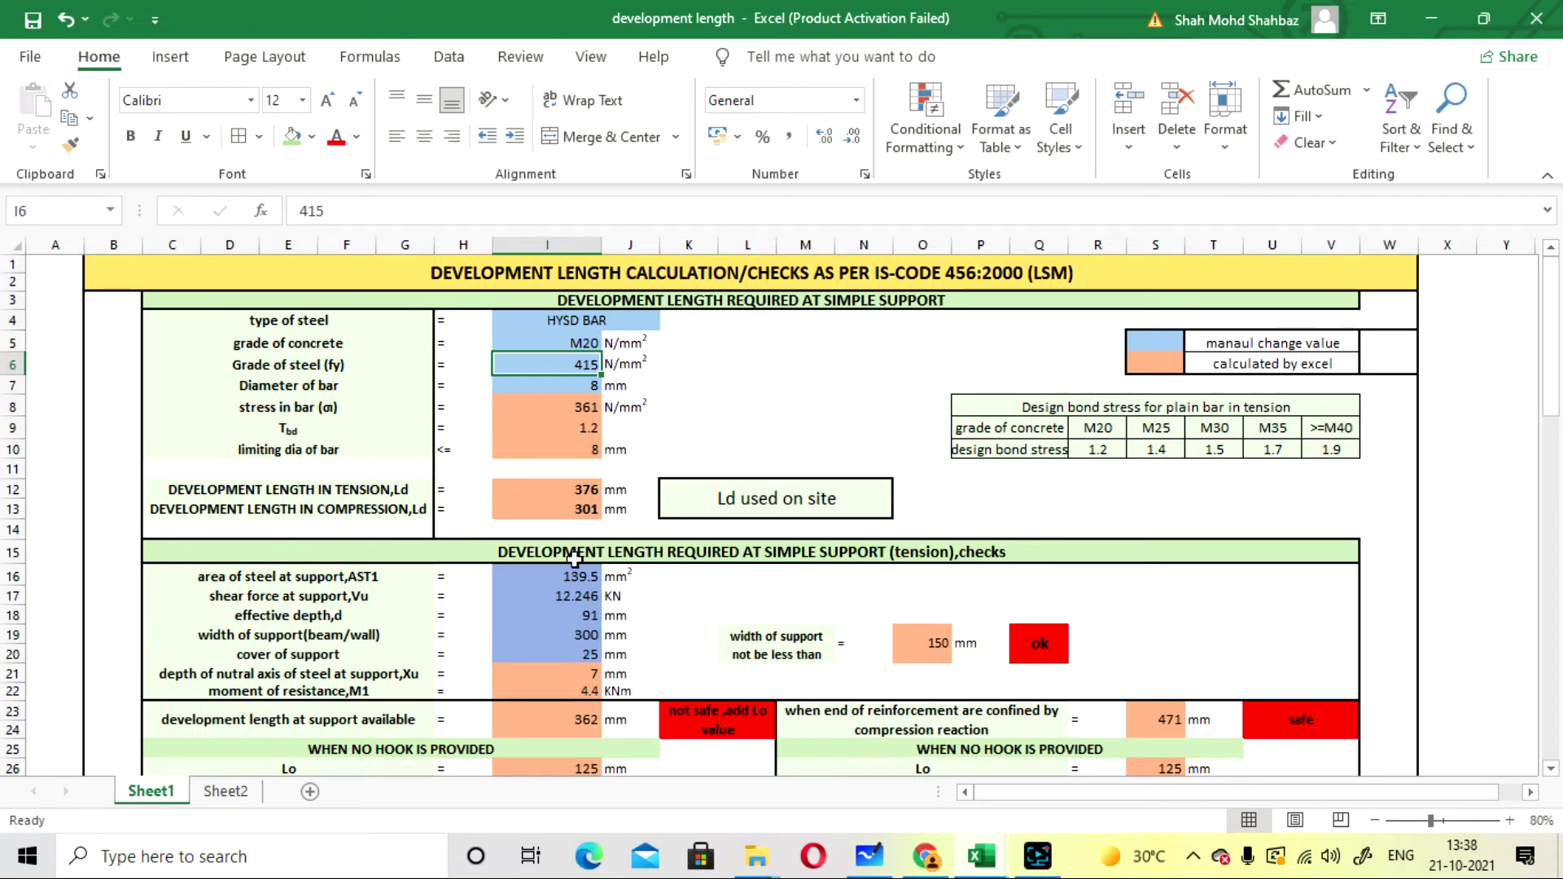
# Inspect the formula behind the stress in bar value without changing it.
pyautogui.click(710, 425)
pyautogui.scroll(-1, 692, 399)
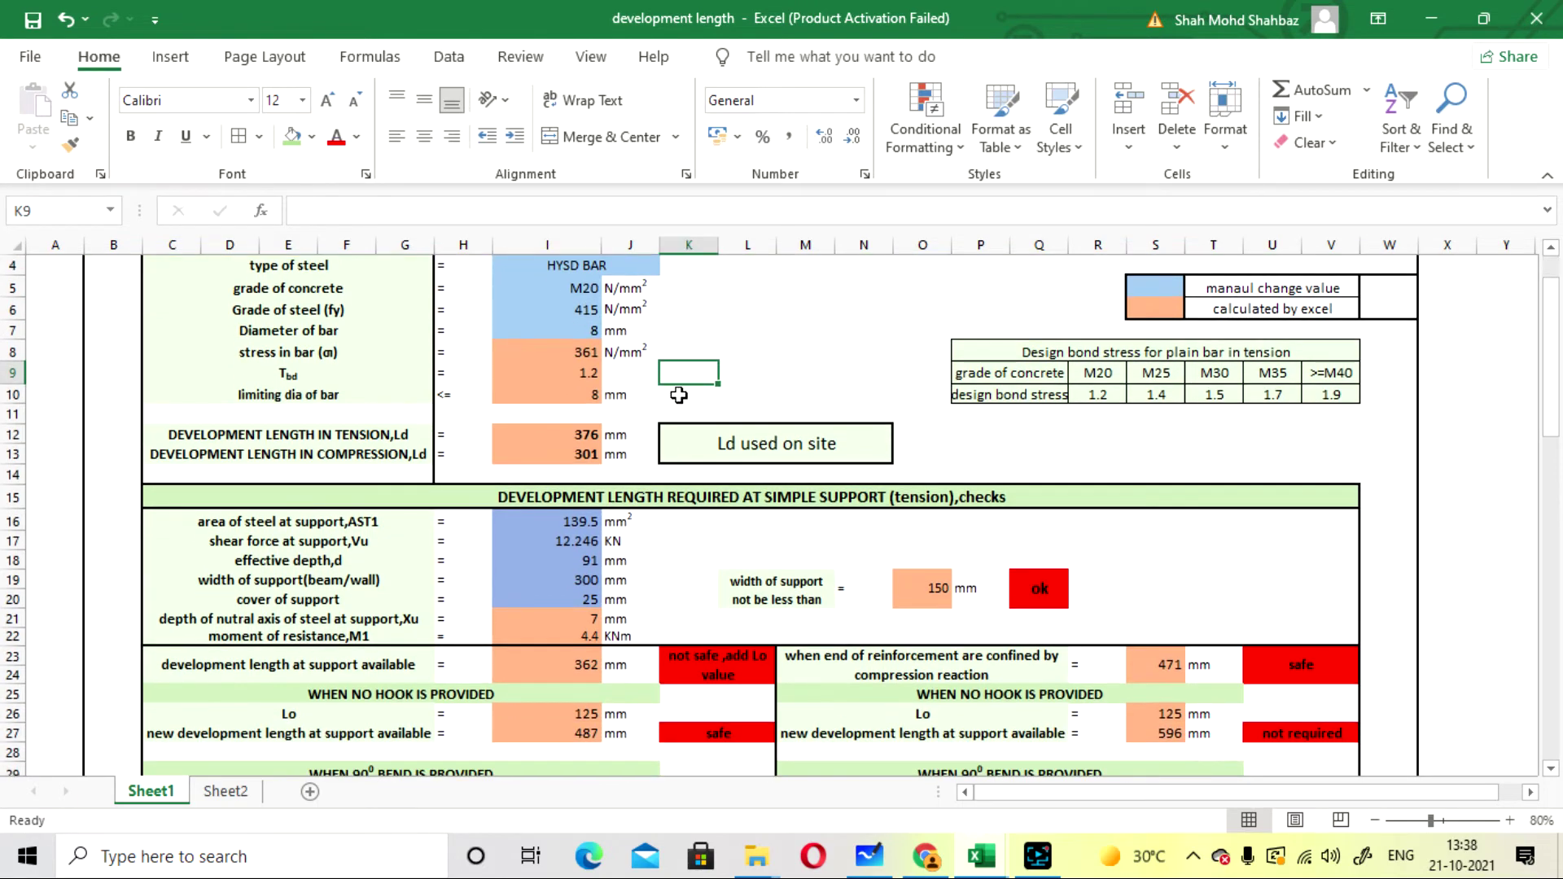
pyautogui.scroll(1, 684, 385)
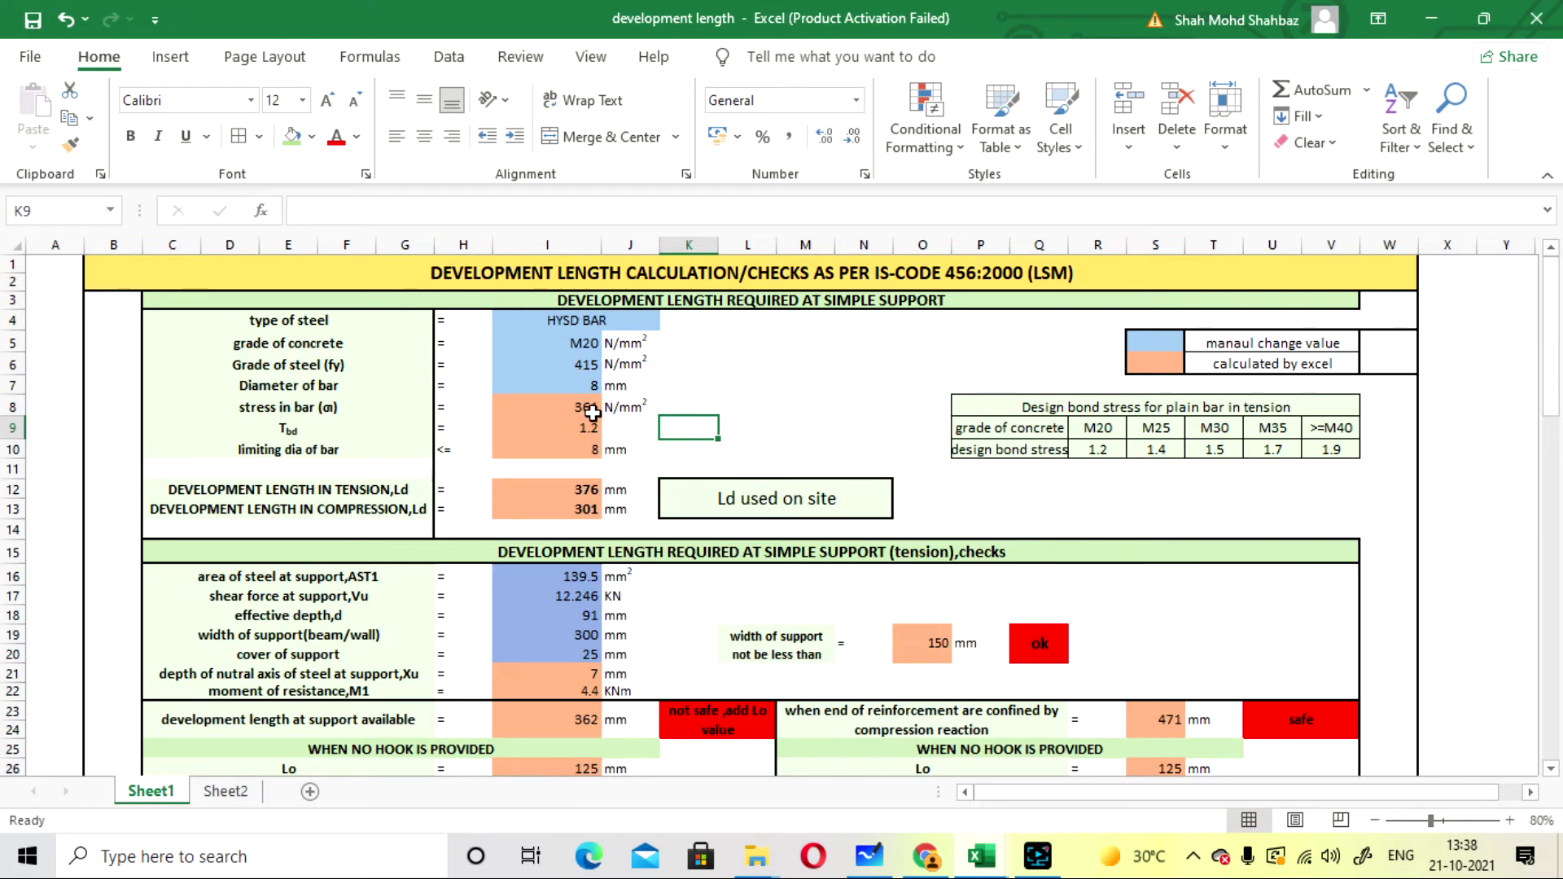
pyautogui.click(794, 386)
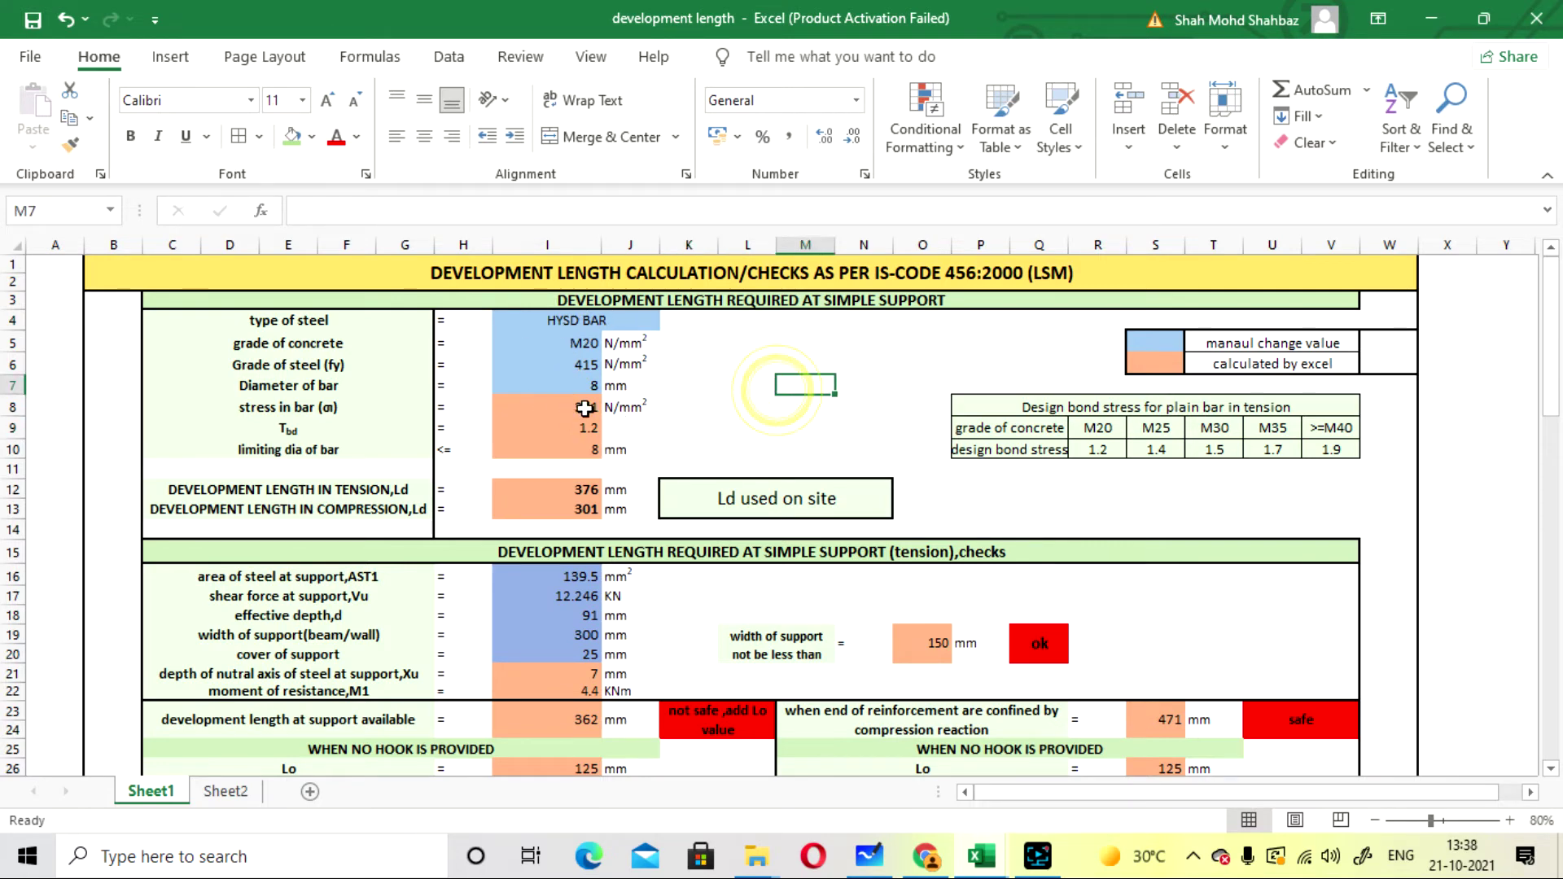
pyautogui.click(559, 404)
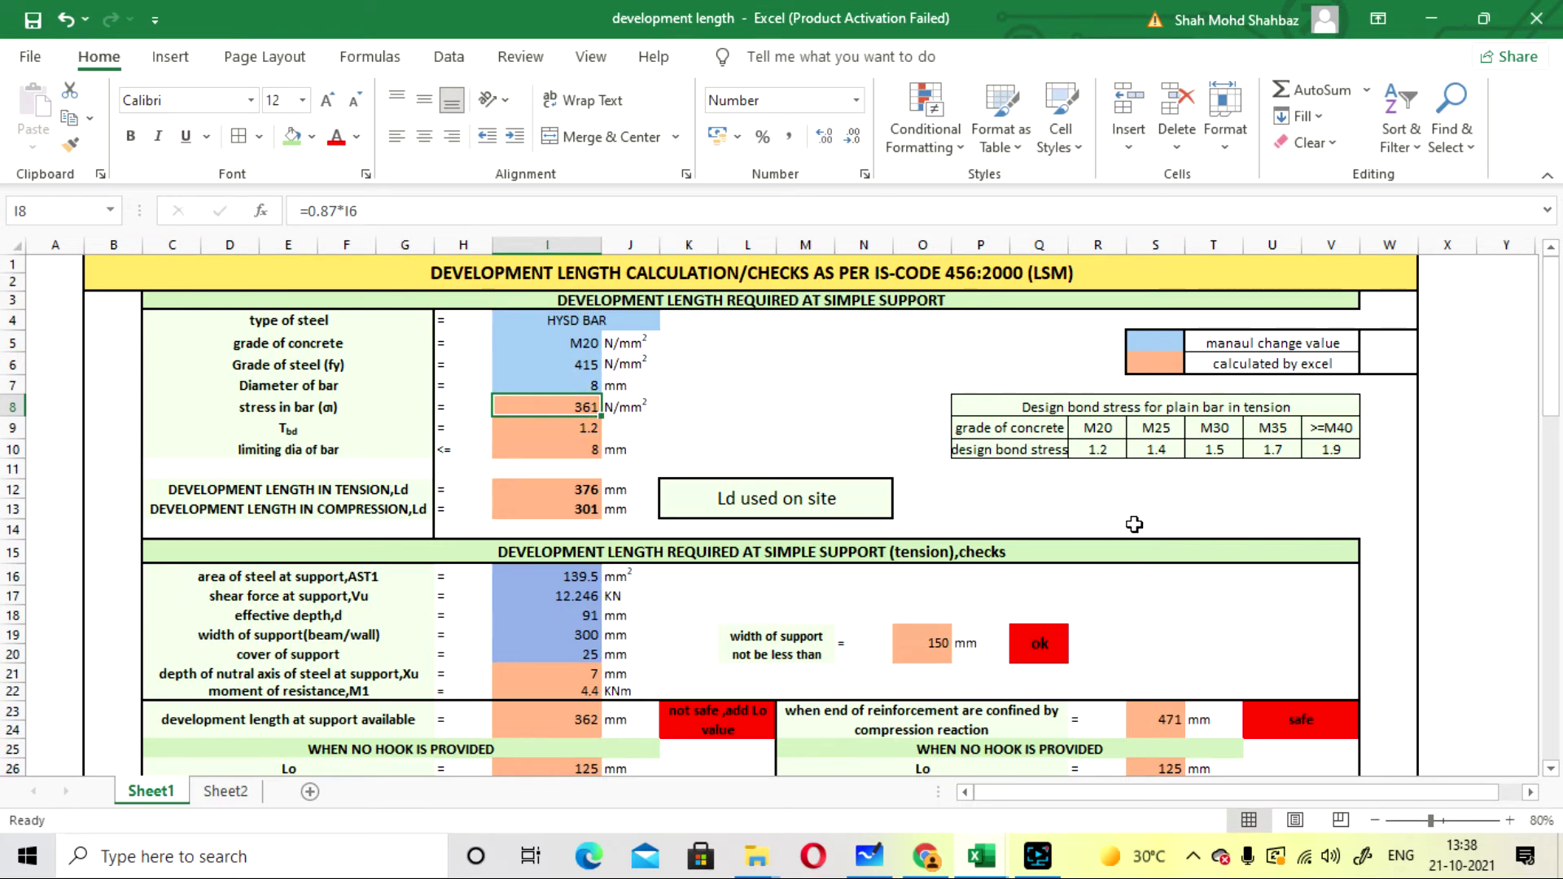
pyautogui.click(418, 213)
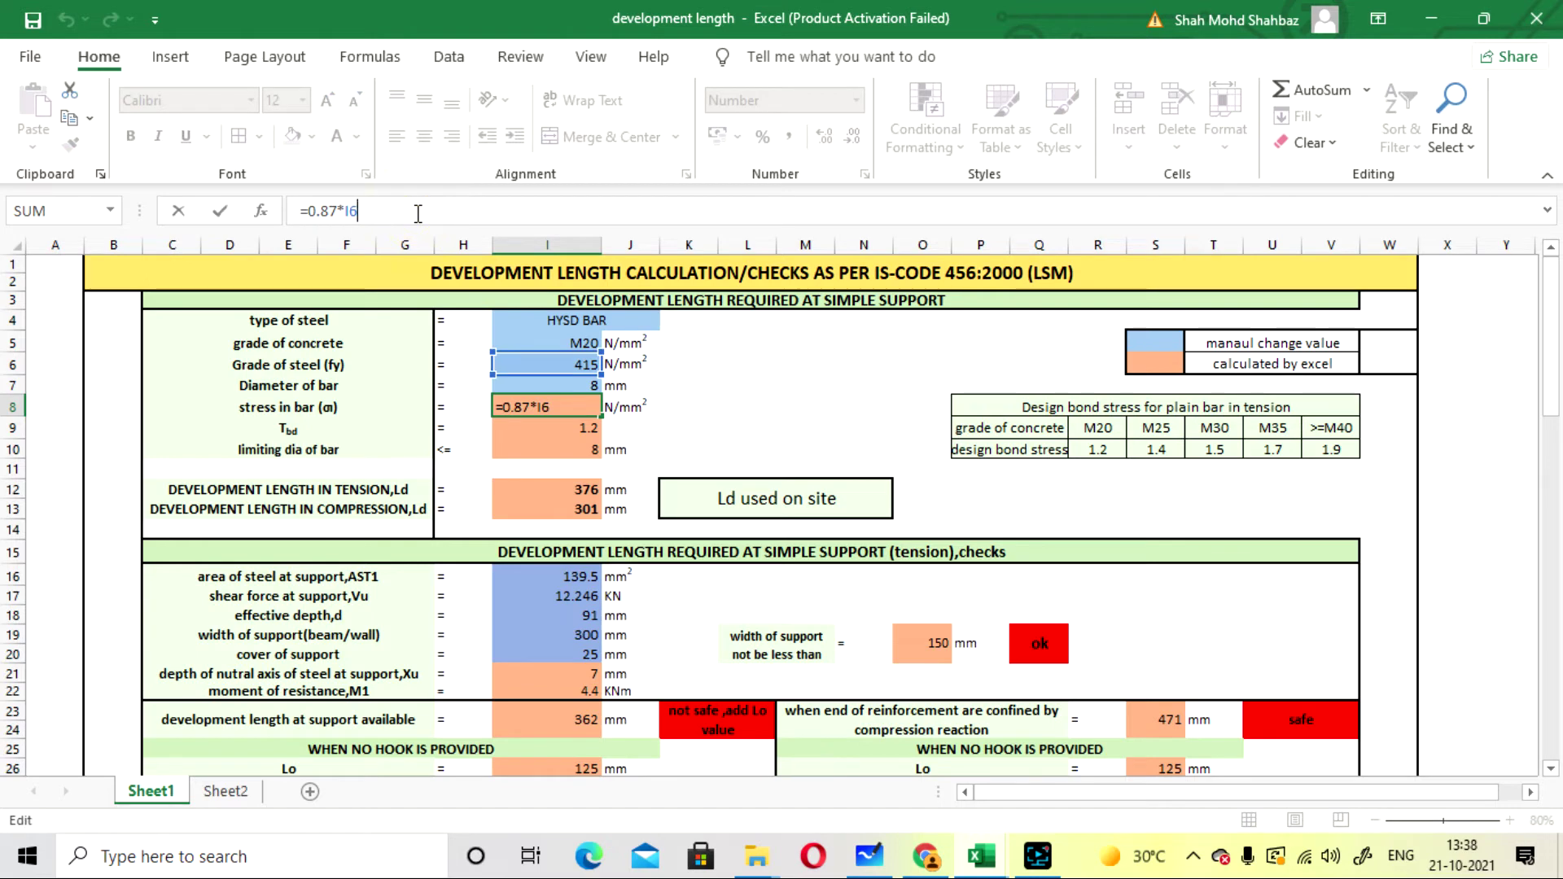
pyautogui.press('Return')
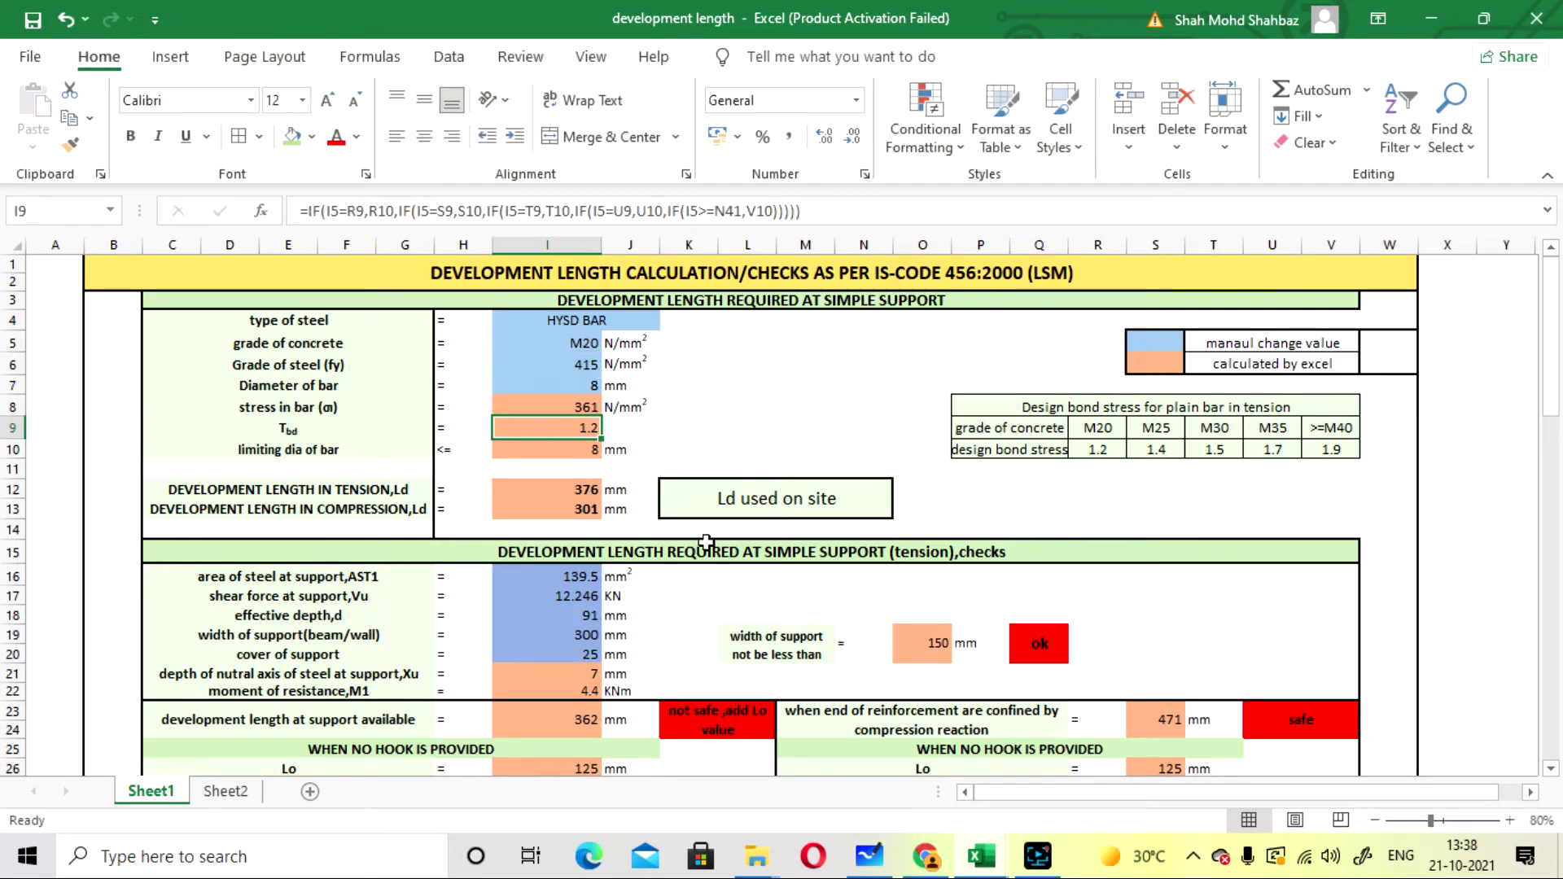
# Display the formula behind the limiting diameter of bar.
pyautogui.click(717, 379)
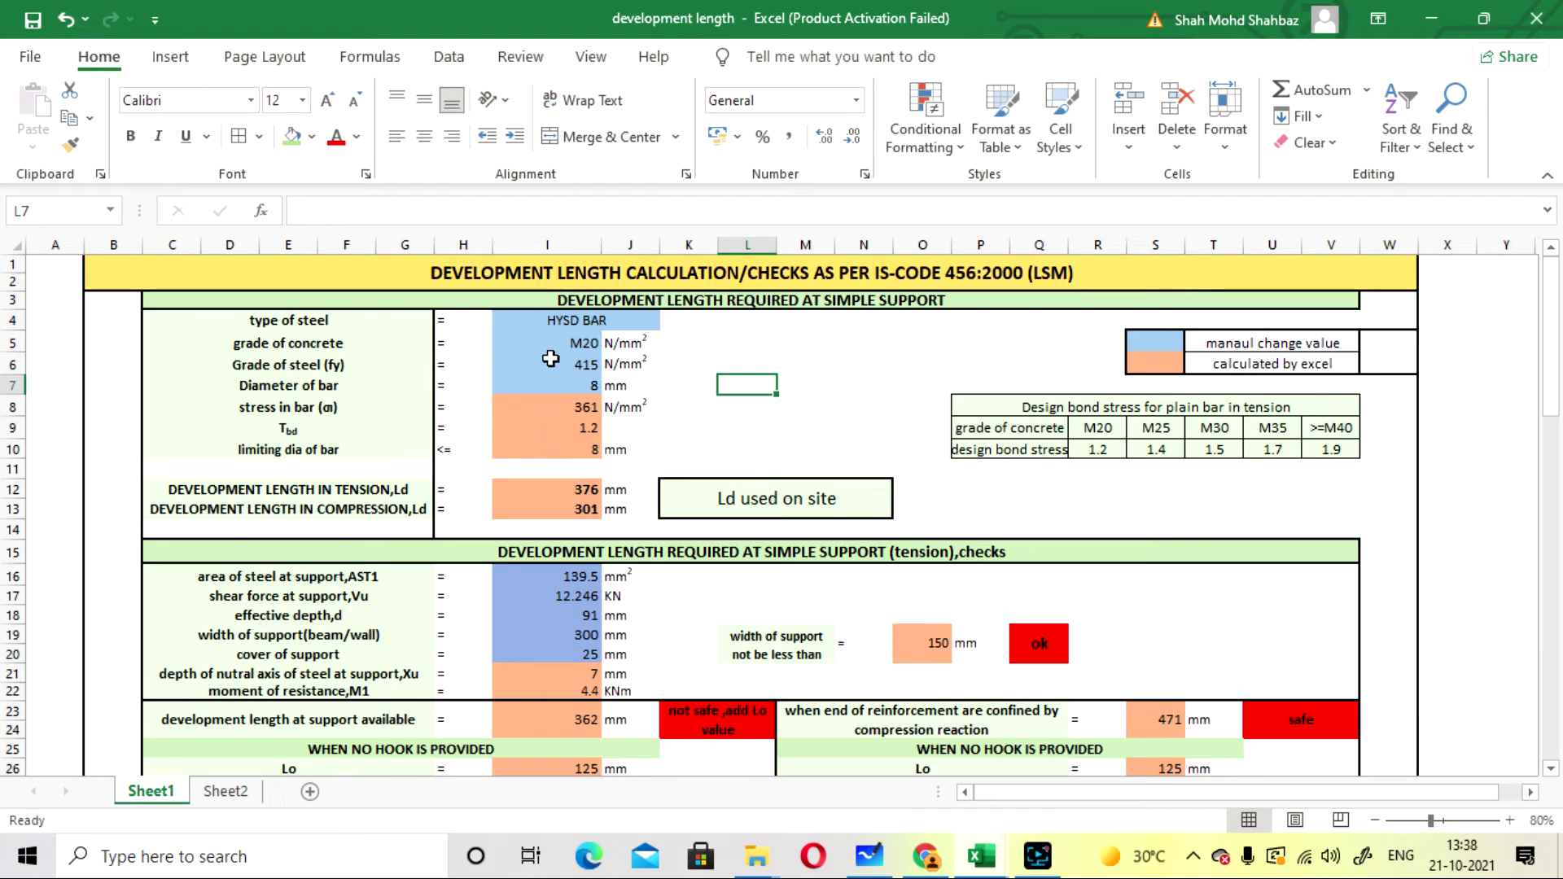
pyautogui.click(691, 434)
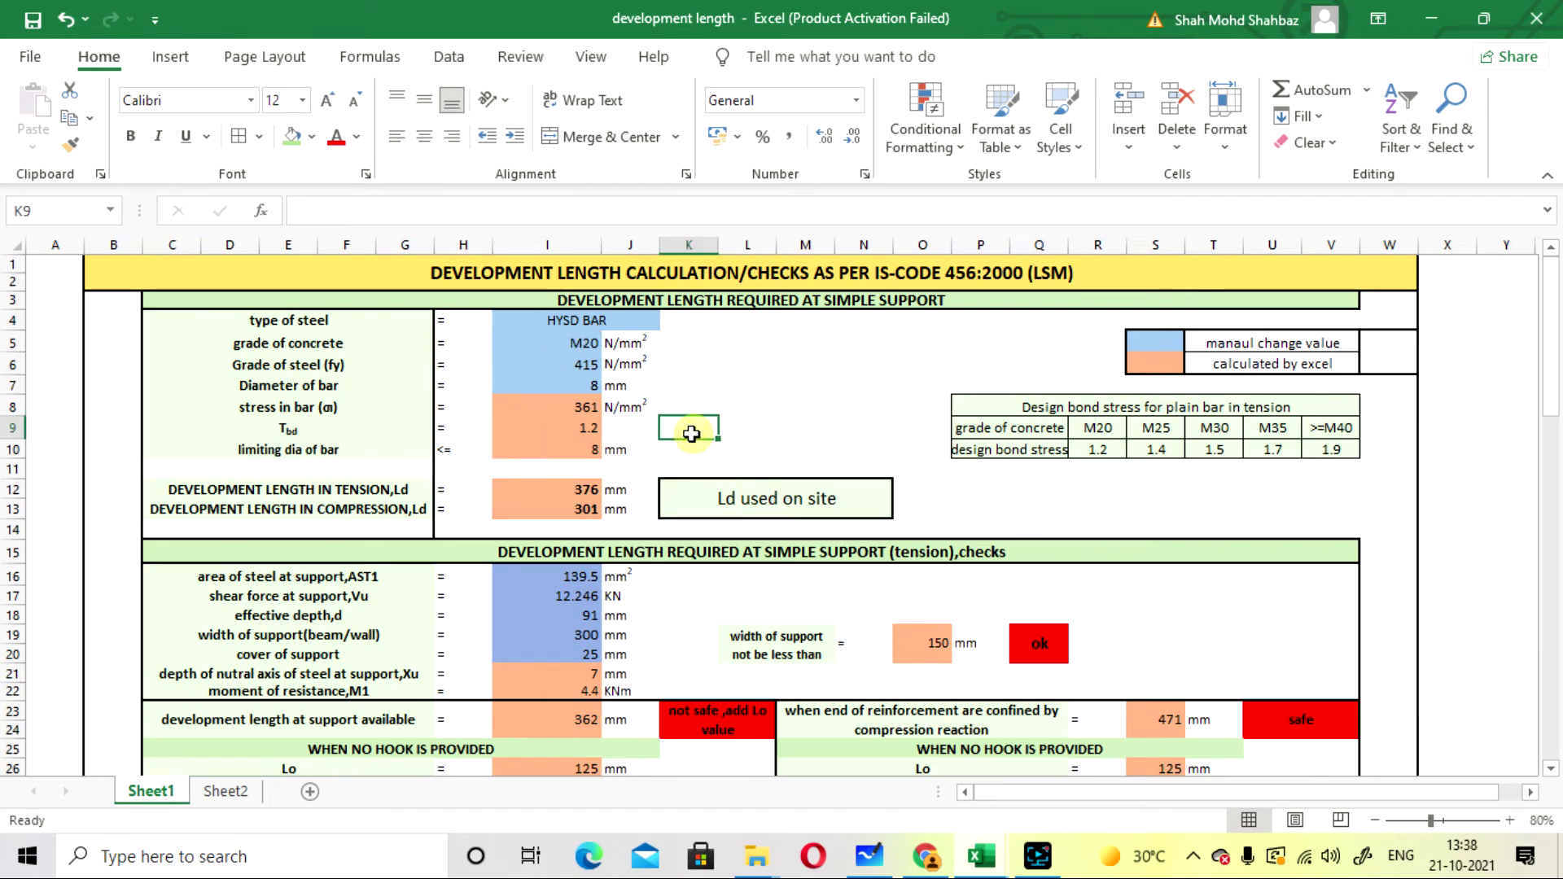
pyautogui.scroll(-1, 692, 434)
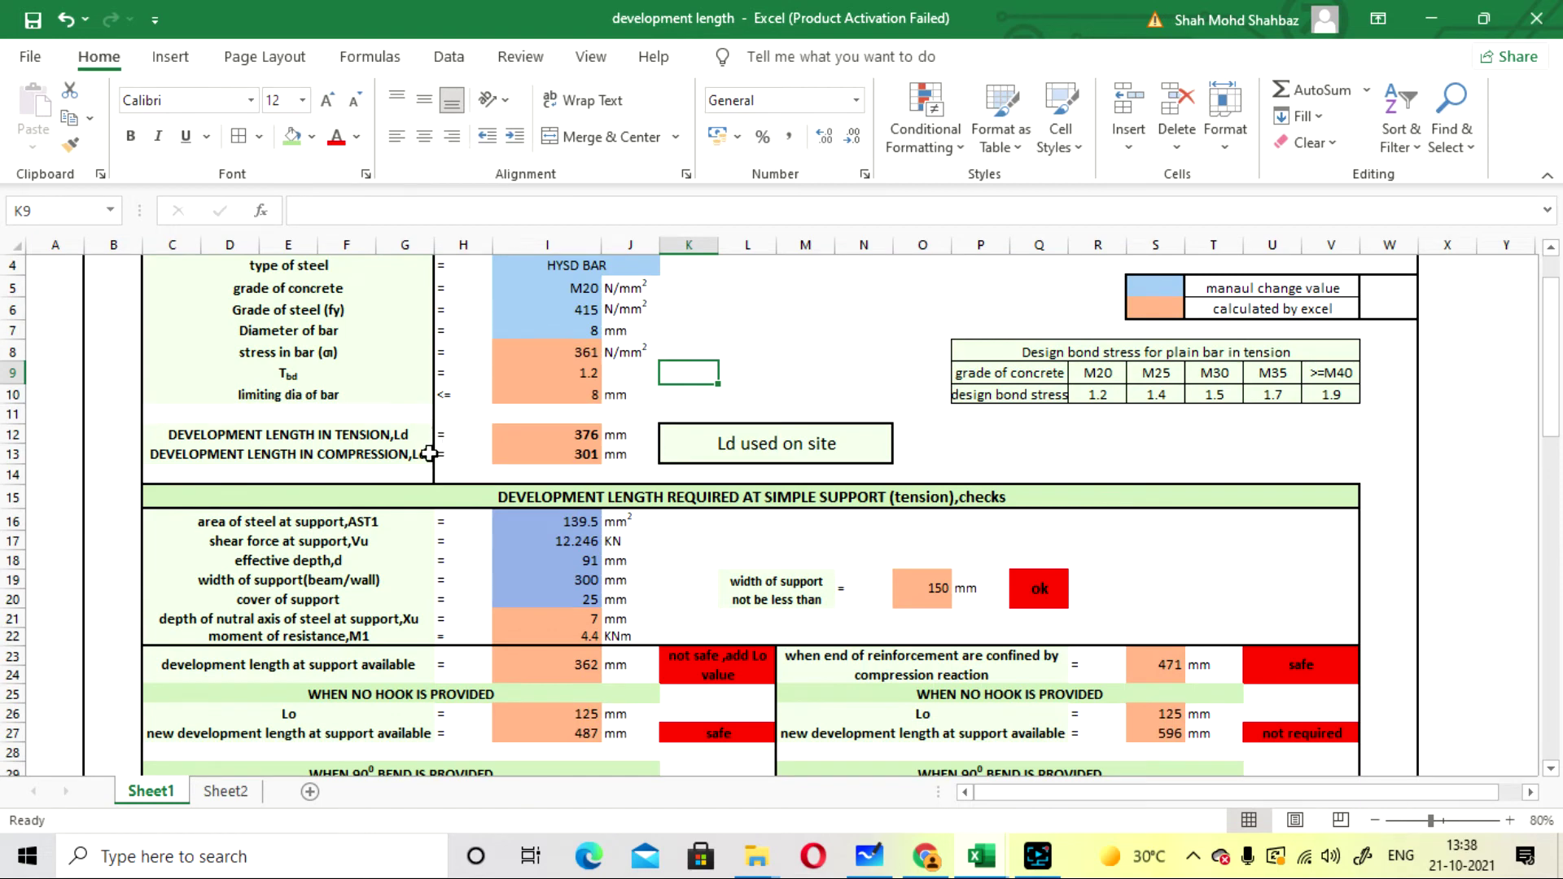
pyautogui.click(561, 398)
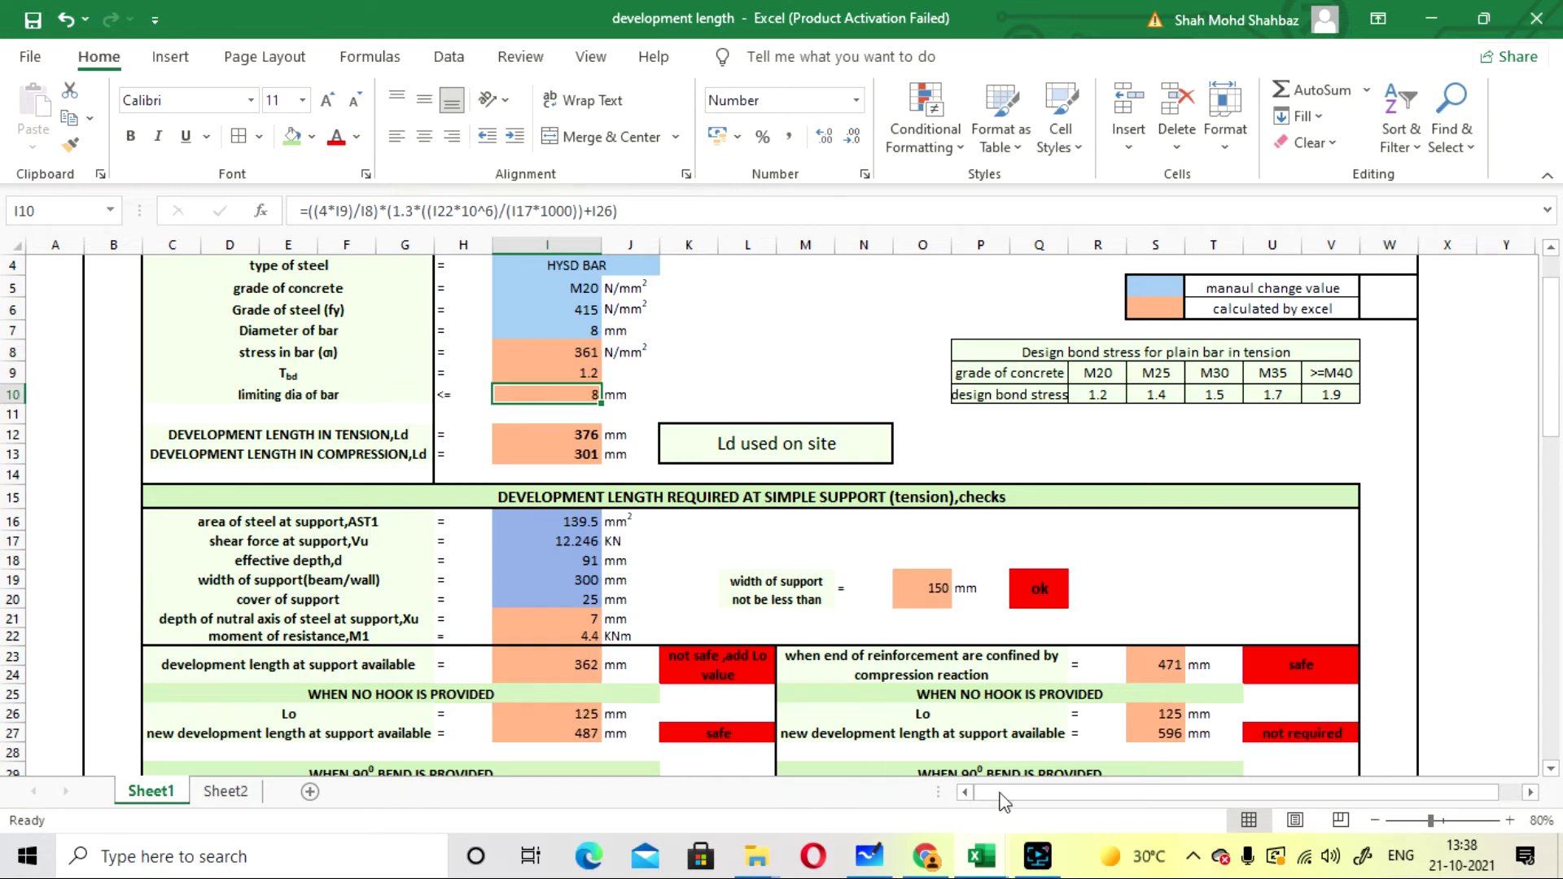
# Switch to the Microsoft Whiteboard notes and review them through to the development length condition for simple supports.
pyautogui.click(869, 856)
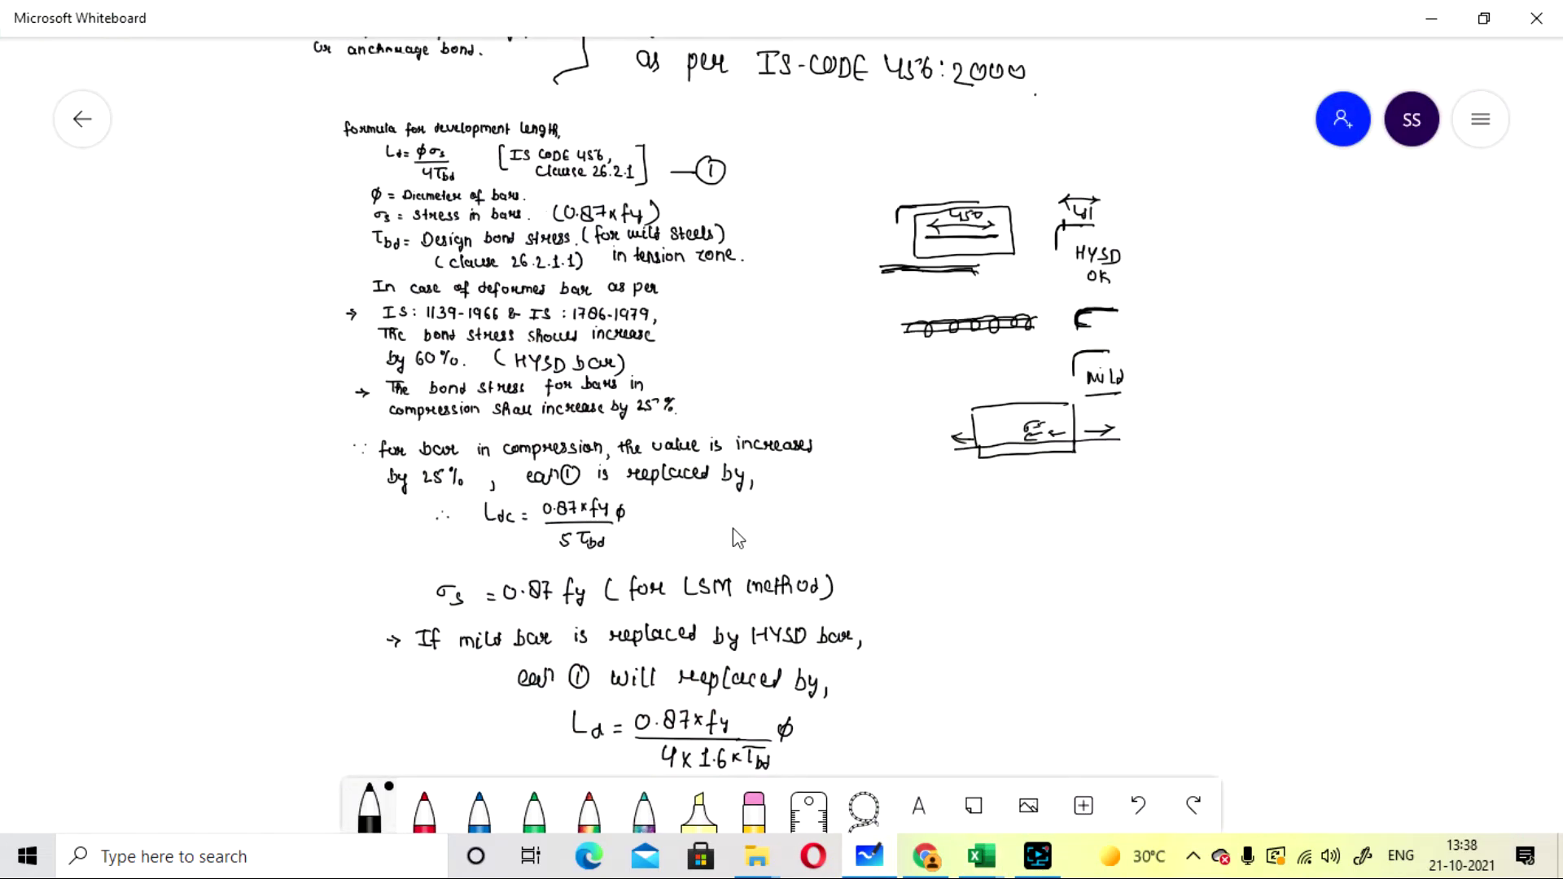
pyautogui.scroll(-5, 738, 537)
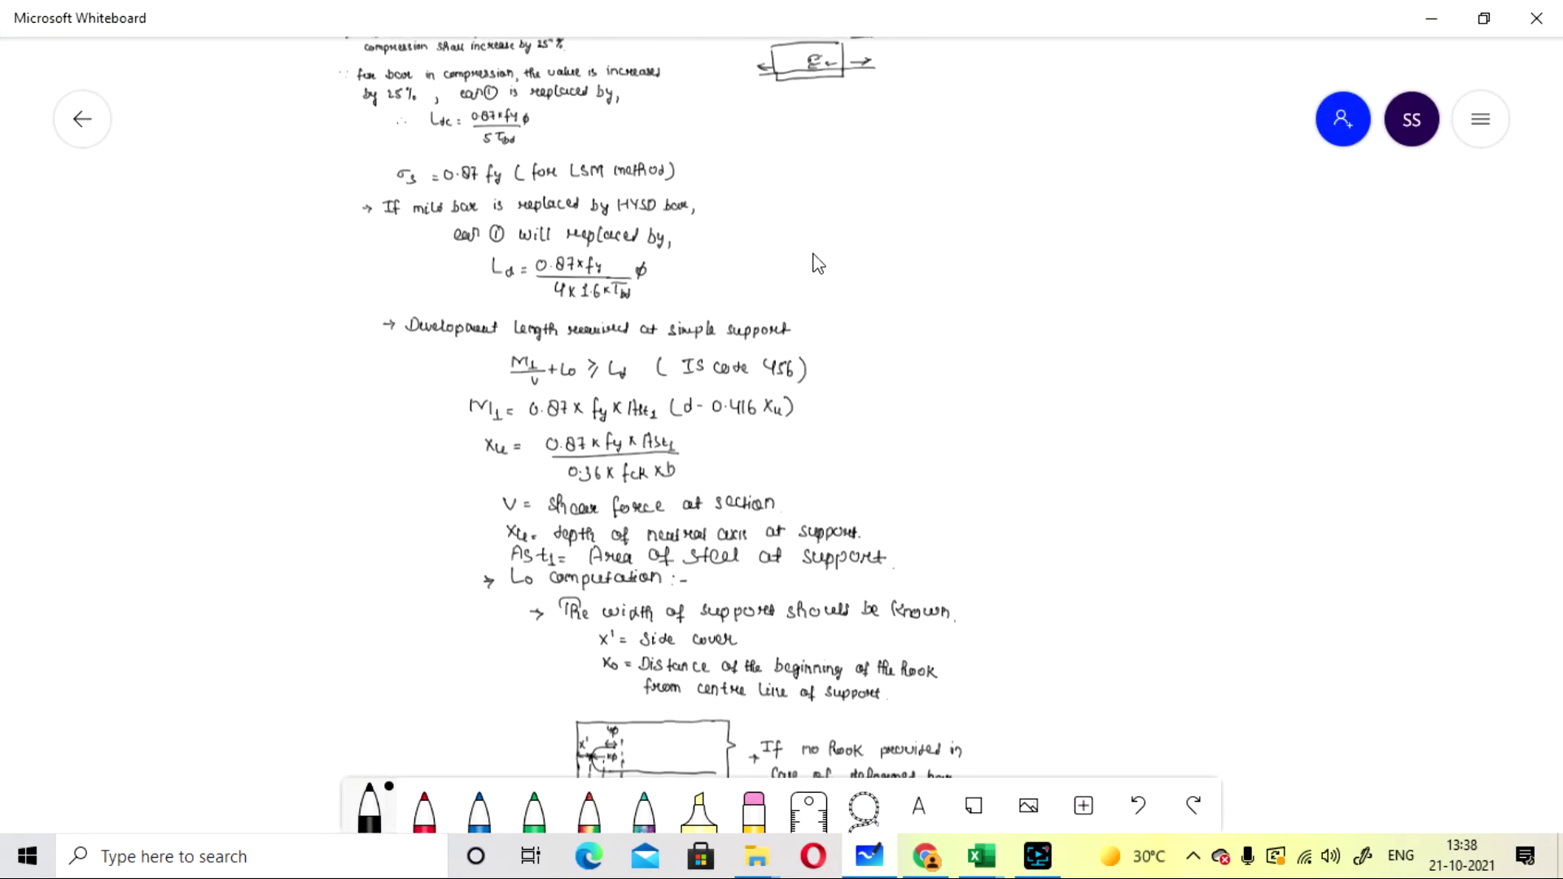
pyautogui.scroll(-8, 992, 705)
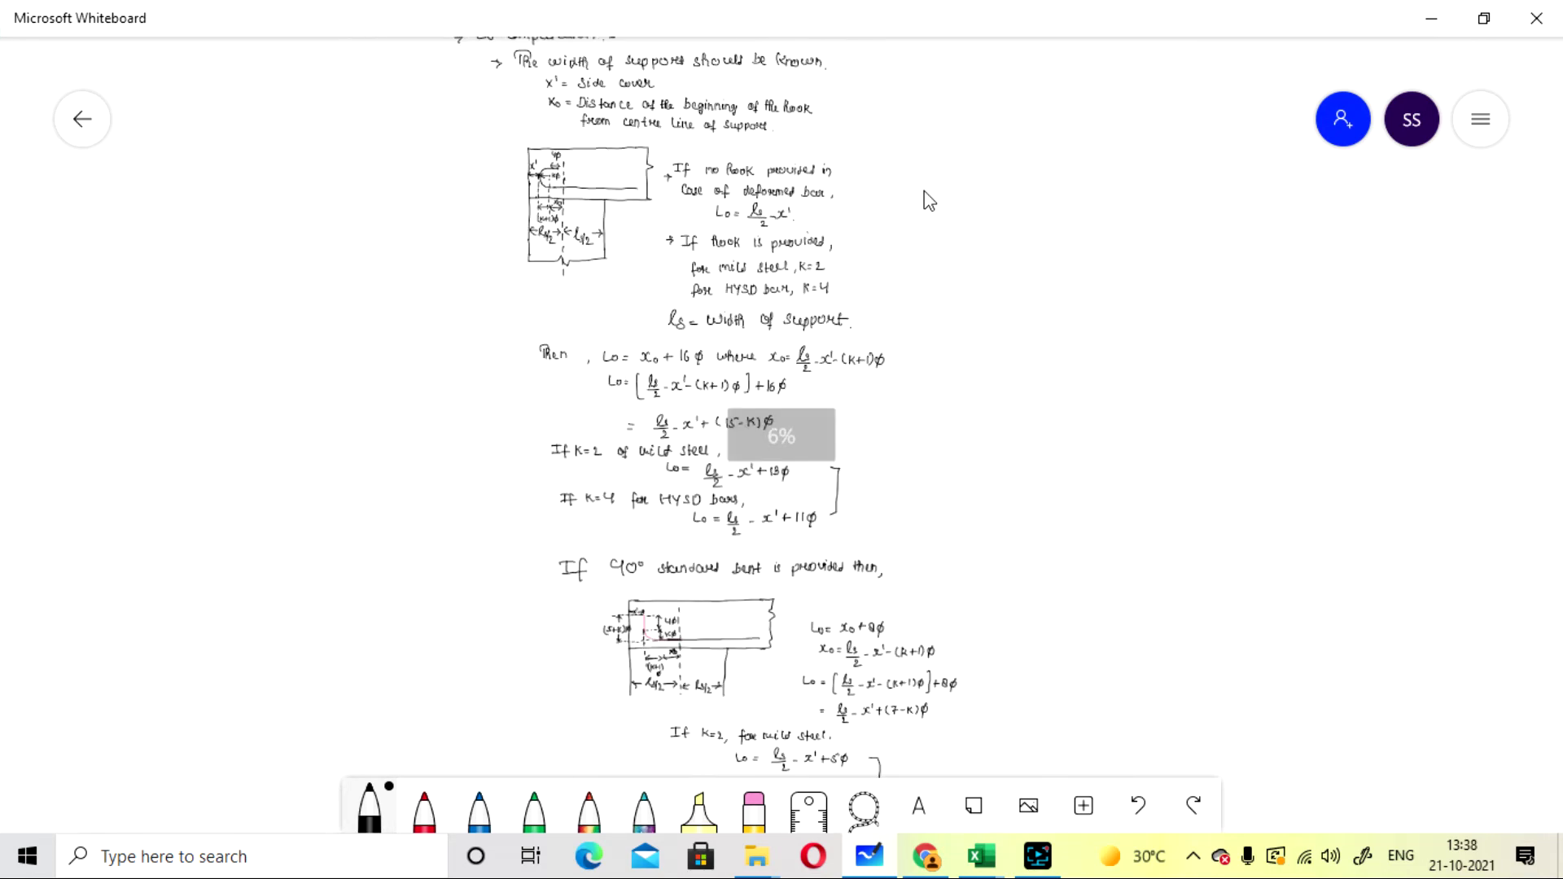
pyautogui.scroll(-6, 973, 700)
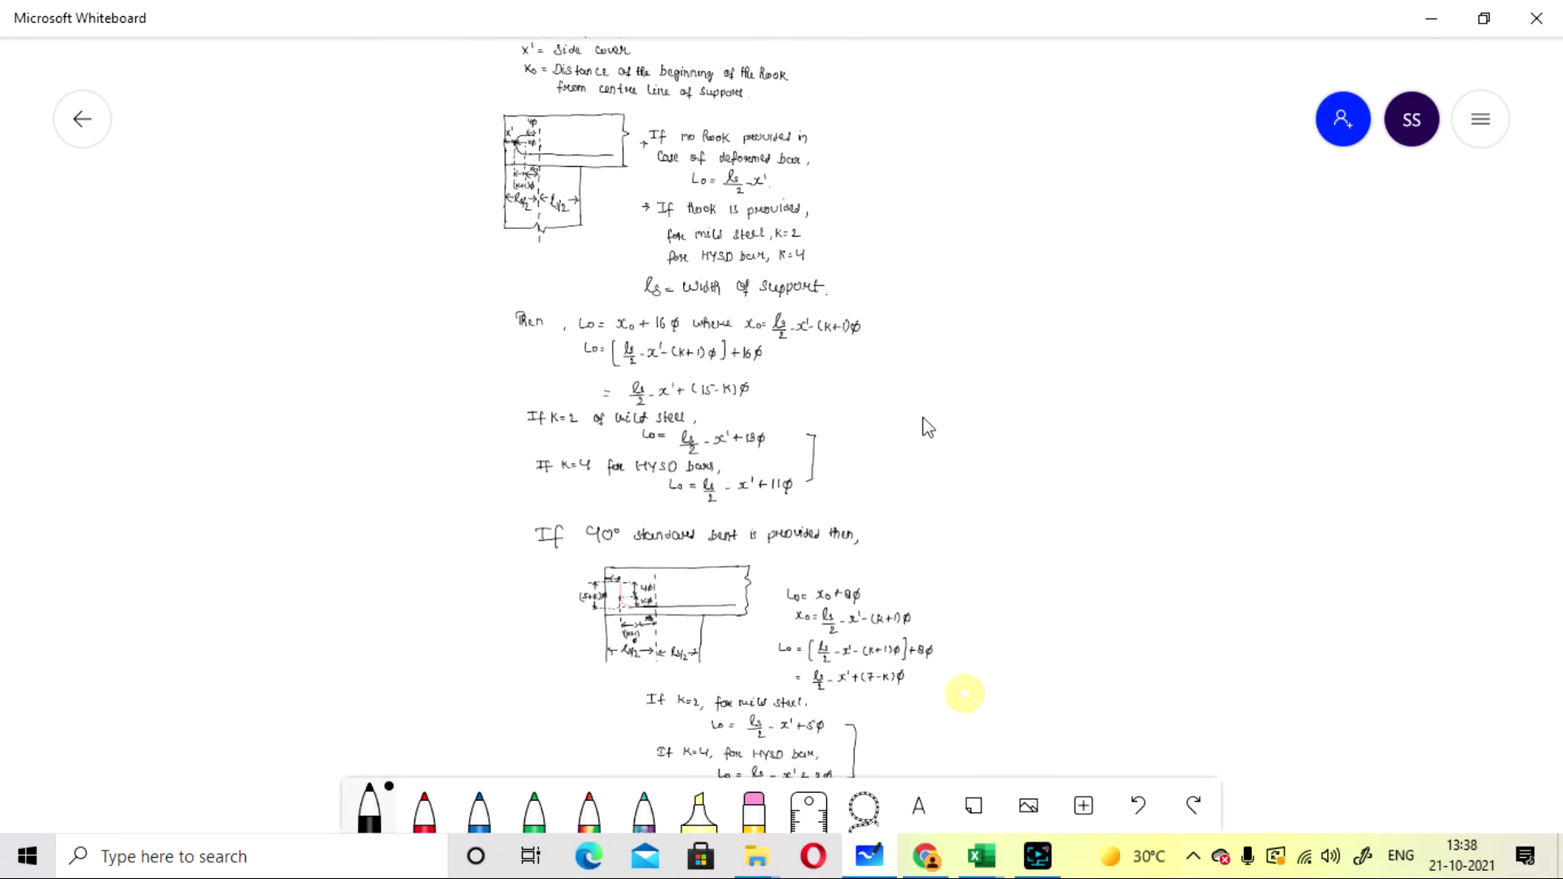
pyautogui.scroll(-6, 981, 756)
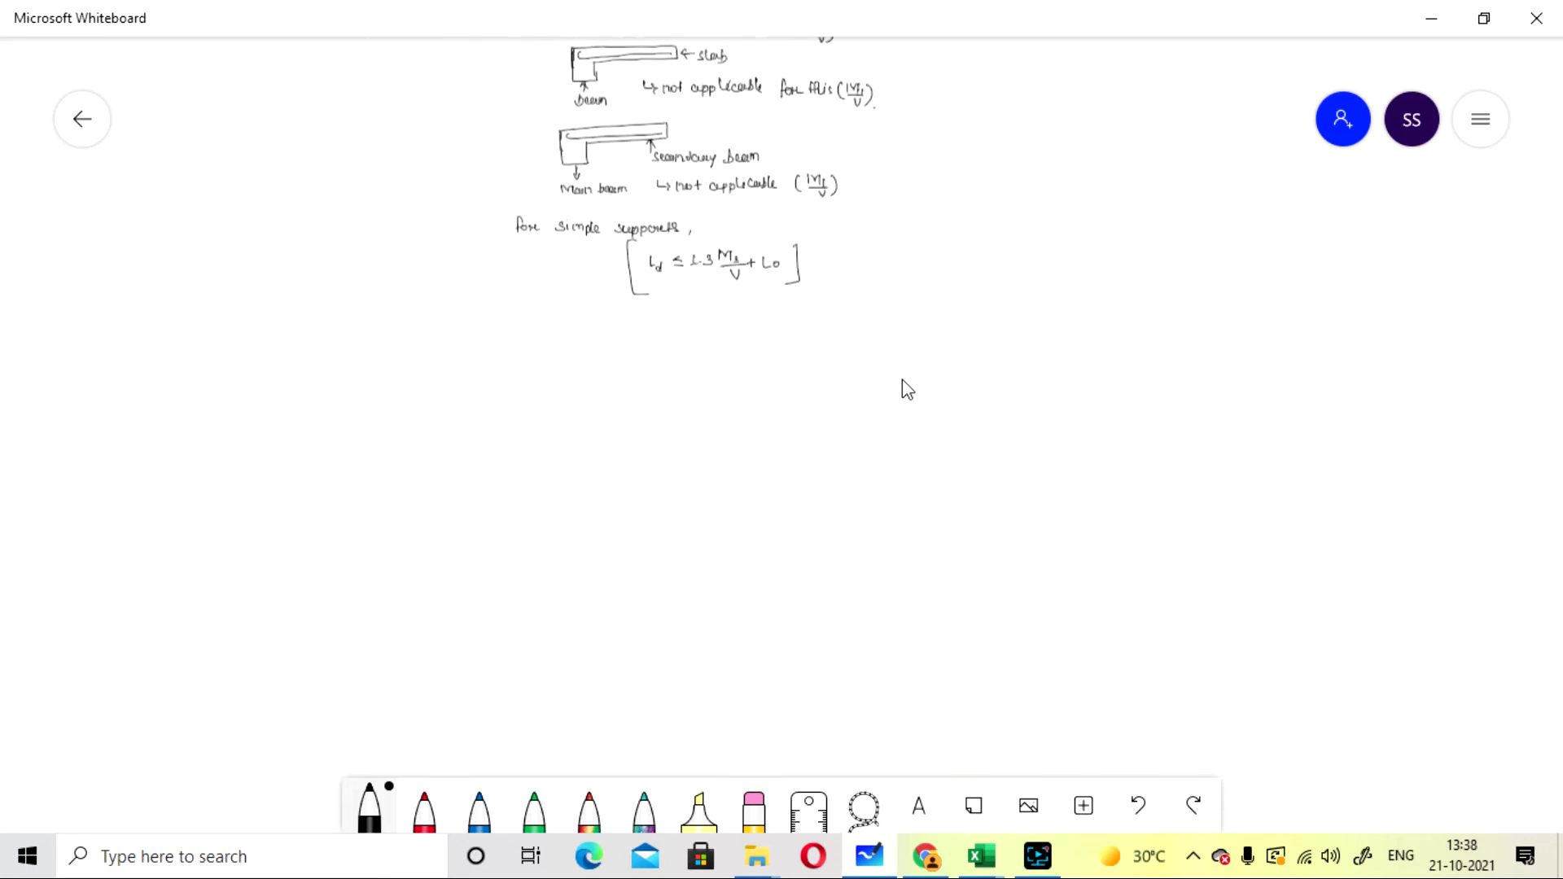
pyautogui.scroll(2, 651, 201)
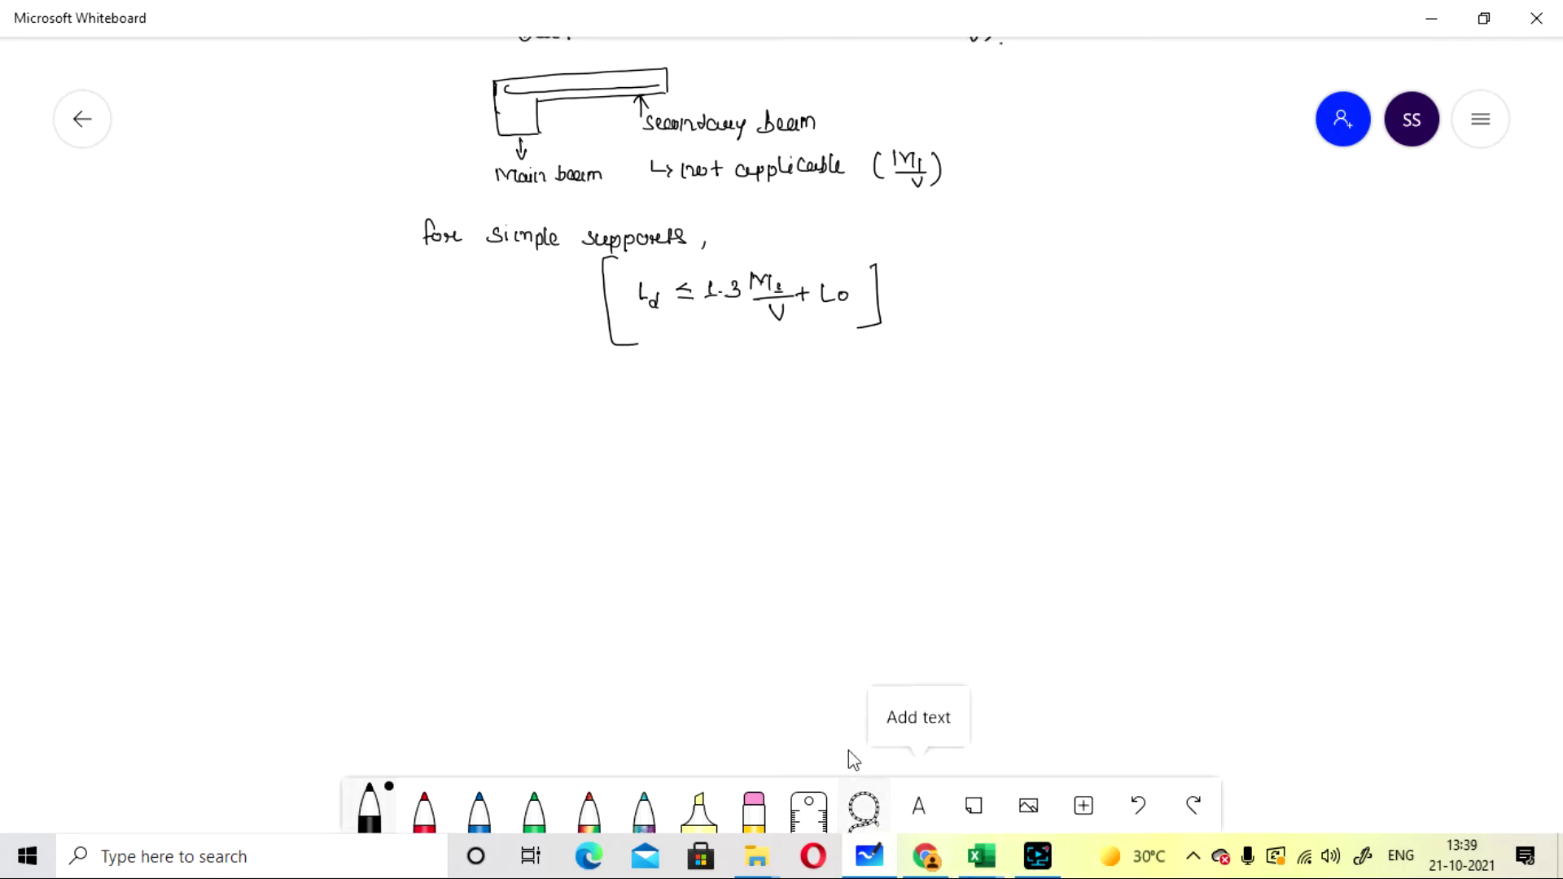
# Return to the Excel workbook and examine which cells the limiting diameter of bar formula references, leaving it unchanged.
pyautogui.click(1431, 18)
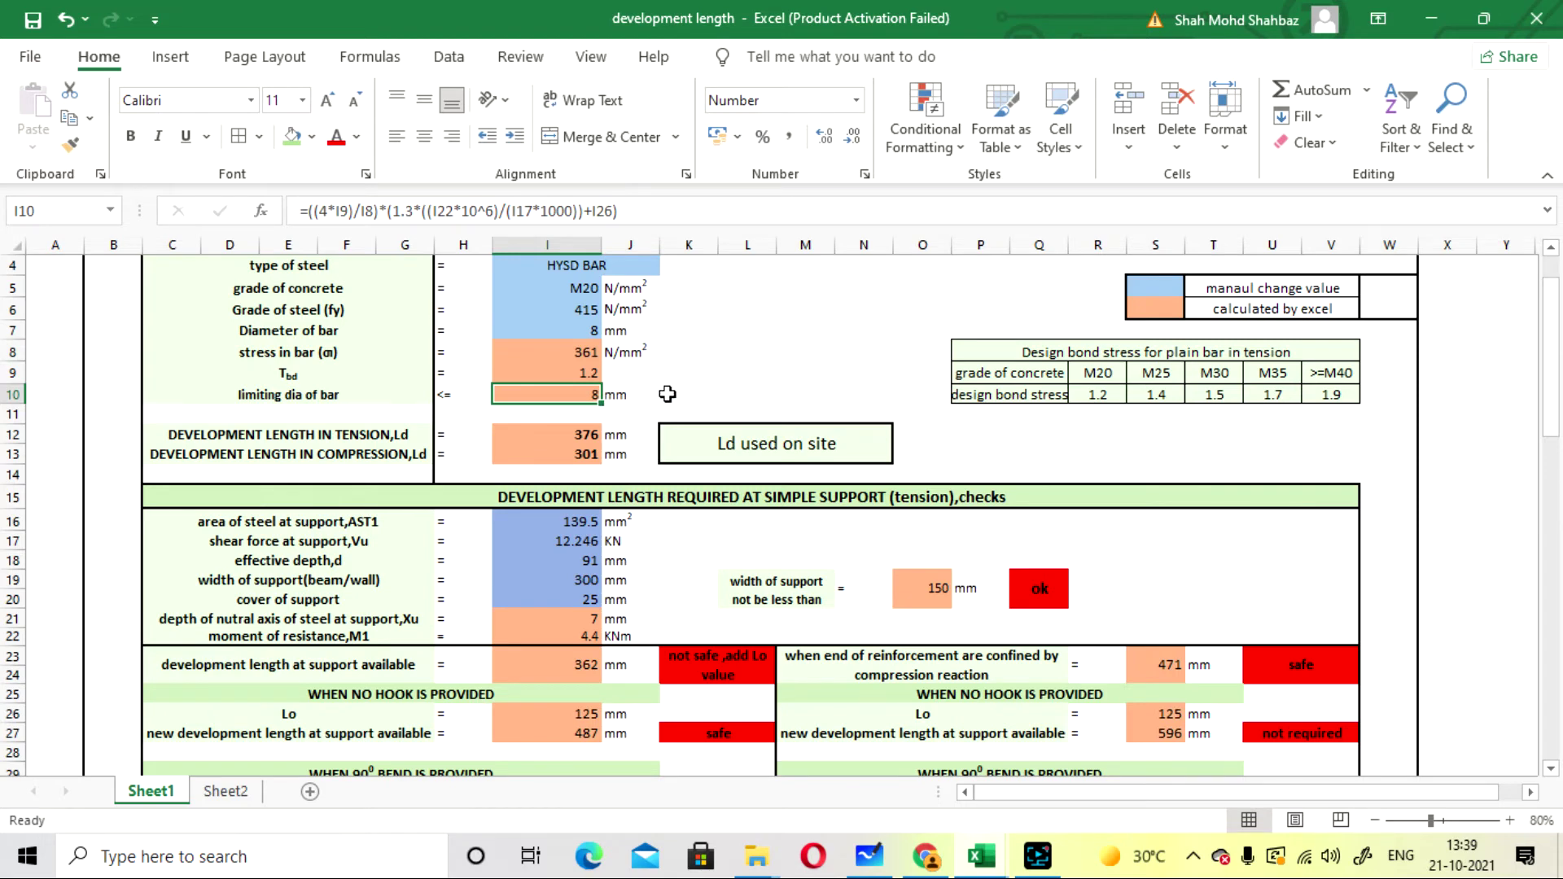
pyautogui.scroll(1, 665, 393)
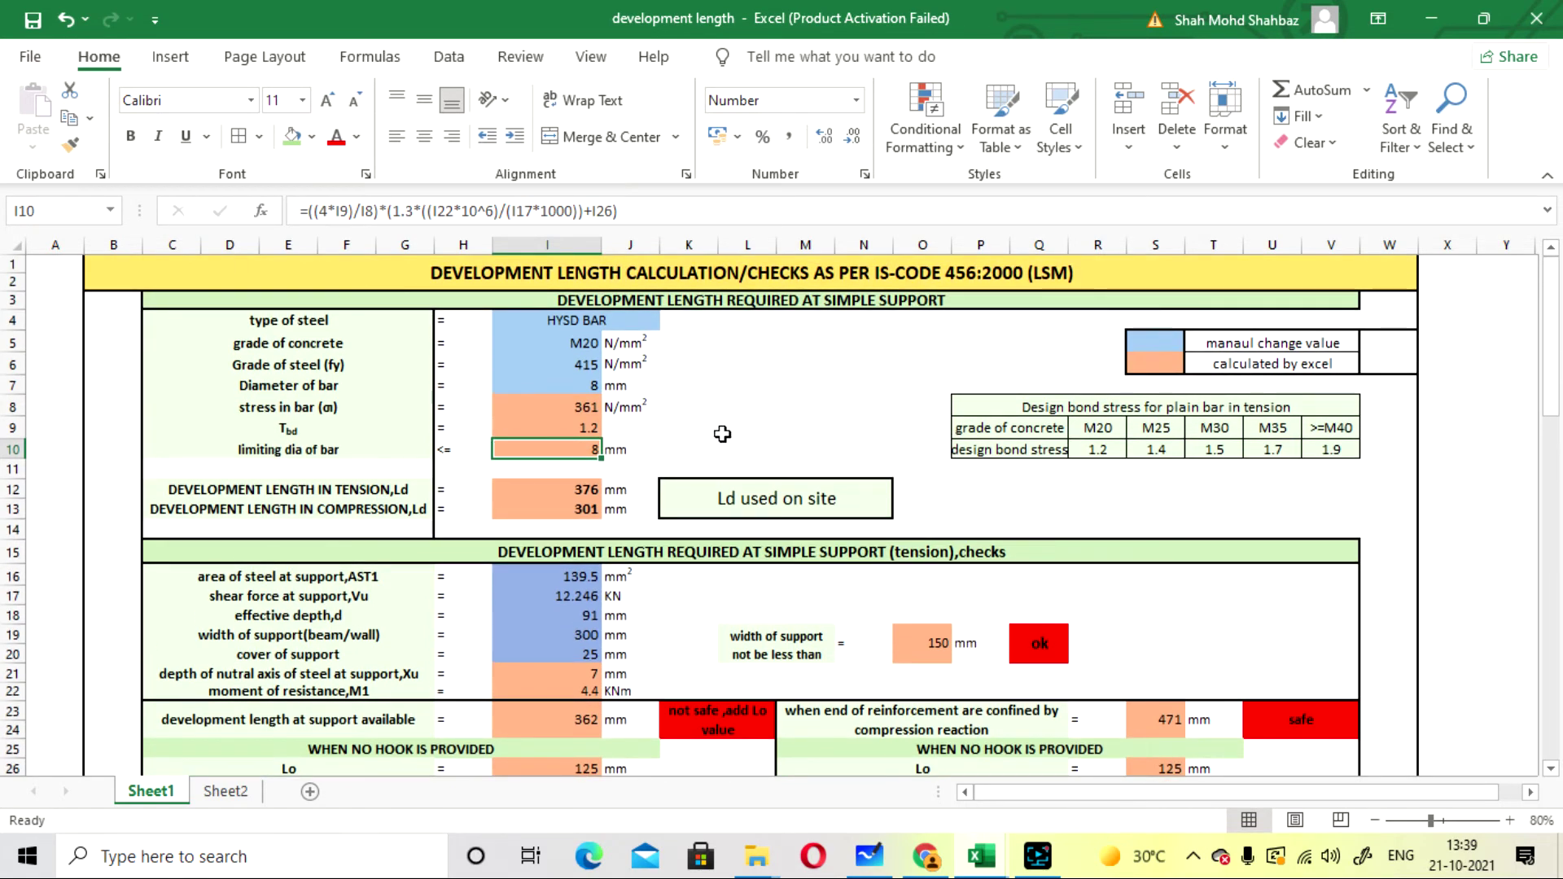
pyautogui.click(722, 467)
pyautogui.click(542, 448)
pyautogui.click(796, 432)
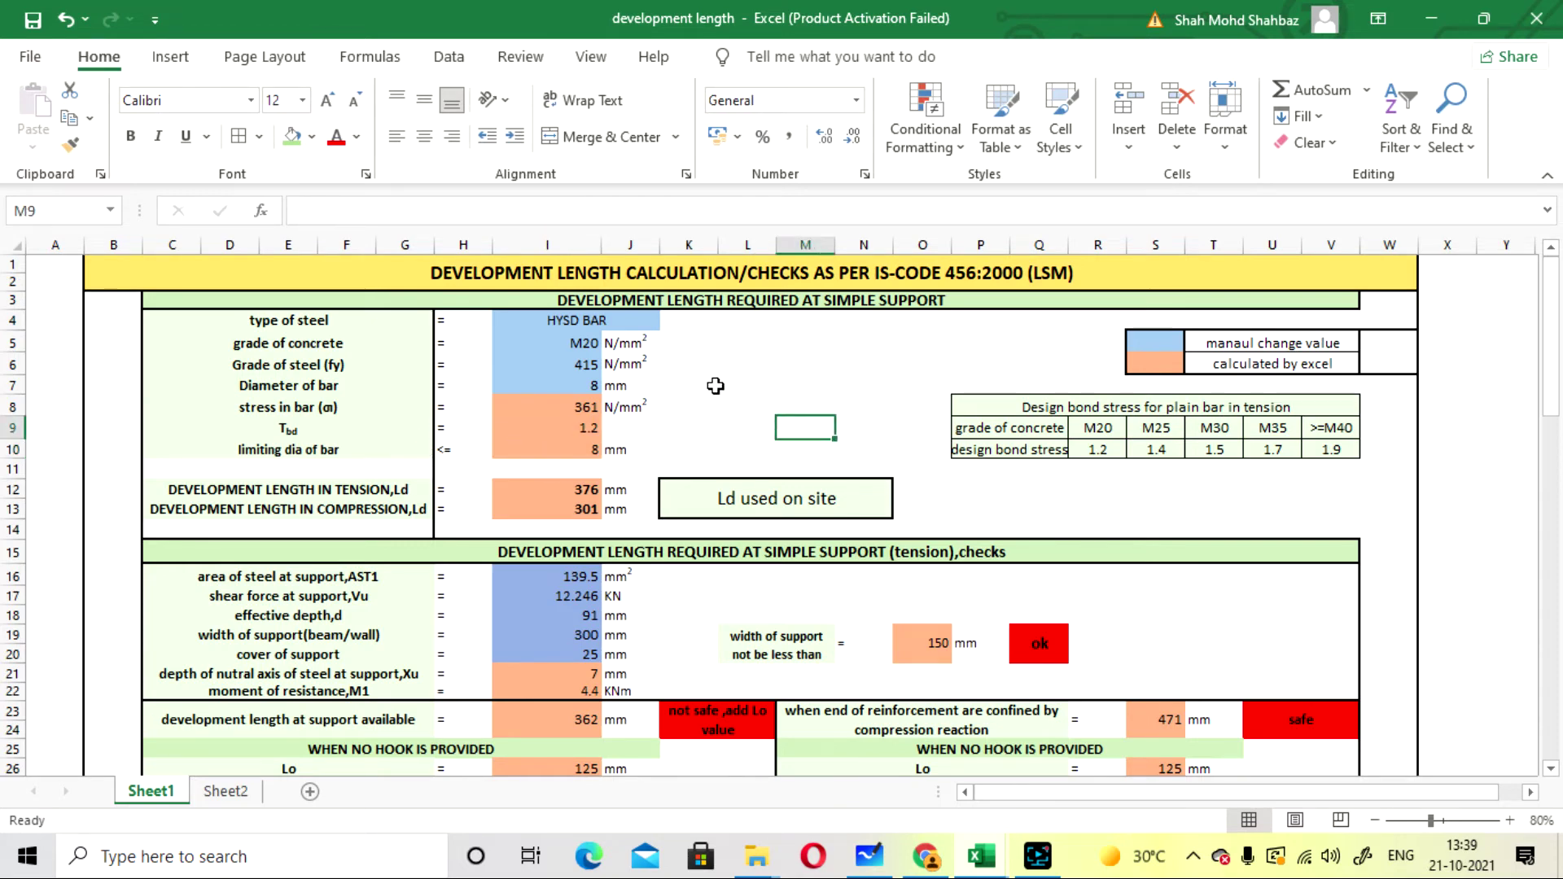
pyautogui.click(576, 454)
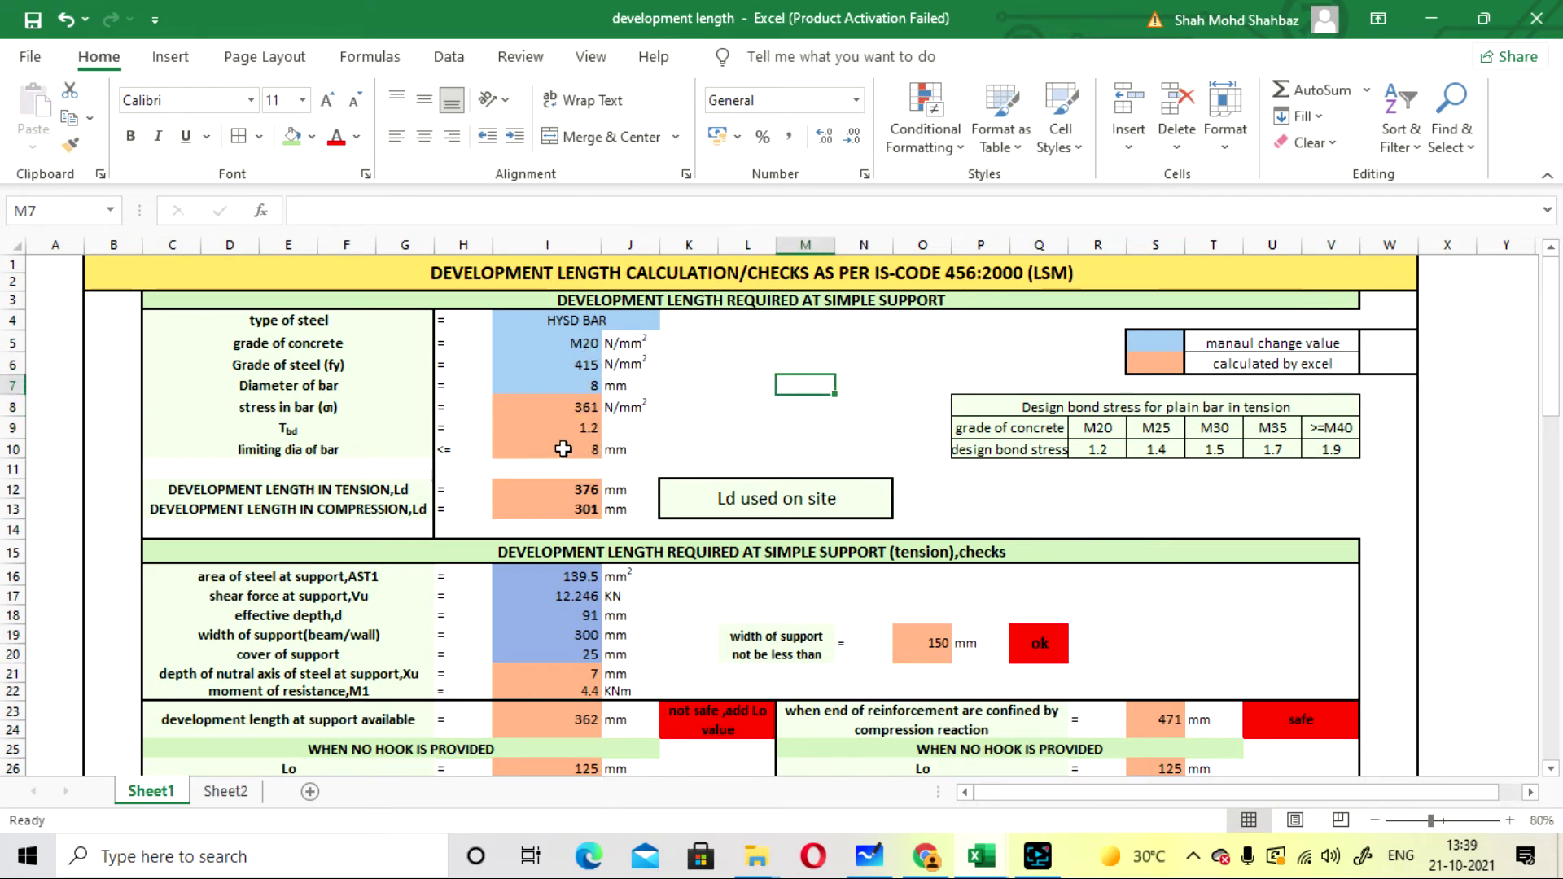
pyautogui.click(489, 211)
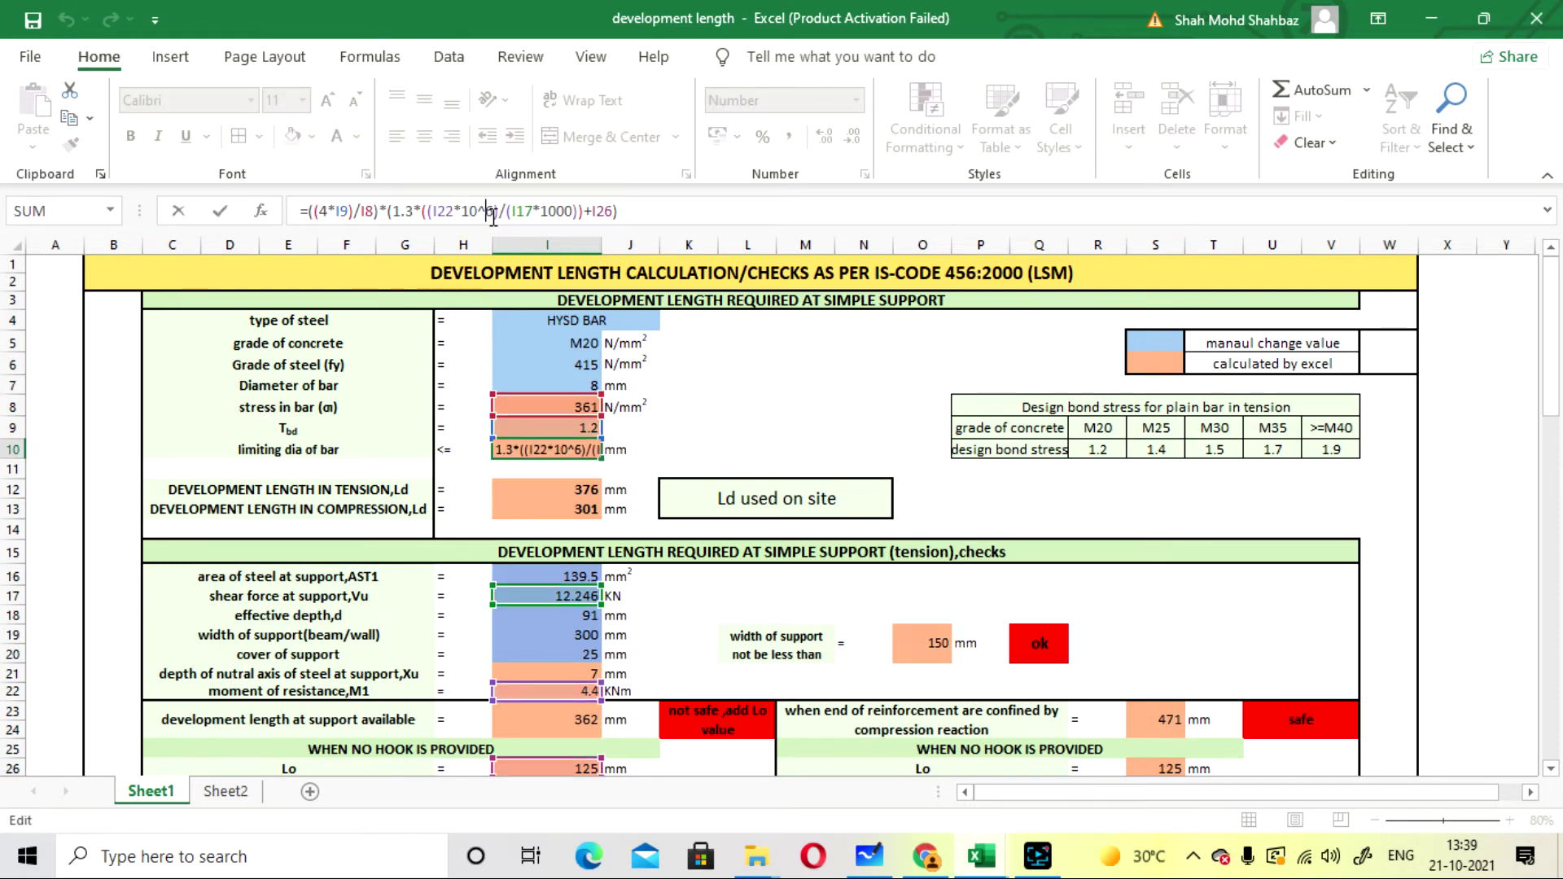
pyautogui.press('Return')
# Review the calculated development lengths and the simple support checks for no hook, 90° bend and standard hook.
pyautogui.scroll(-2, 774, 419)
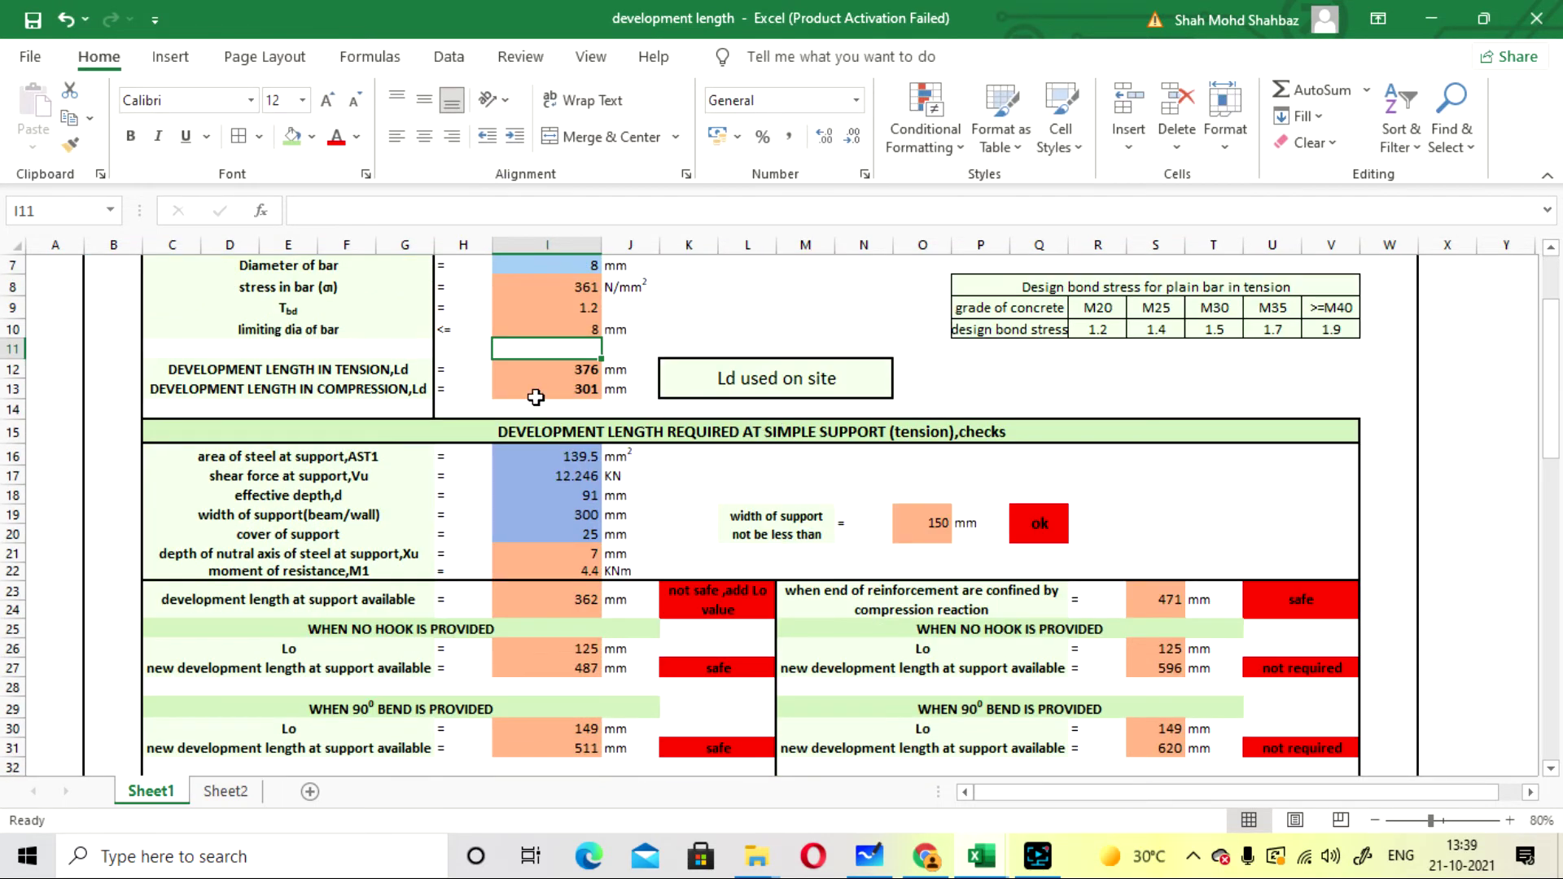
pyautogui.scroll(1, 539, 413)
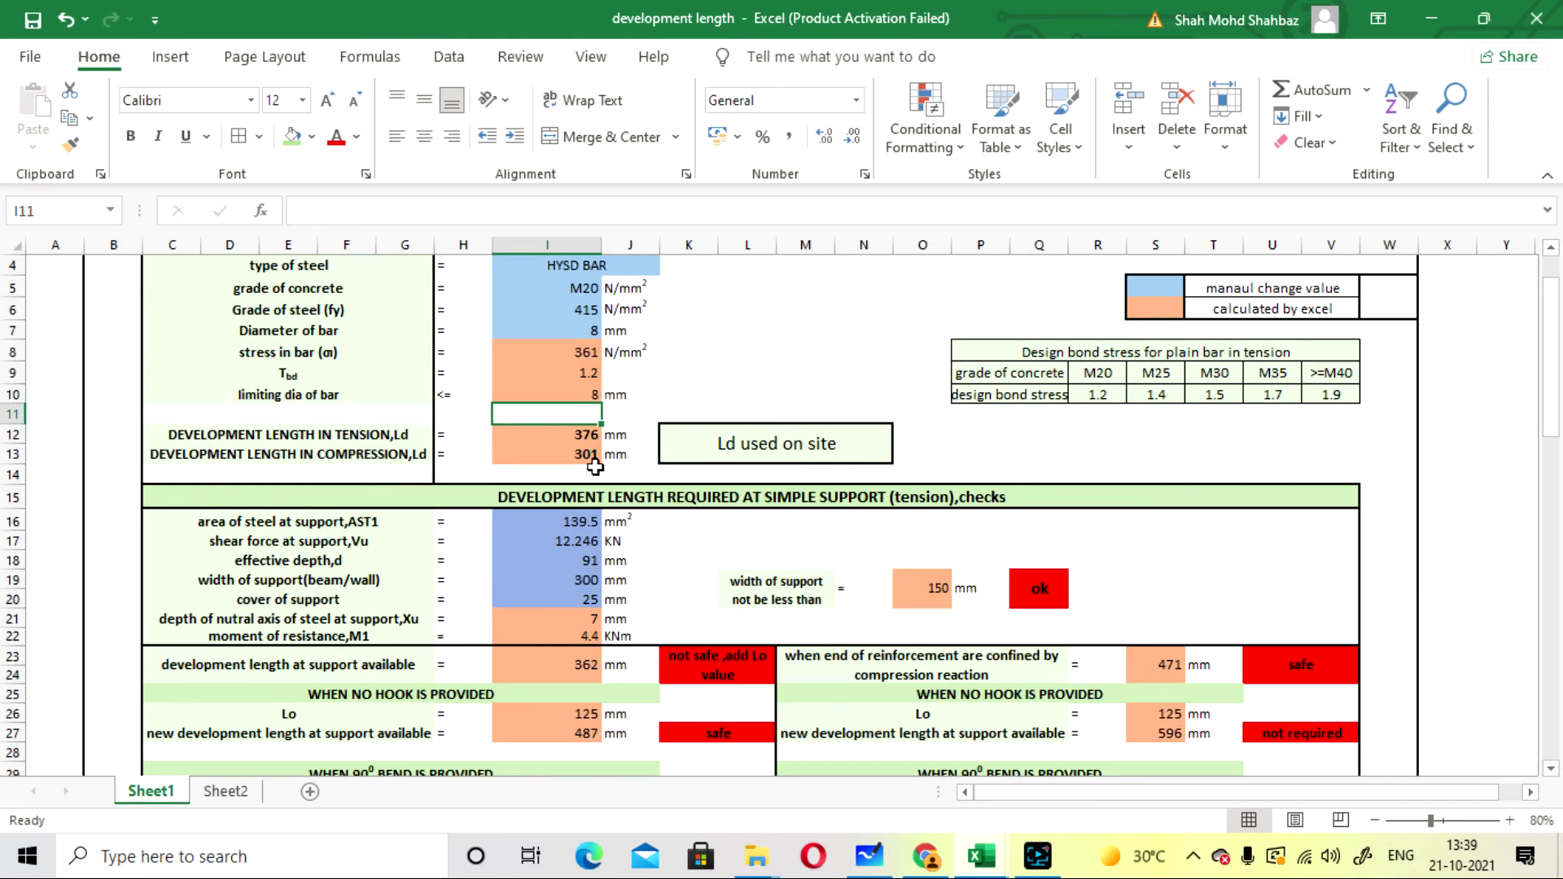
pyautogui.scroll(1, 407, 469)
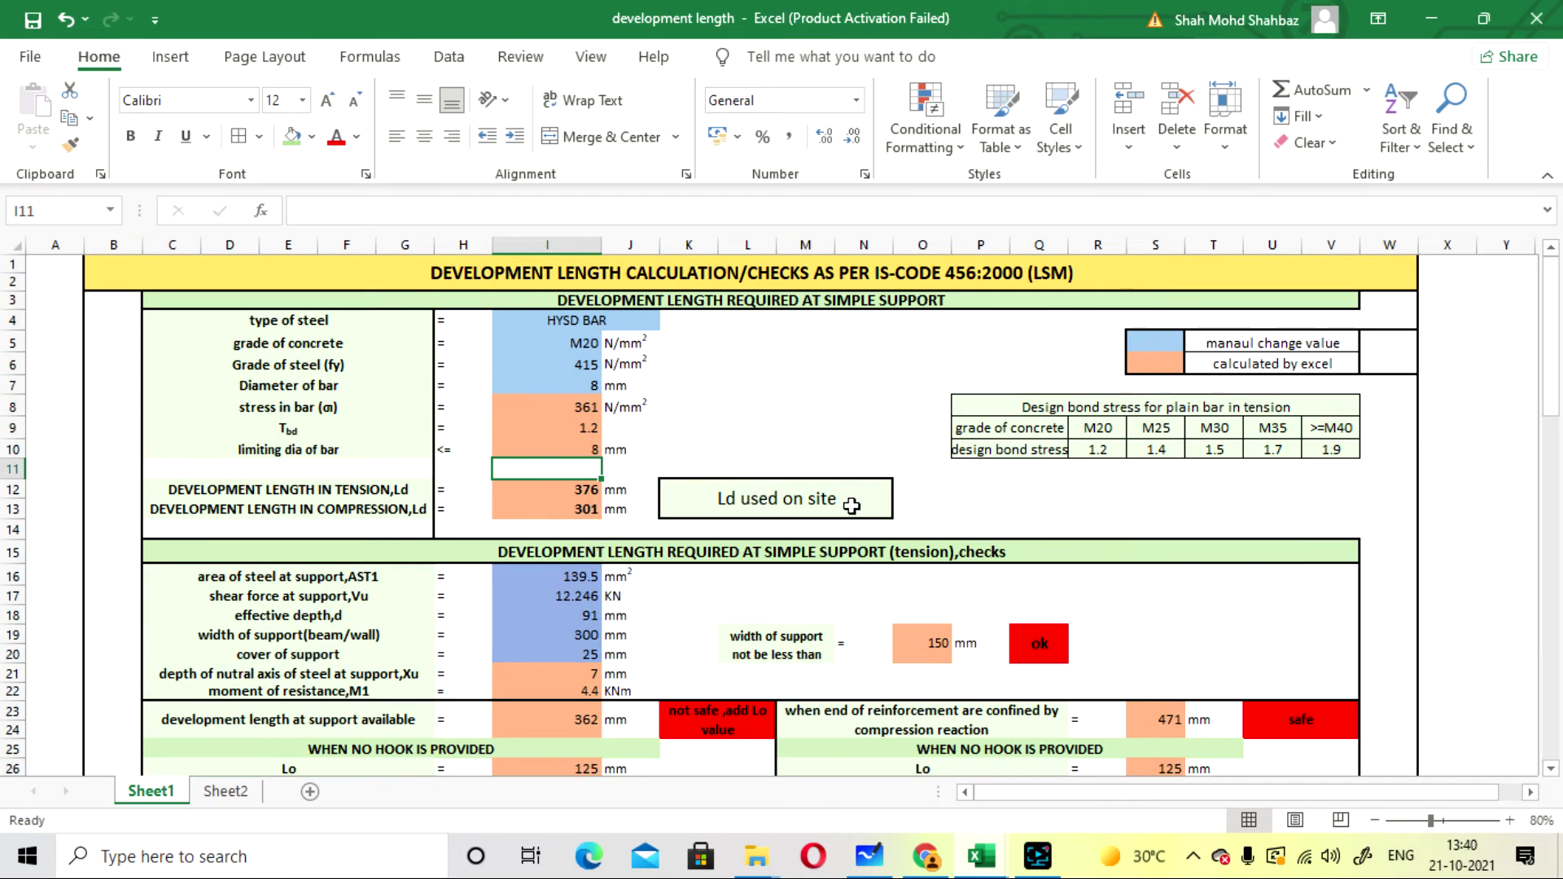
pyautogui.scroll(-1, 852, 505)
pyautogui.scroll(-2, 1074, 525)
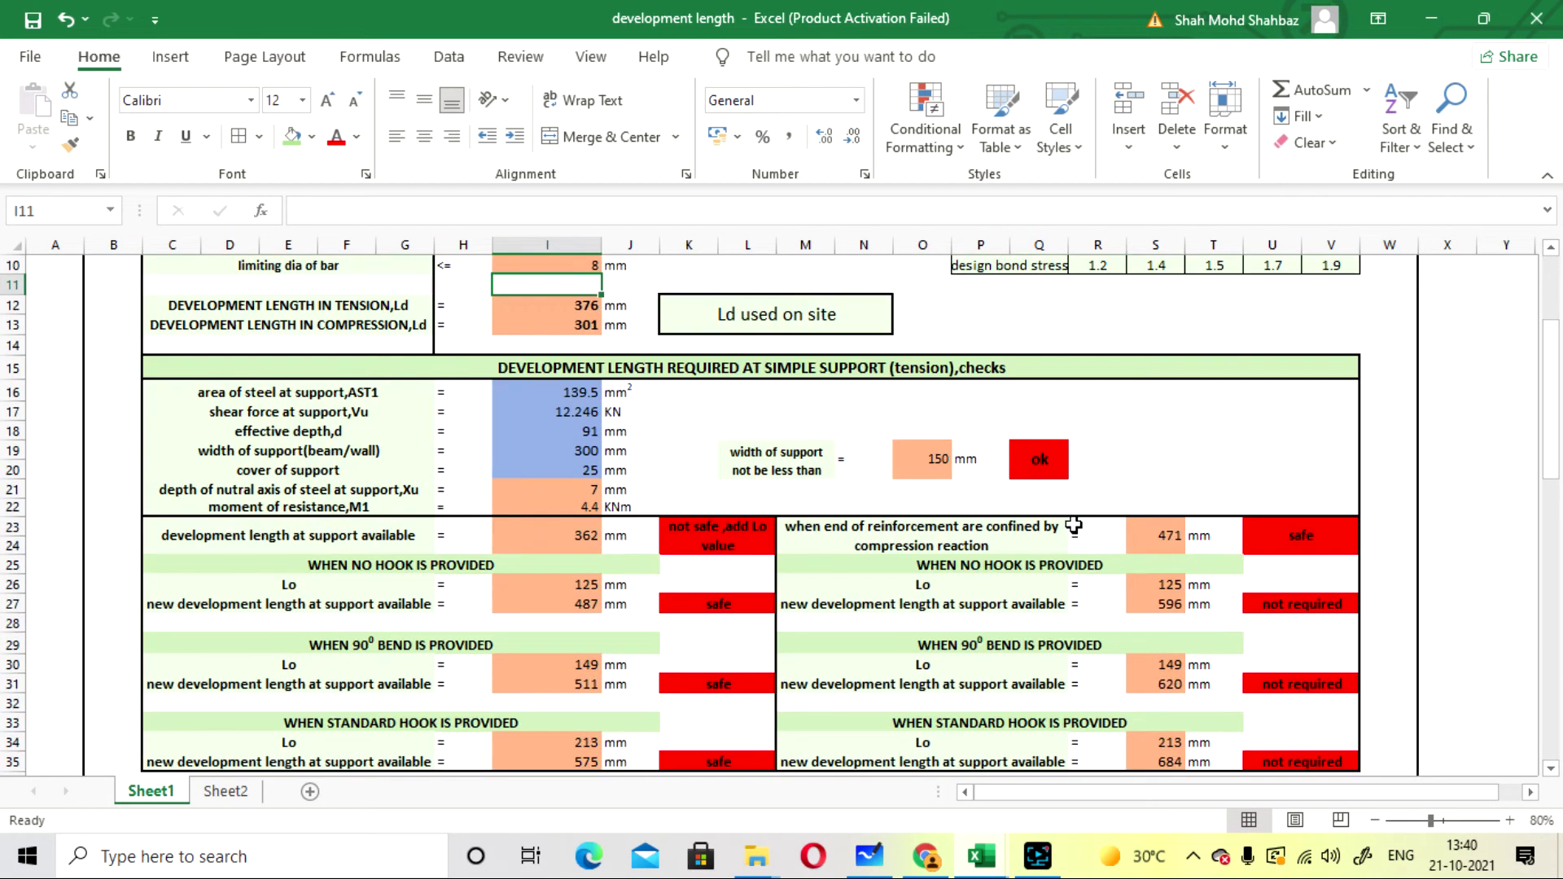
pyautogui.scroll(-7, 1074, 525)
pyautogui.scroll(6, 1001, 538)
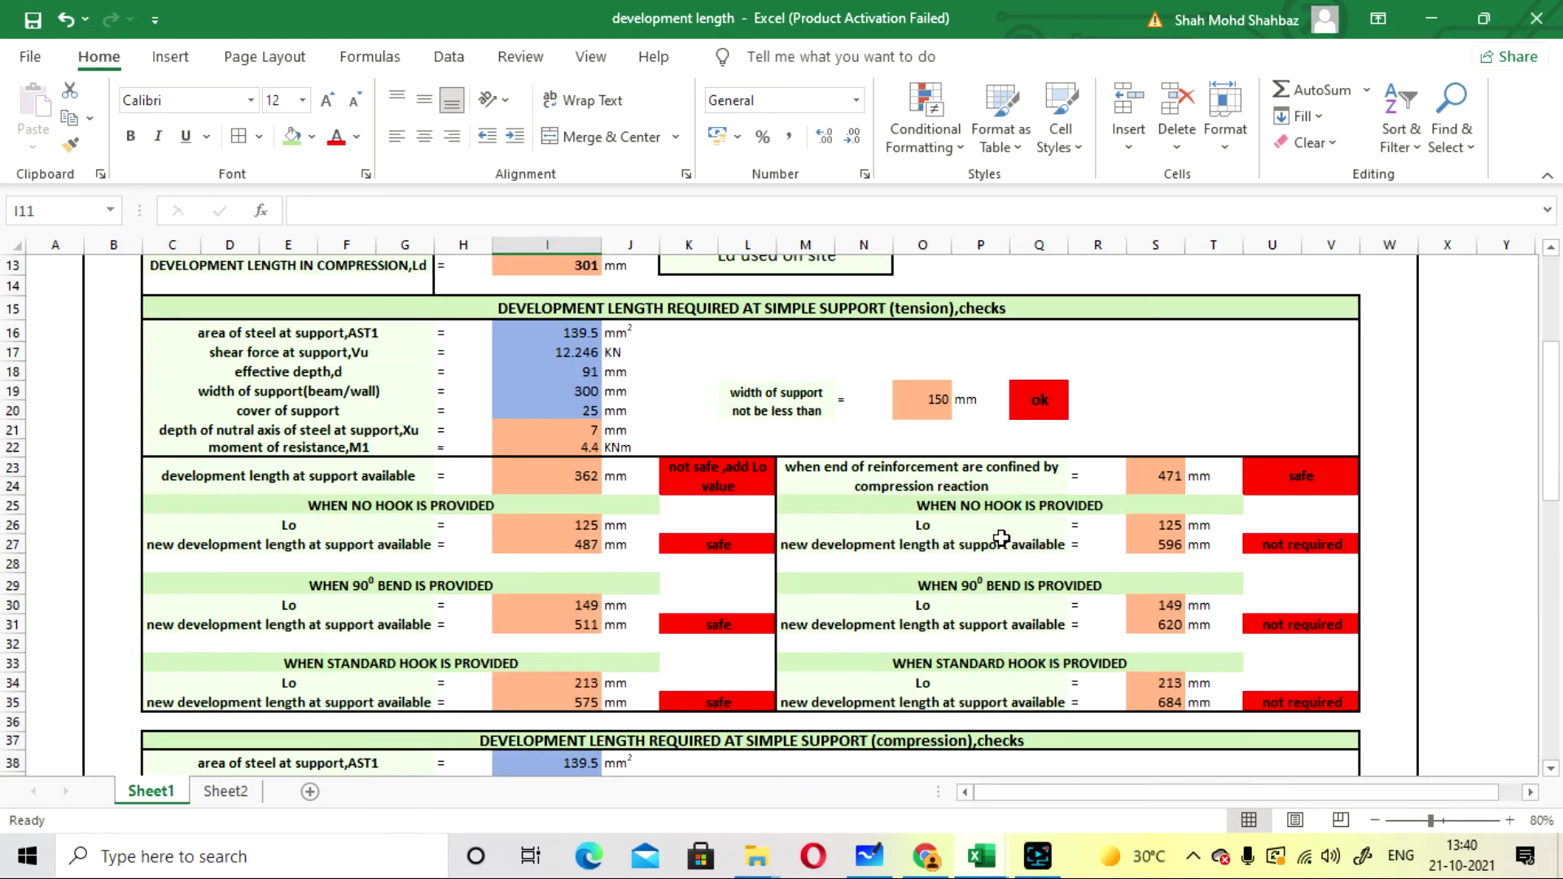
pyautogui.scroll(4, 1001, 539)
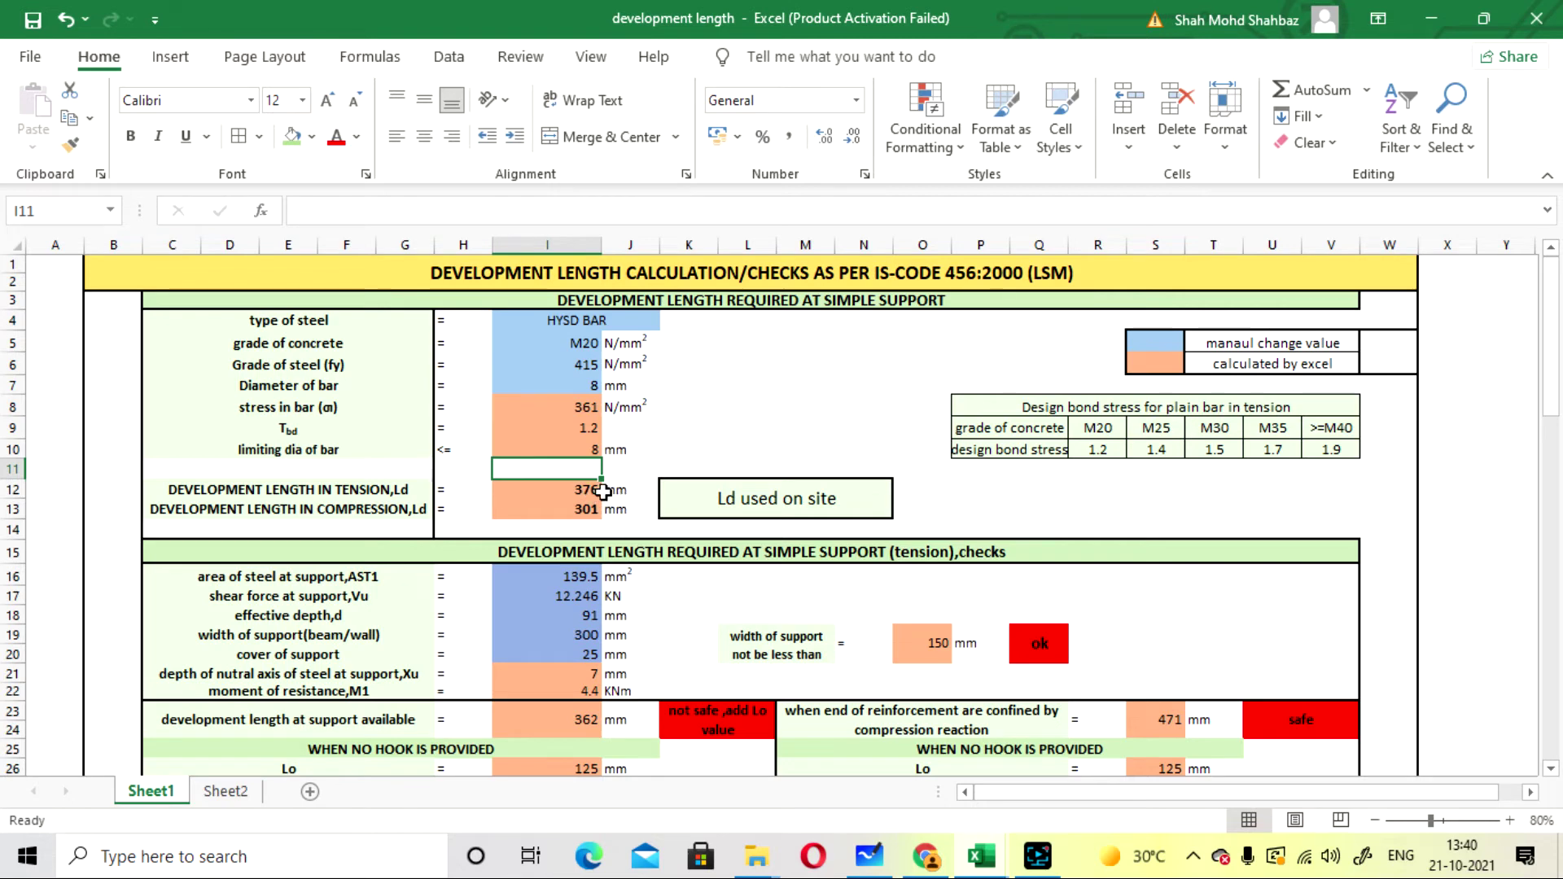
# Switch the type of steel to MILD STEEL to compare the development lengths, then restore HYSD BAR.
pyautogui.click(623, 318)
pyautogui.click(669, 320)
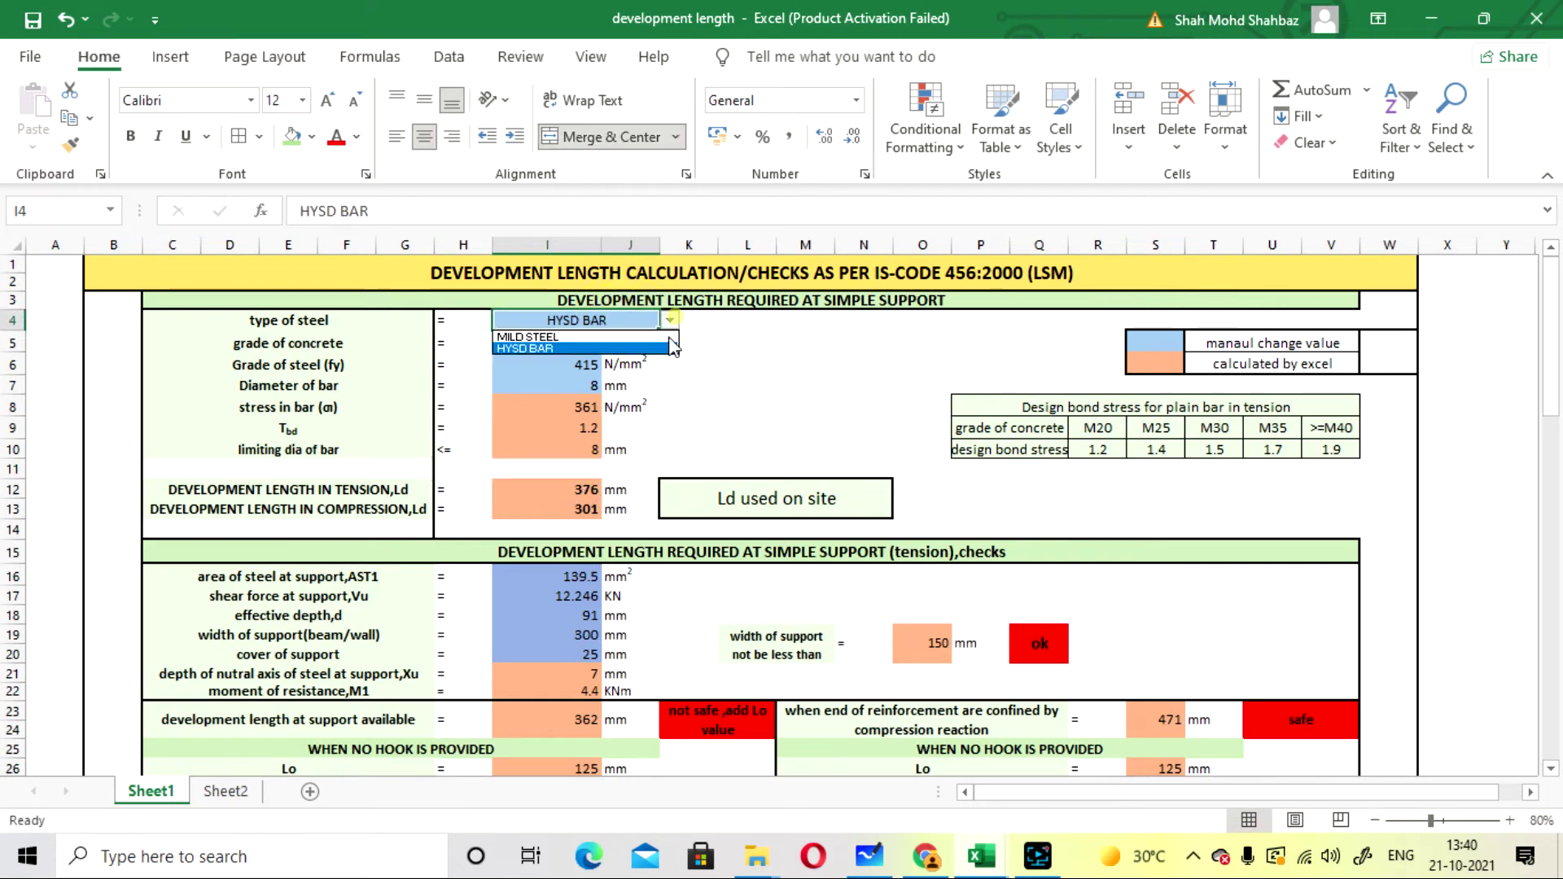
pyautogui.click(615, 336)
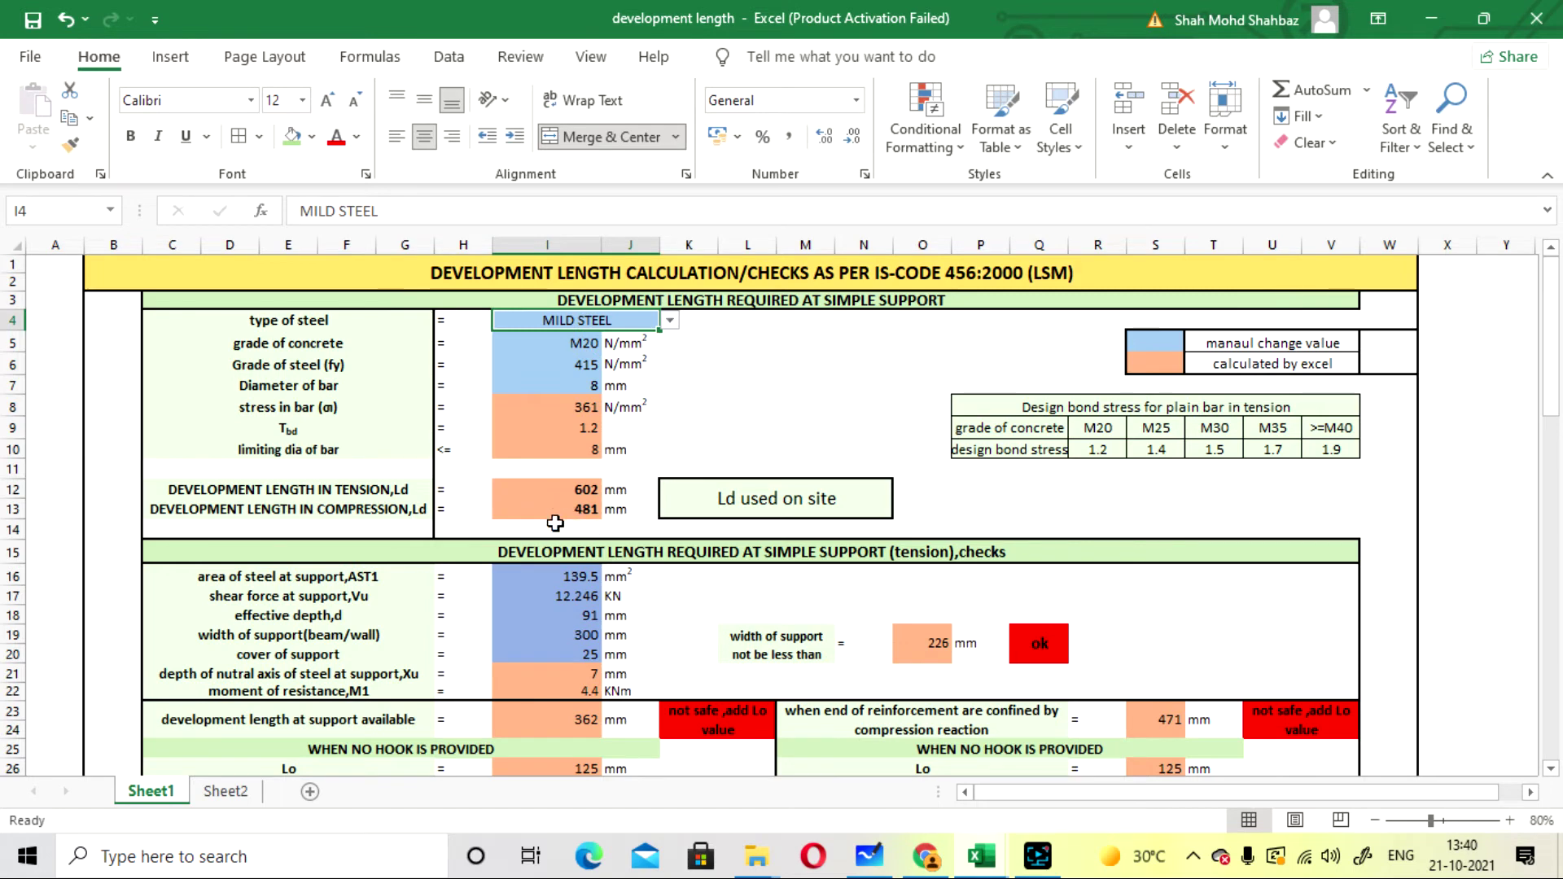
pyautogui.click(670, 320)
pyautogui.click(641, 355)
pyautogui.click(789, 427)
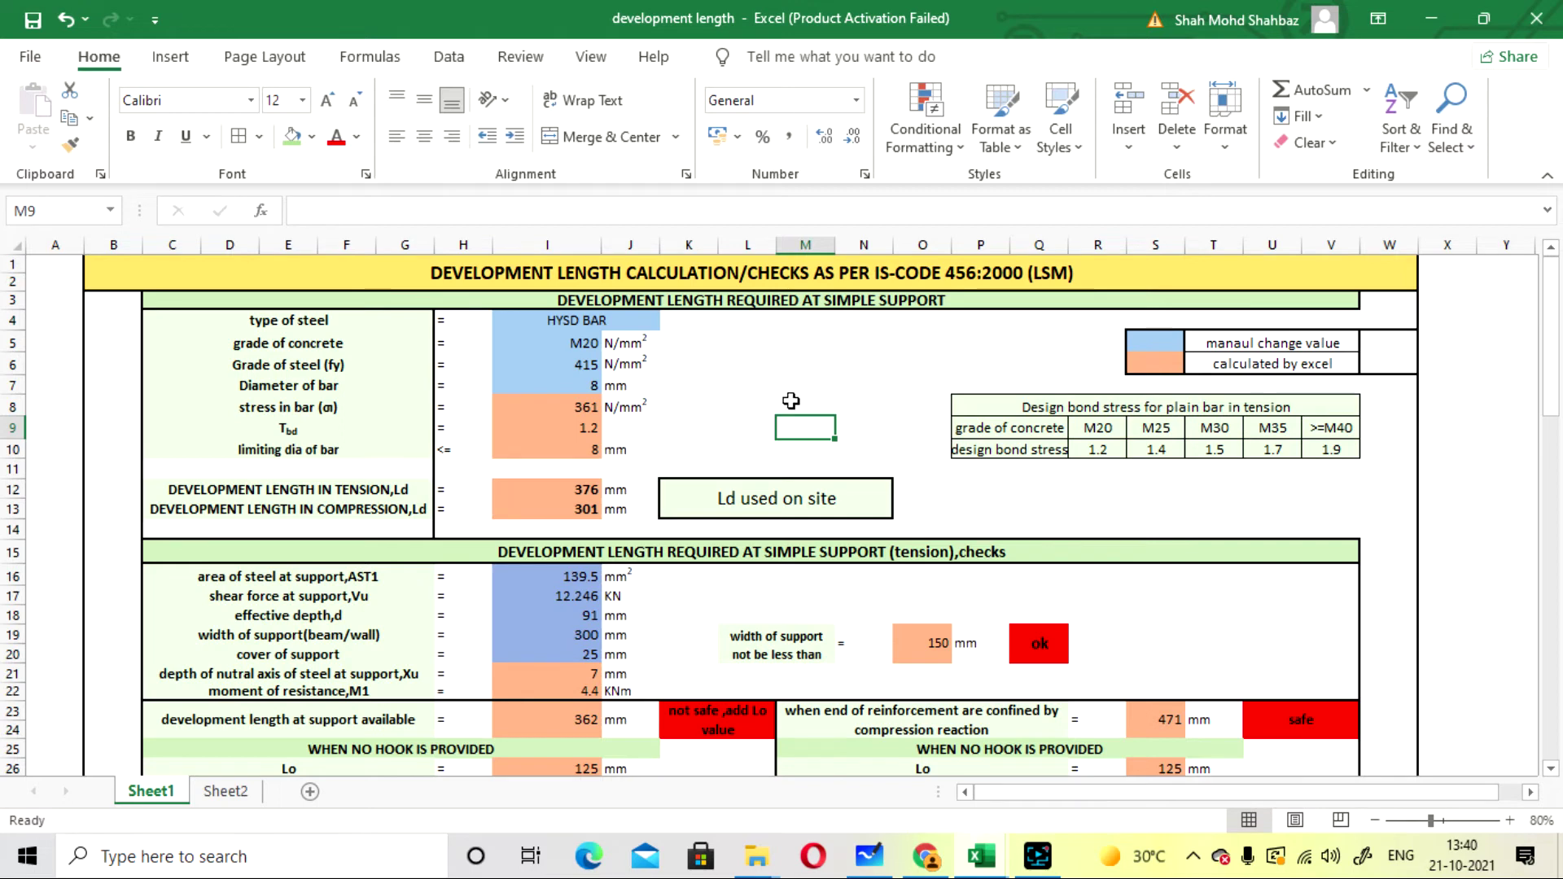
# Review the sheet from the concrete grade input through the simple support checks to the Anchoring Bars in Tension notes.
pyautogui.click(530, 345)
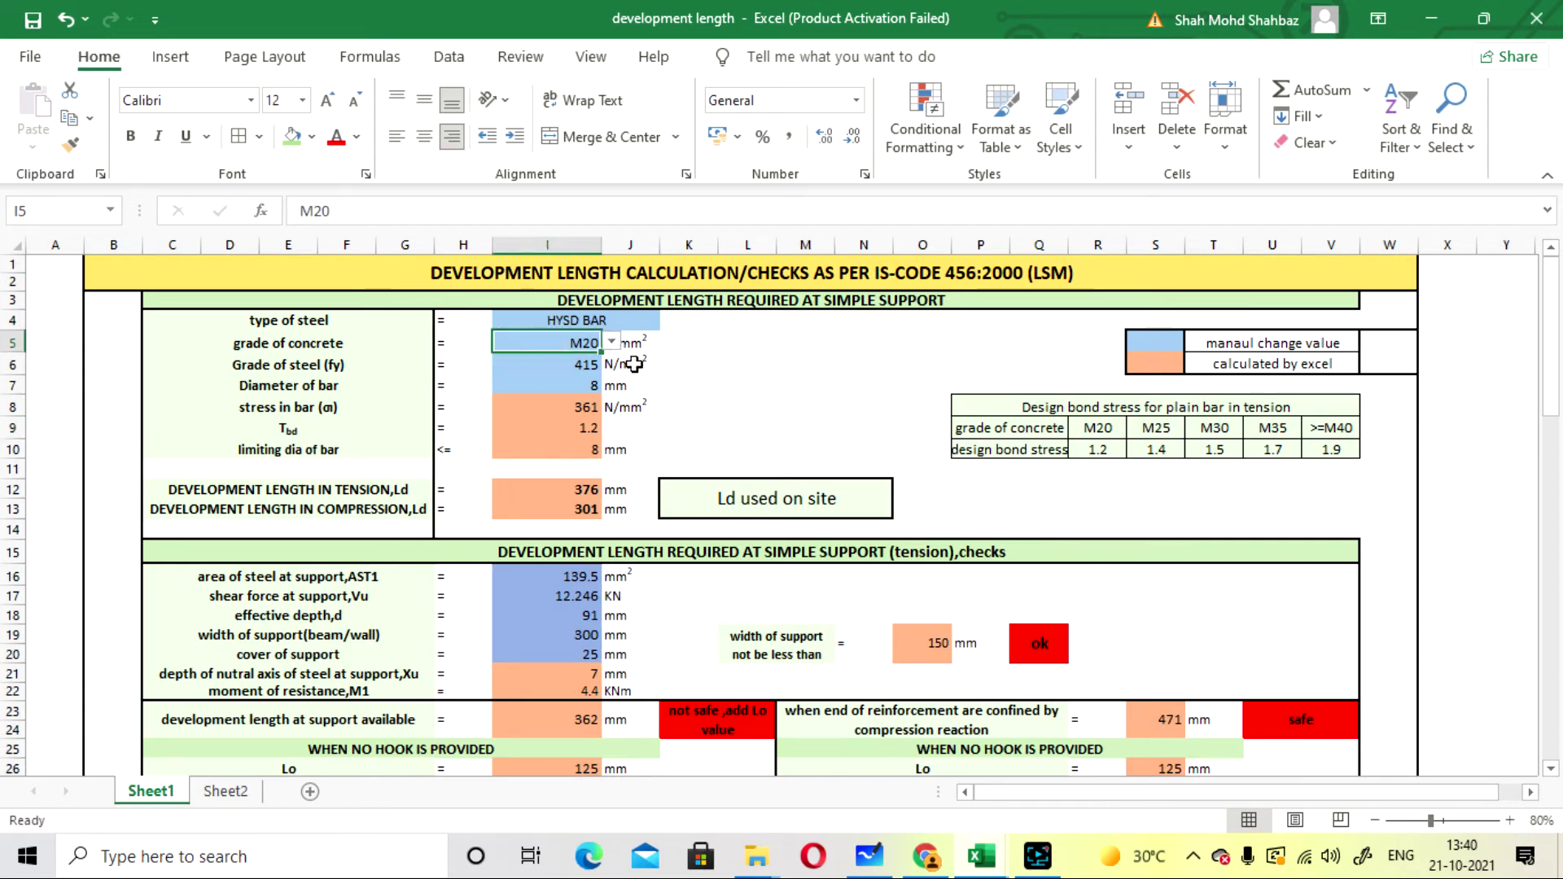
pyautogui.click(806, 385)
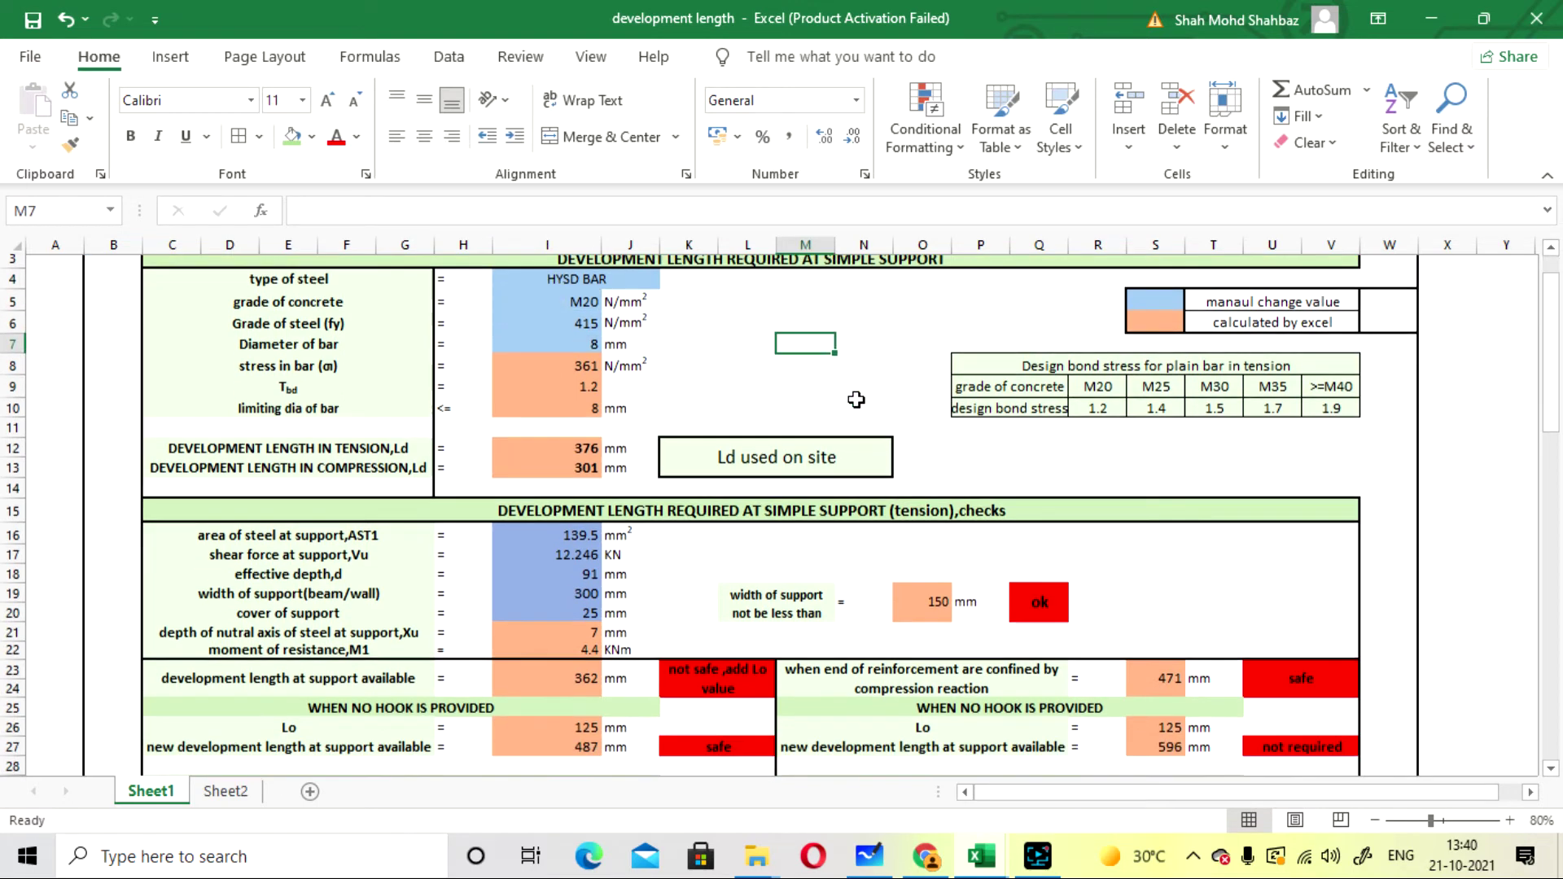
pyautogui.scroll(-1, 856, 400)
pyautogui.scroll(-1, 857, 401)
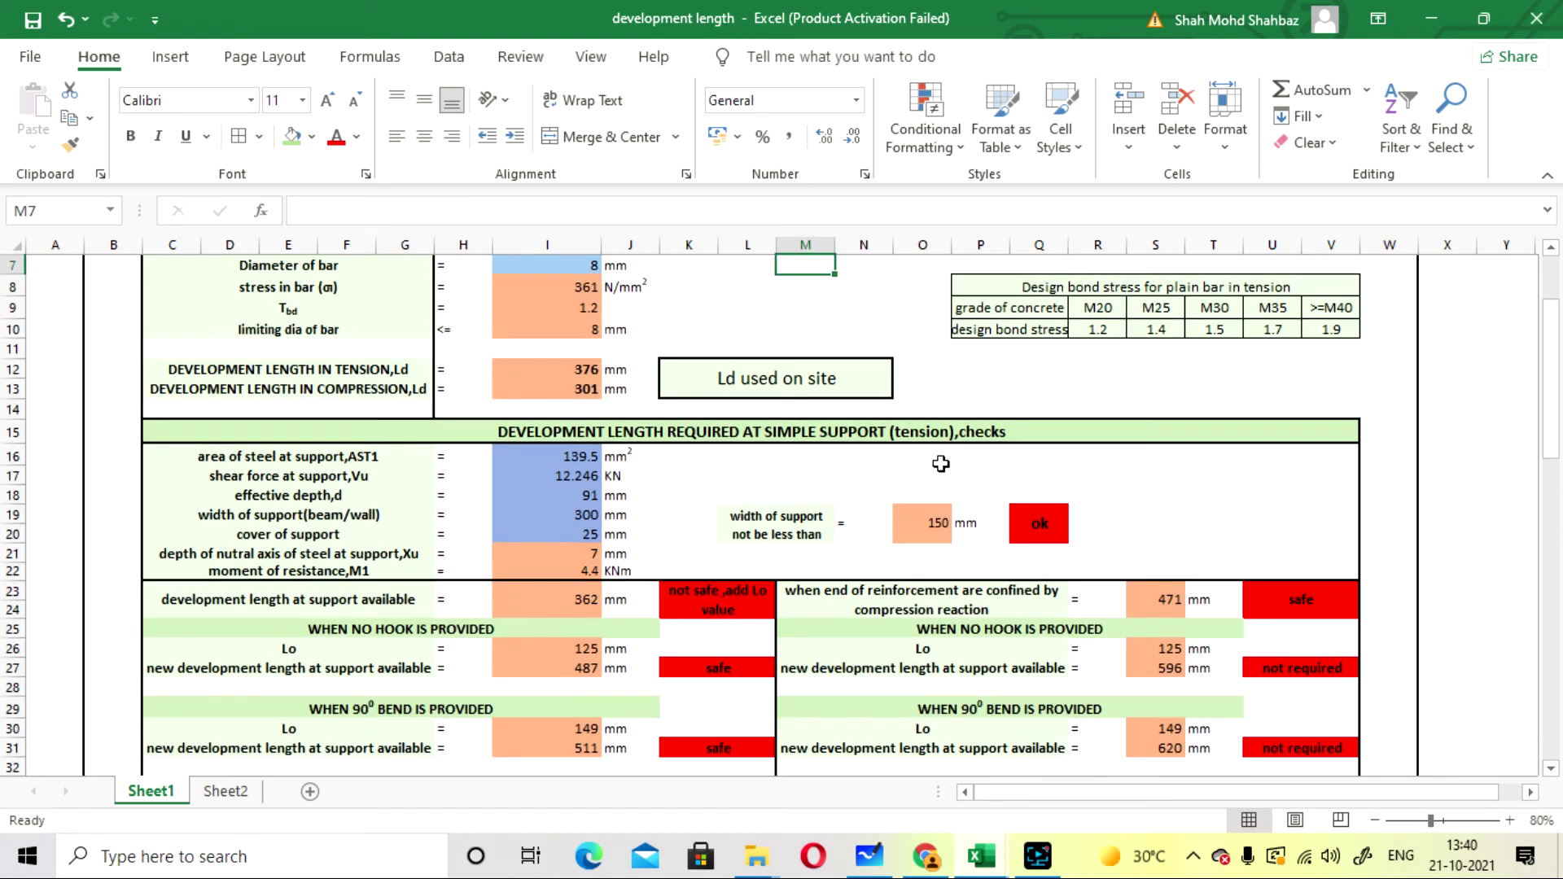
pyautogui.scroll(-1, 953, 446)
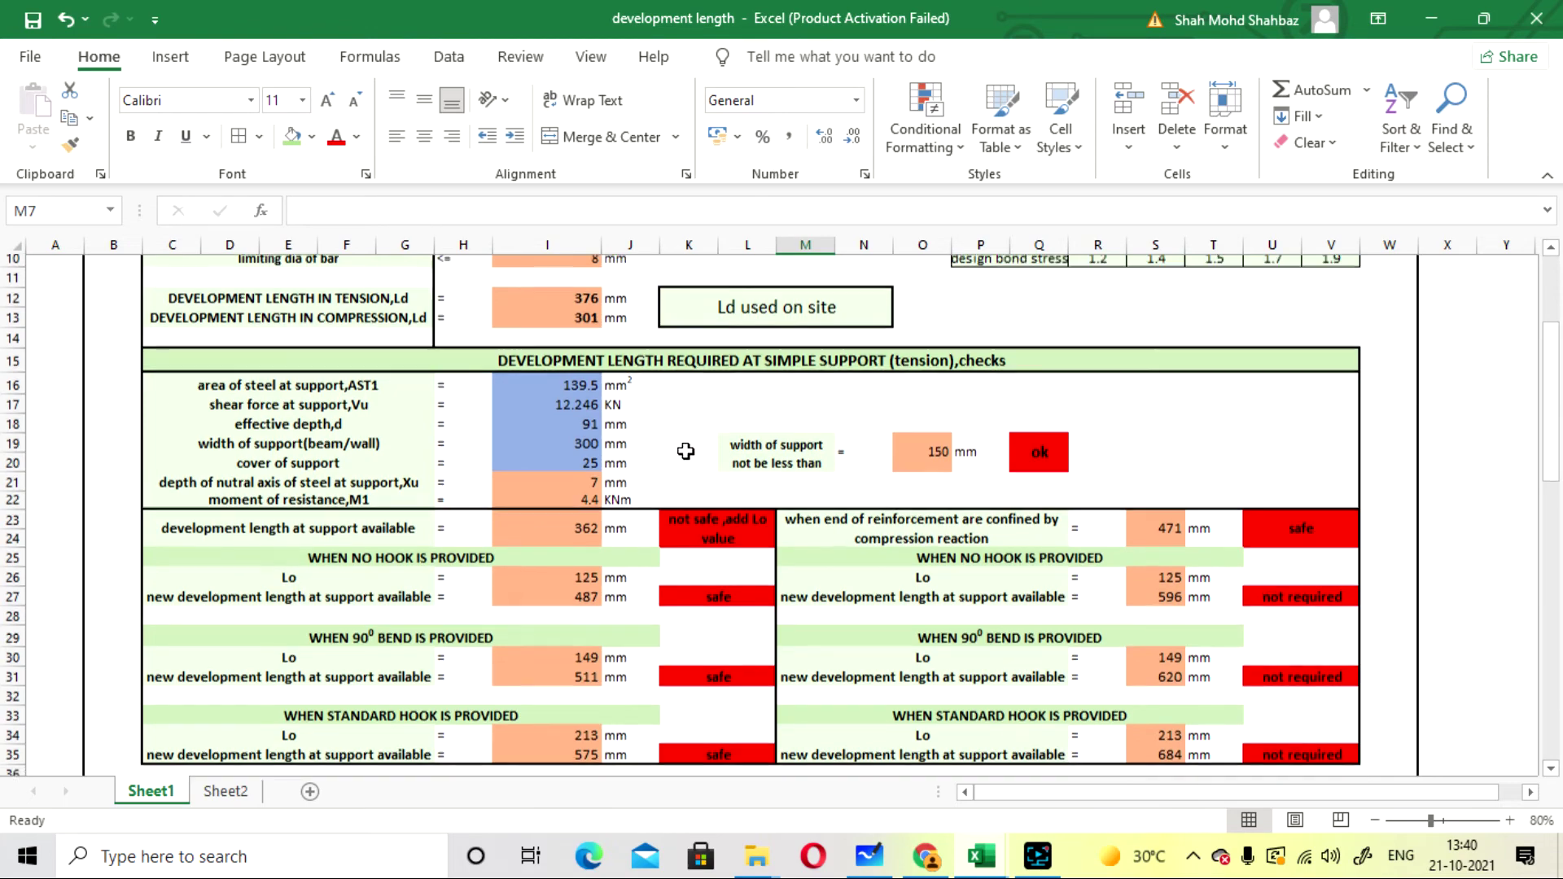
pyautogui.scroll(-11, 686, 451)
pyautogui.scroll(-3, 682, 456)
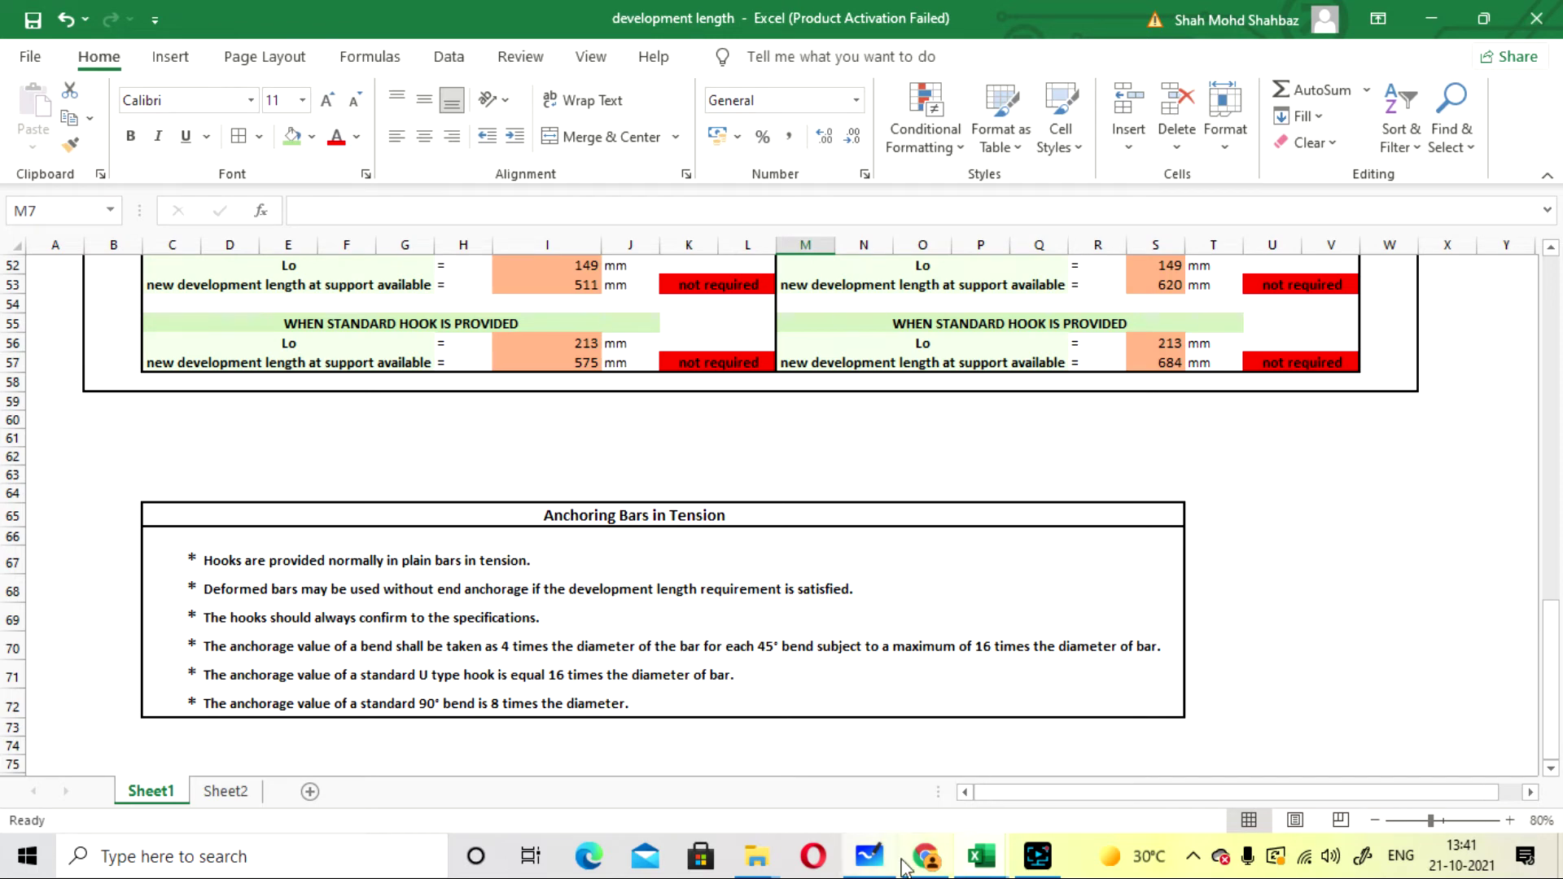
# Switch to Microsoft Whiteboard to consult the simple support condition and beam sketches, then return to the development length workbook in Excel.
pyautogui.click(870, 857)
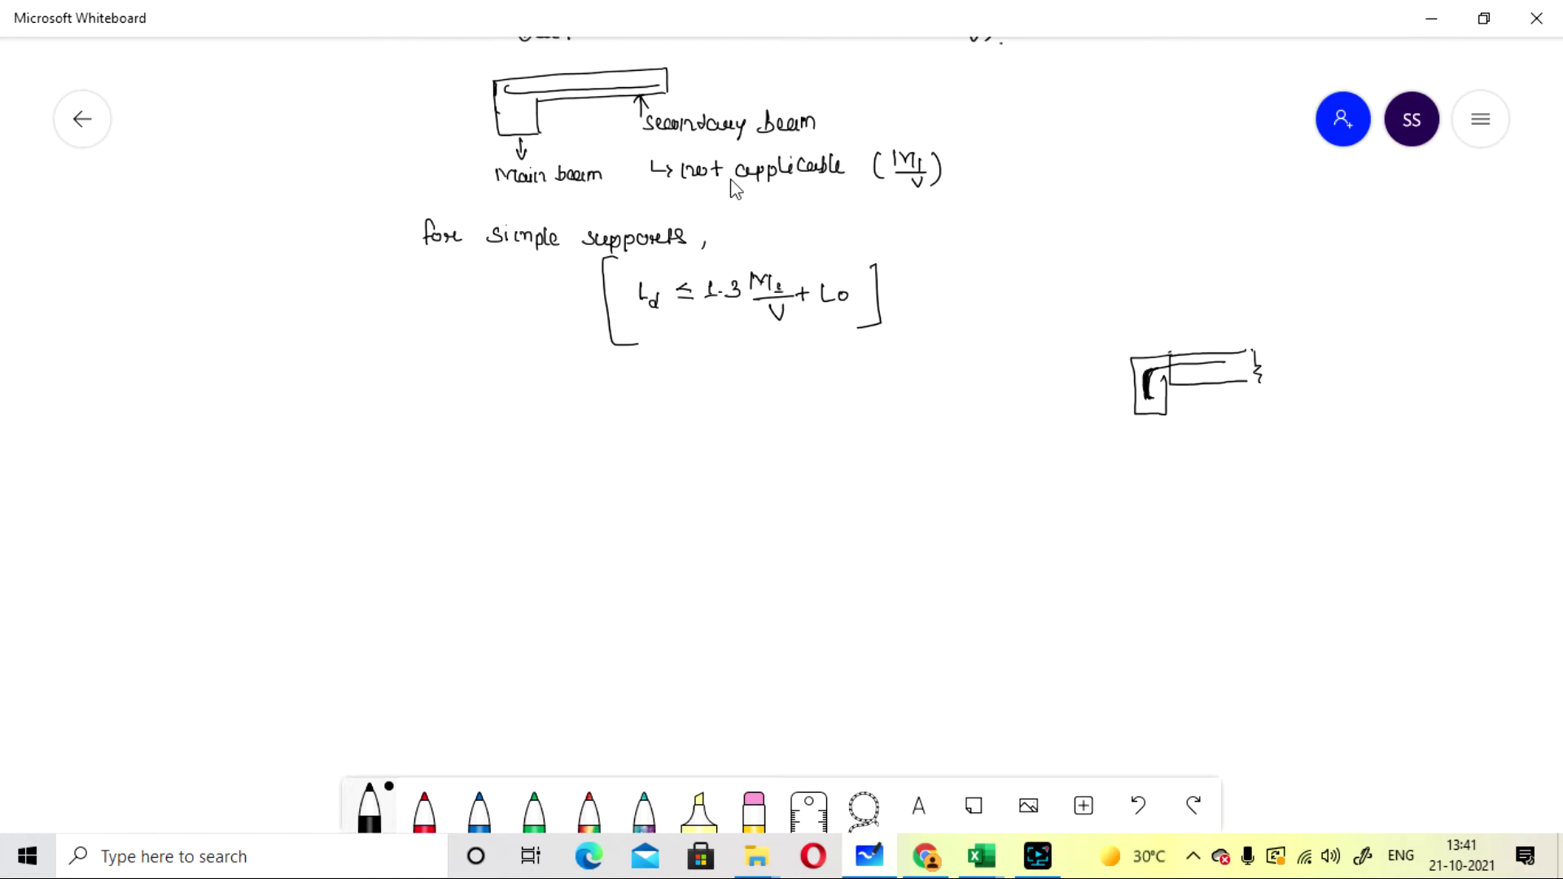
pyautogui.click(867, 865)
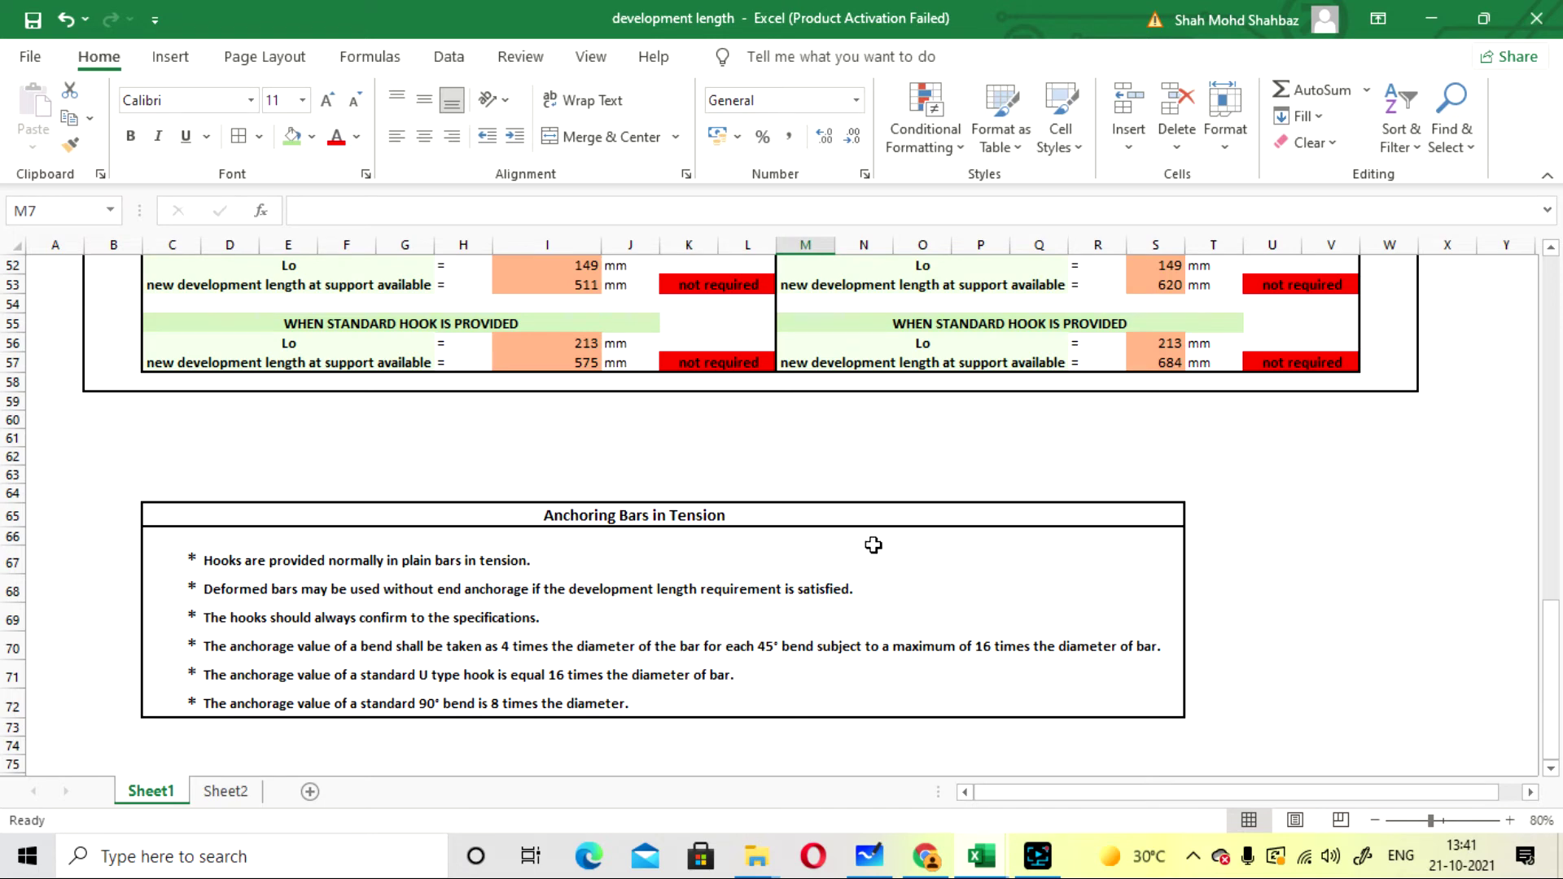
pyautogui.click(869, 856)
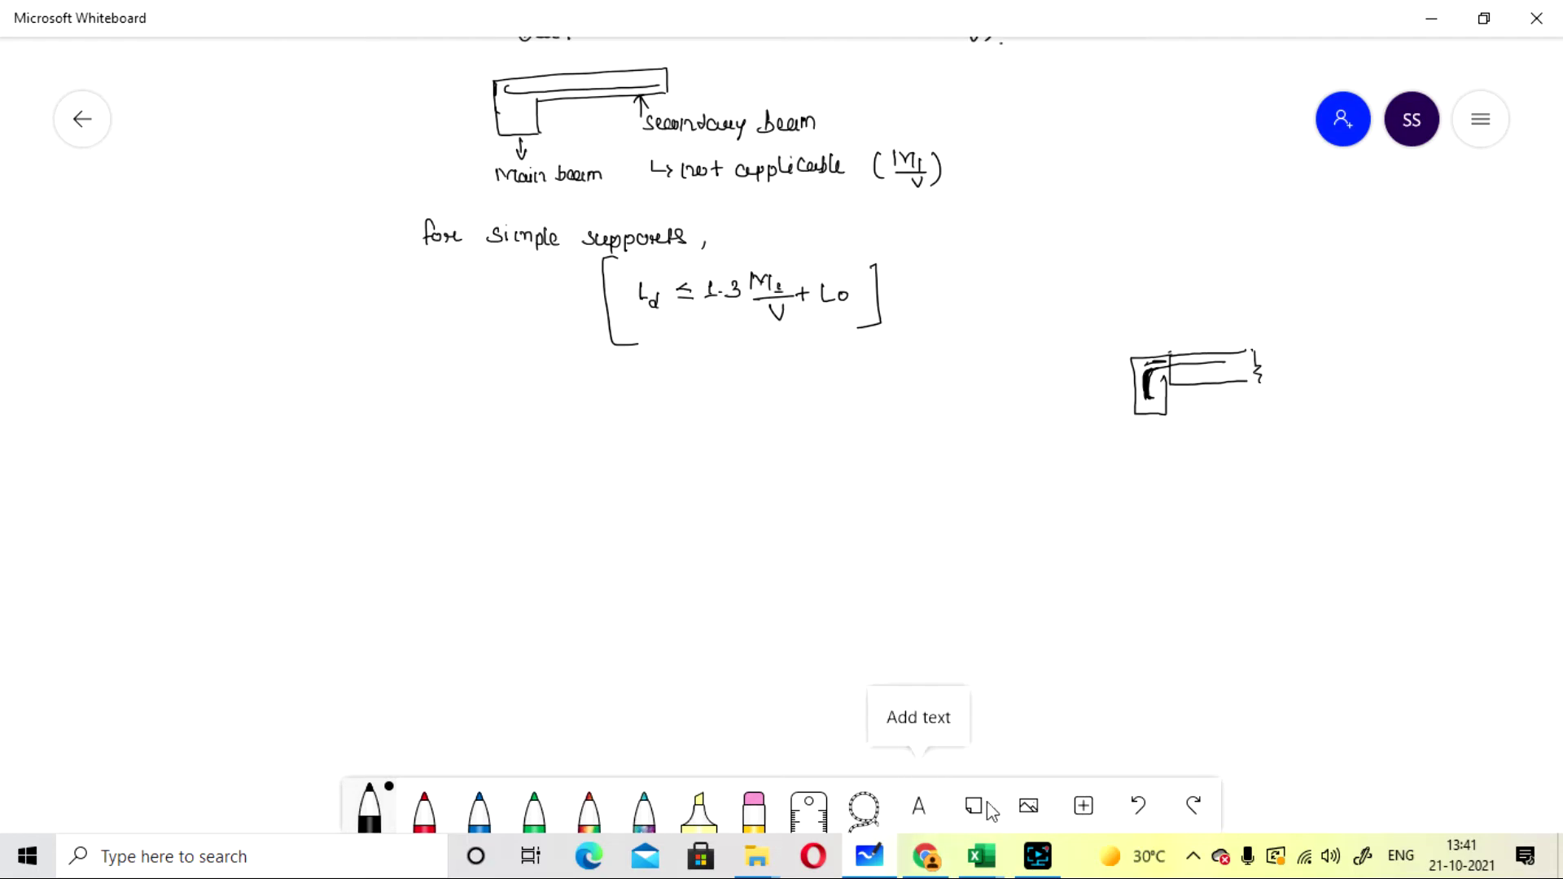
pyautogui.click(982, 857)
# Compare the compression checks for no hook, 90° bend and standard hook with the Anchoring Bars in Tension notes.
pyautogui.scroll(10, 545, 456)
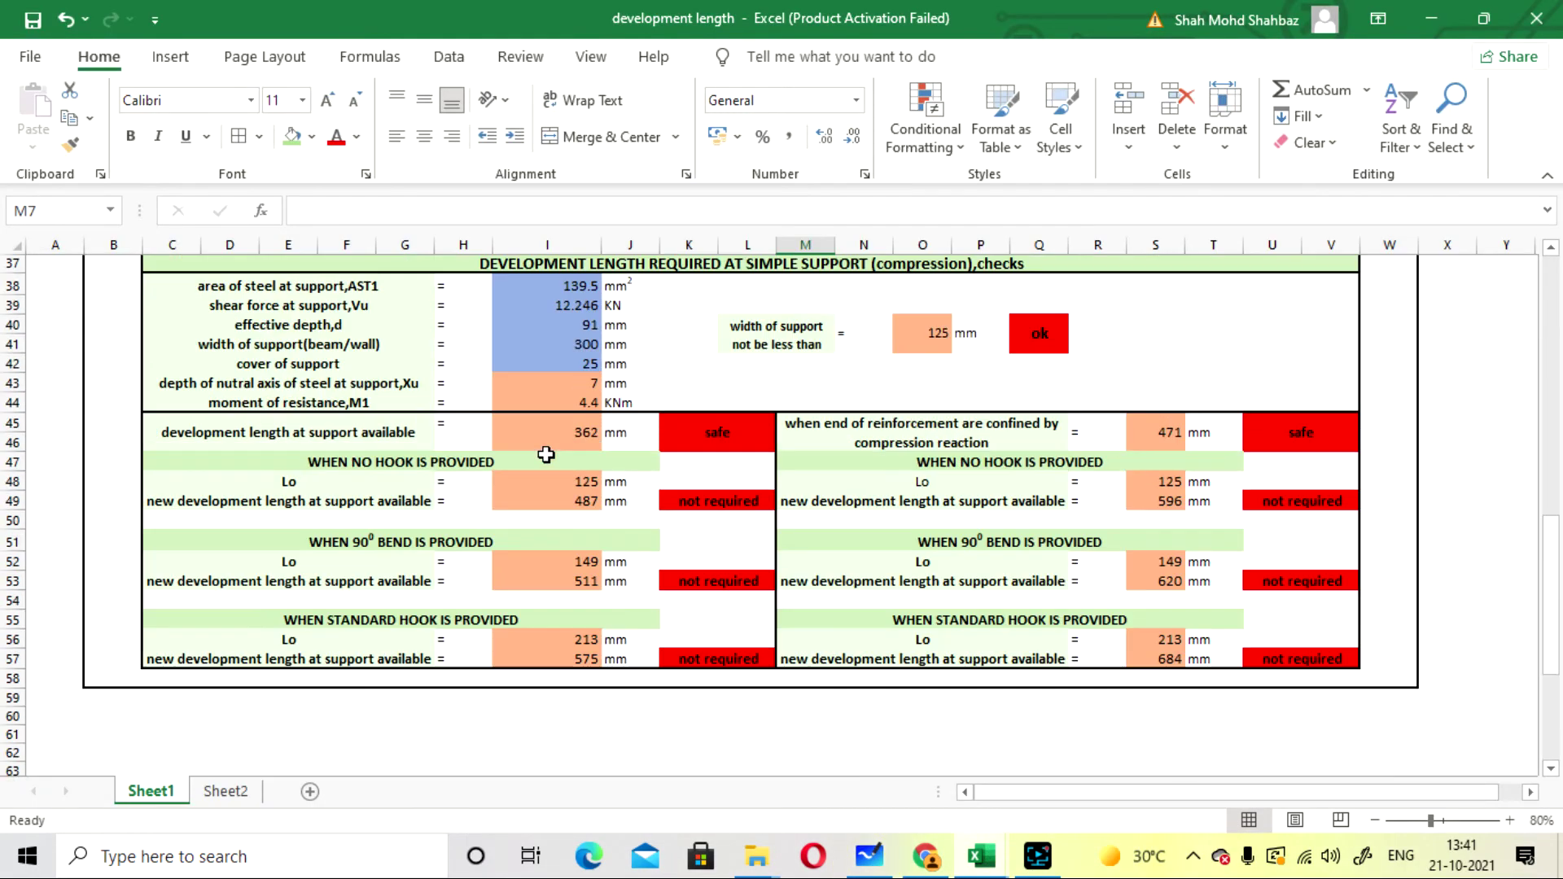
pyautogui.scroll(-9, 553, 457)
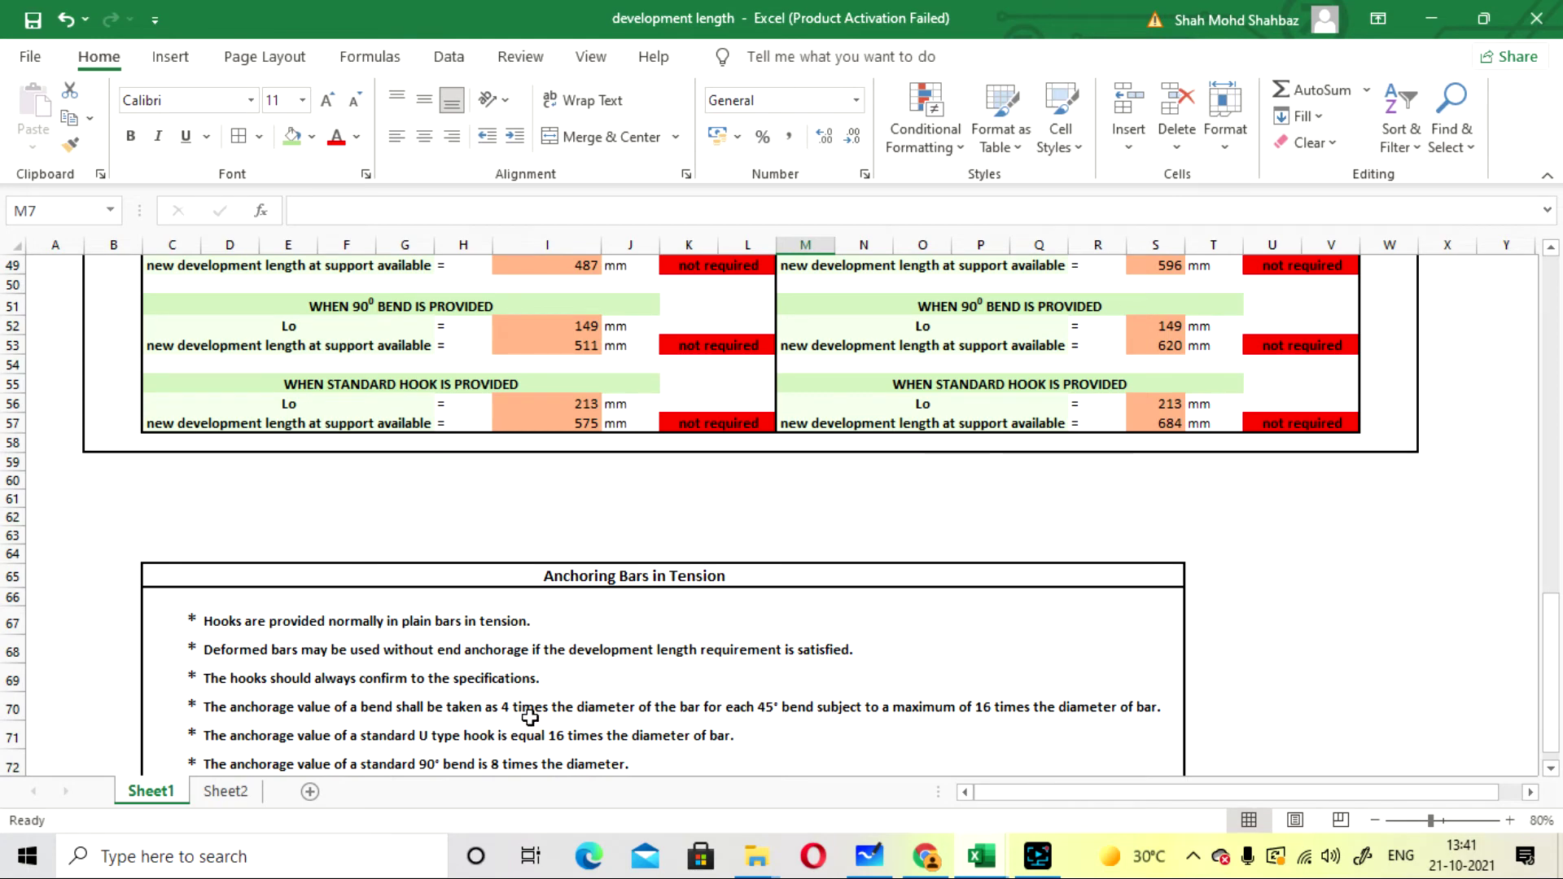
pyautogui.scroll(-1, 663, 611)
pyautogui.scroll(-1, 663, 611)
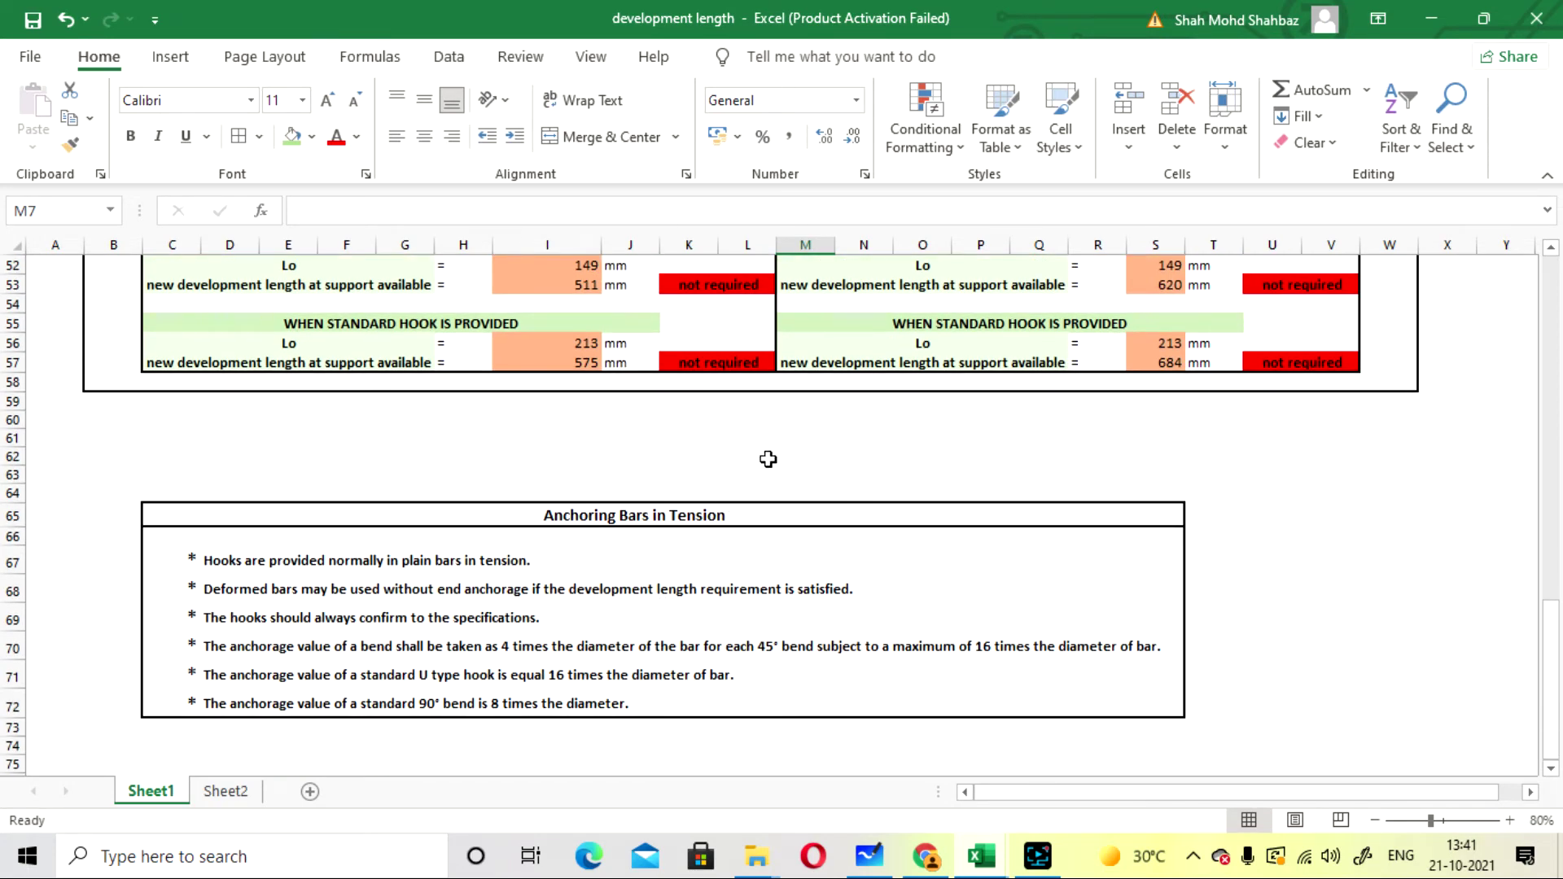
pyautogui.scroll(3, 730, 551)
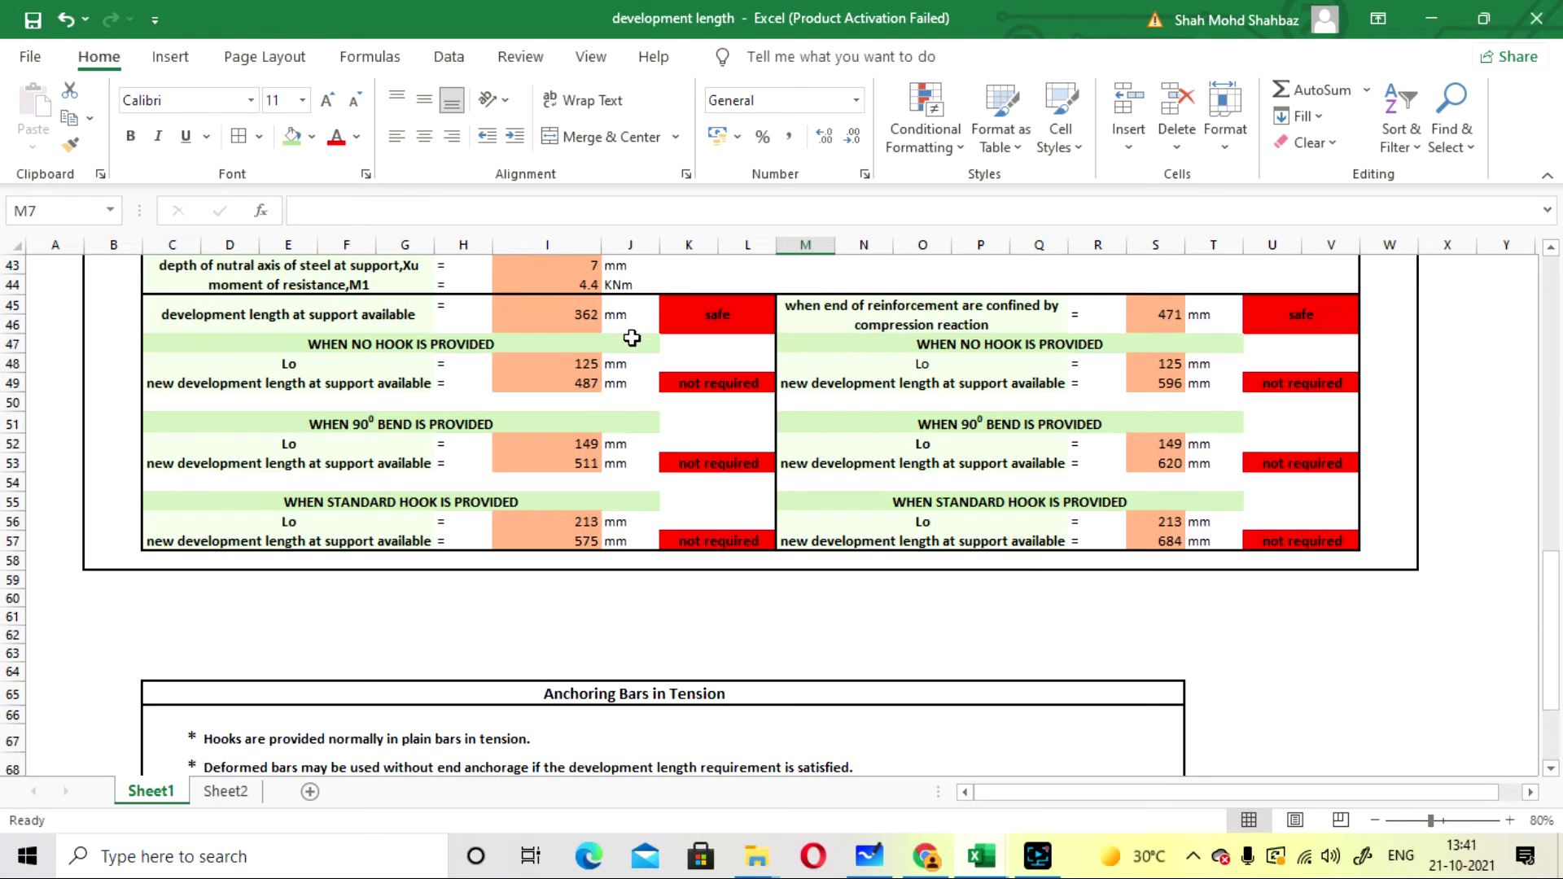
pyautogui.scroll(4, 636, 350)
pyautogui.scroll(-5, 651, 367)
pyautogui.scroll(-4, 689, 384)
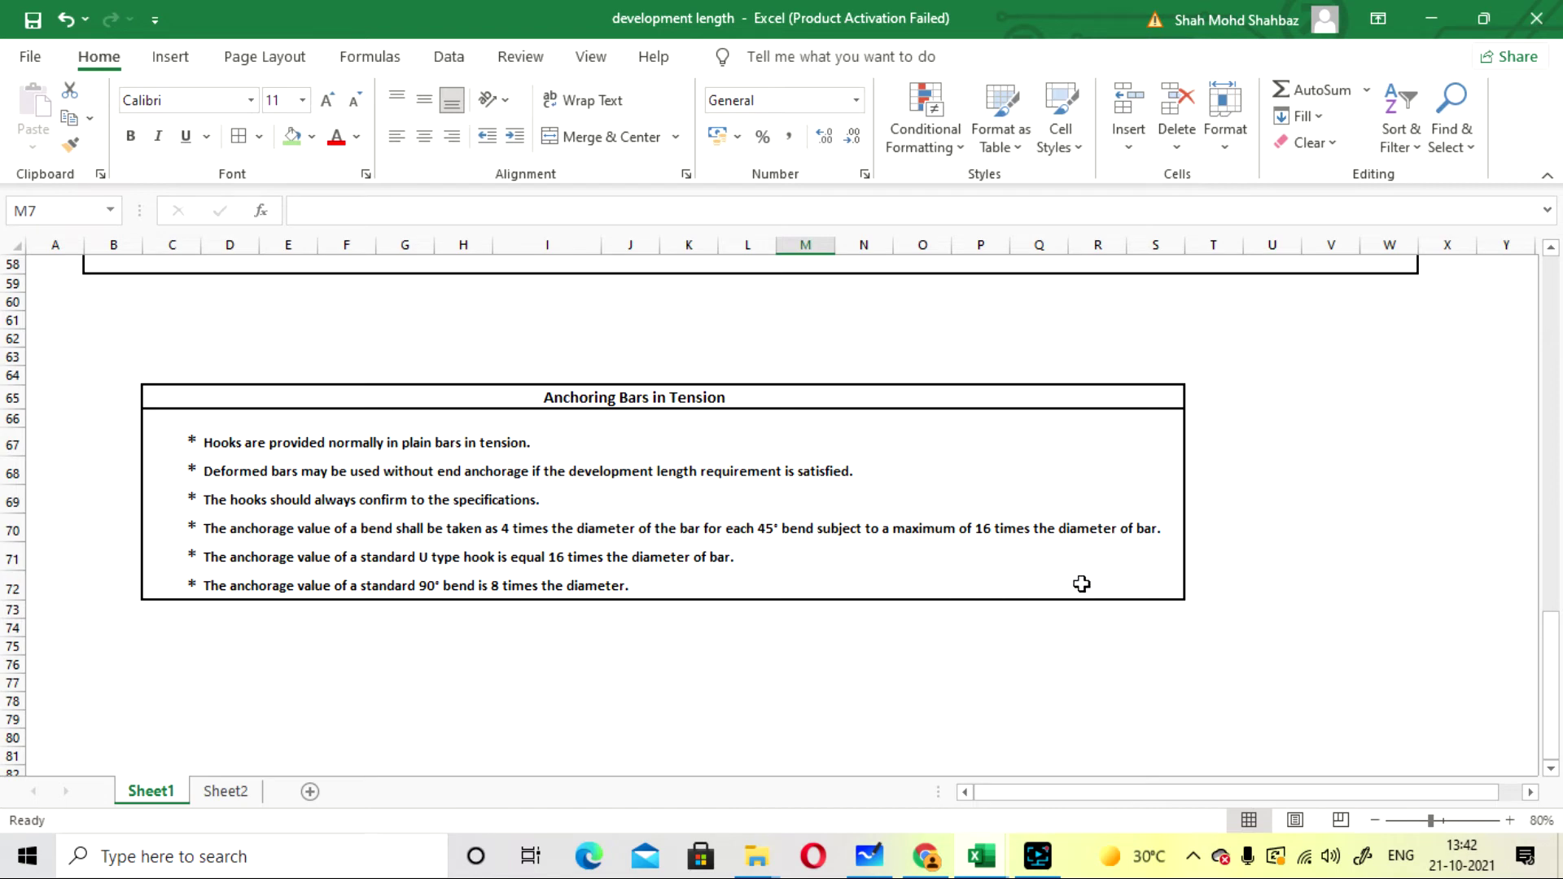
# Switch to the IS 456 (2000) PDF in Chrome, read clause 26.2.2.1 on anchoring bars in tension, and return to the Excel workbook.
pyautogui.click(926, 856)
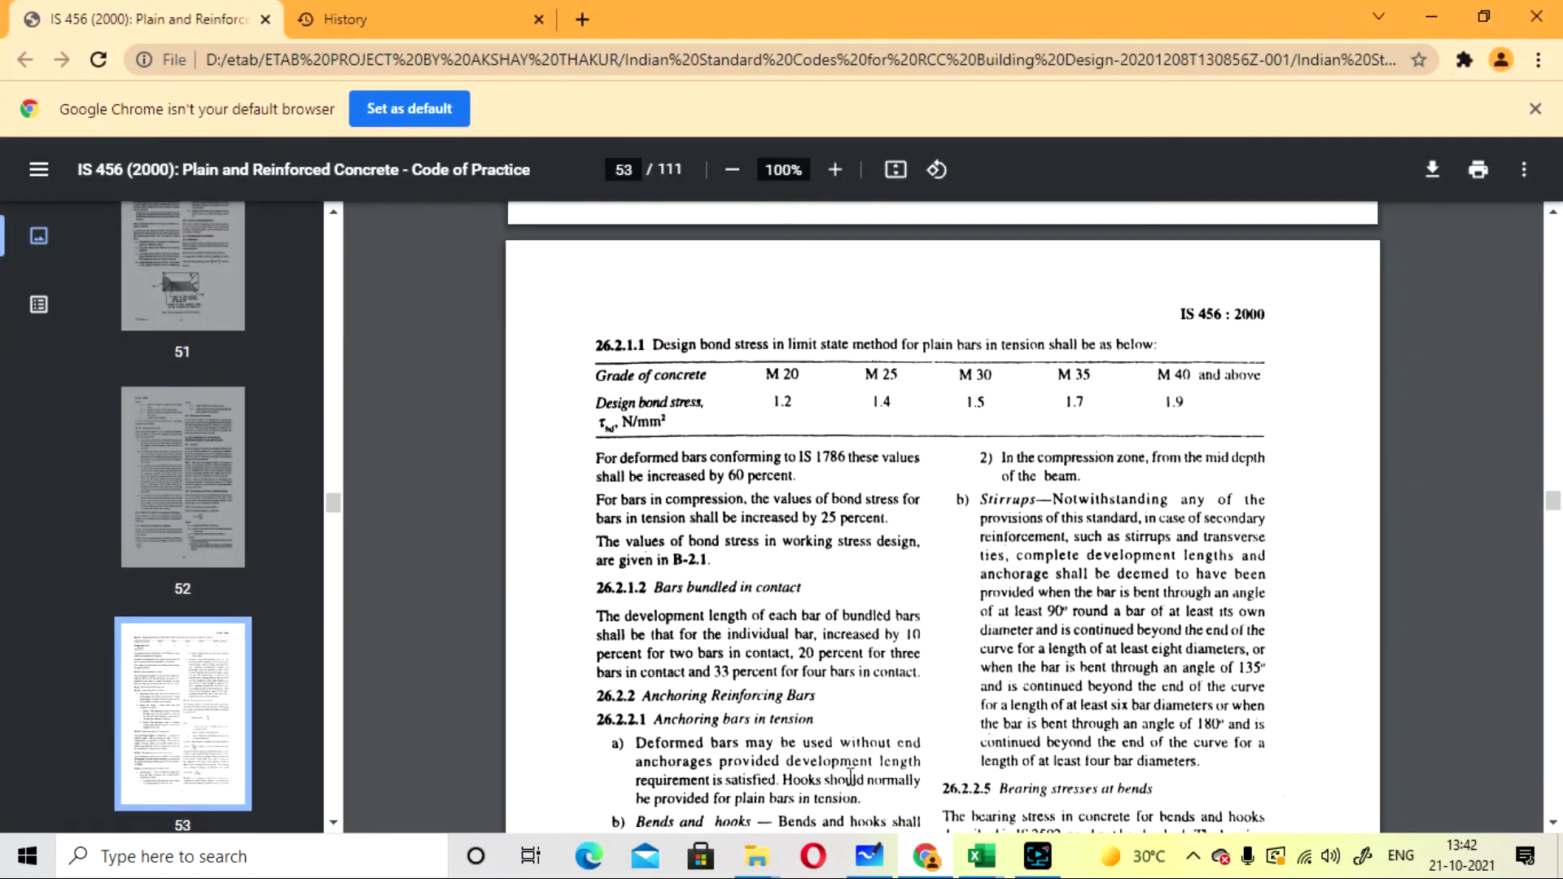
pyautogui.scroll(-1, 750, 576)
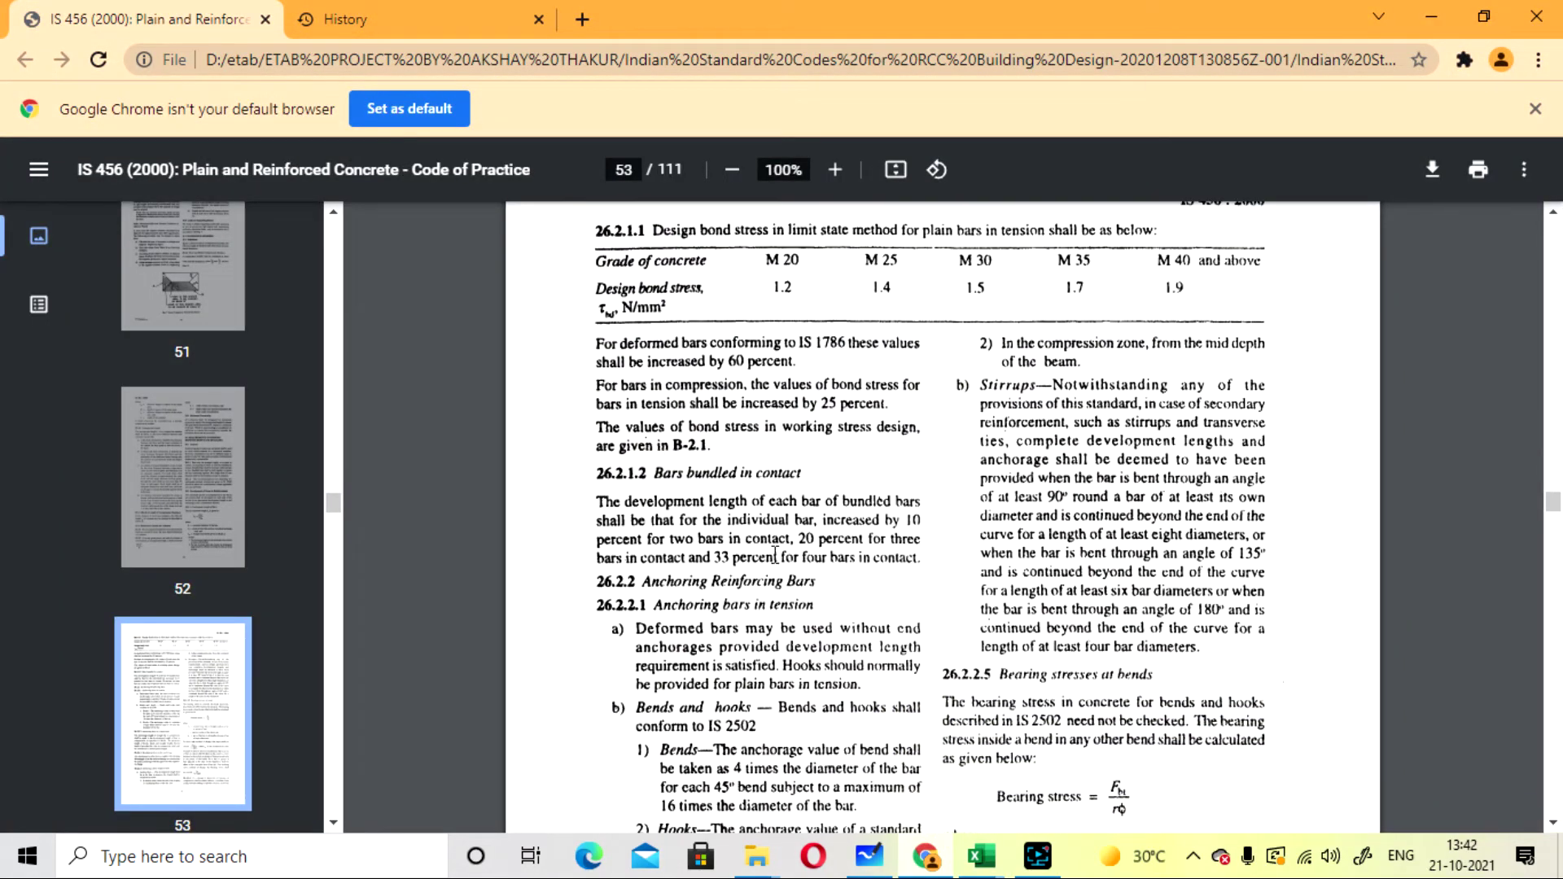
pyautogui.scroll(-1, 775, 557)
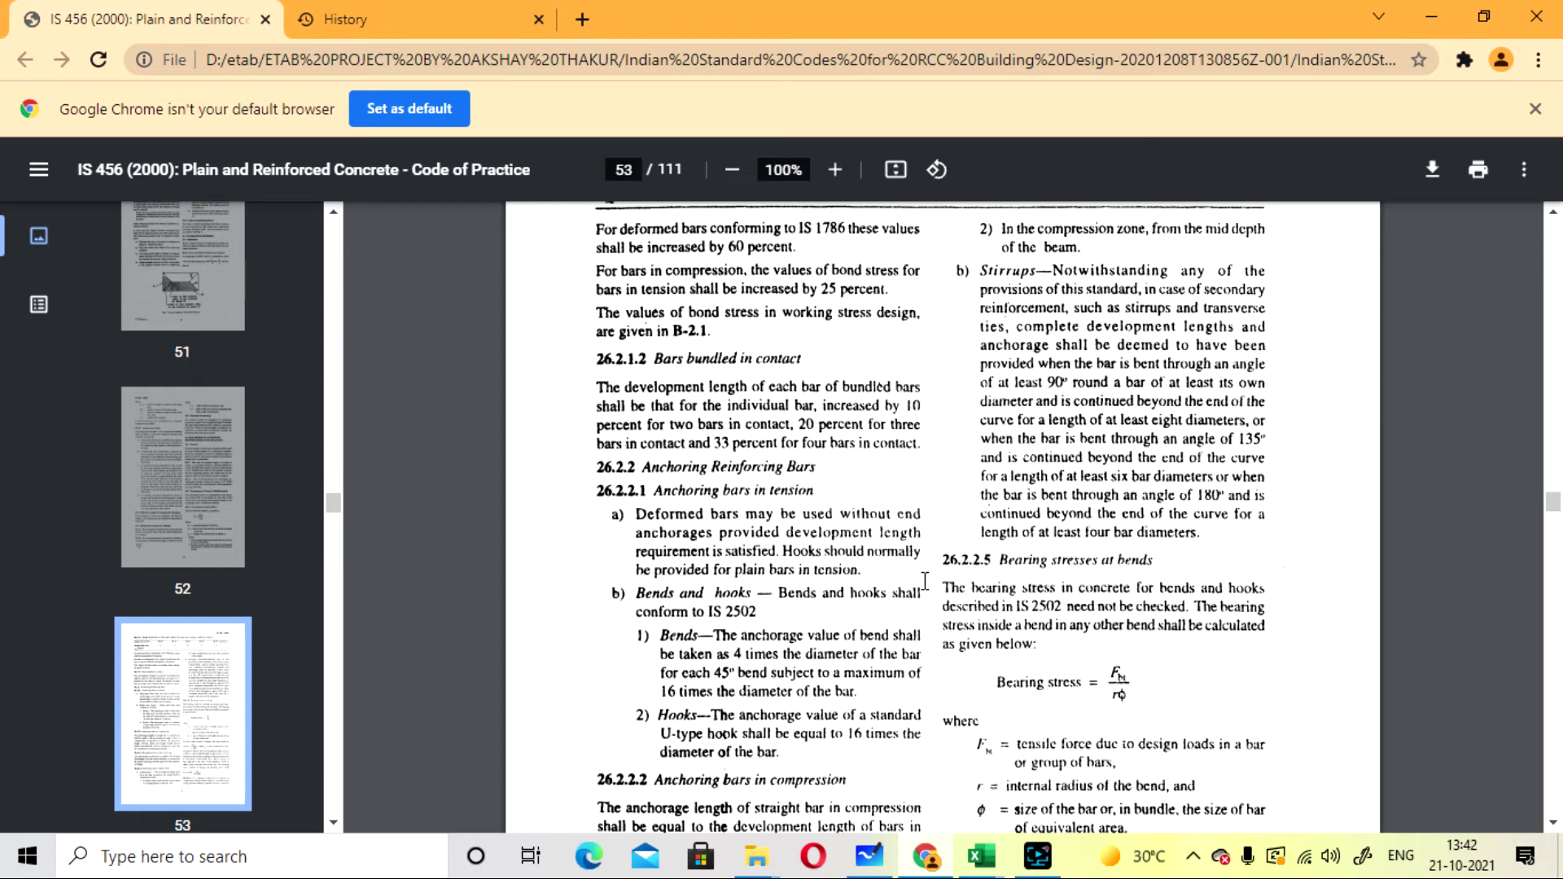
pyautogui.scroll(-2, 768, 594)
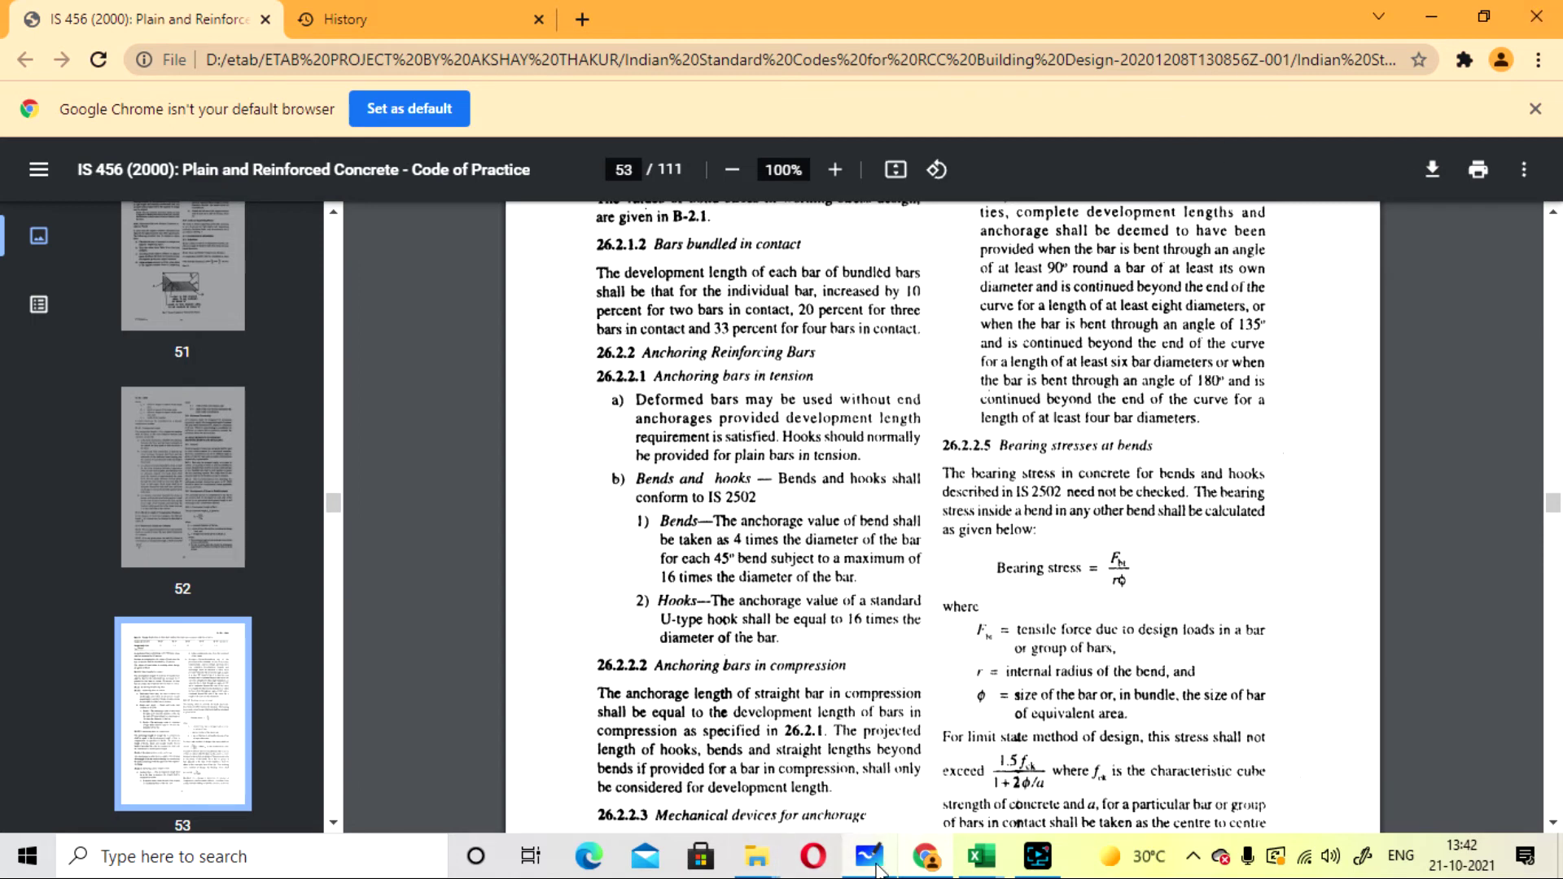
pyautogui.click(981, 859)
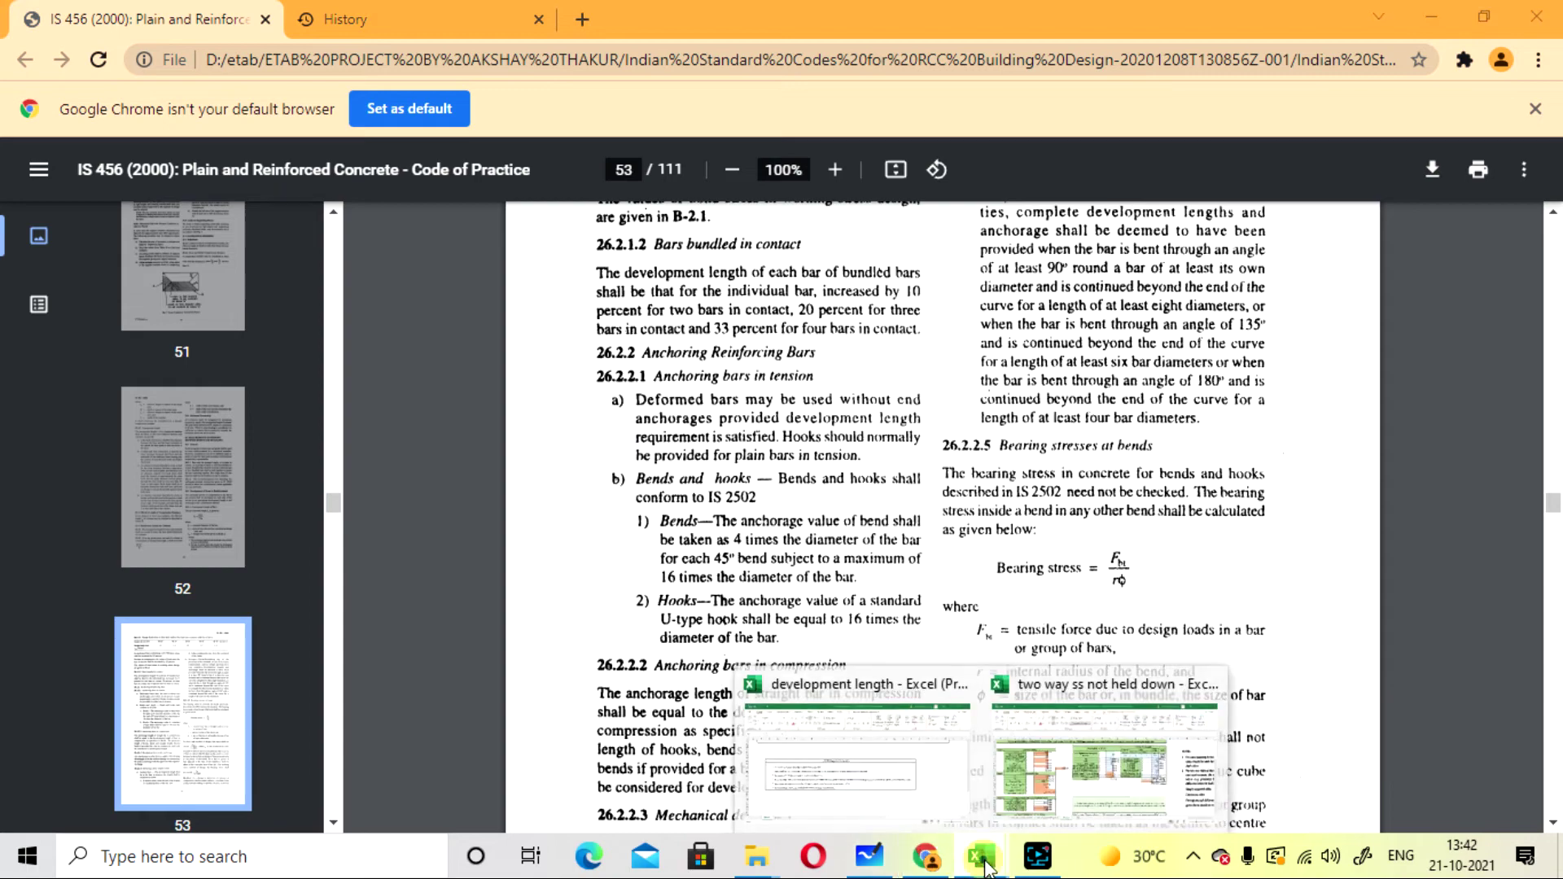
pyautogui.click(871, 856)
pyautogui.click(871, 856)
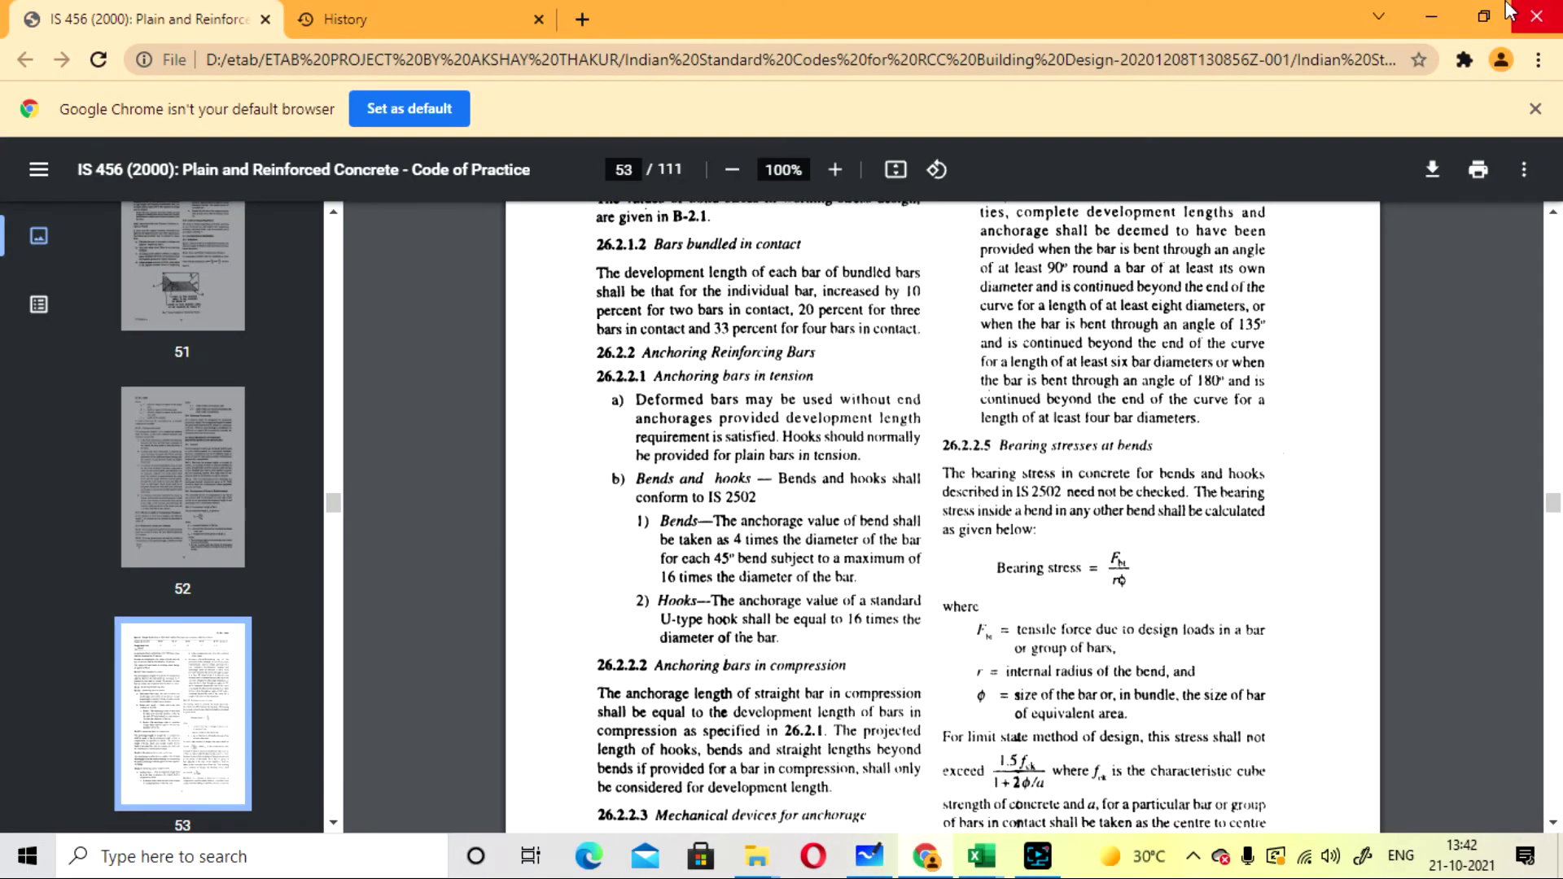
pyautogui.click(1413, 21)
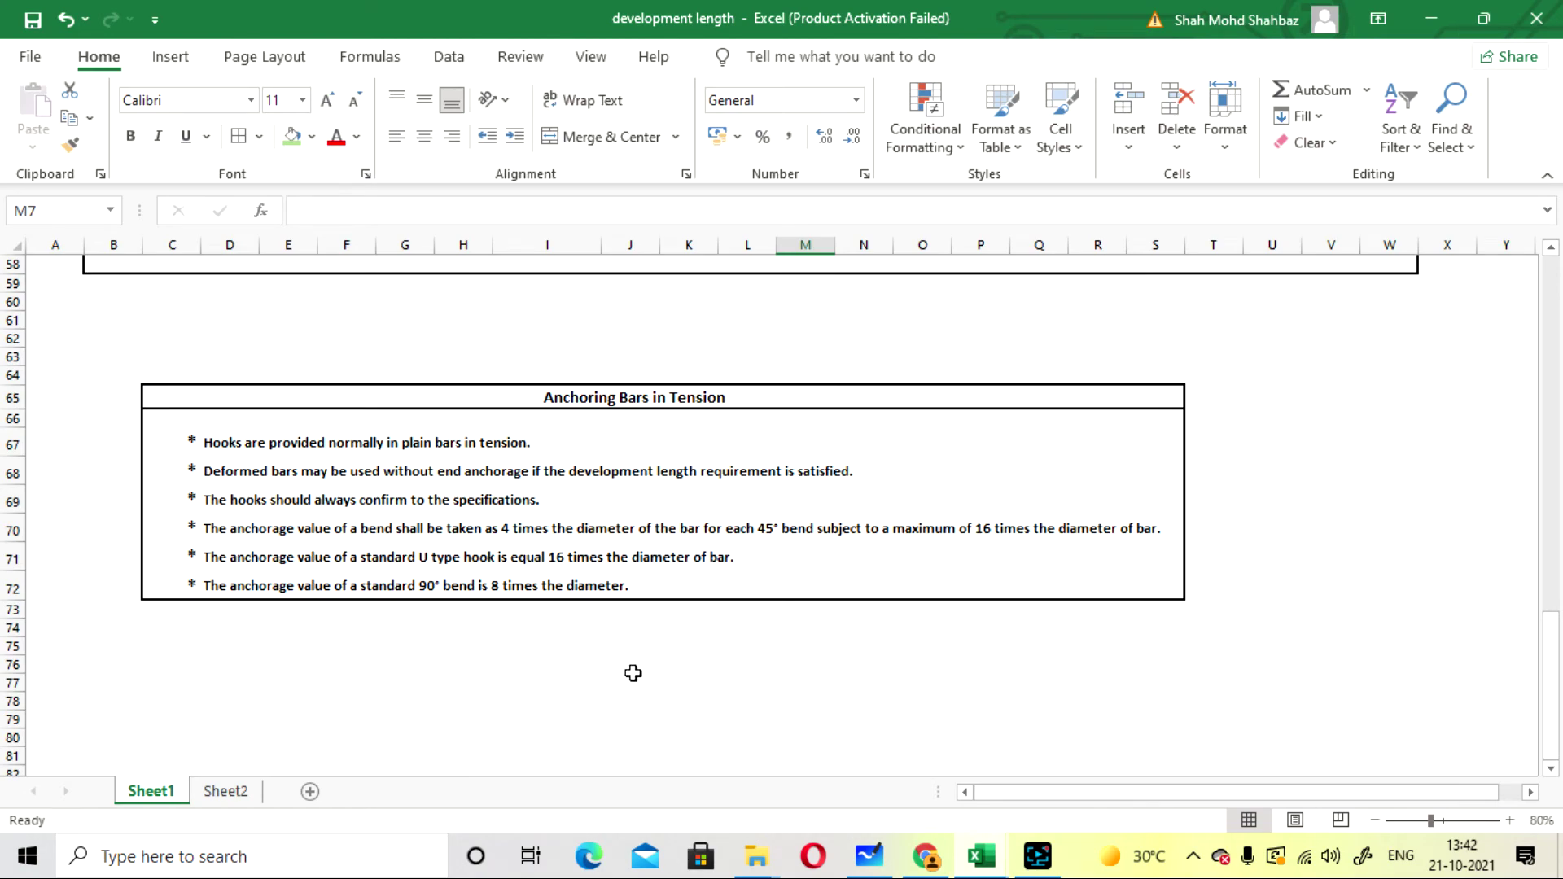
# Go back to the simple support tension checks and inspect the area of steel and shear force input cells.
pyautogui.scroll(5, 632, 674)
pyautogui.scroll(-3, 600, 570)
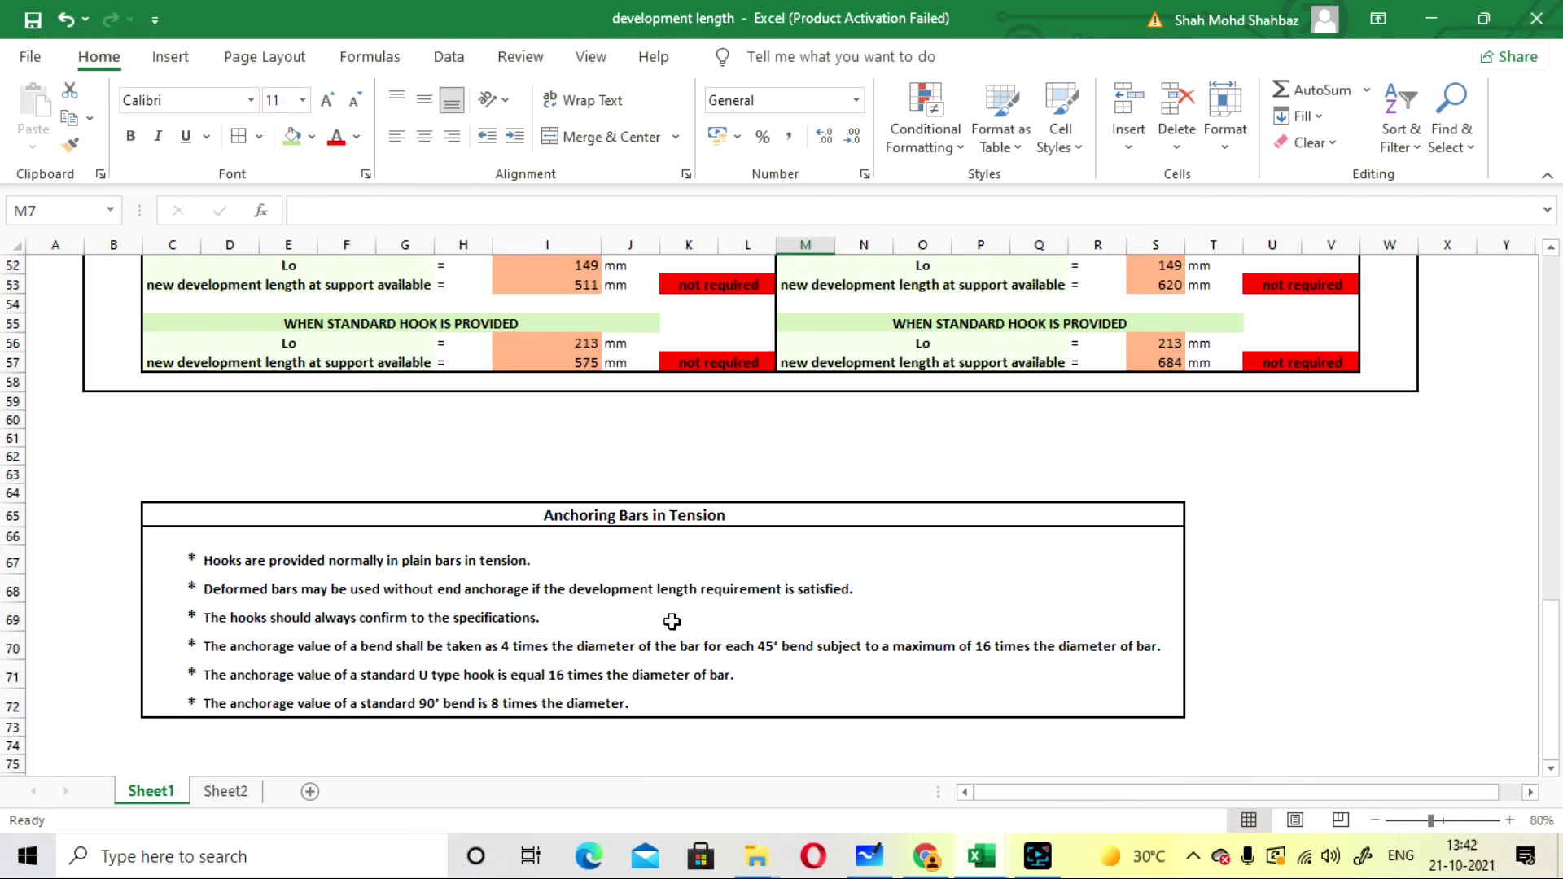
pyautogui.scroll(11, 672, 611)
pyautogui.scroll(2, 692, 576)
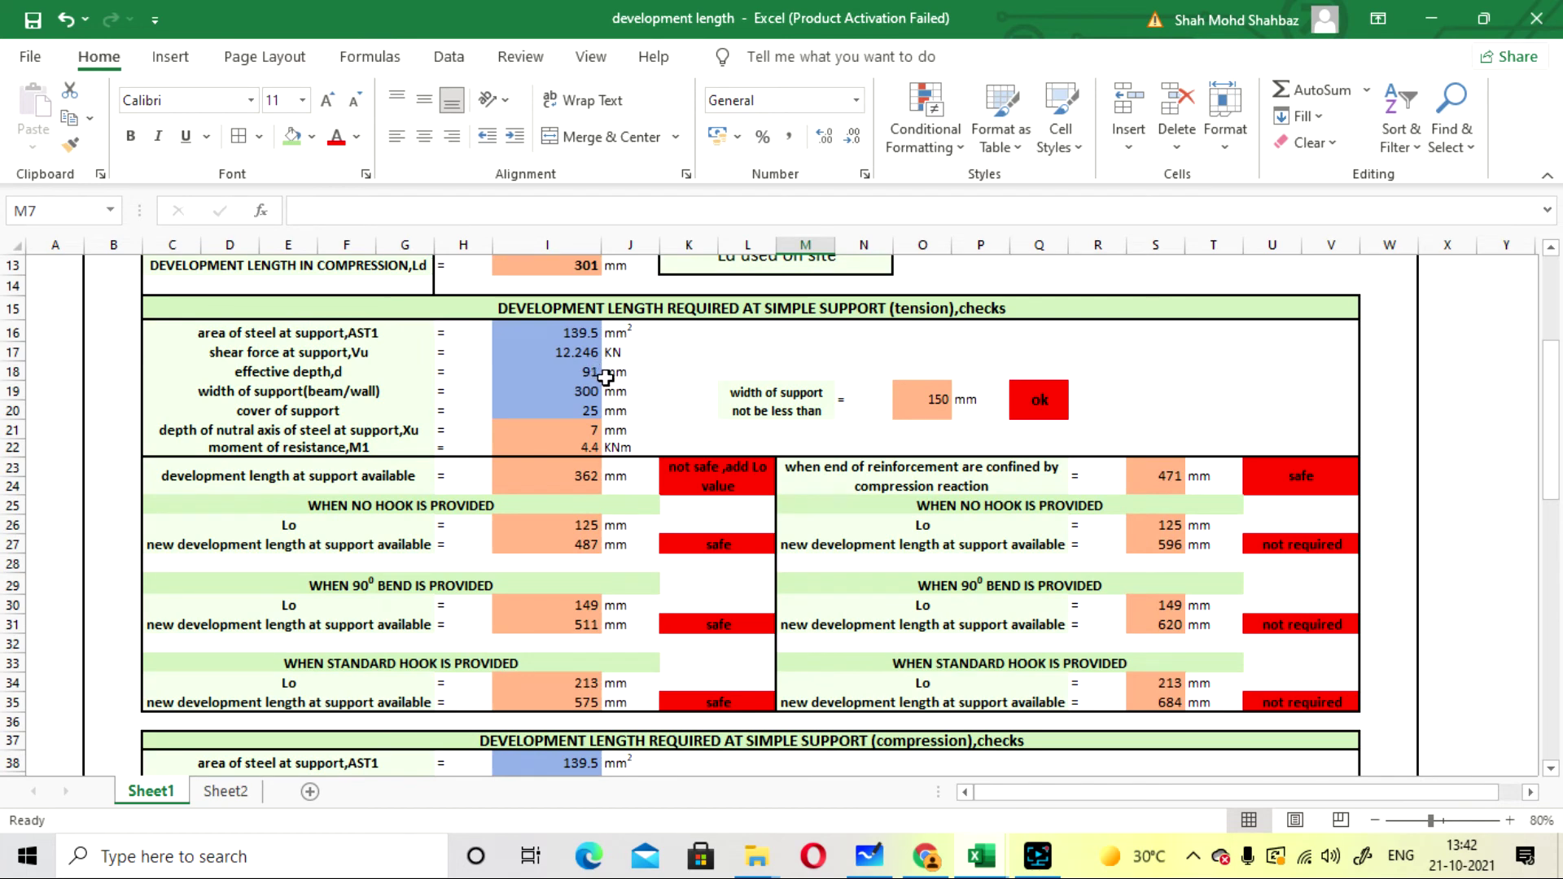
pyautogui.scroll(2, 605, 377)
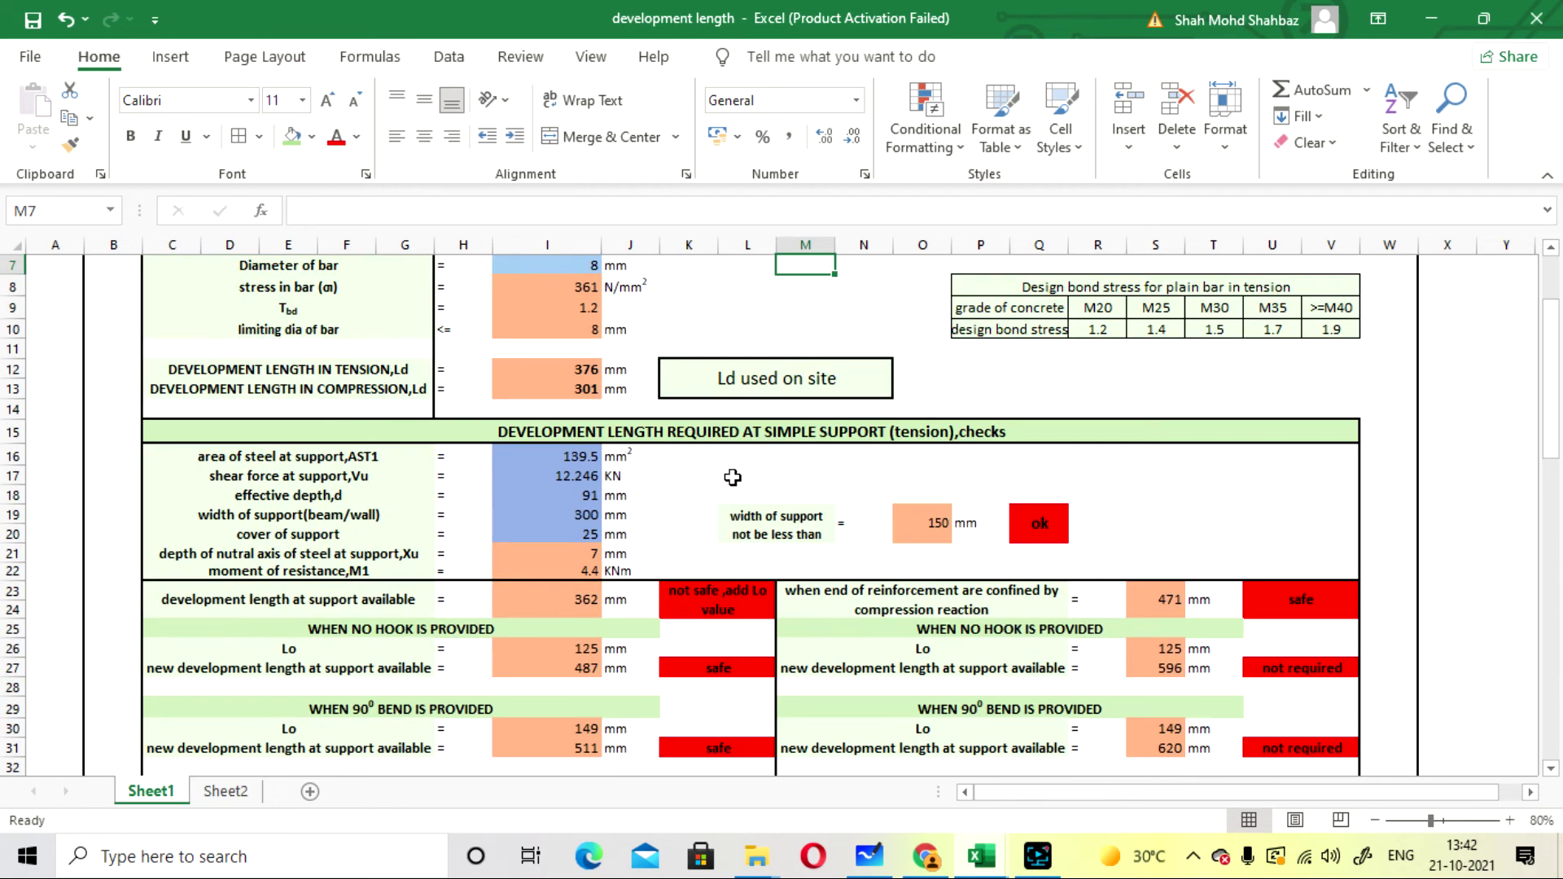
pyautogui.click(508, 462)
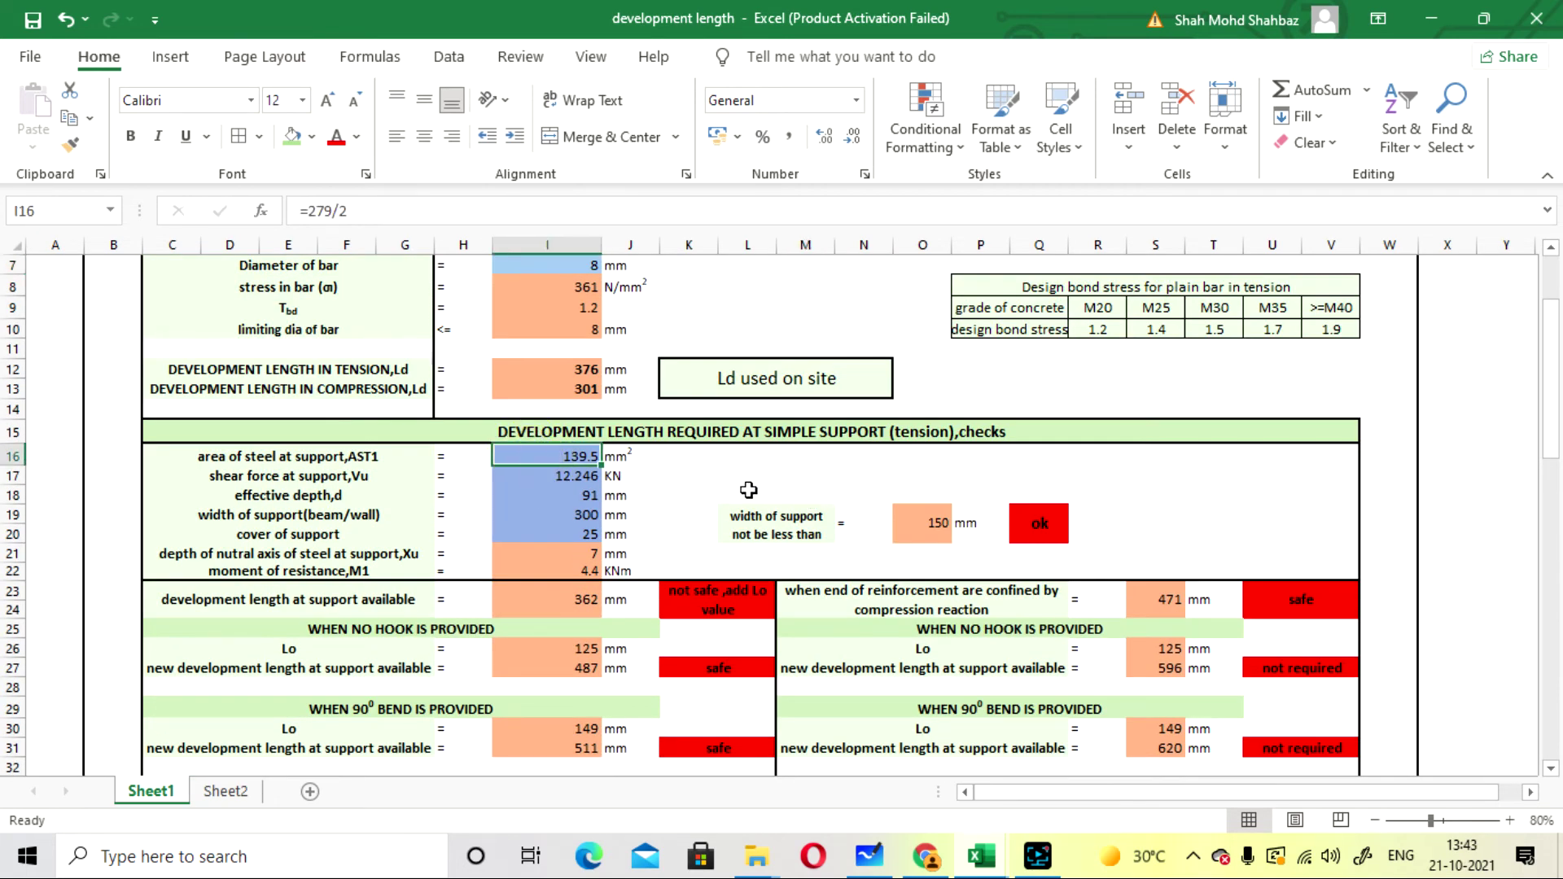
pyautogui.click(508, 454)
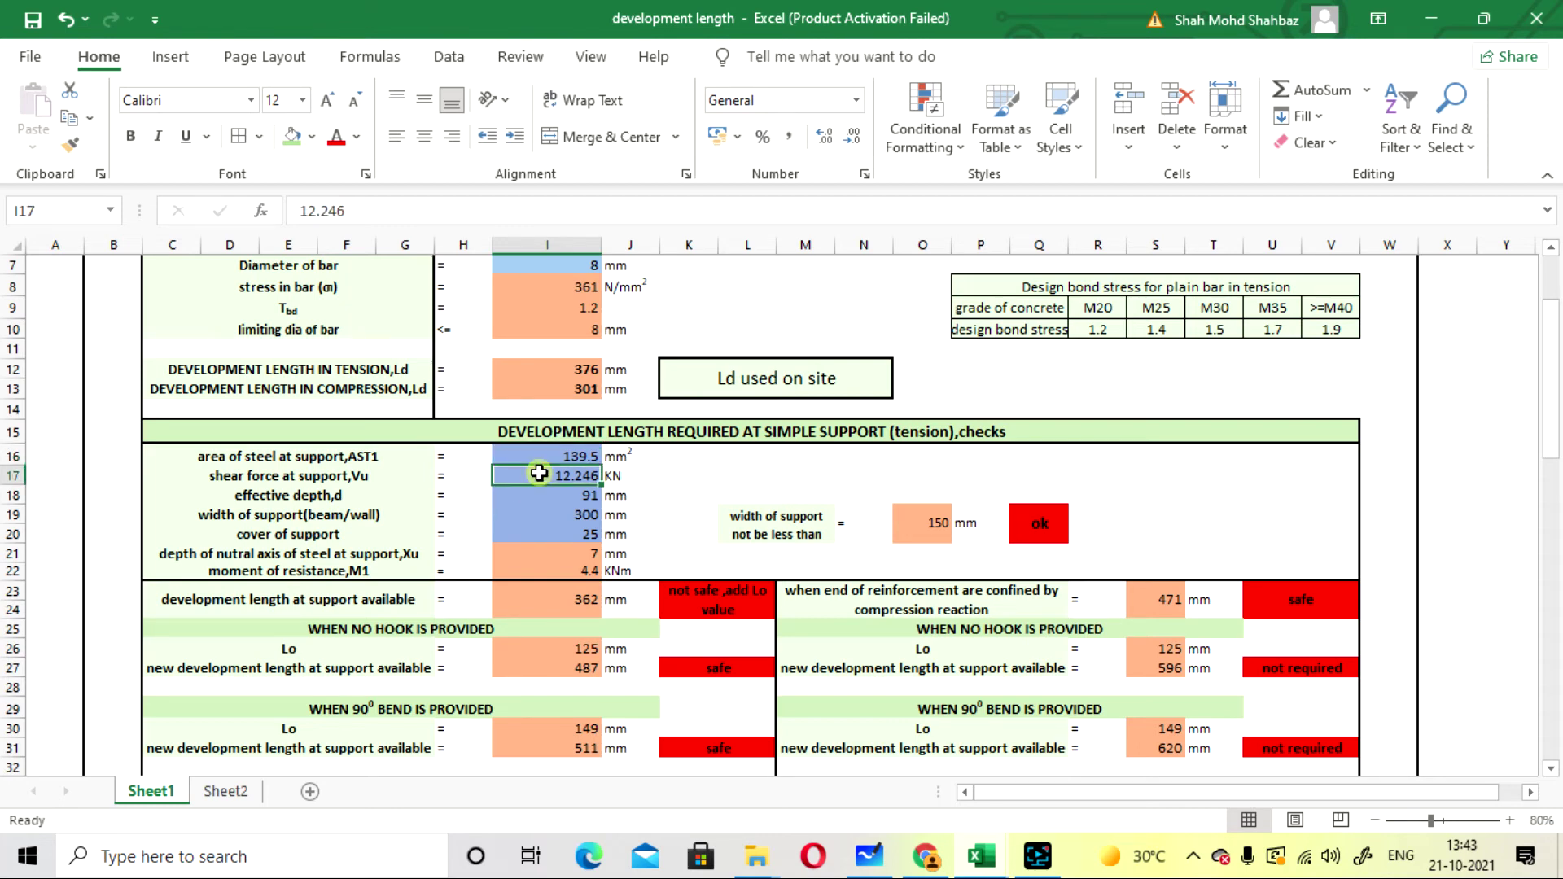
pyautogui.click(758, 465)
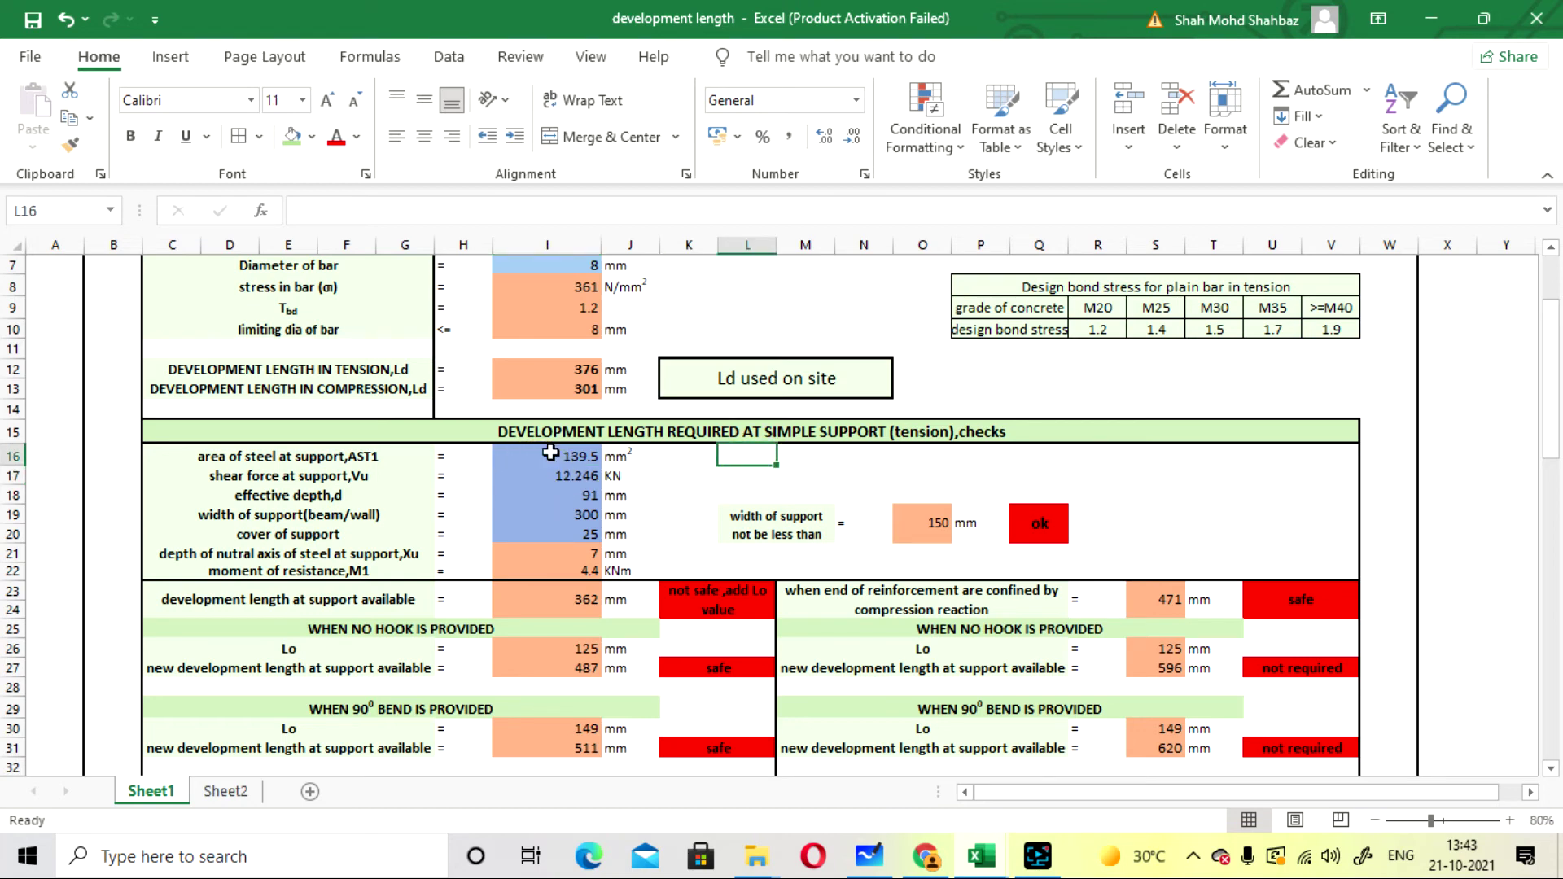
pyautogui.click(553, 479)
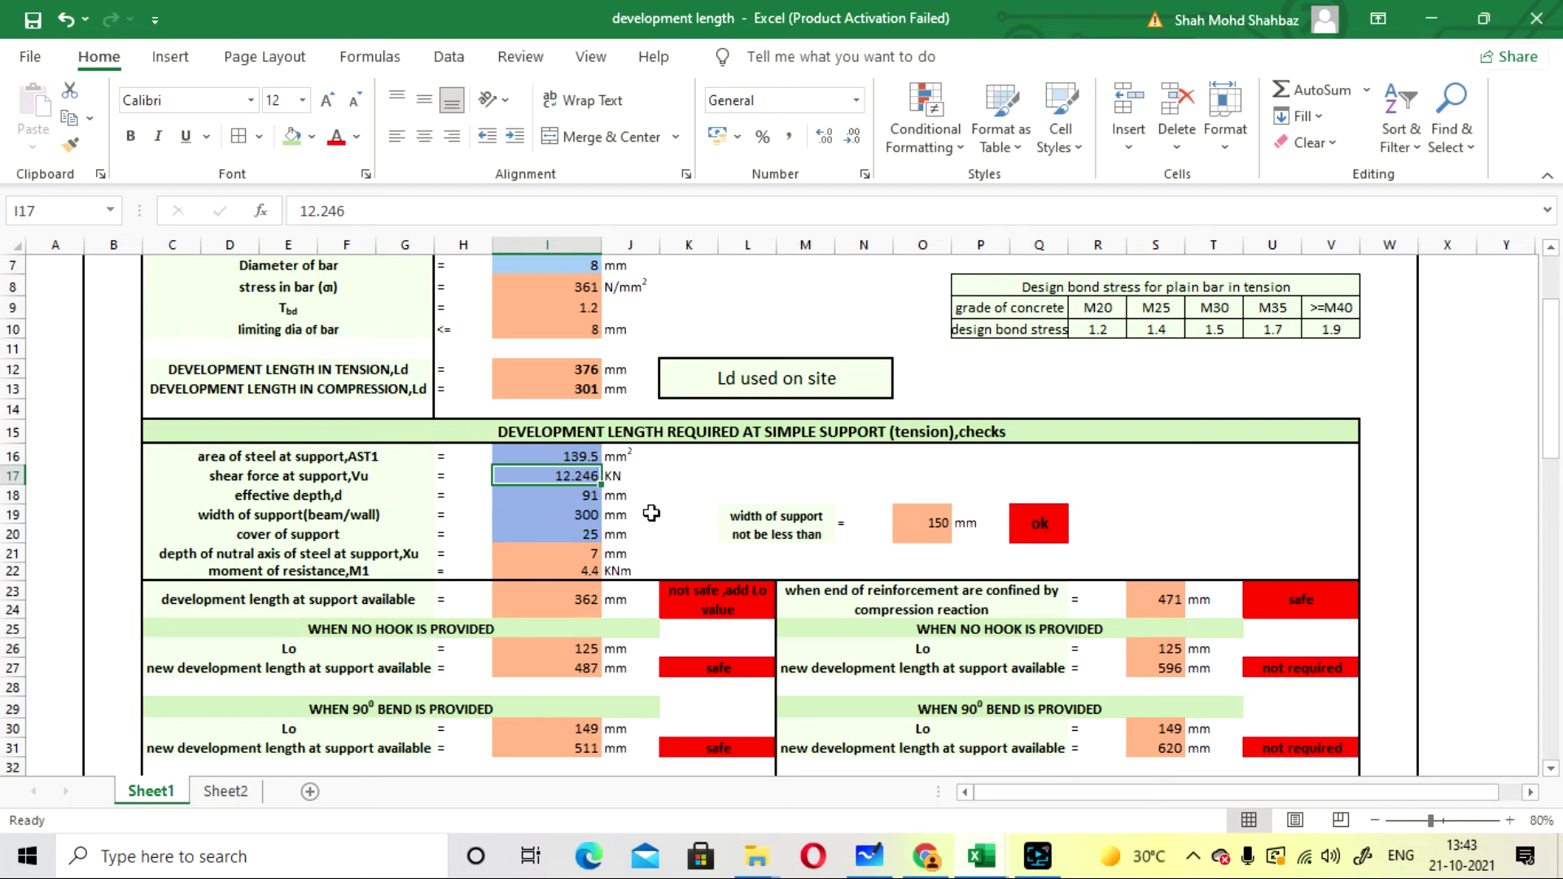
# Examine the effective depth, width of support and cover inputs in the simple support tension checks.
pyautogui.scroll(1, 651, 513)
pyautogui.scroll(-1, 698, 485)
pyautogui.click(533, 494)
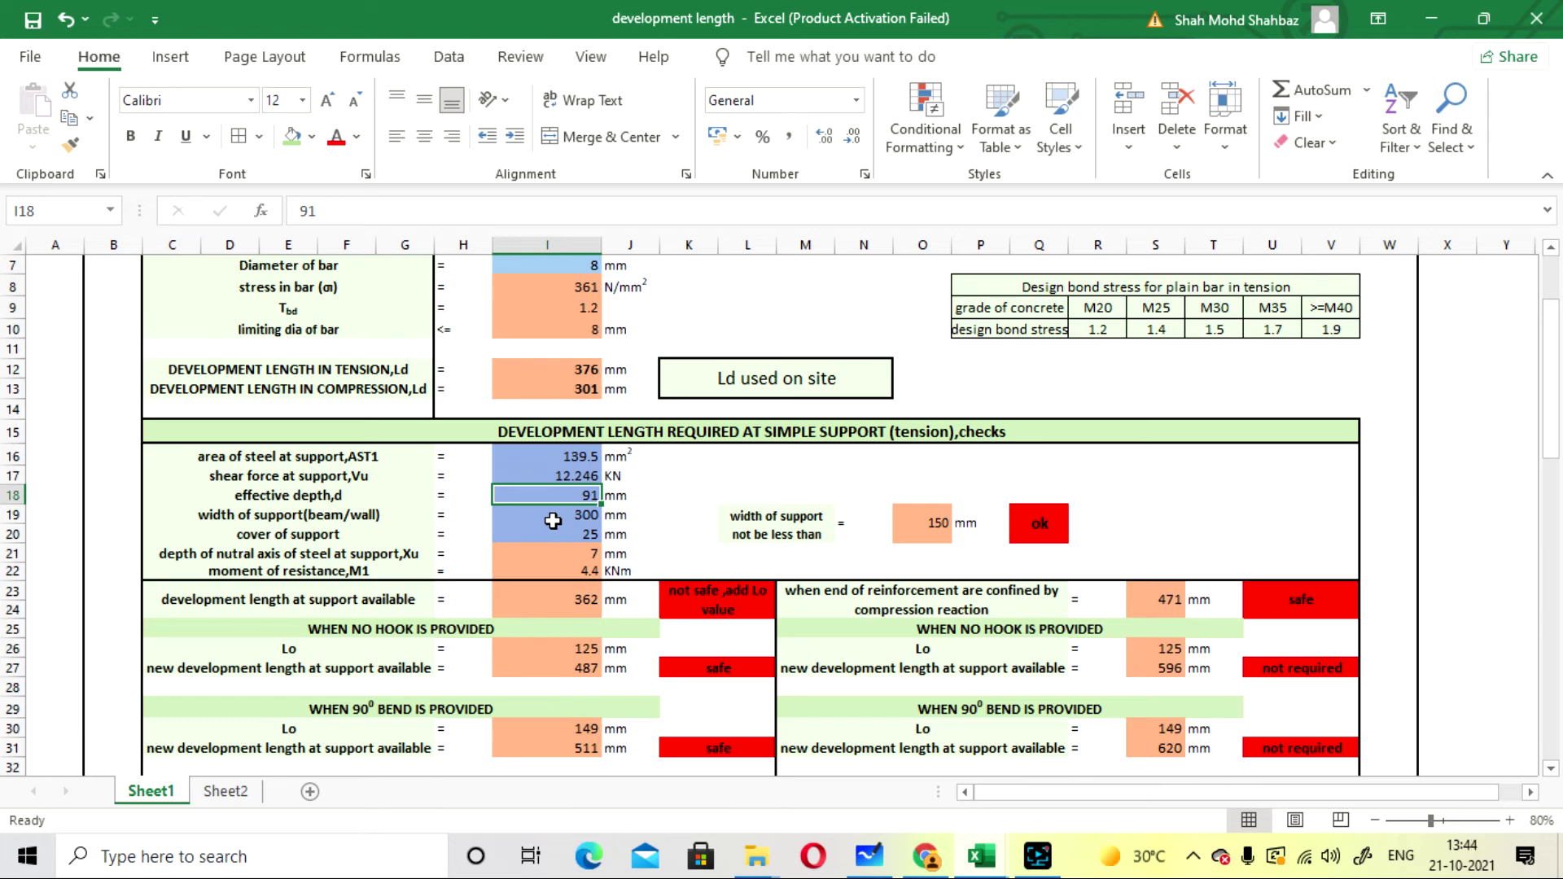
pyautogui.click(733, 493)
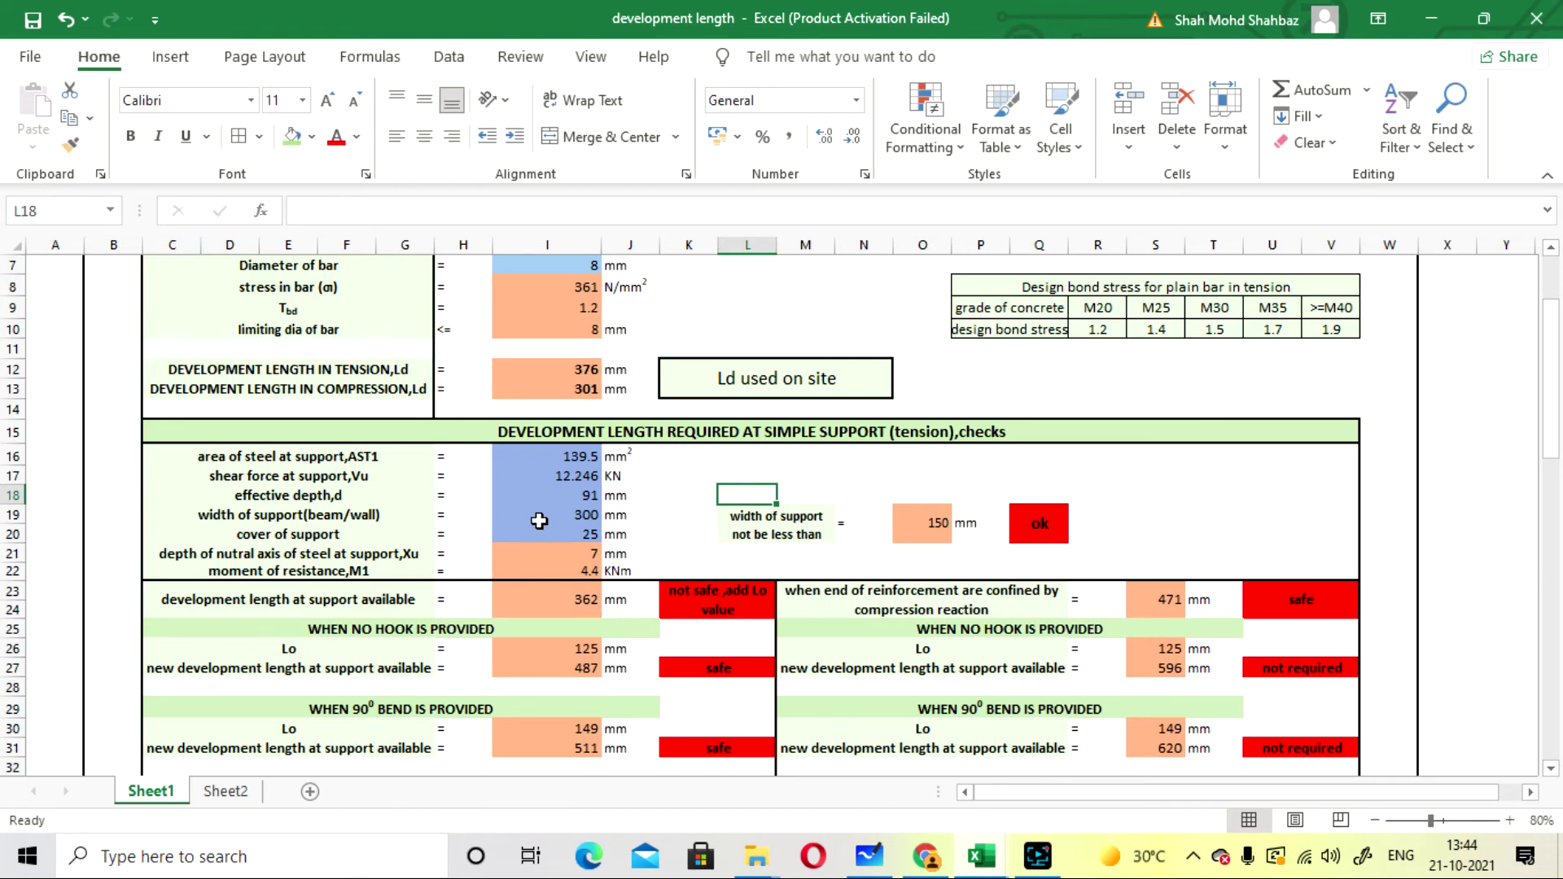
pyautogui.click(680, 477)
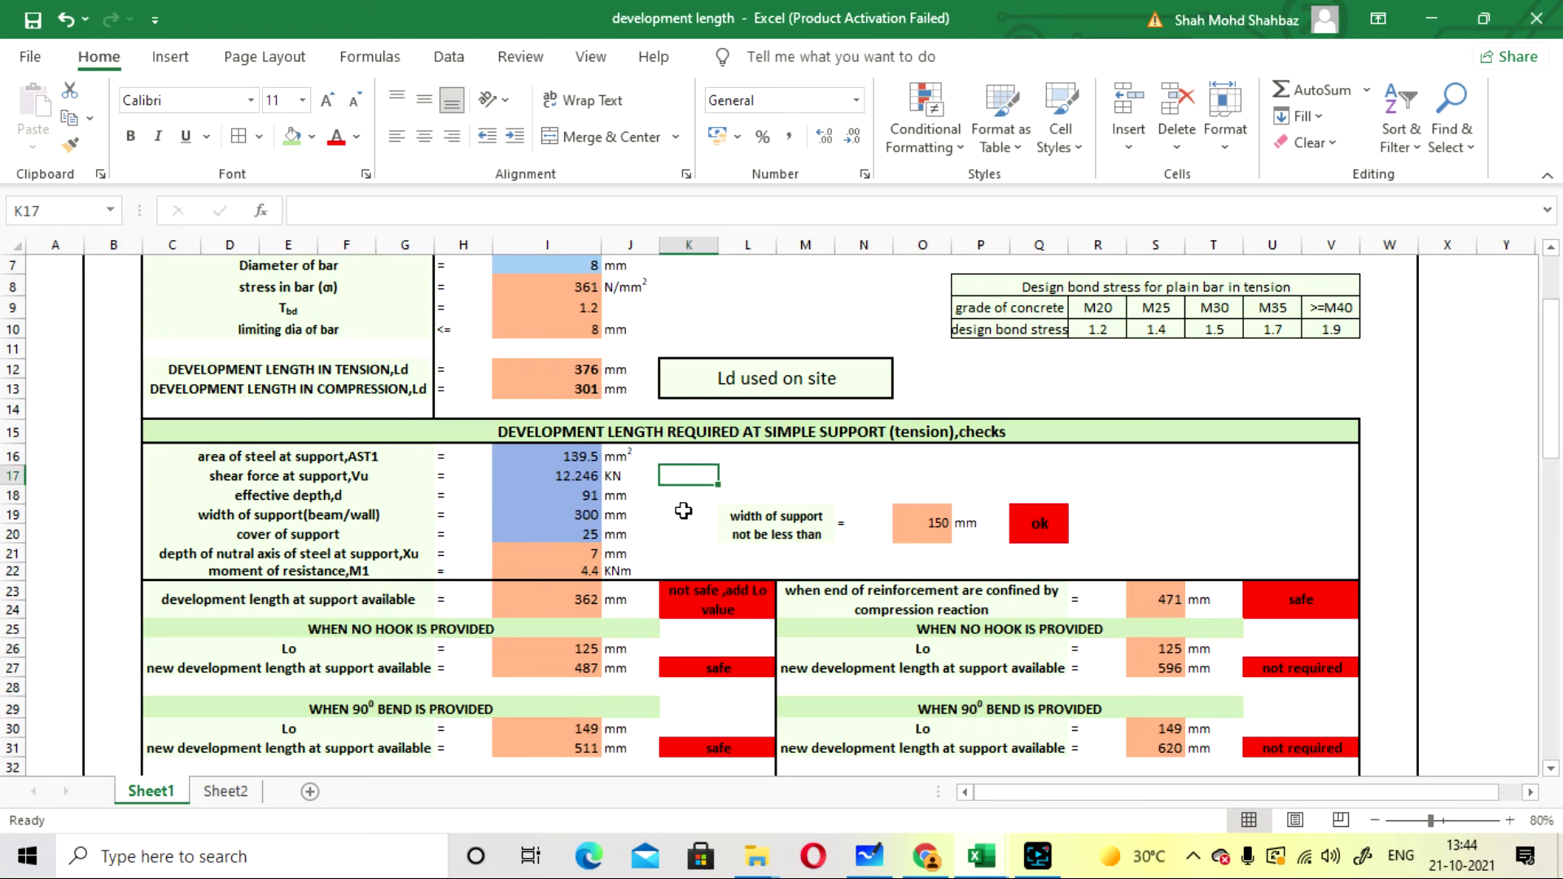
pyautogui.scroll(-1, 679, 506)
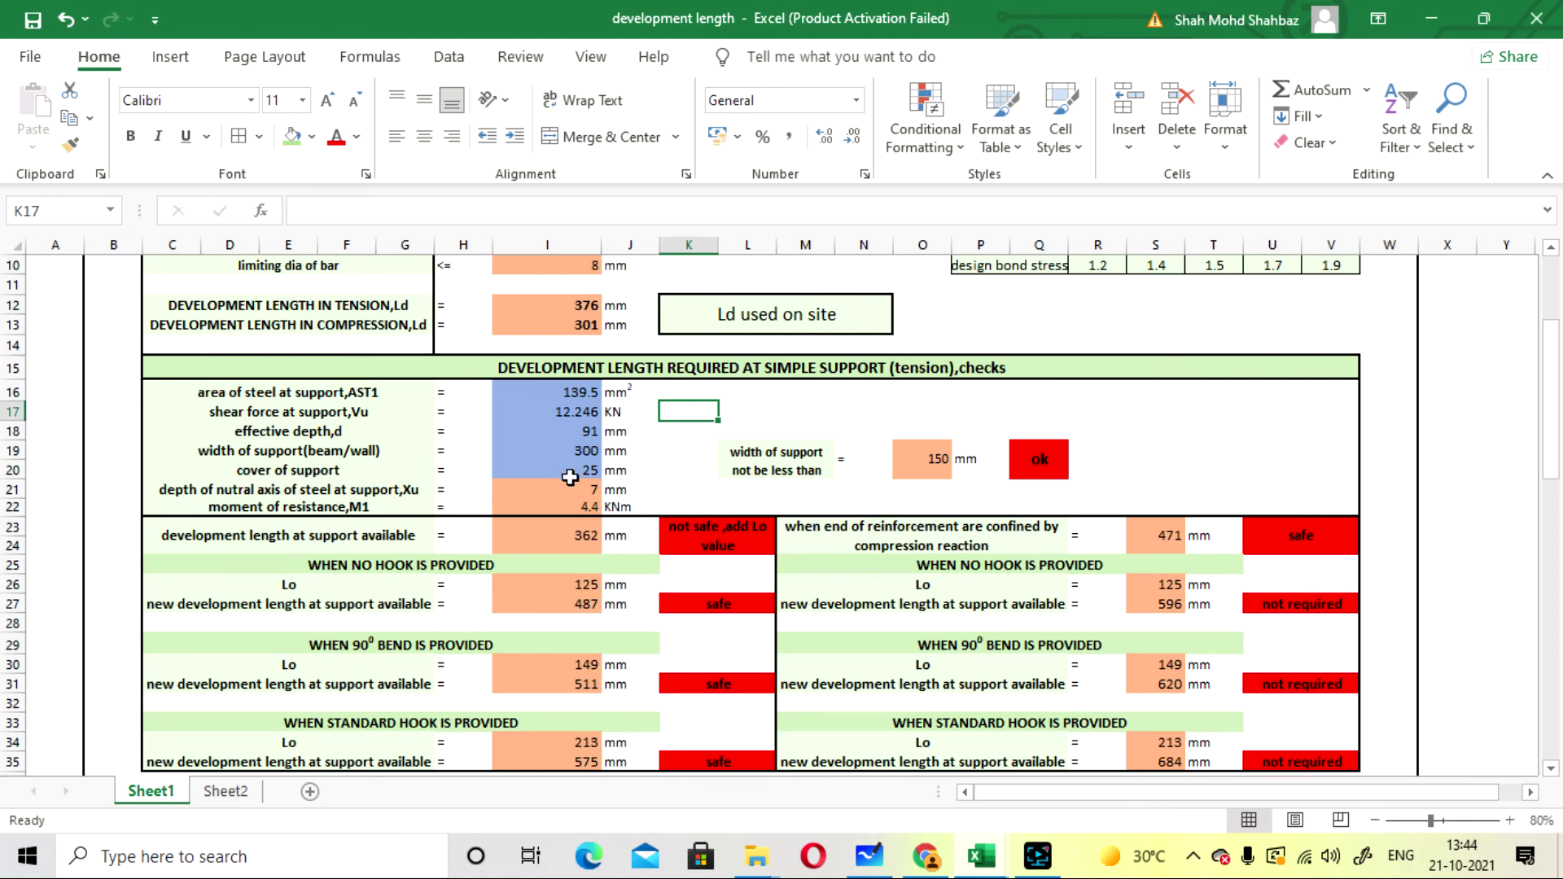
pyautogui.click(689, 472)
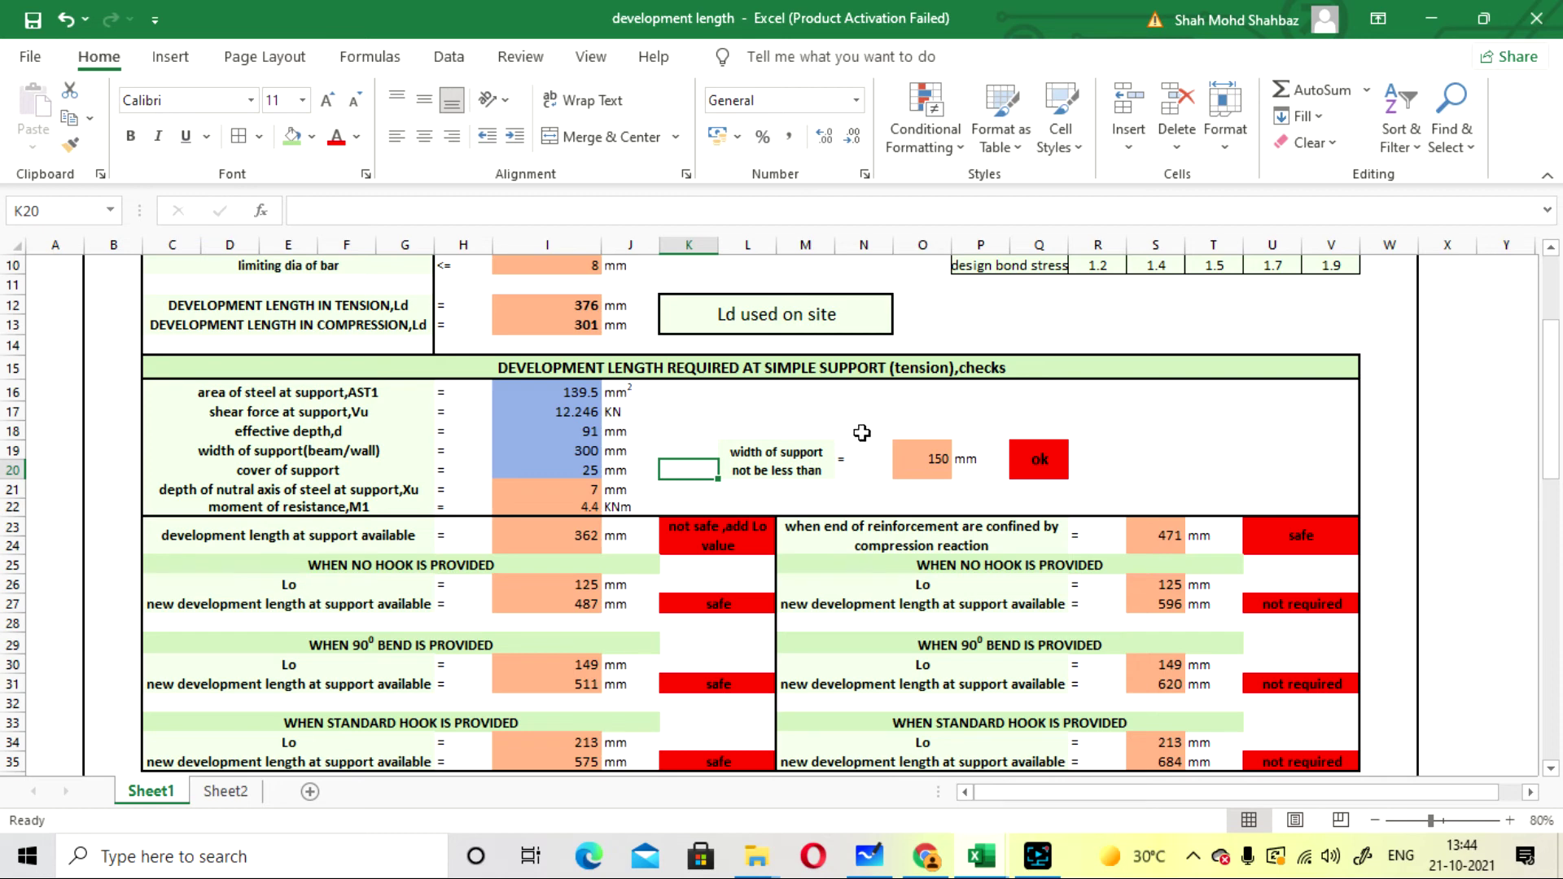
# Inspect which cells the minimum width of support formula in the tension checks references, without editing it.
pyautogui.scroll(3, 862, 432)
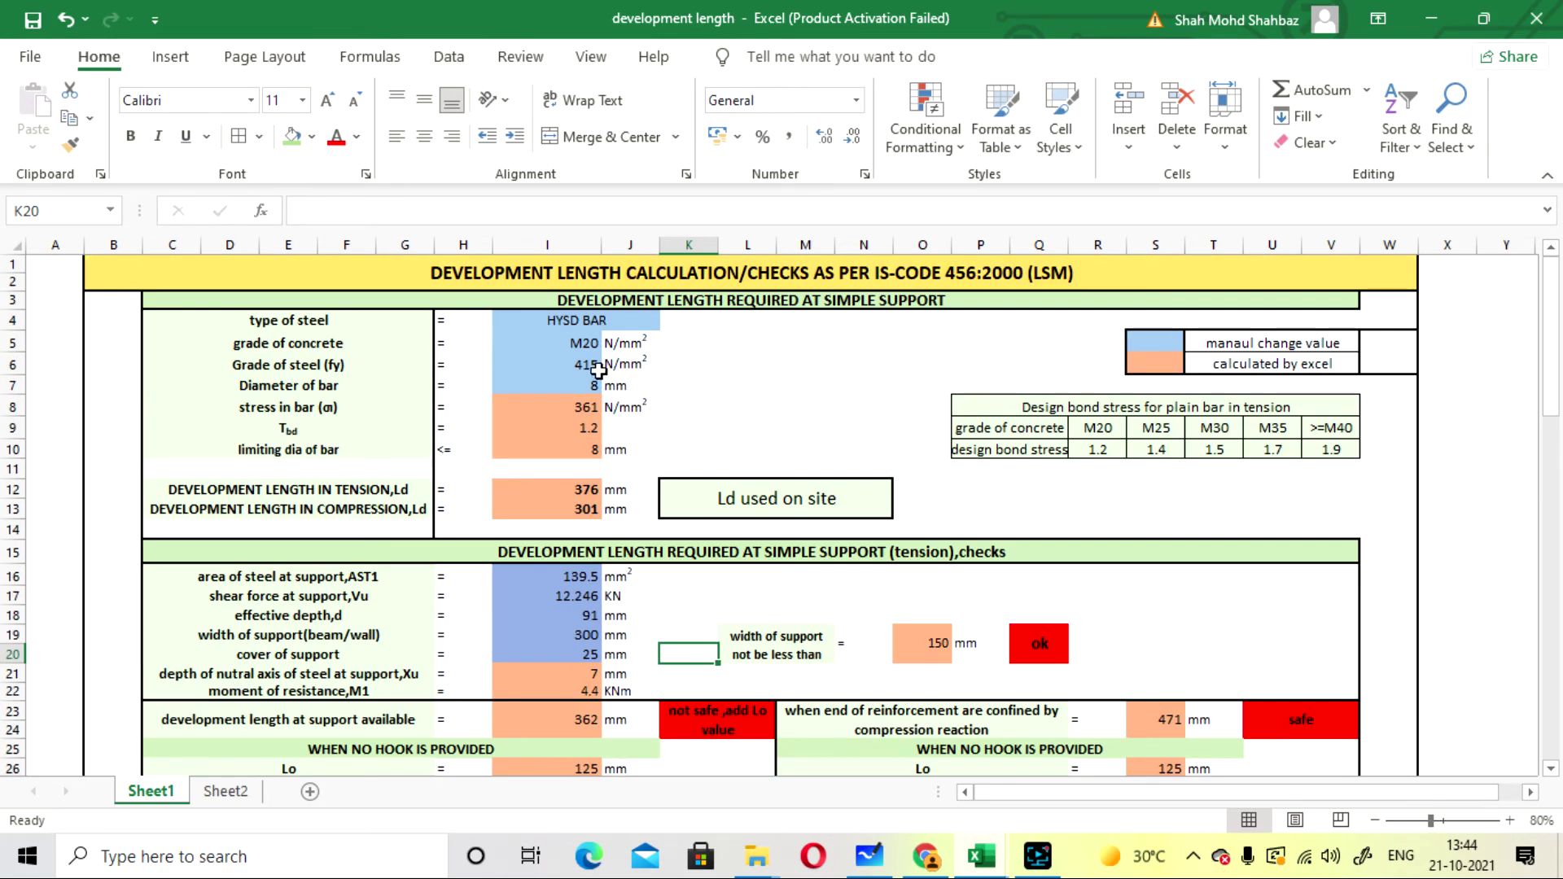
pyautogui.click(917, 655)
pyautogui.click(451, 220)
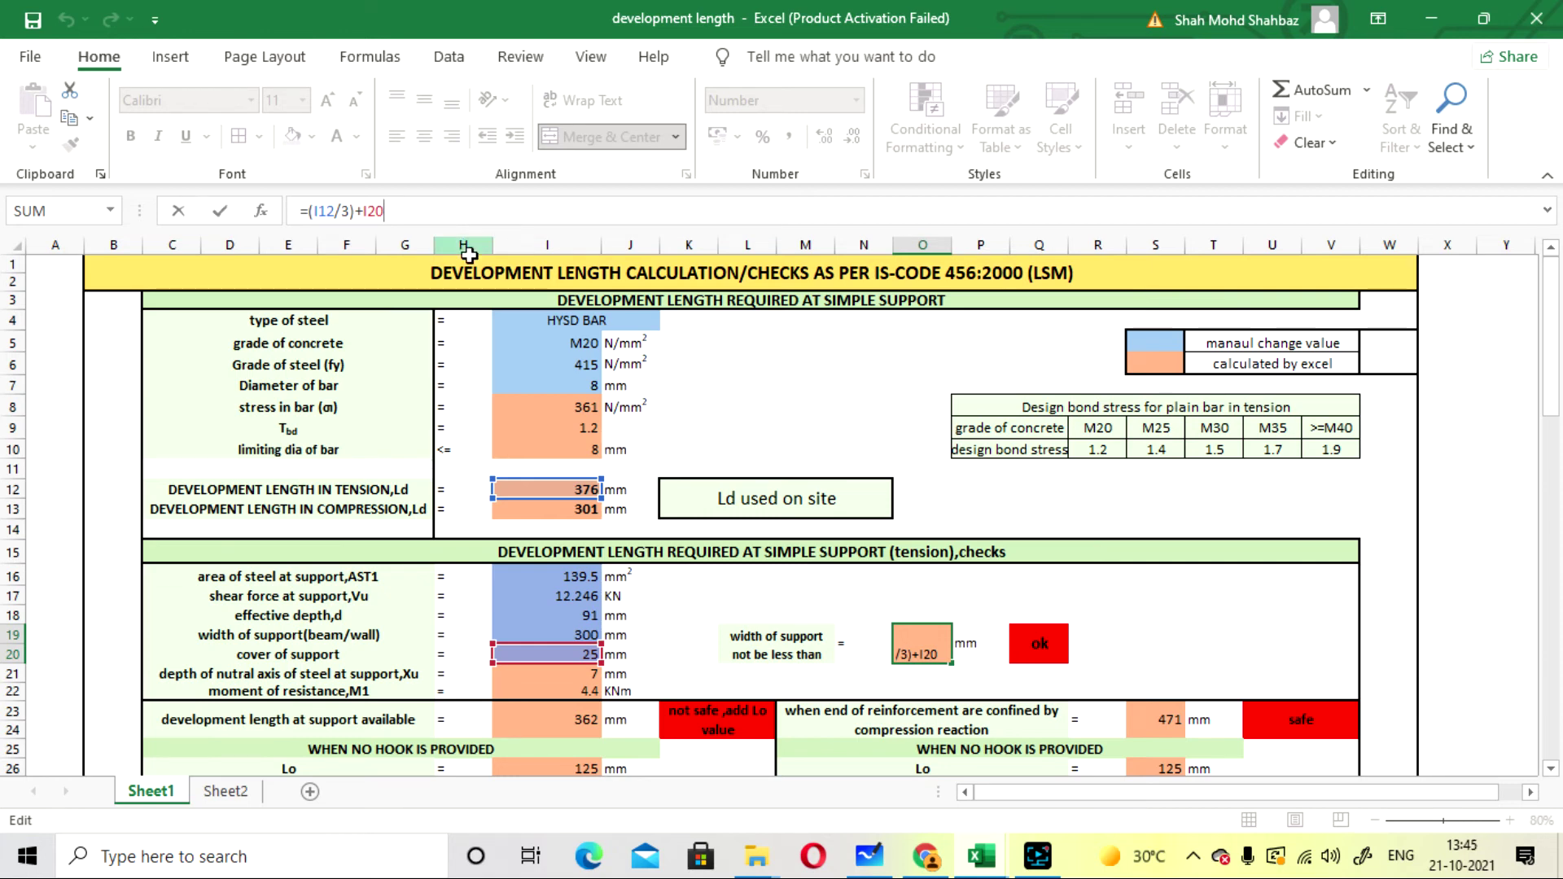
pyautogui.click(560, 345)
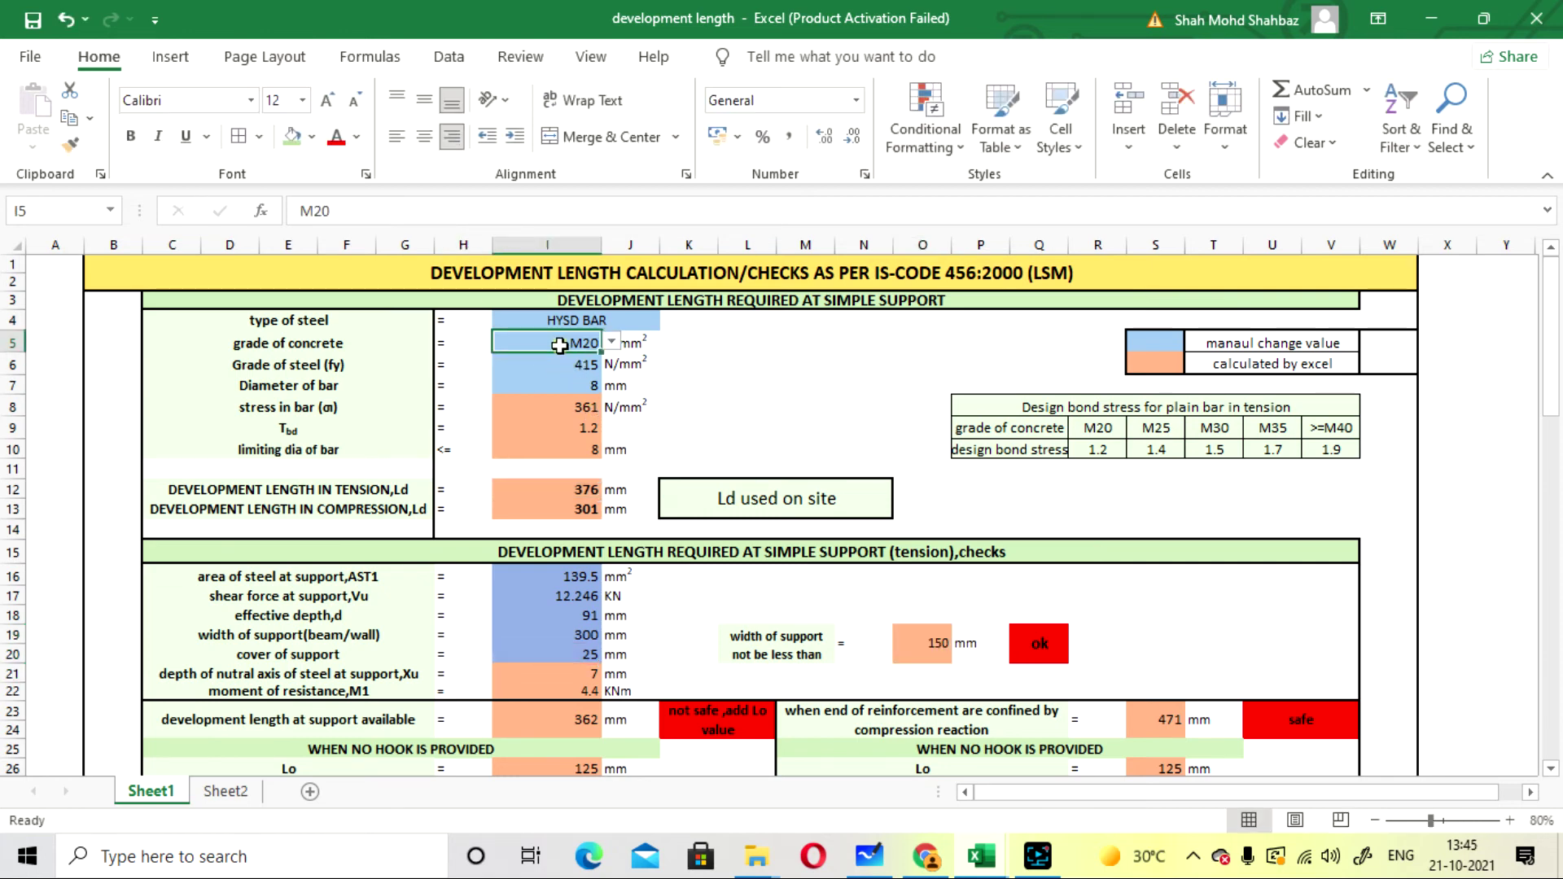
# Try a bar diameter of 10 mm to see its effect on the minimum width of support, and undo the change.
pyautogui.click(570, 386)
pyautogui.write('10')
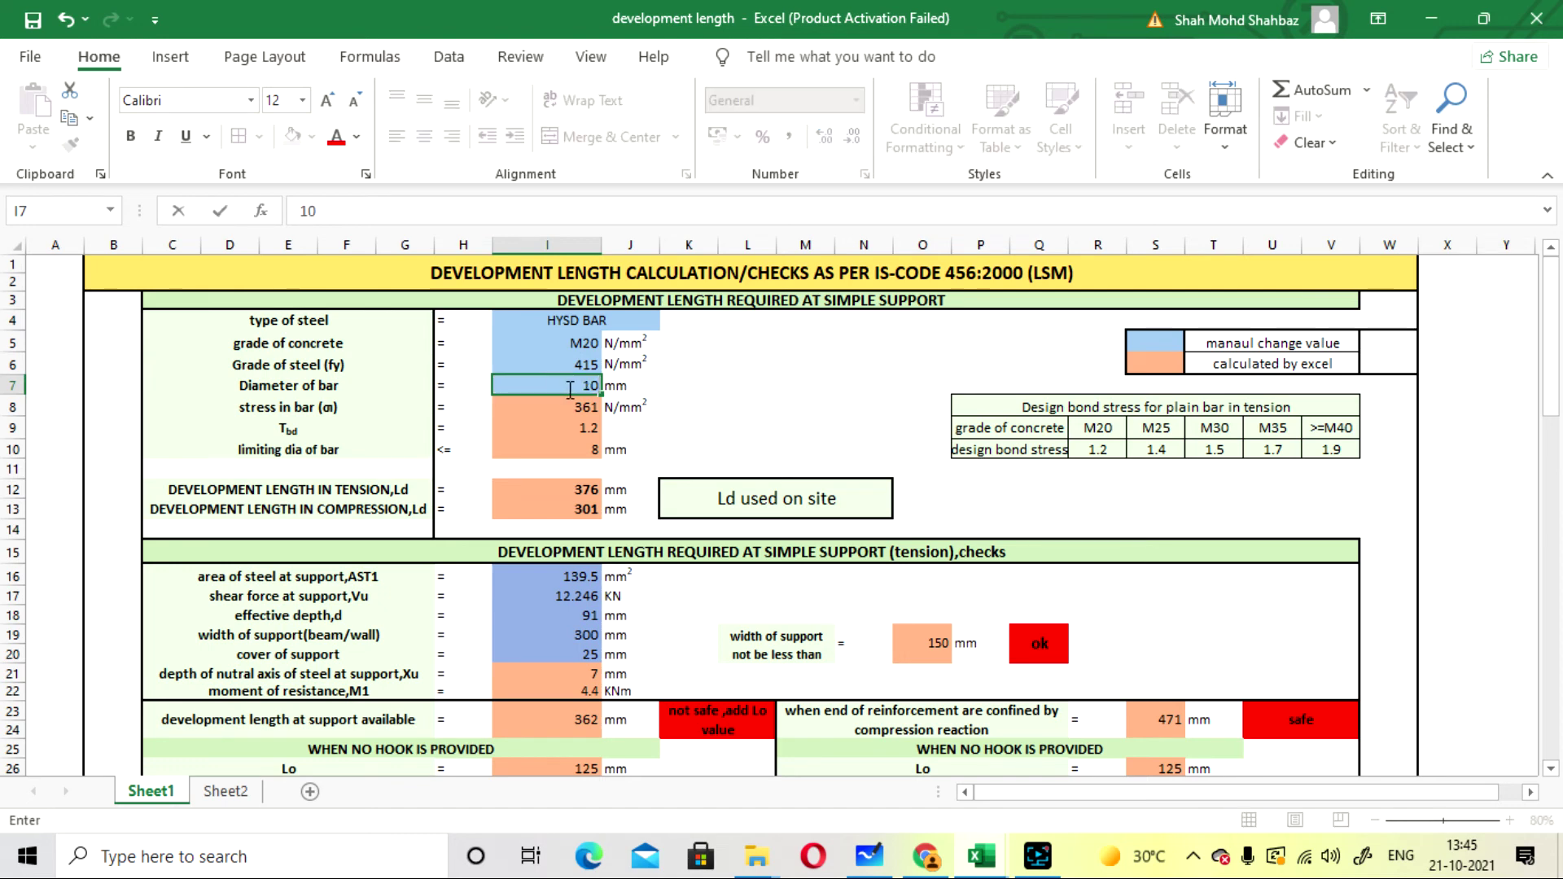
pyautogui.press('Return')
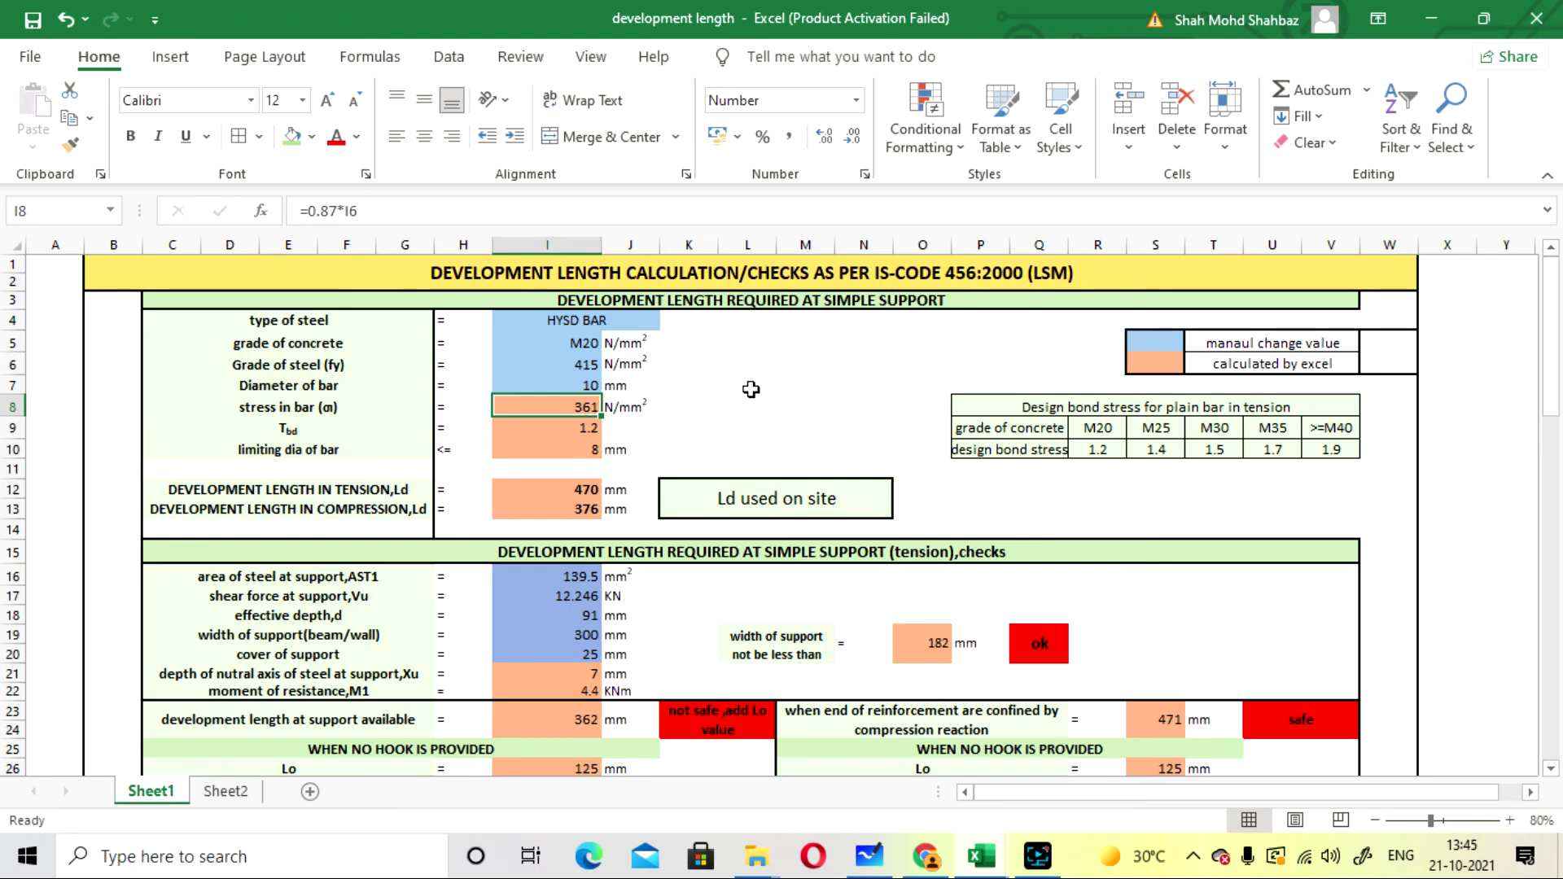
pyautogui.hotkey('ctrl', 'z')
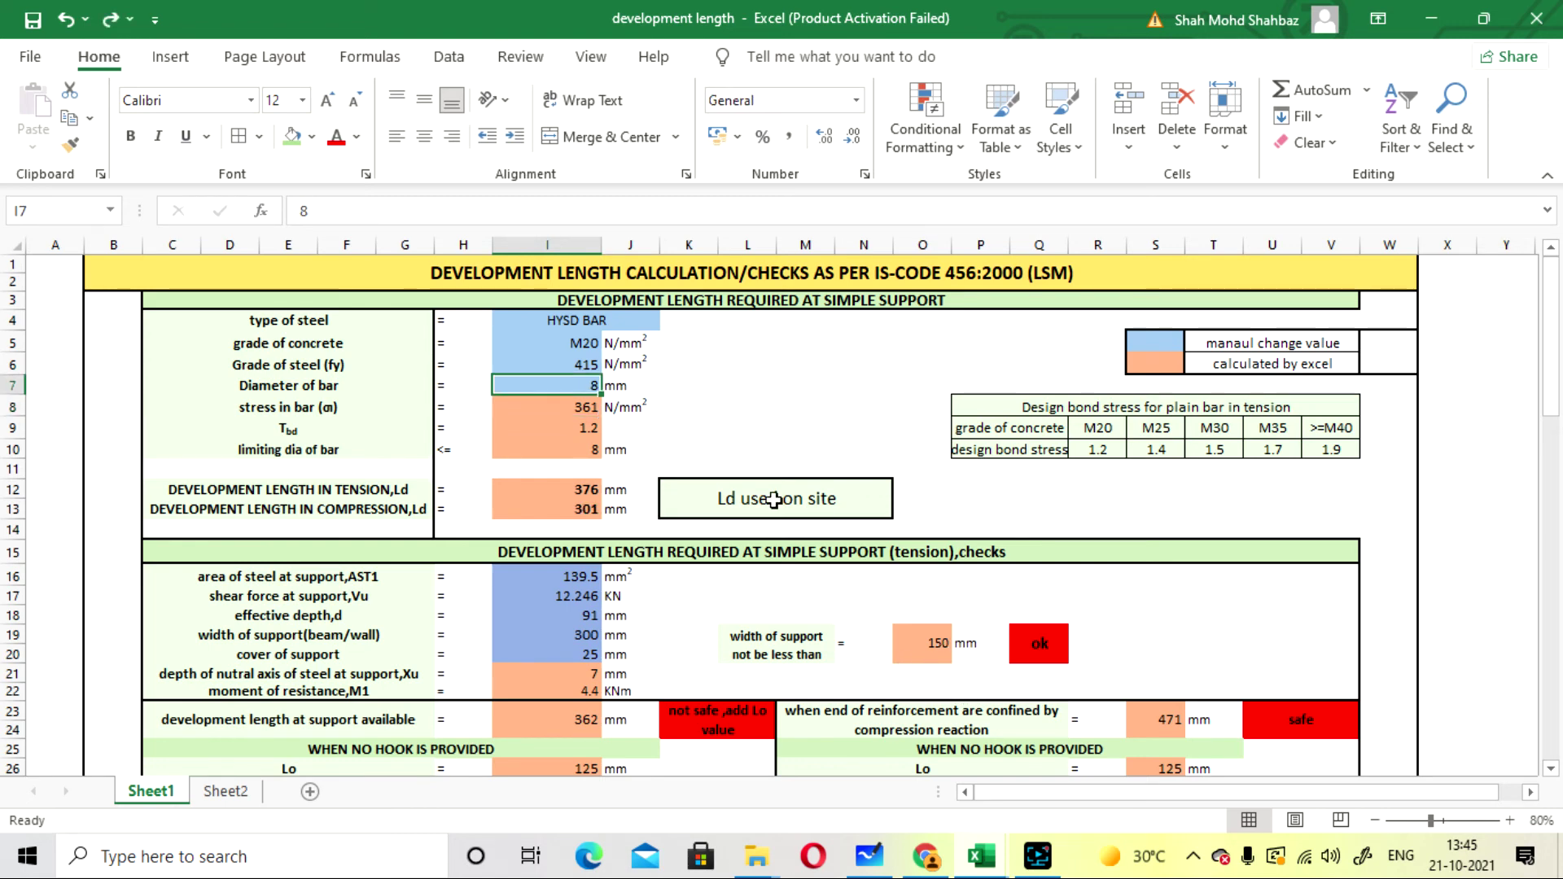
# Trace the cells used by the minimum width of support formula, leaving the formula as it is.
pyautogui.click(924, 641)
pyautogui.click(384, 205)
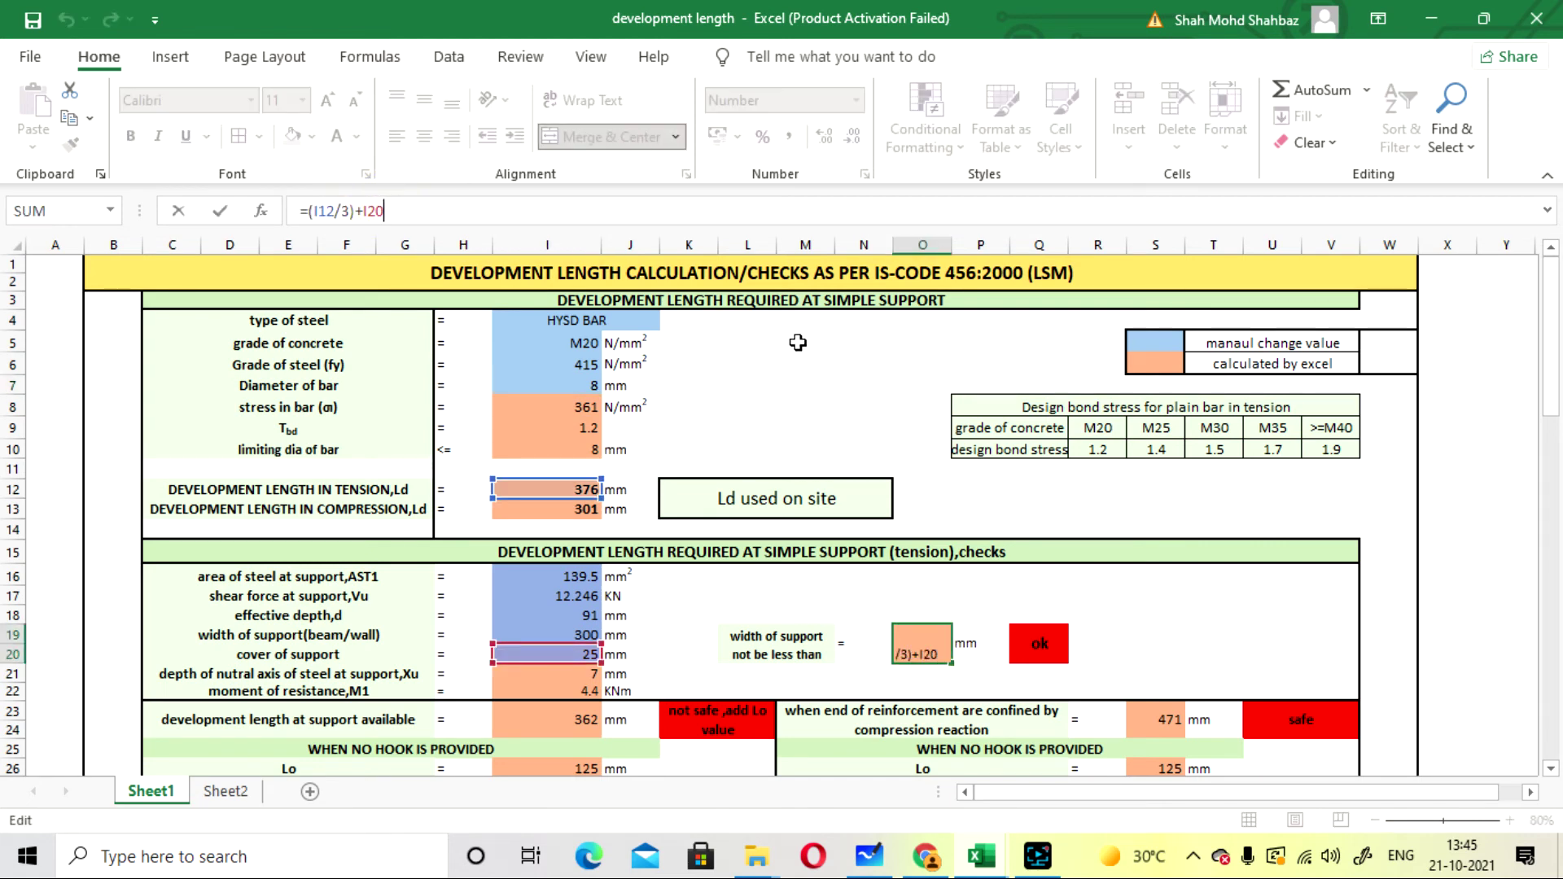
pyautogui.press('Escape')
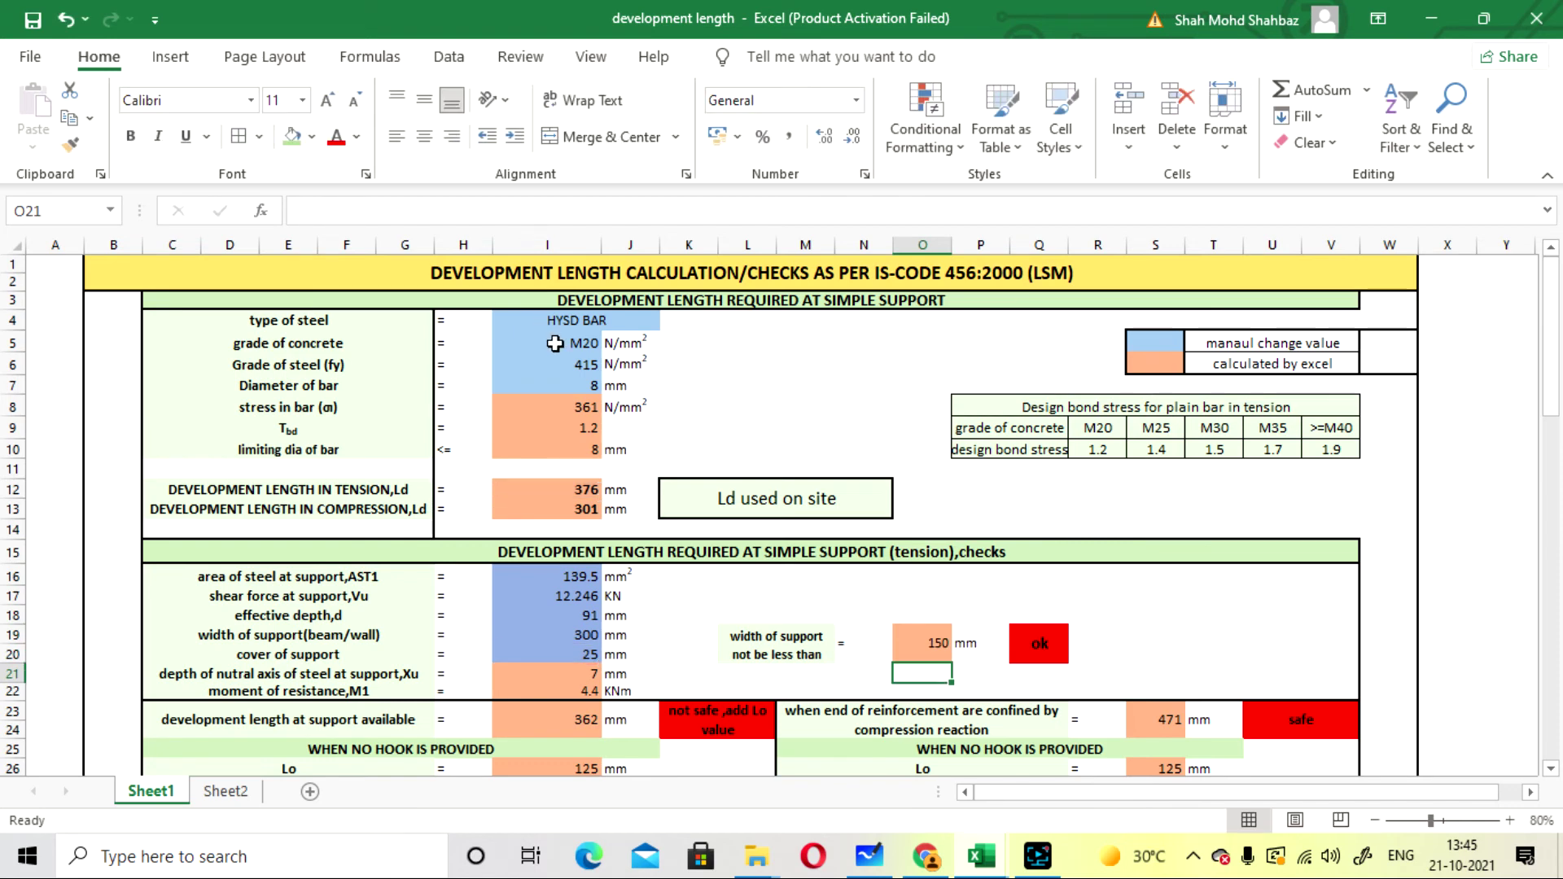
# Try a grade of steel (fy) of 450 N/mm² to see its effect on the support width check, and undo it.
pyautogui.click(553, 344)
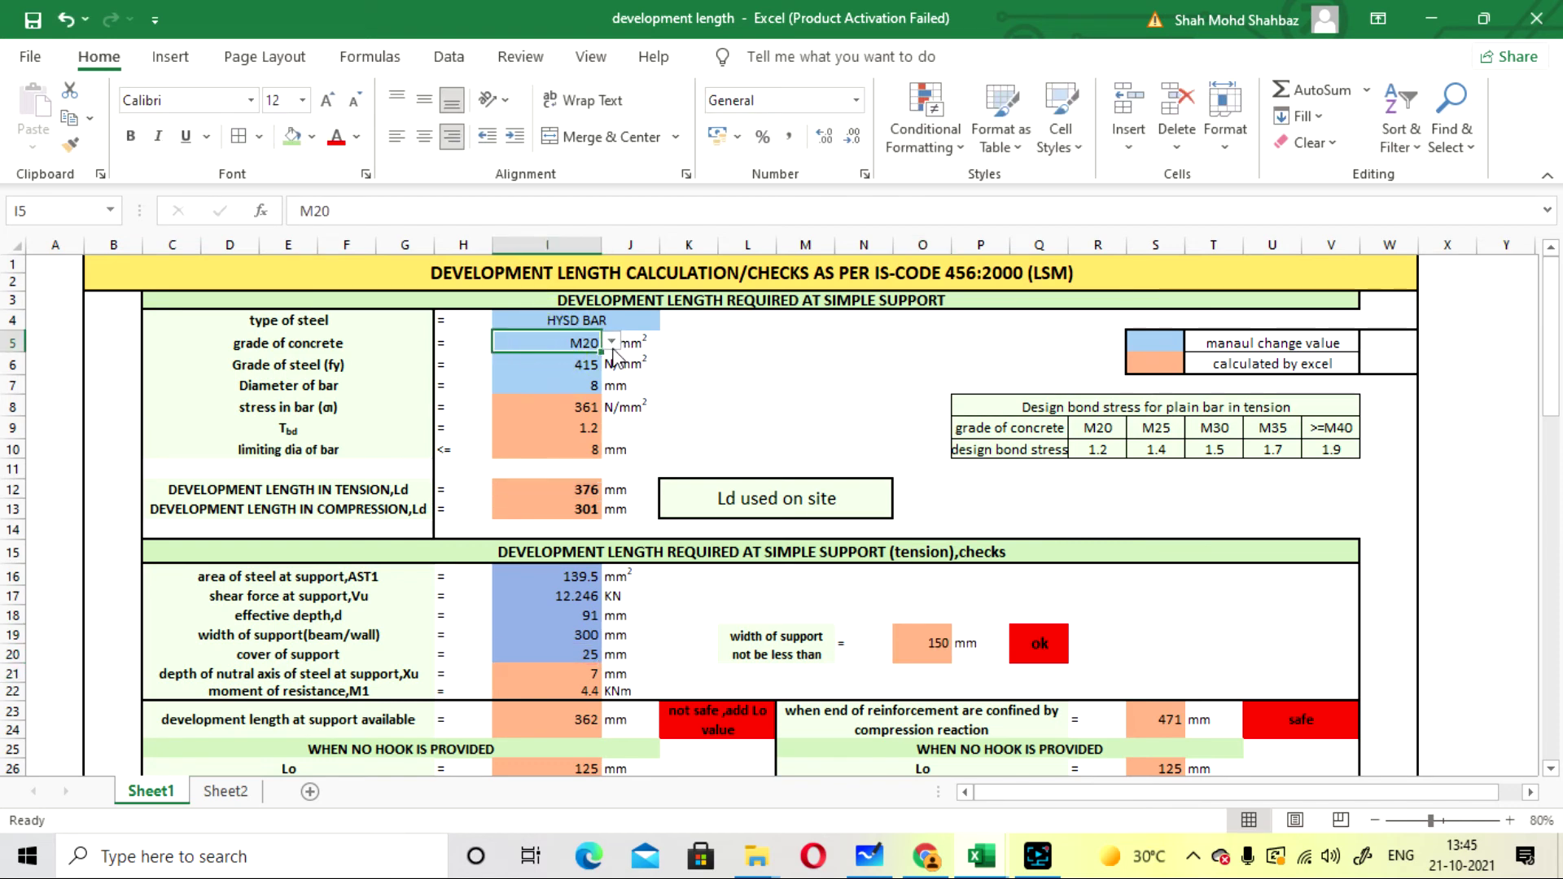
pyautogui.click(546, 367)
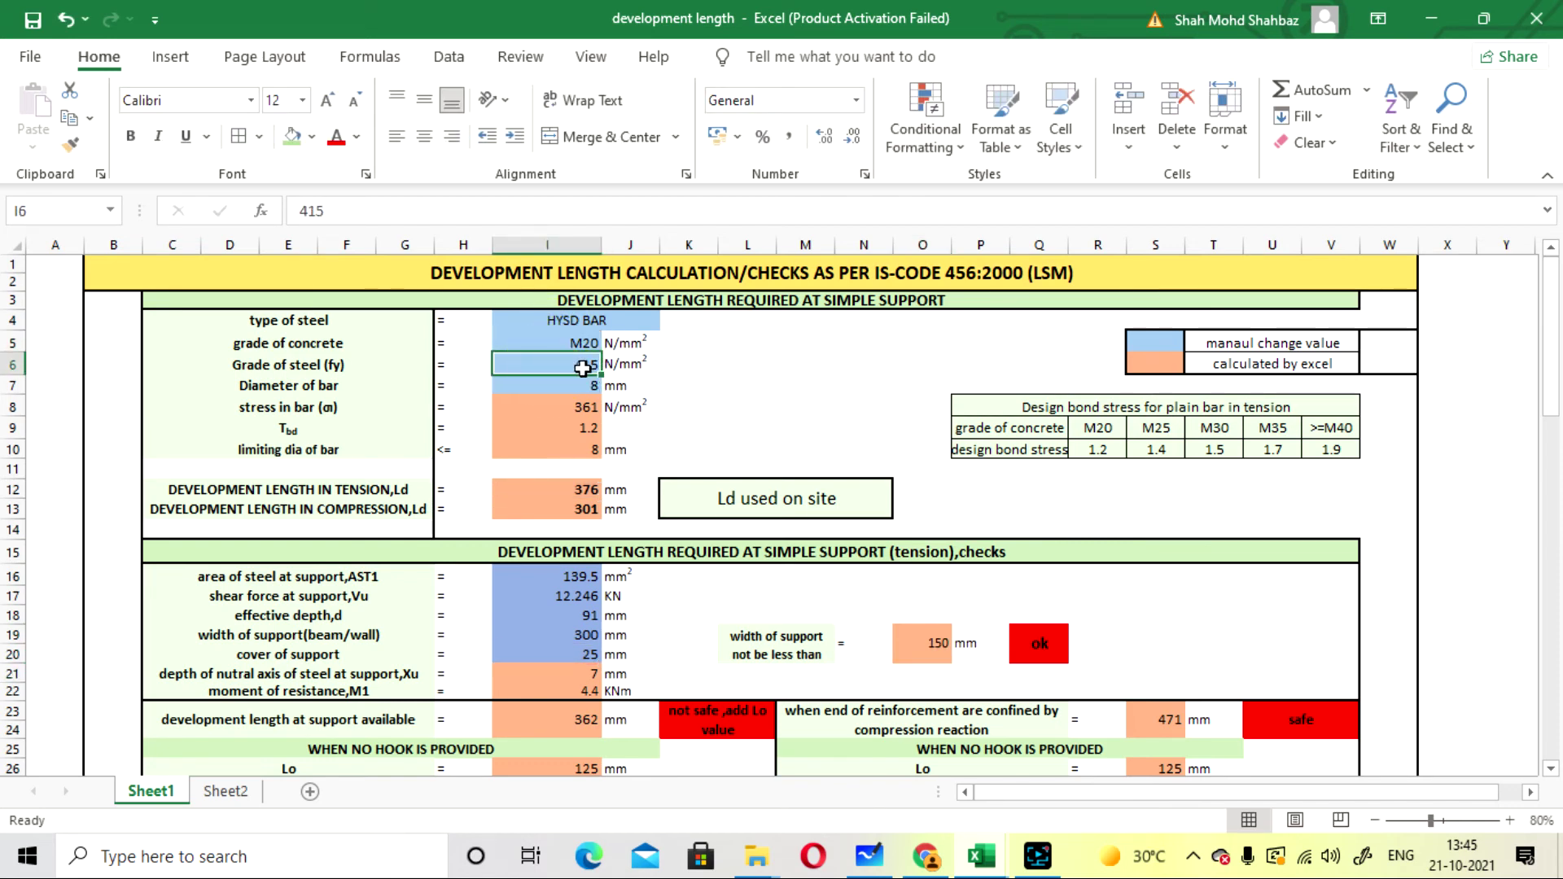
pyautogui.write('45')
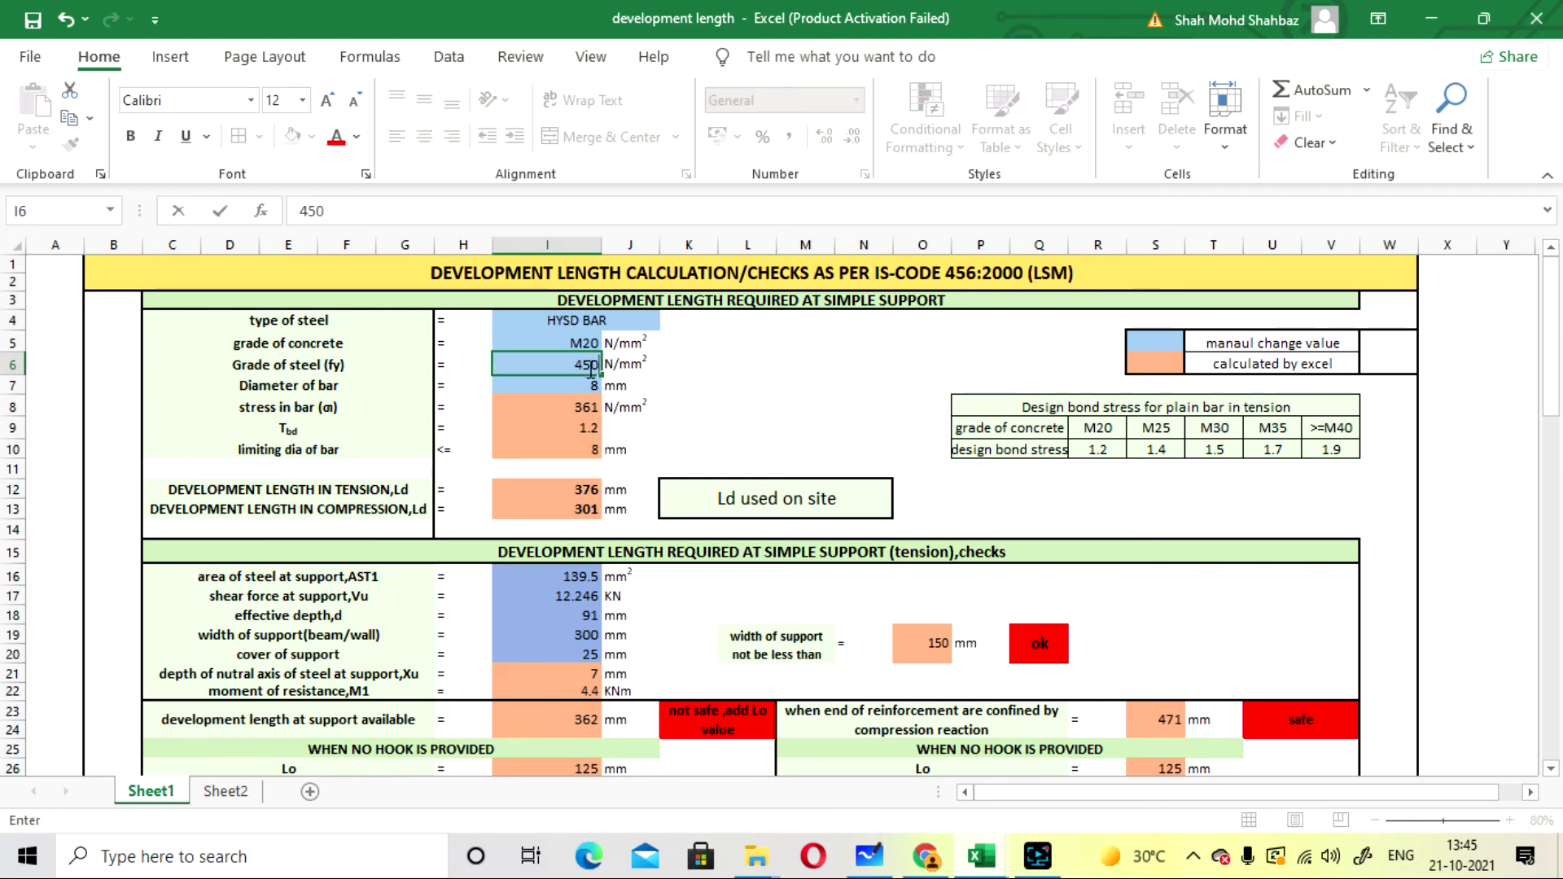
pyautogui.press('Return')
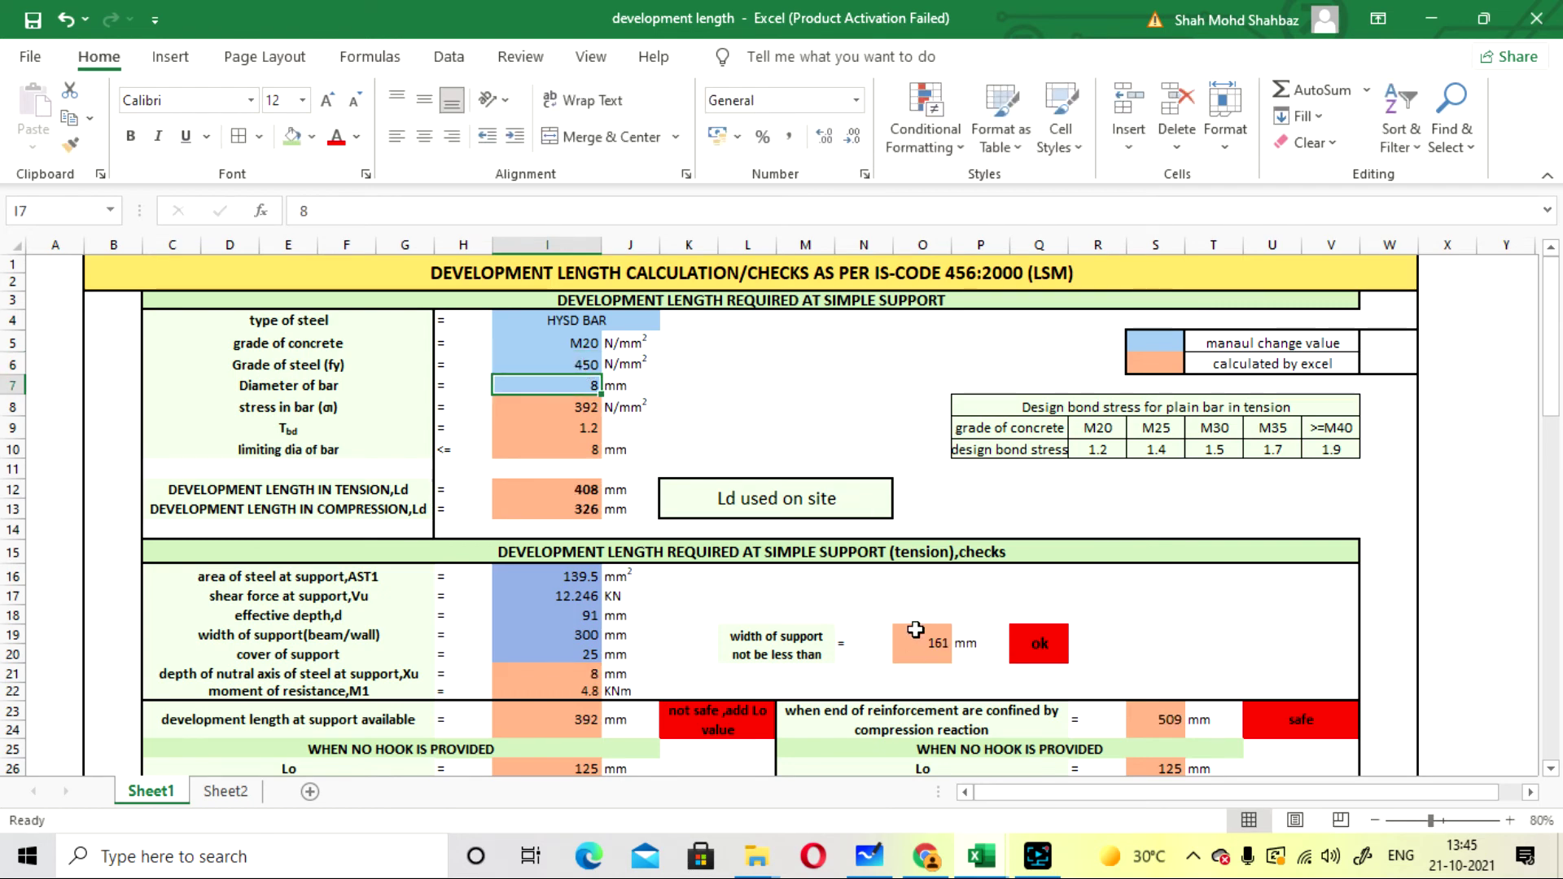
pyautogui.hotkey('ctrl', 'z')
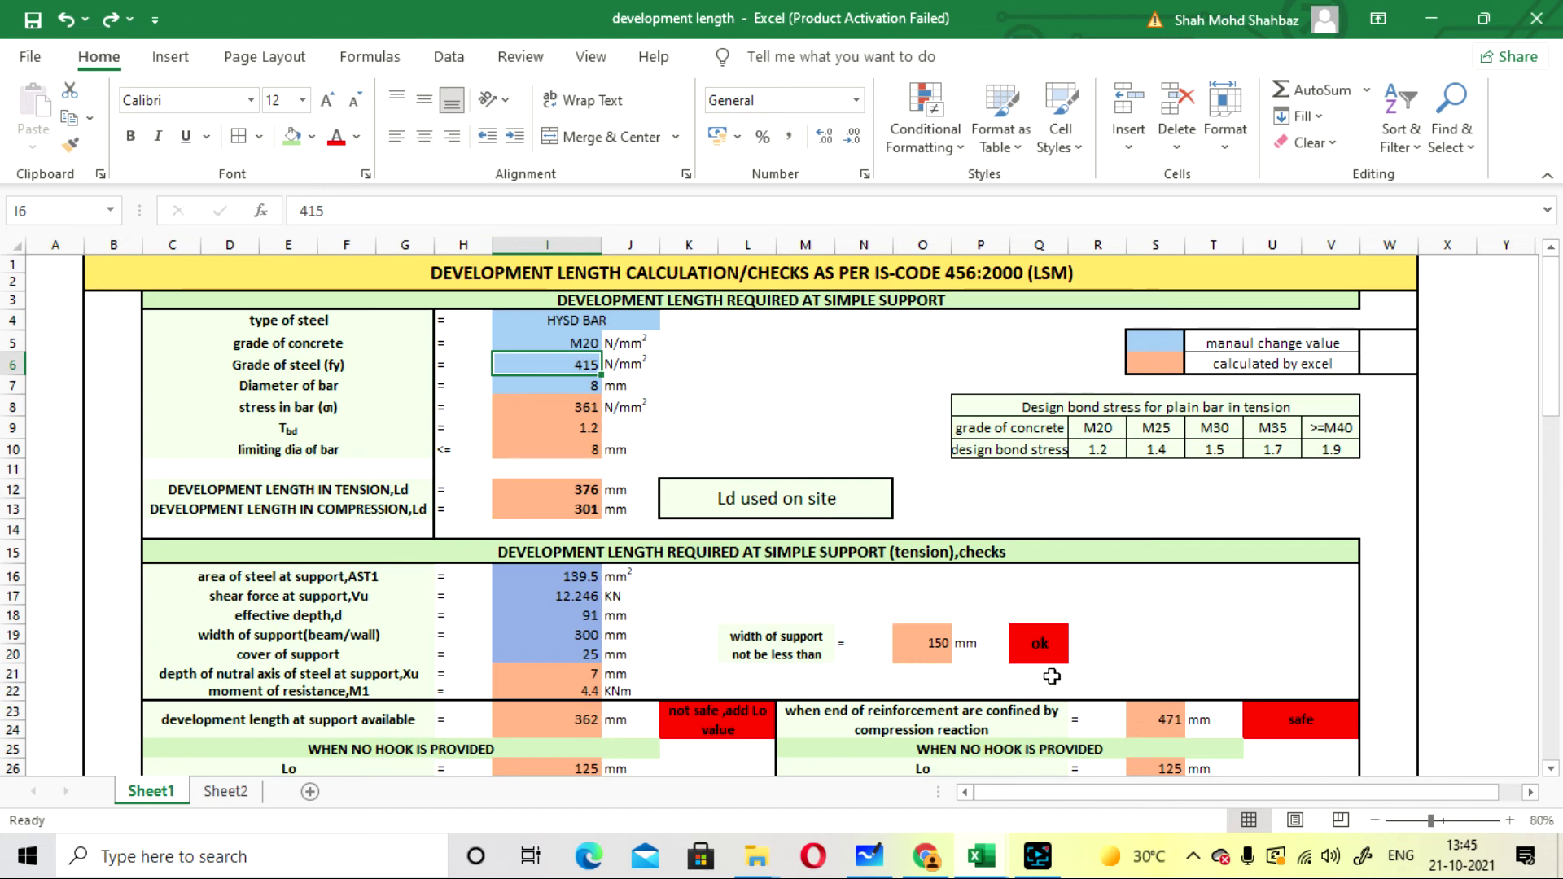
# Inspect the IF formula behind the support width verdict and the cells it compares, leaving it as it is.
pyautogui.click(1041, 645)
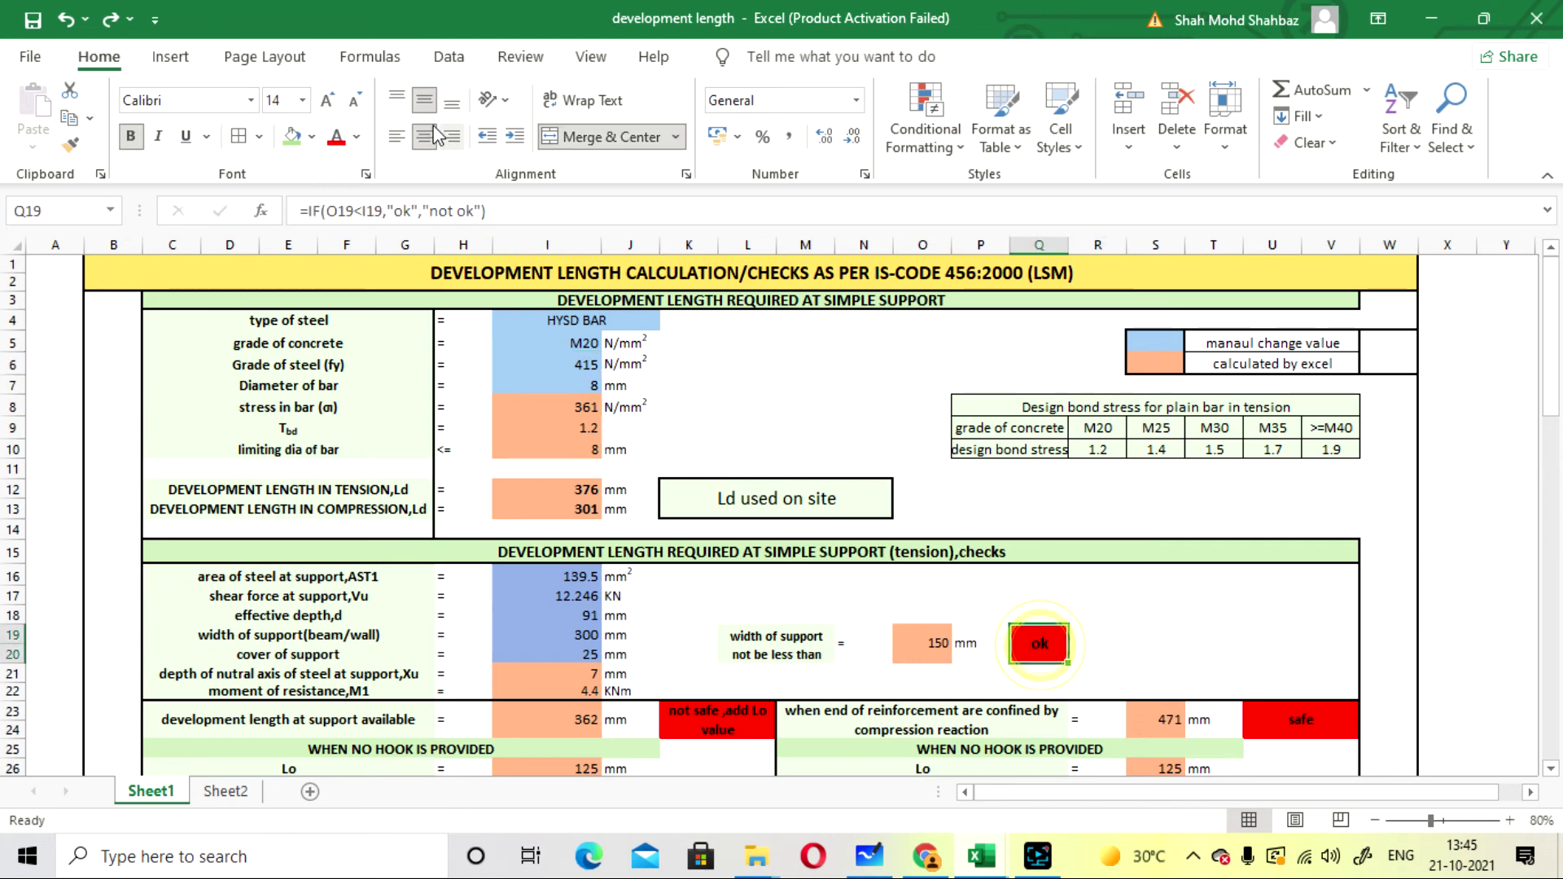
pyautogui.click(515, 211)
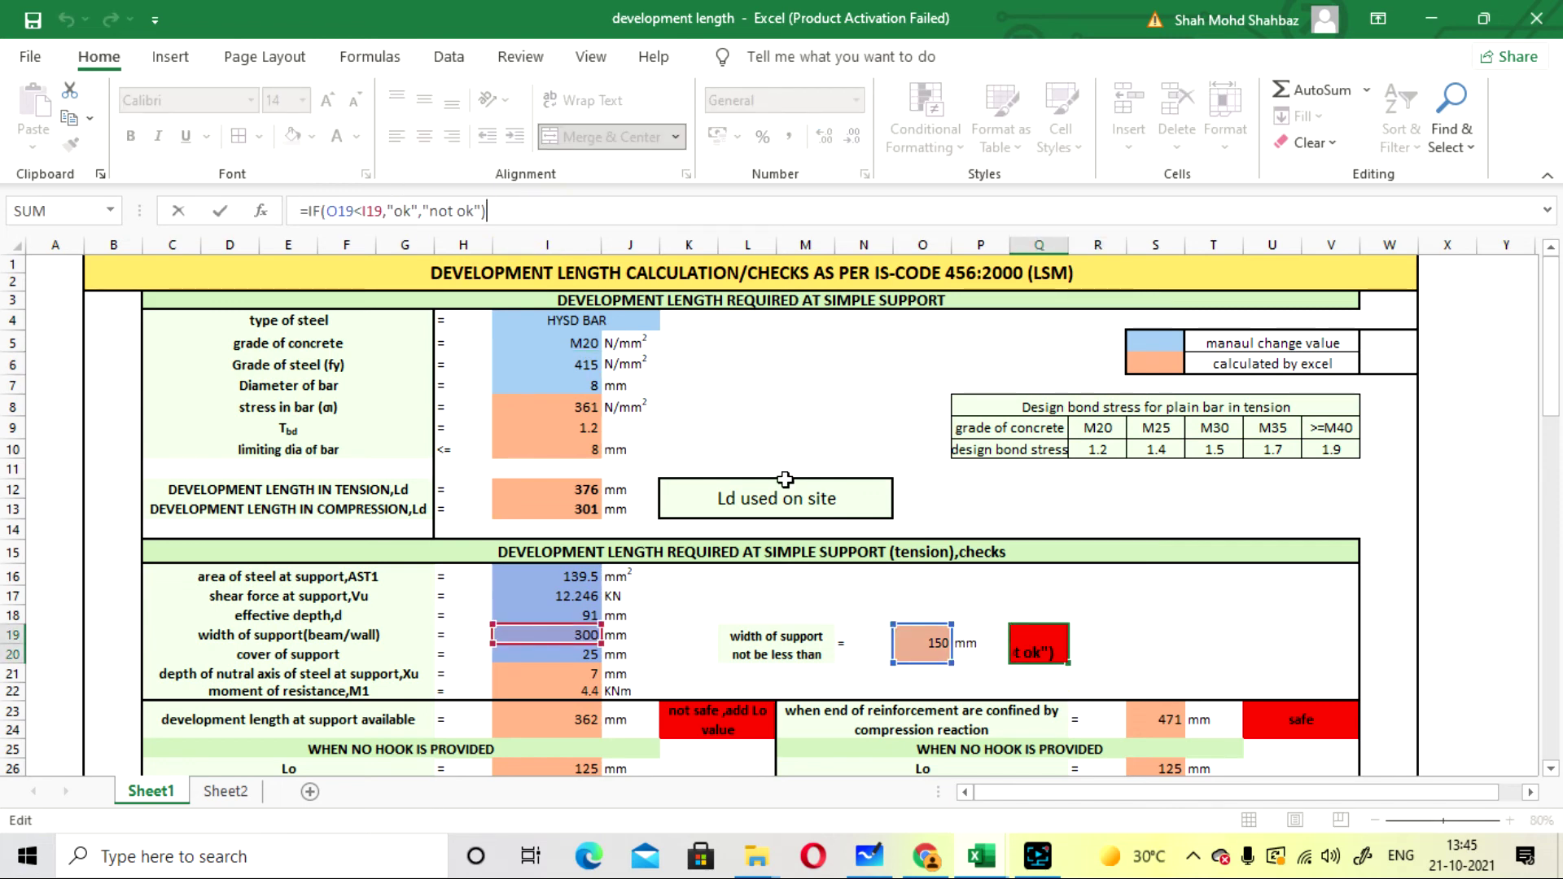
pyautogui.press('Return')
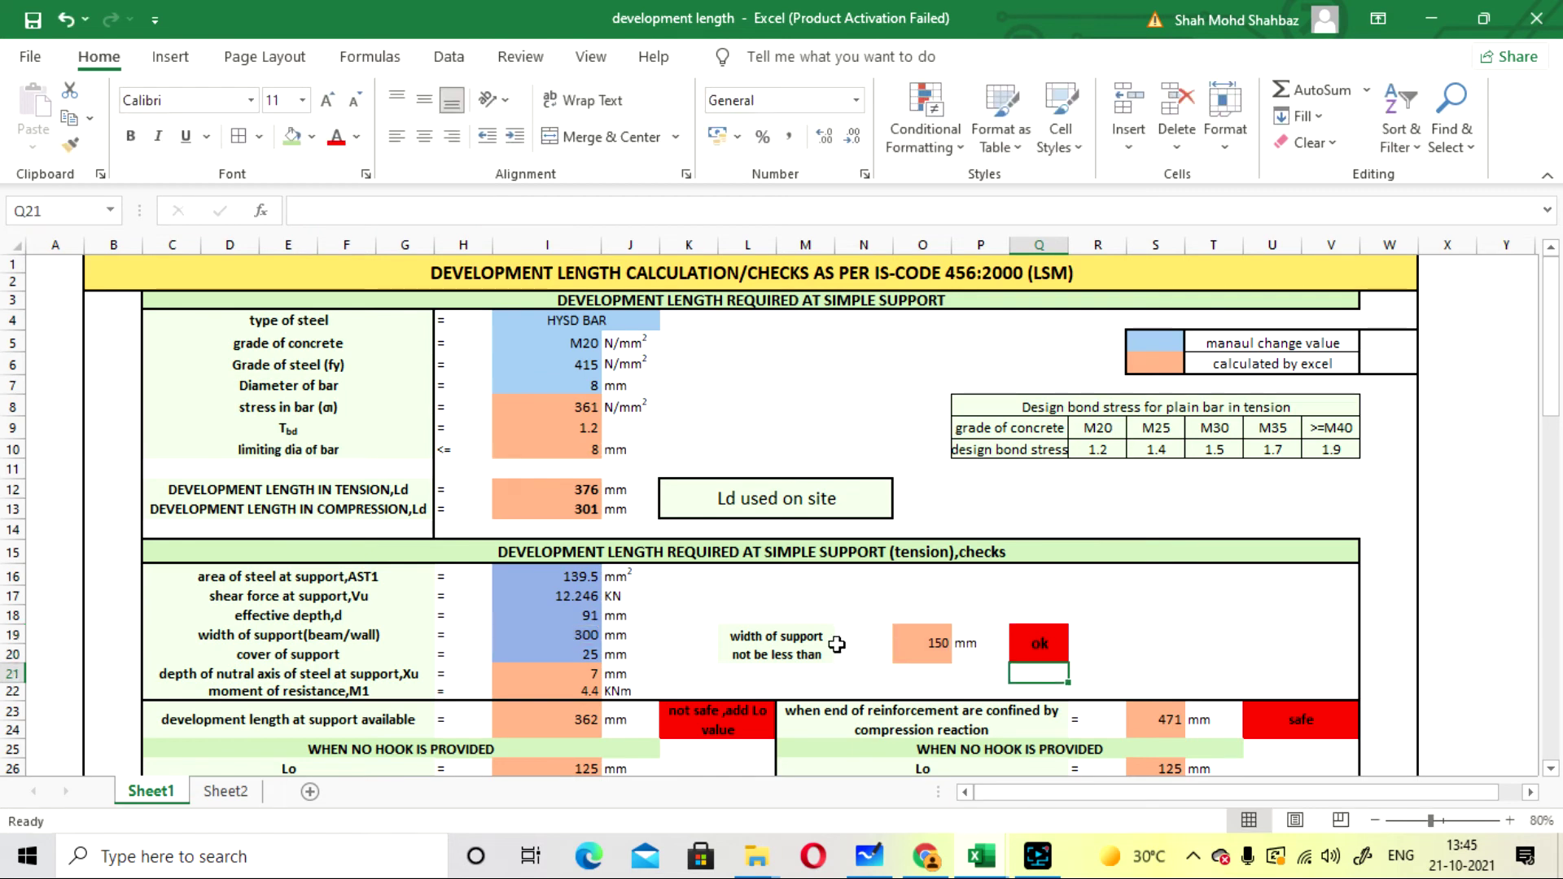
# Inspect the formula for development length at support available in the tension checks, and review the hook and bend cases below it.
pyautogui.scroll(-2, 951, 659)
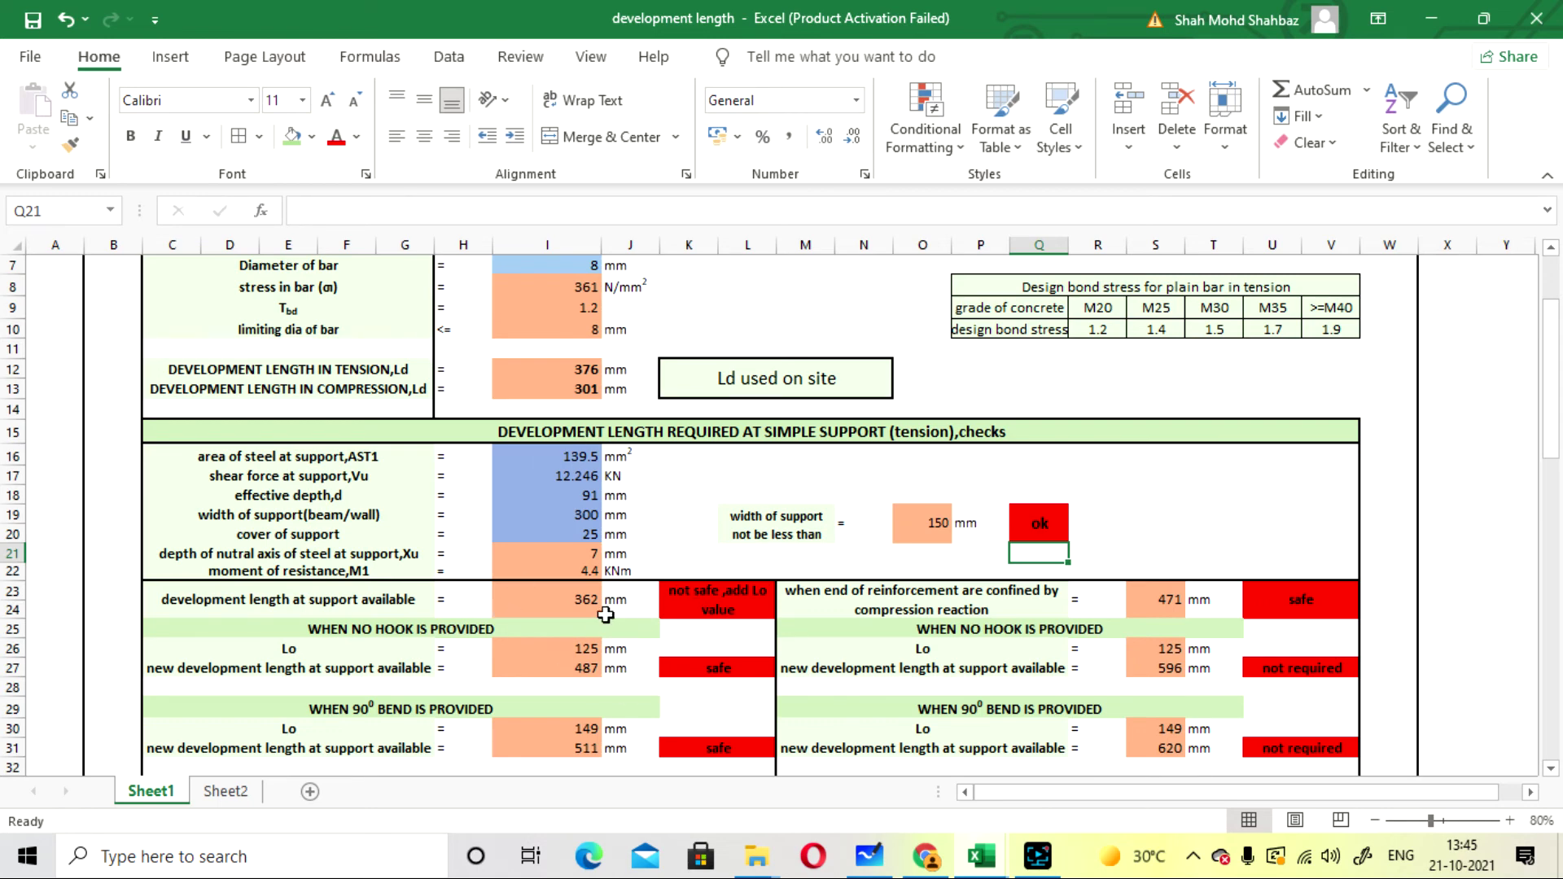
pyautogui.click(561, 595)
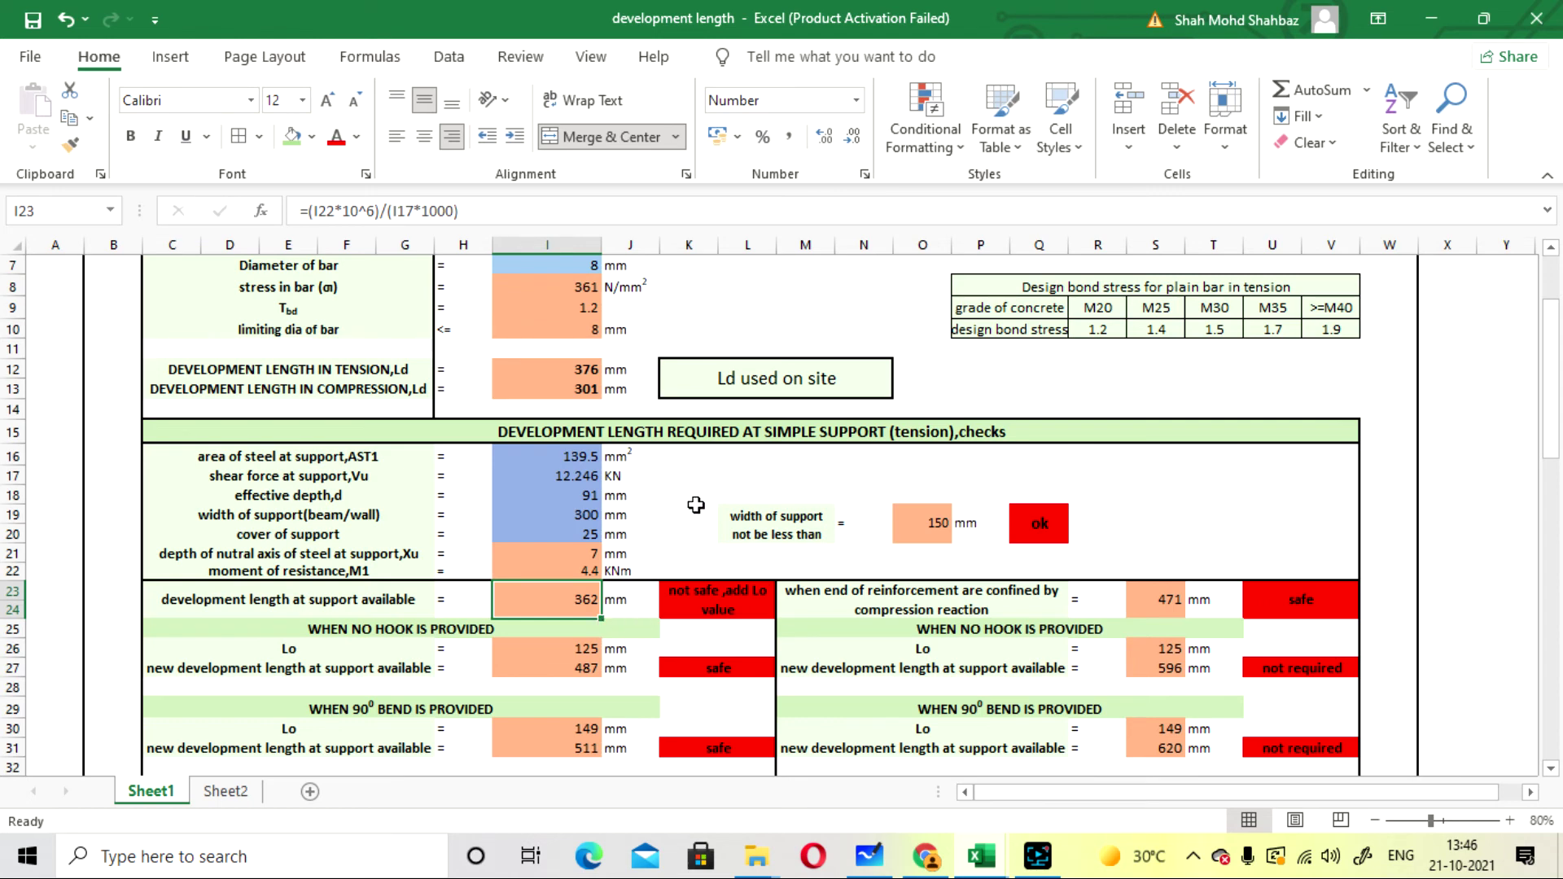
pyautogui.scroll(-3, 696, 505)
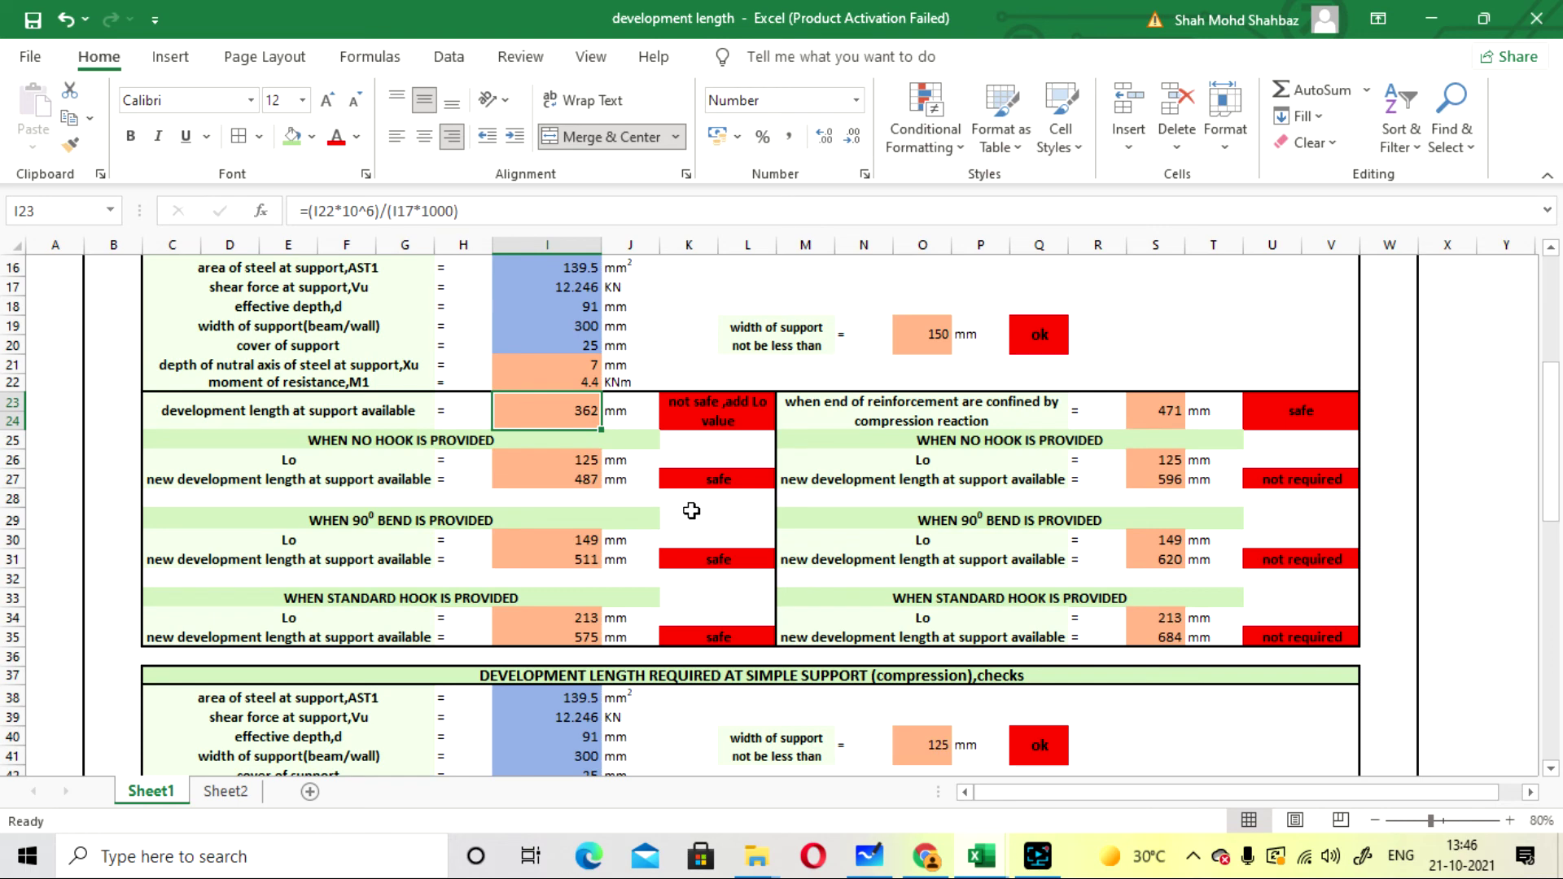
pyautogui.scroll(1, 635, 448)
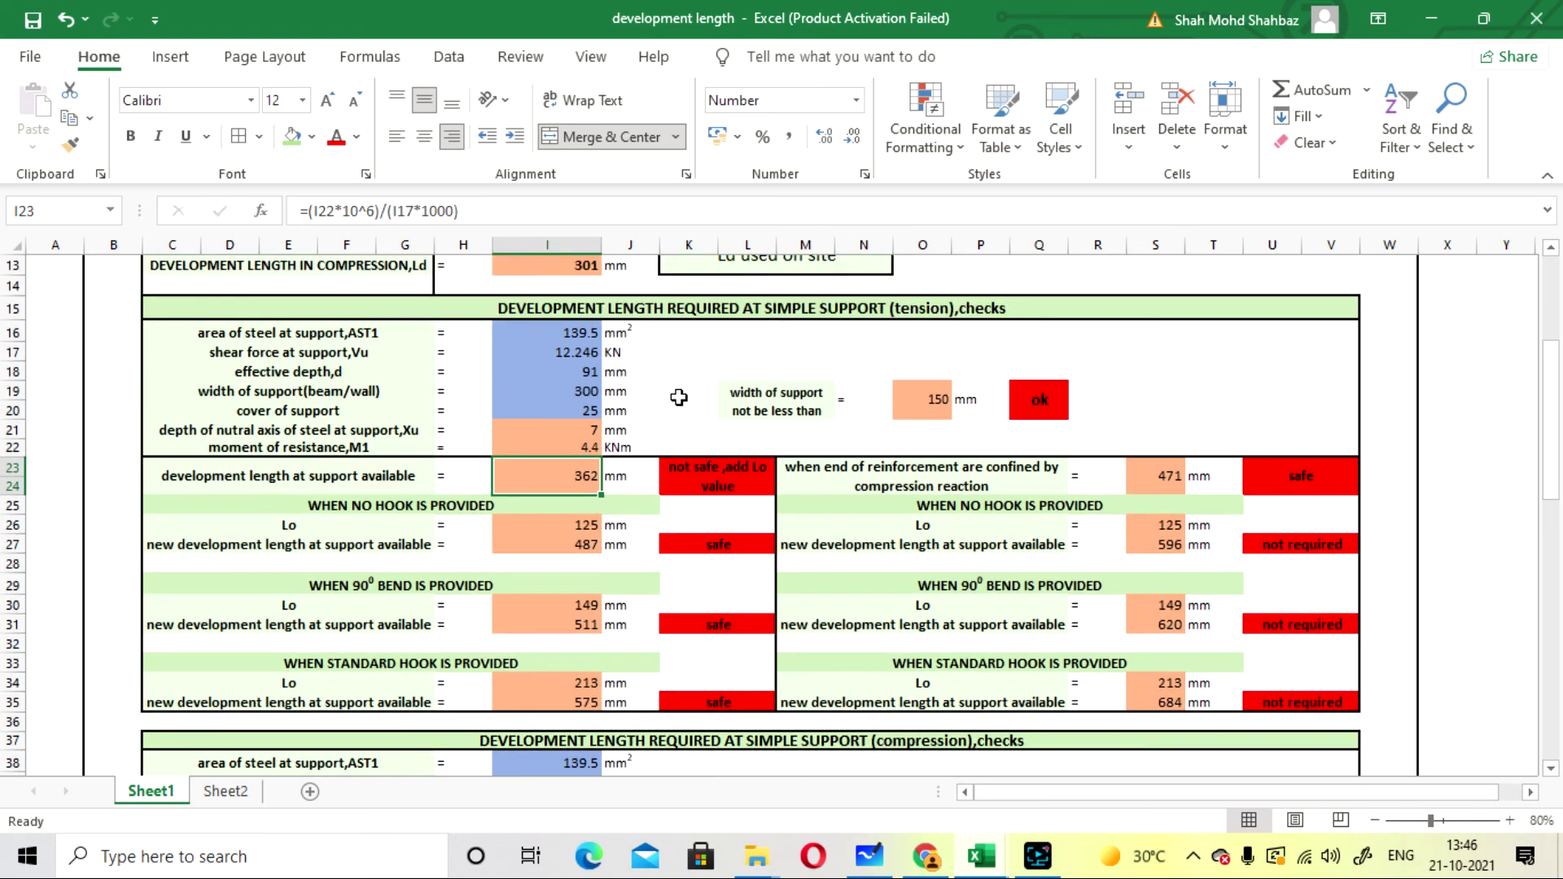
pyautogui.scroll(1, 679, 398)
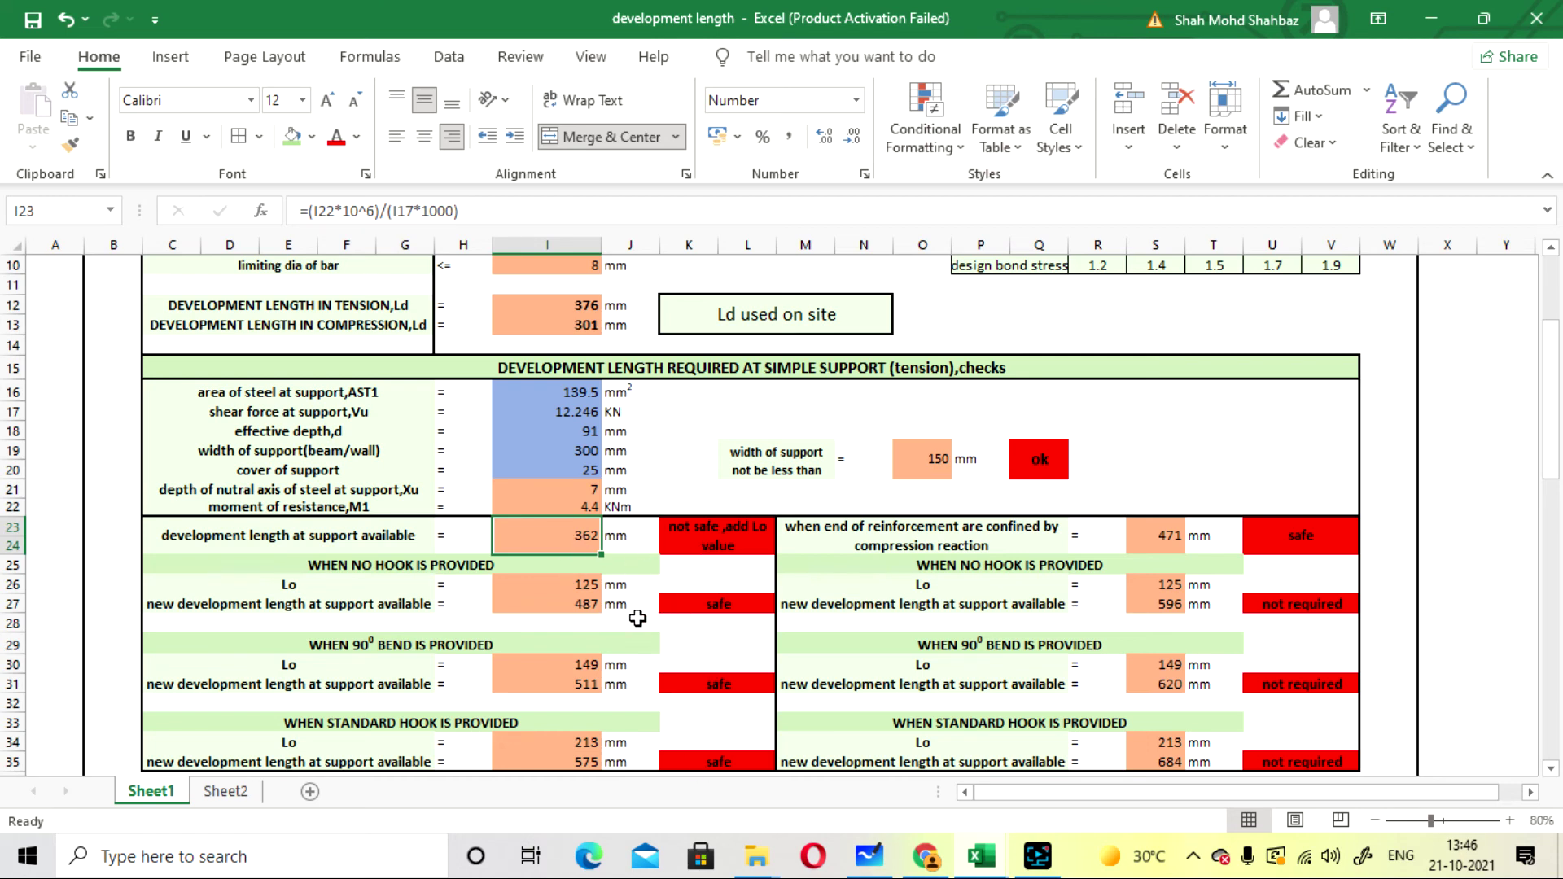
pyautogui.scroll(-1, 540, 587)
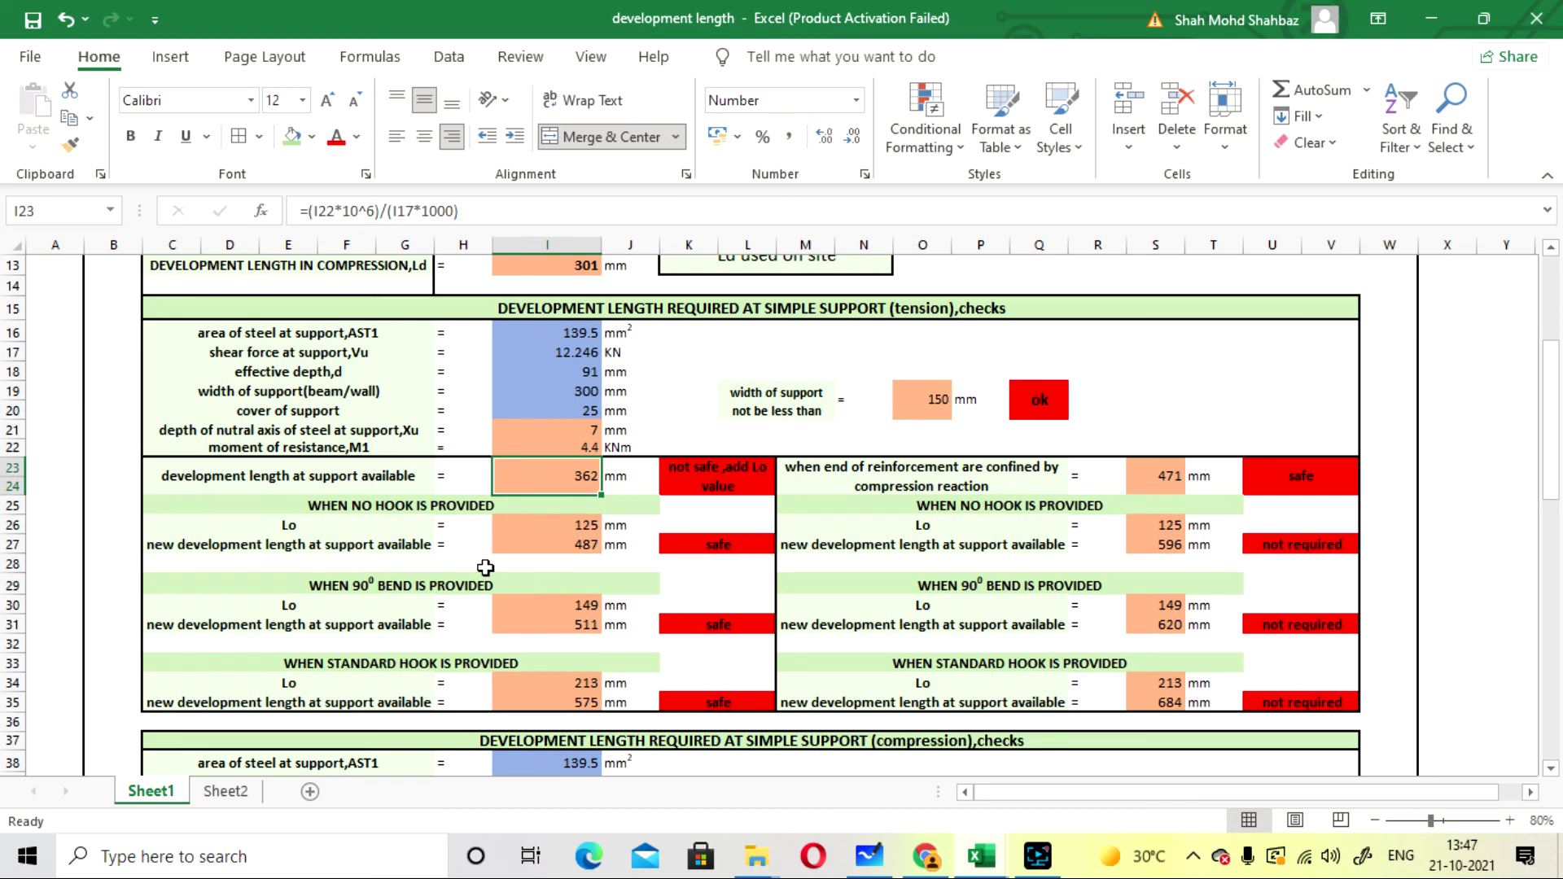
# Inspect the Lo formula for the no-hook case and compare the new available development lengths with the required tension length.
pyautogui.click(541, 528)
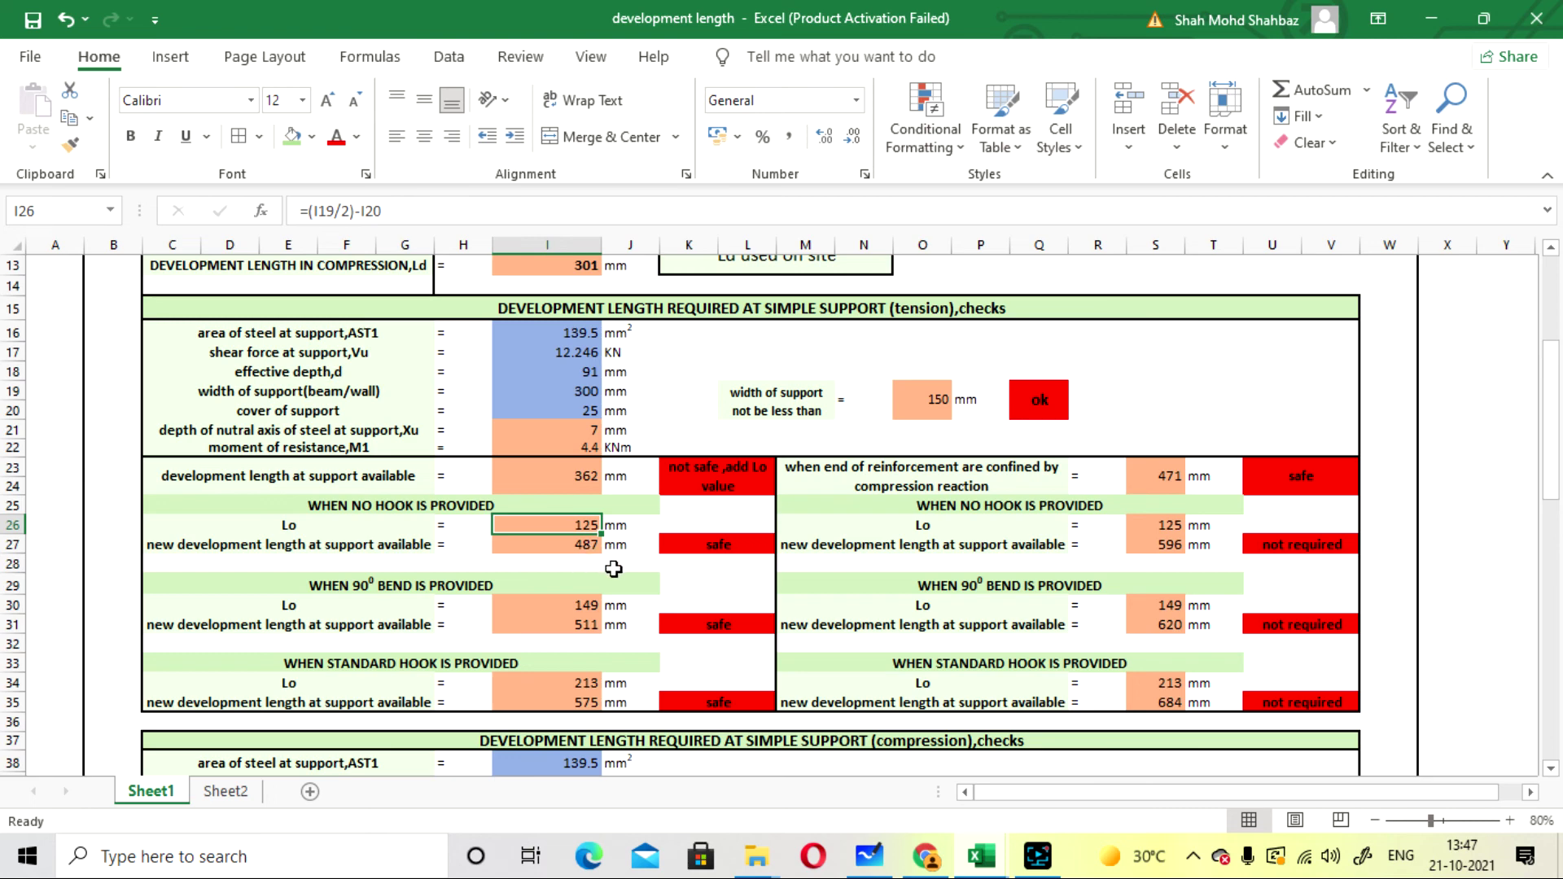
pyautogui.scroll(1, 617, 570)
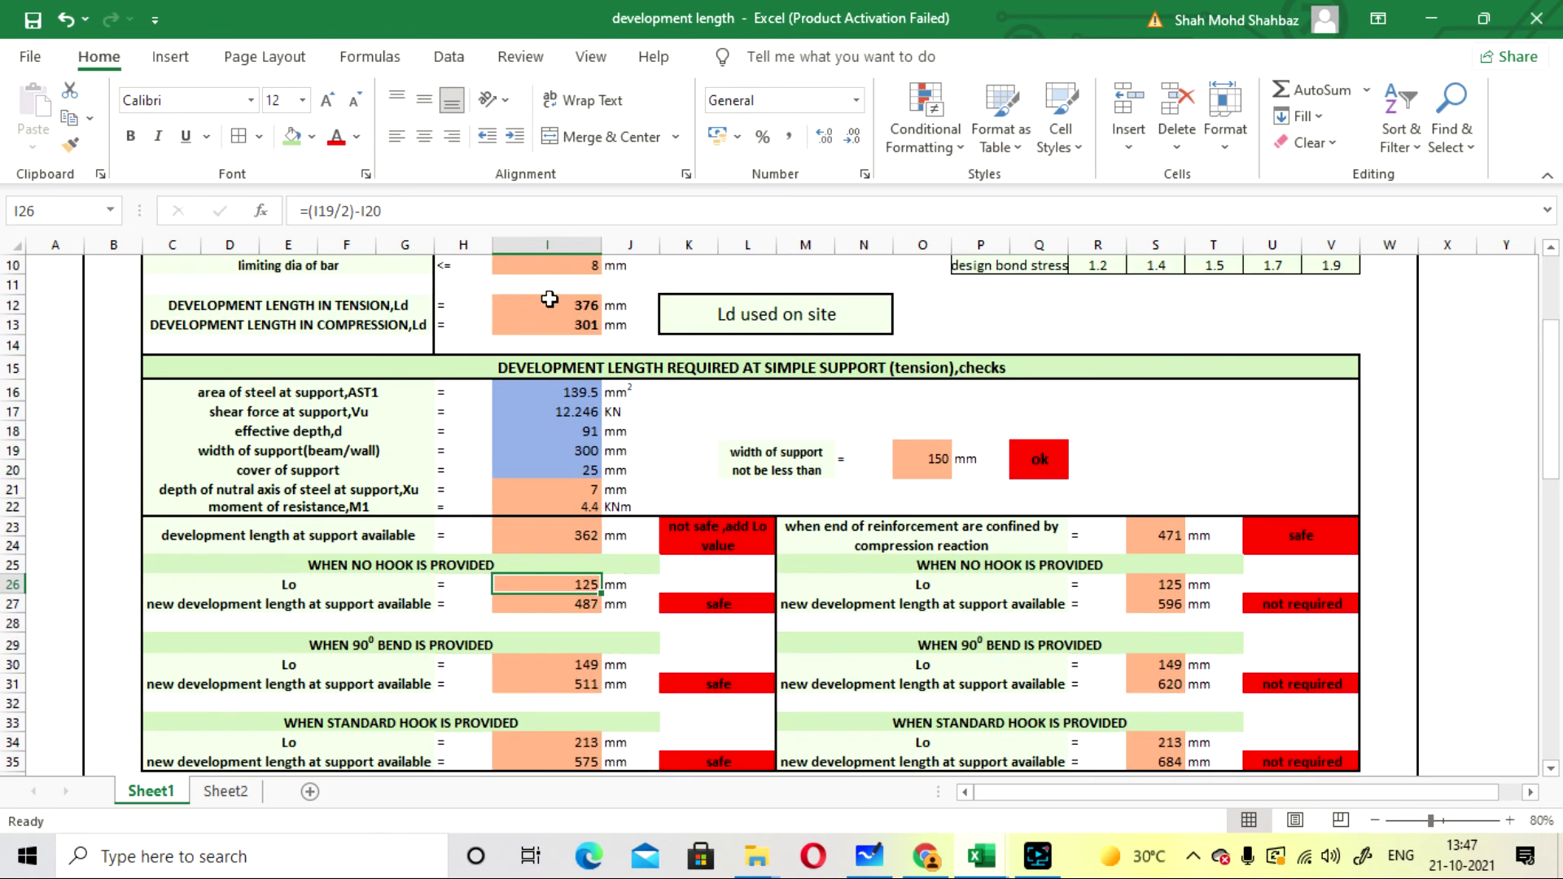
pyautogui.click(731, 622)
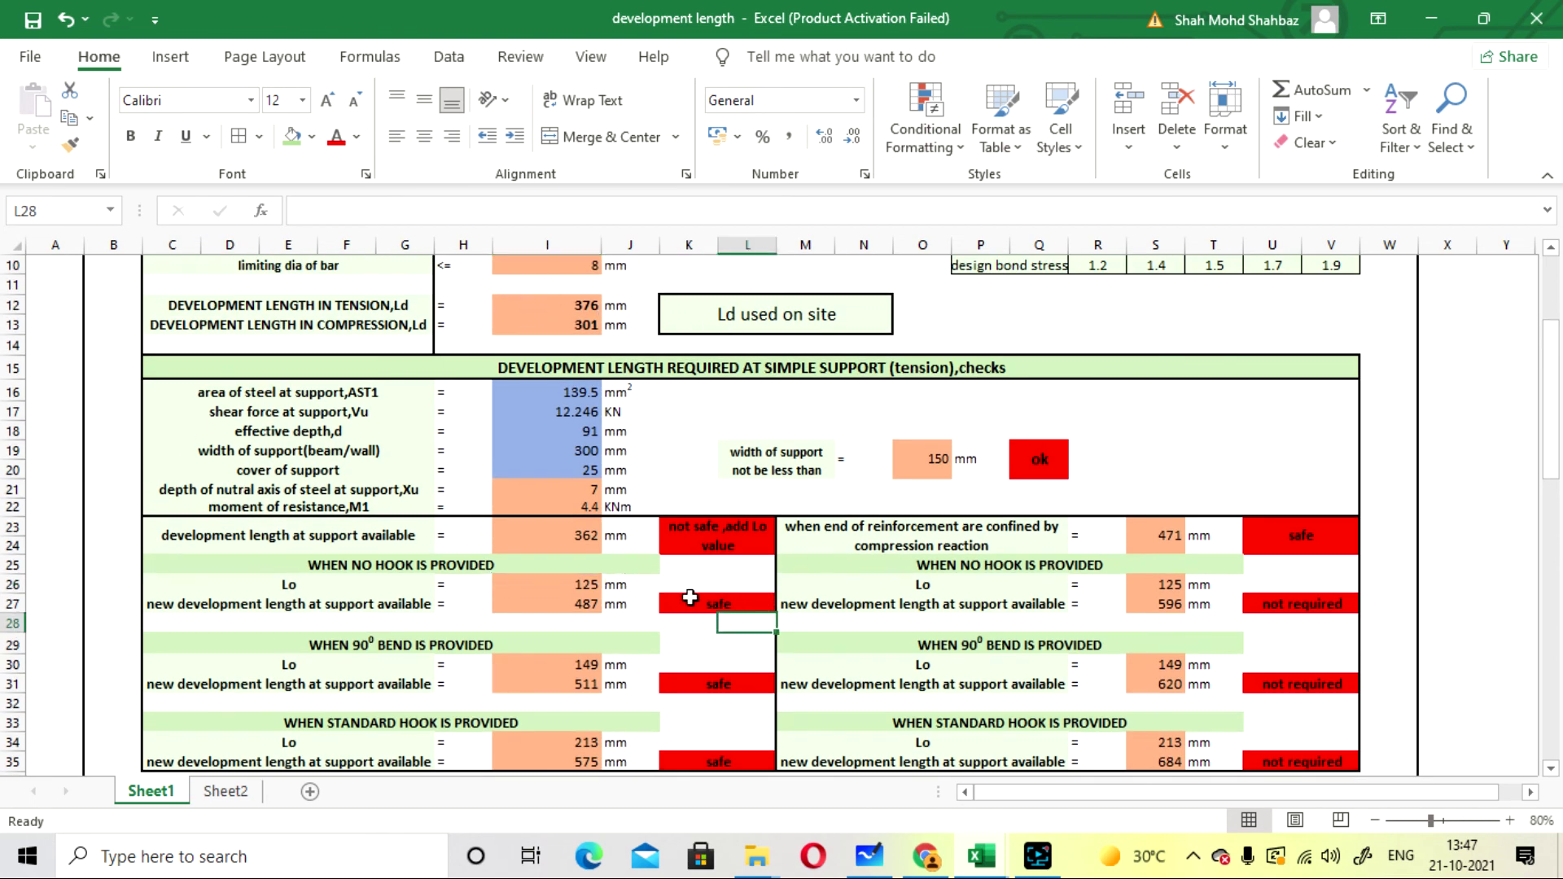
pyautogui.scroll(-1, 688, 600)
pyautogui.scroll(1, 688, 600)
pyautogui.scroll(-1, 676, 662)
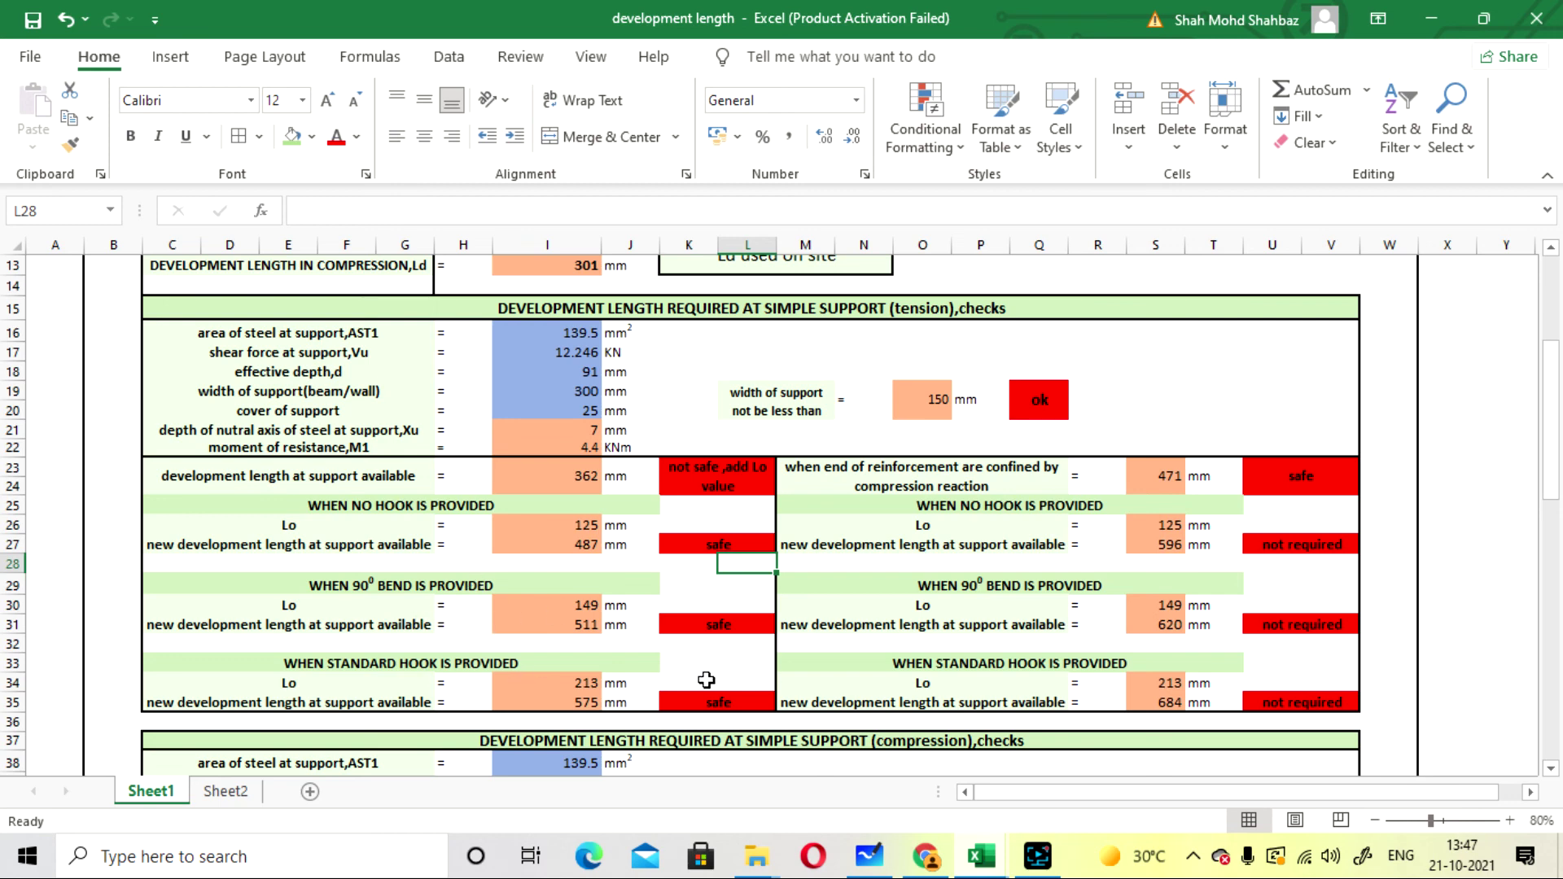
pyautogui.scroll(1, 1237, 626)
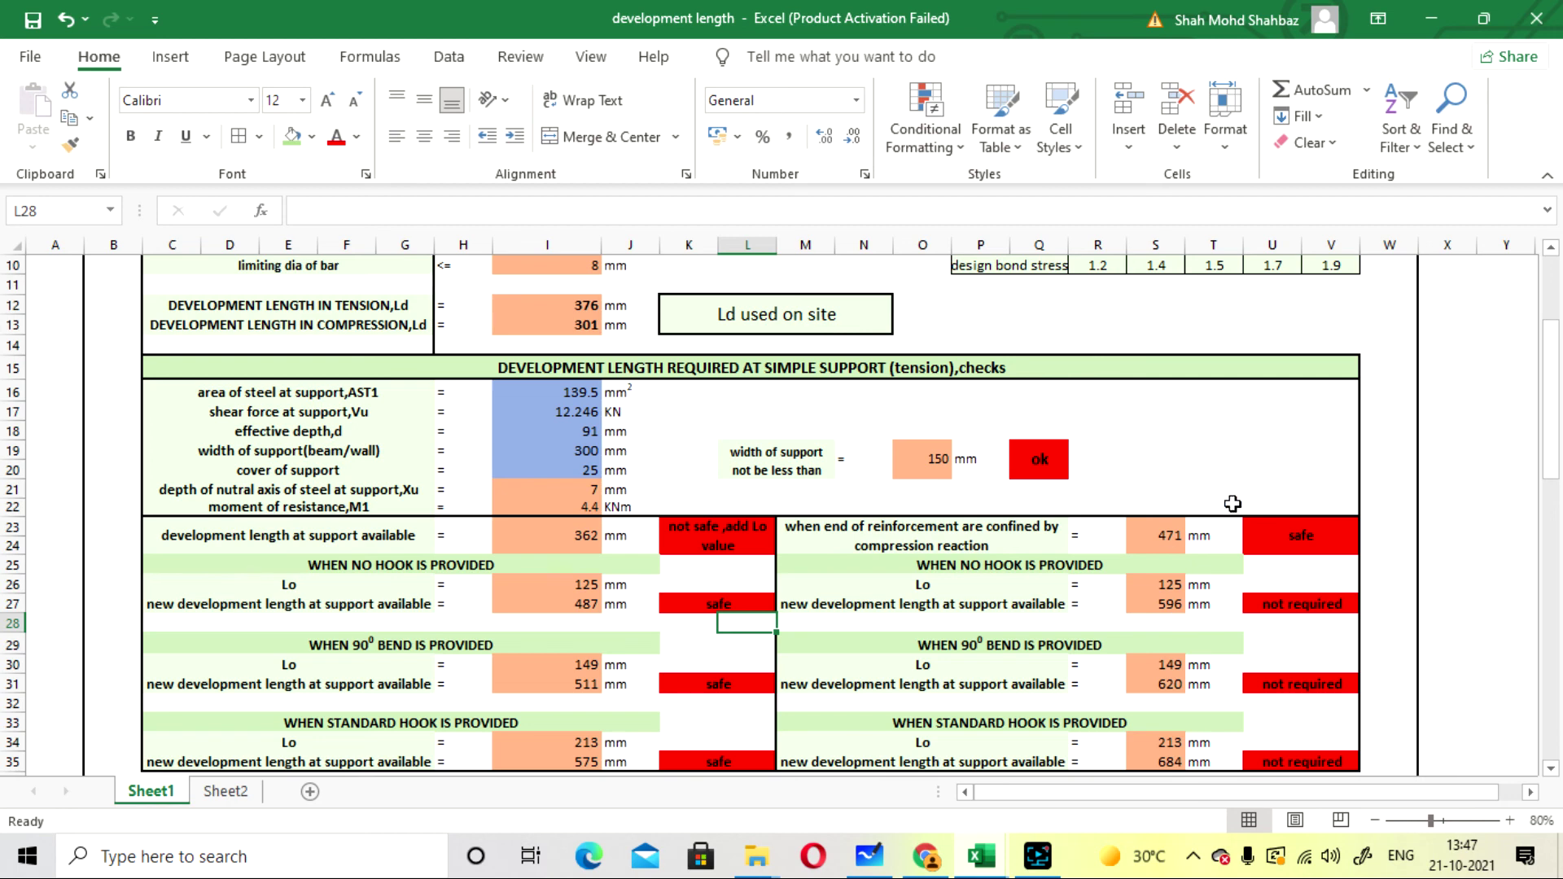
pyautogui.scroll(-1, 1205, 420)
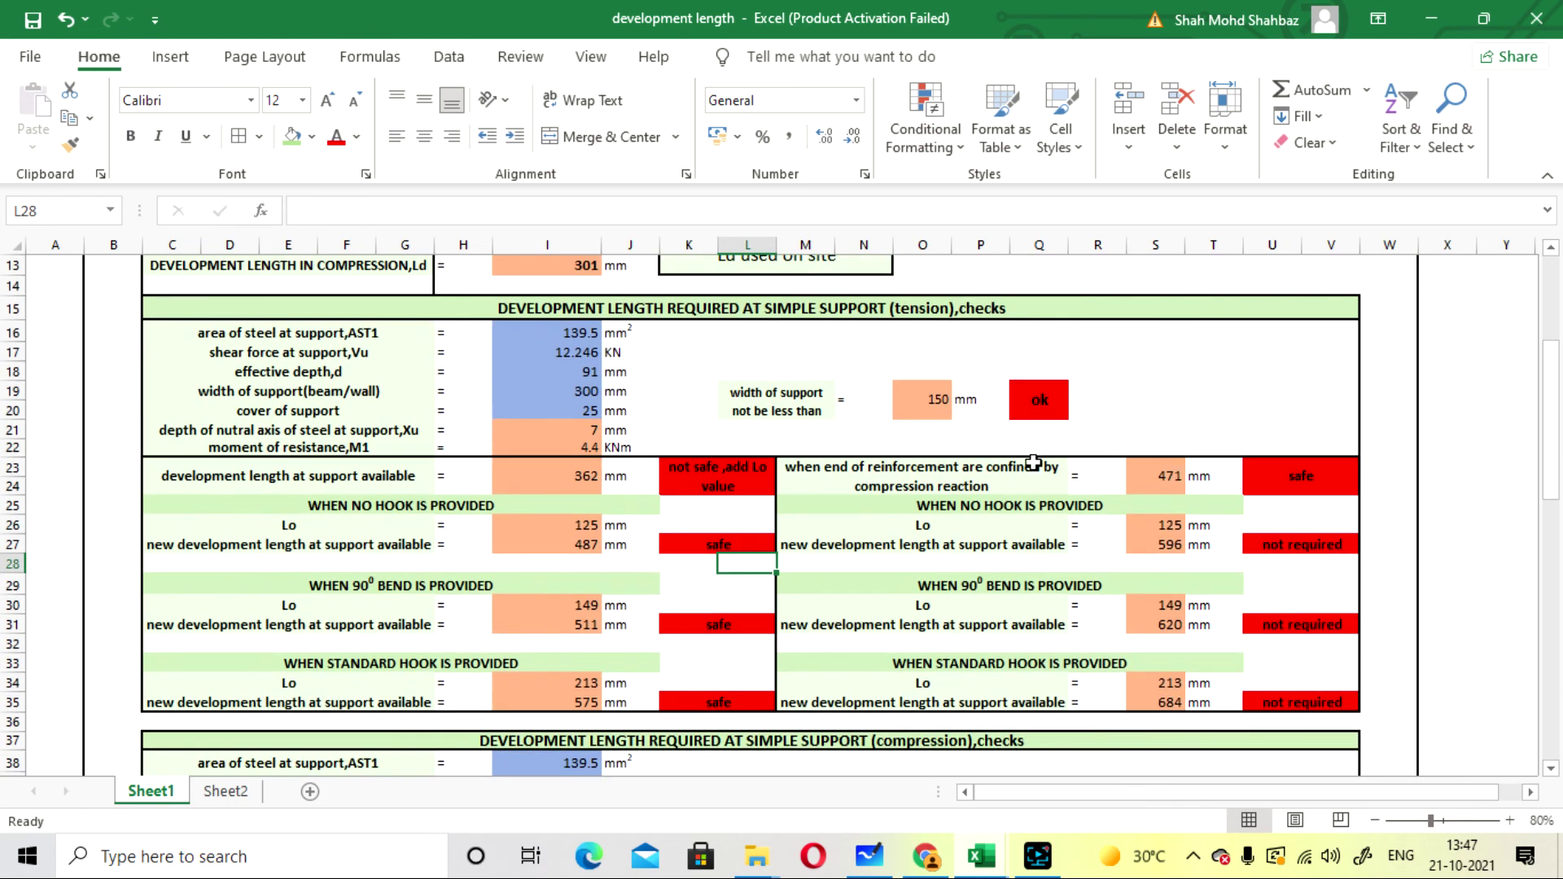
# Inspect the available length formula for reinforcement confined by compression reaction, and review the verdicts for its hook cases.
pyautogui.click(1163, 483)
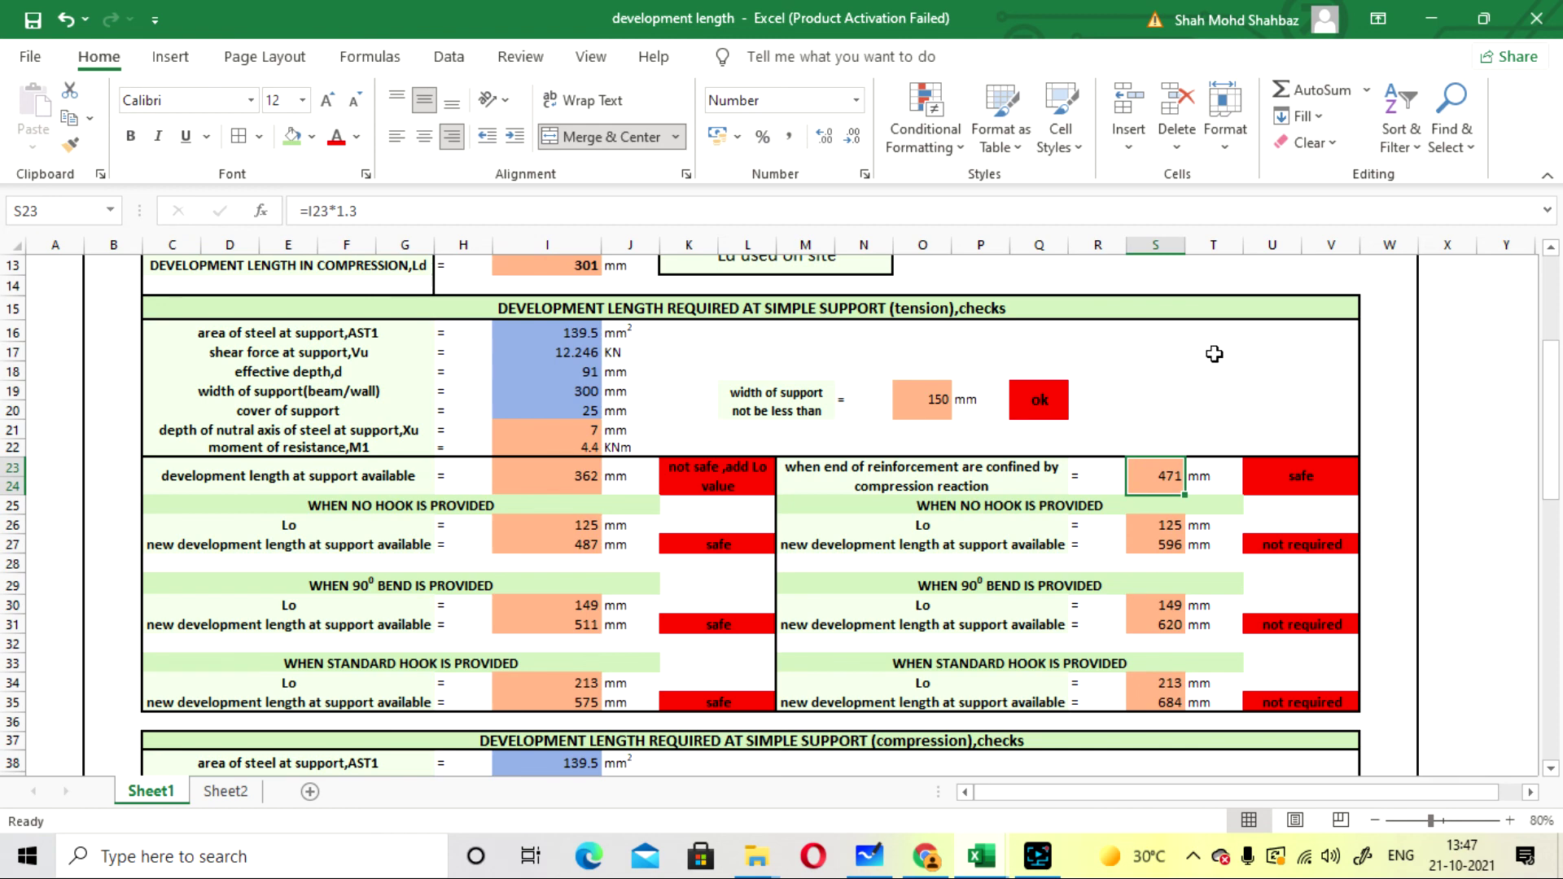
pyautogui.click(1214, 354)
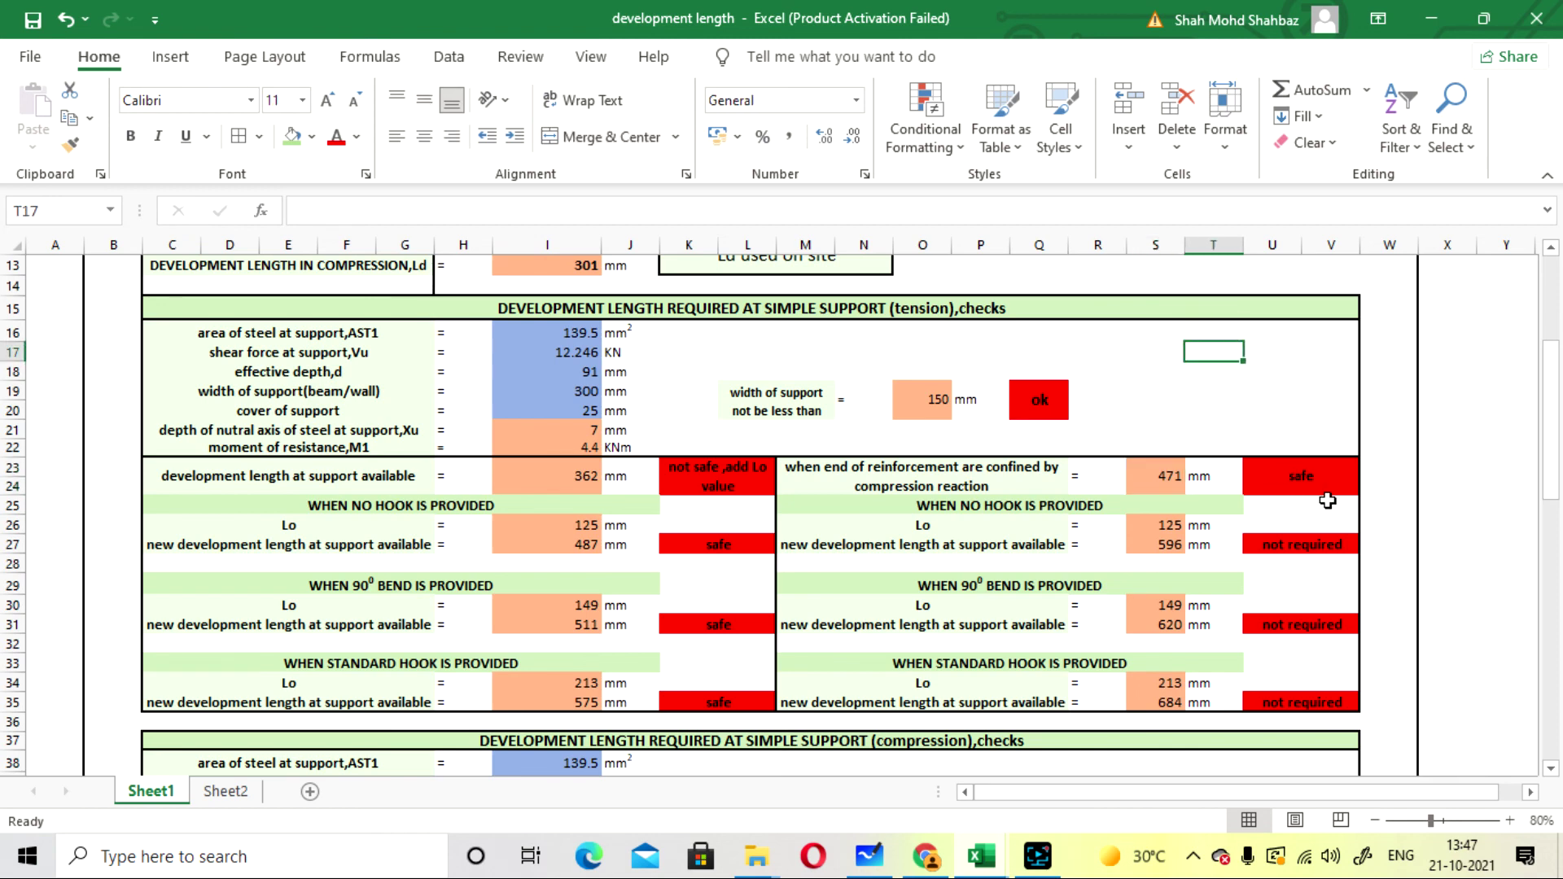
pyautogui.scroll(1, 1326, 501)
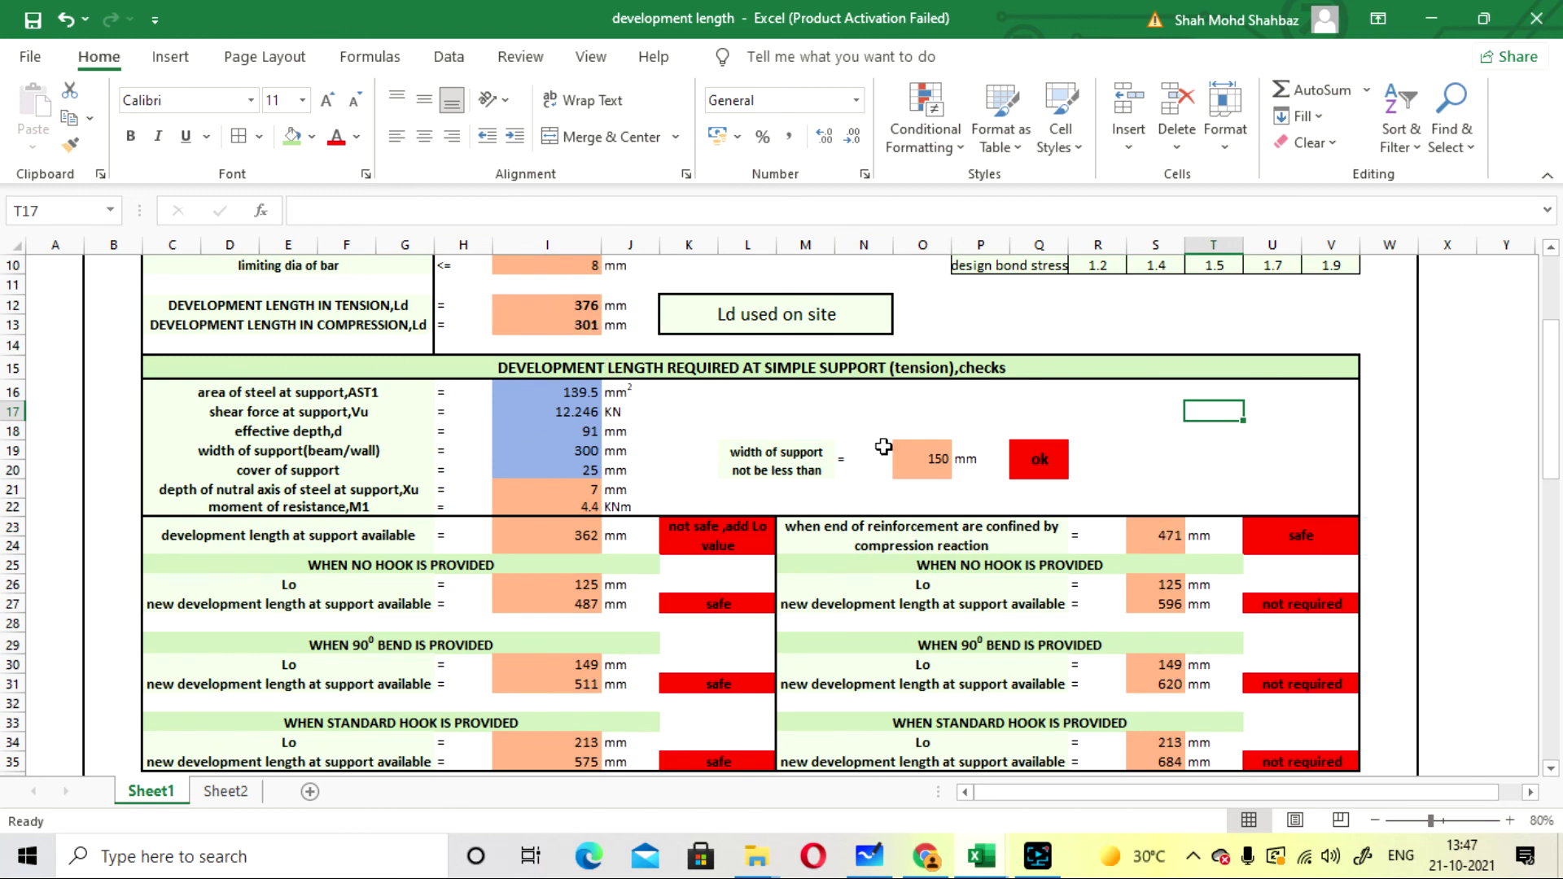
pyautogui.scroll(-1, 1308, 469)
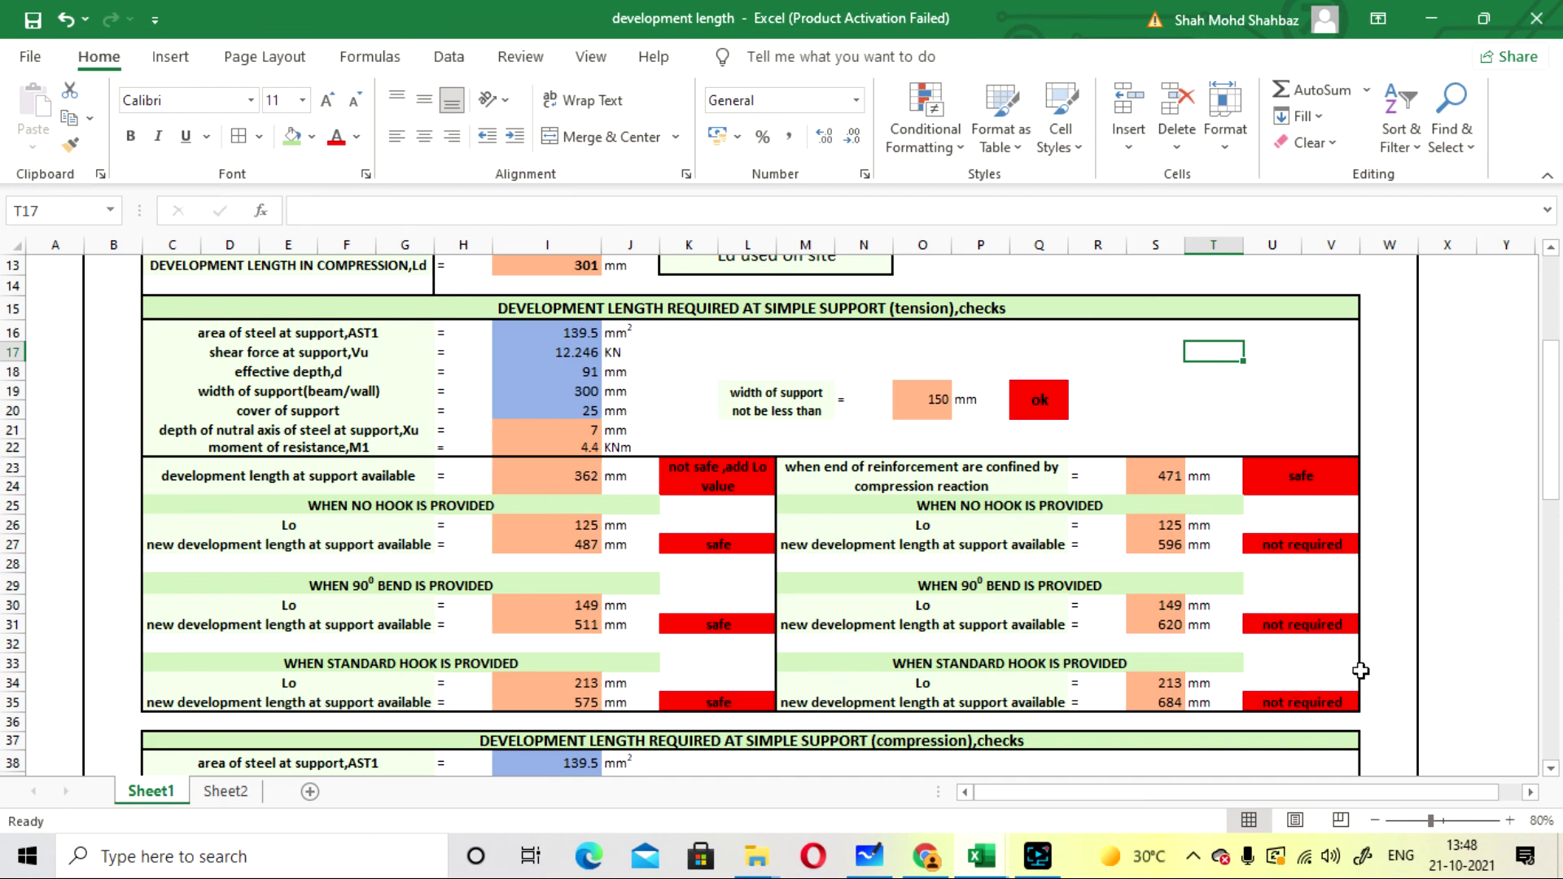
# Review the simple support compression checks, and inspect the formula for the required development length in compression.
pyautogui.scroll(-3, 1050, 366)
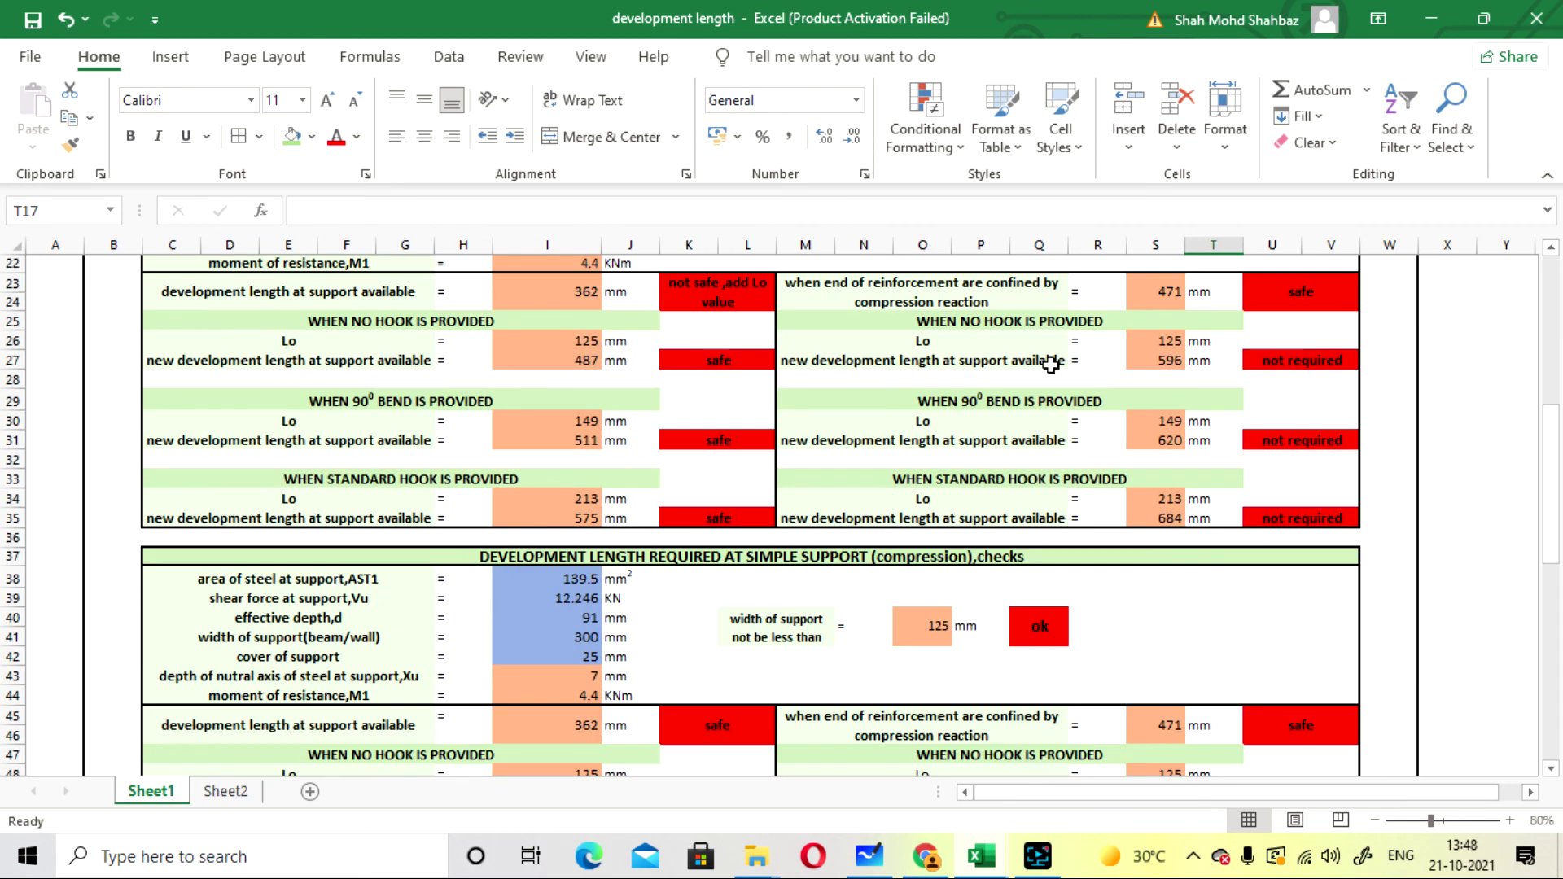
pyautogui.scroll(-1, 1050, 366)
pyautogui.scroll(4, 917, 339)
pyautogui.scroll(-6, 914, 471)
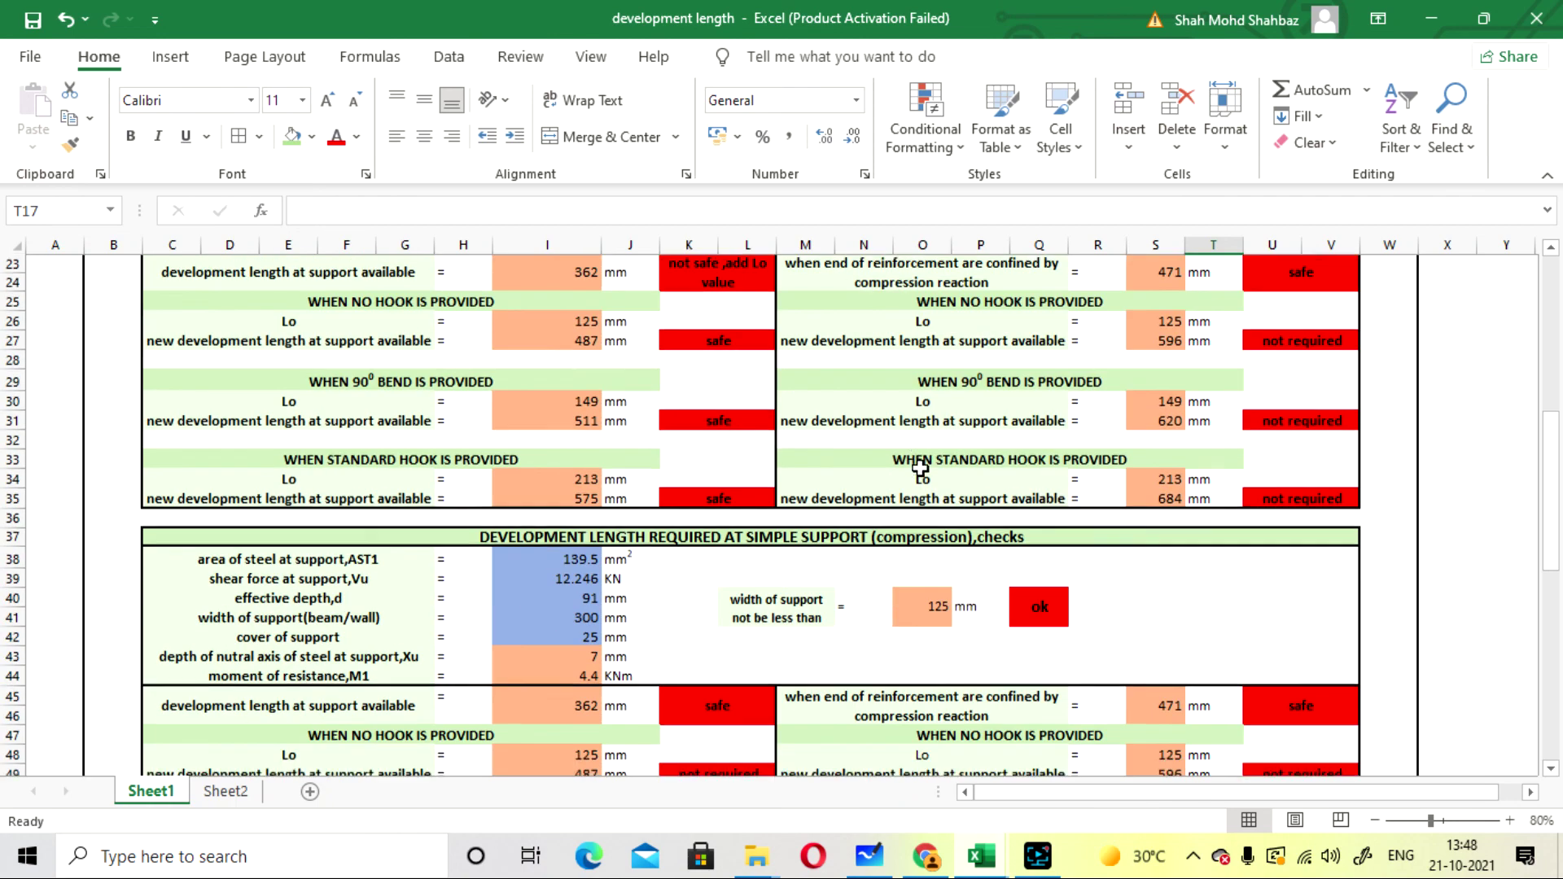
pyautogui.scroll(-1, 838, 554)
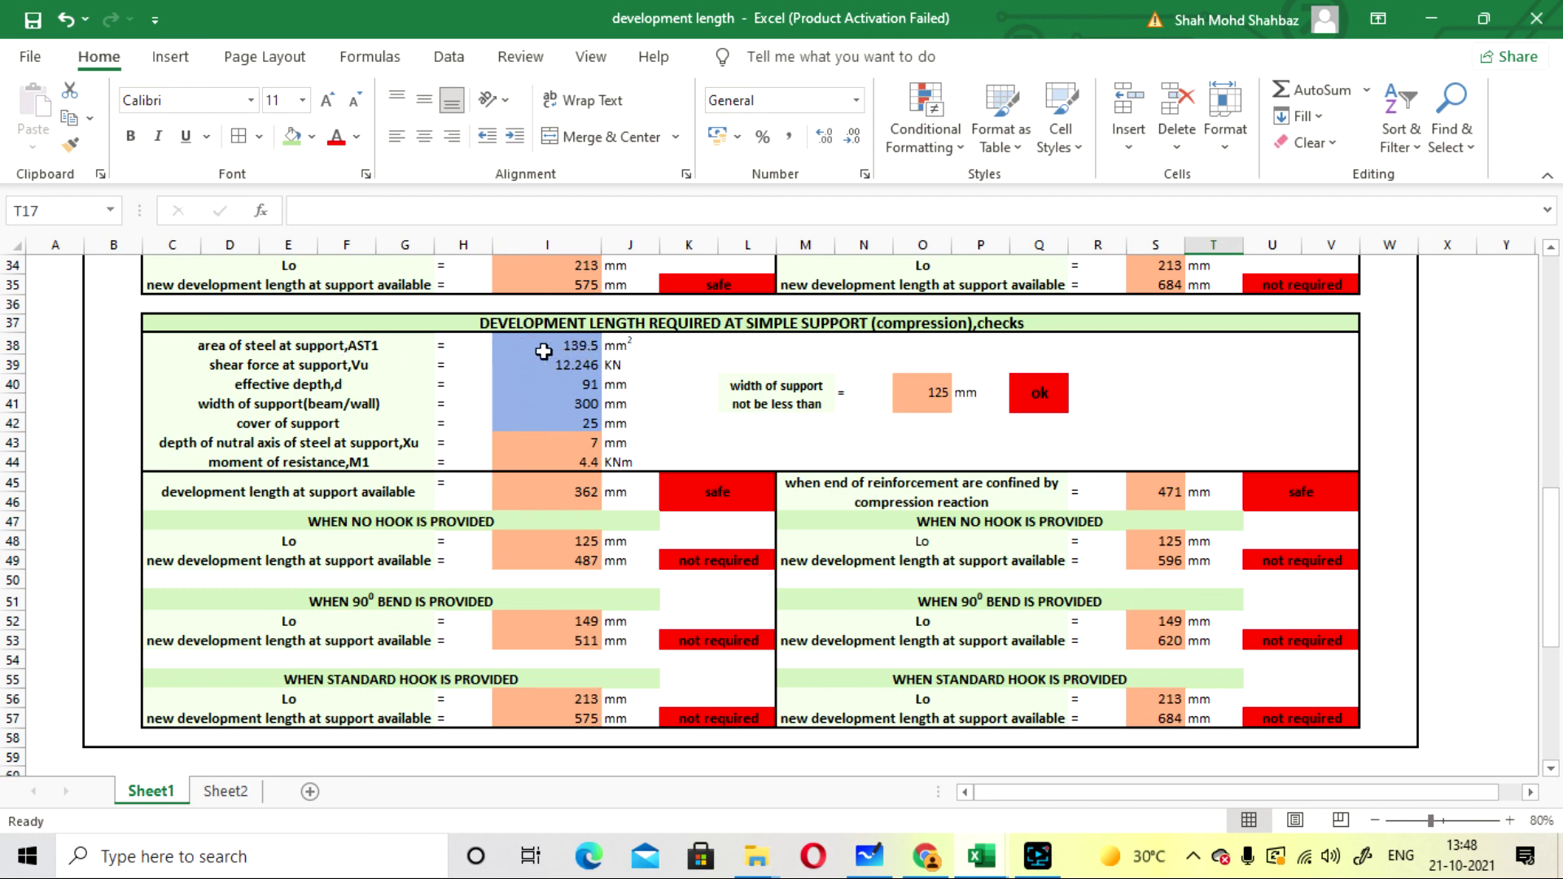
pyautogui.scroll(-1, 579, 406)
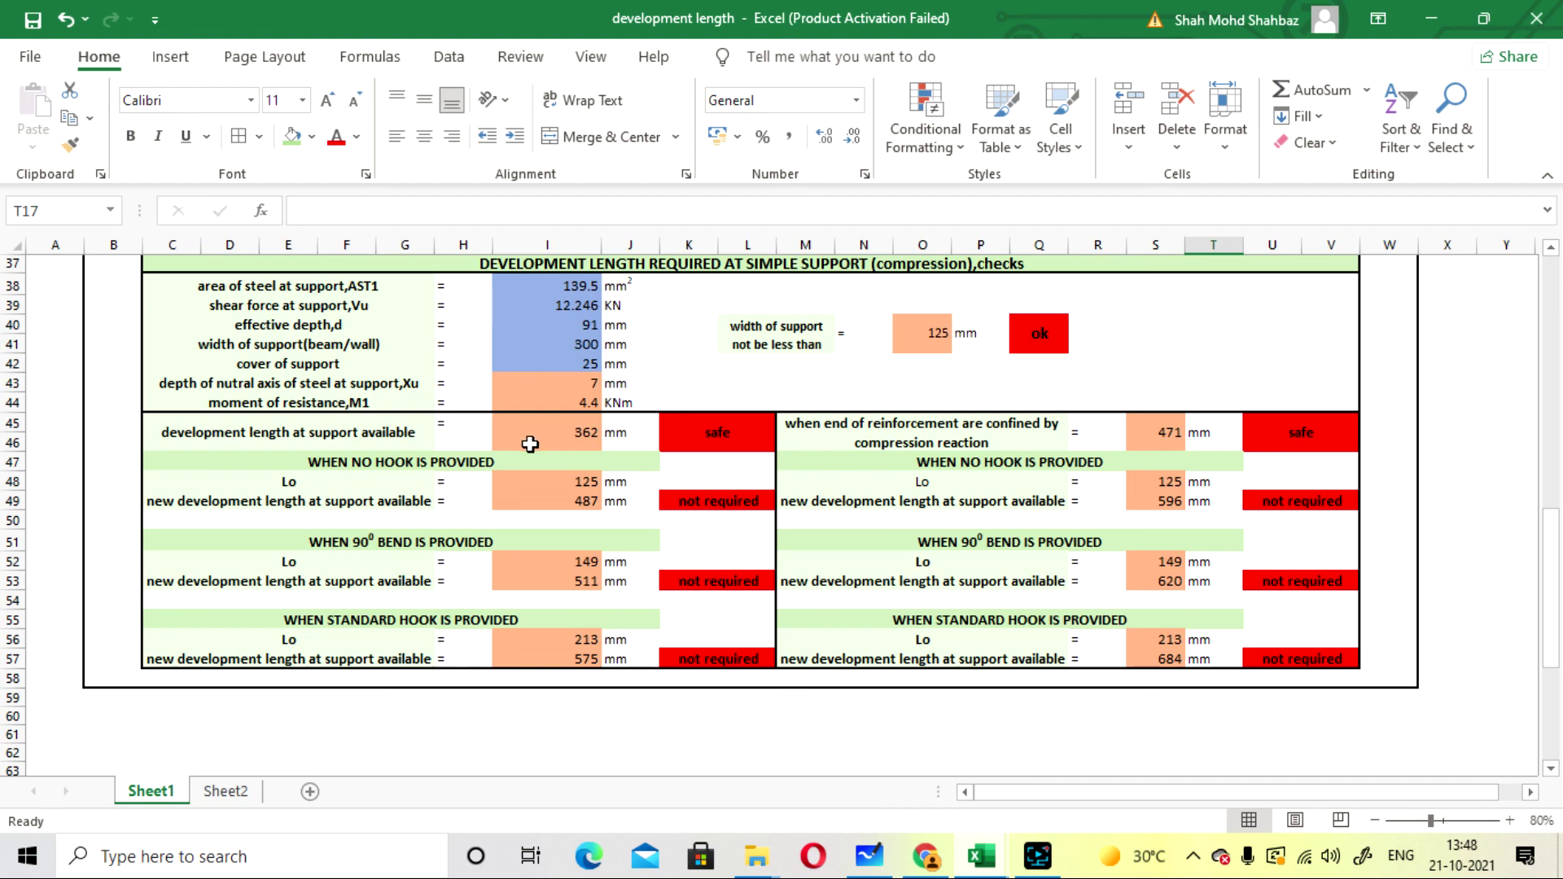
pyautogui.scroll(10, 525, 440)
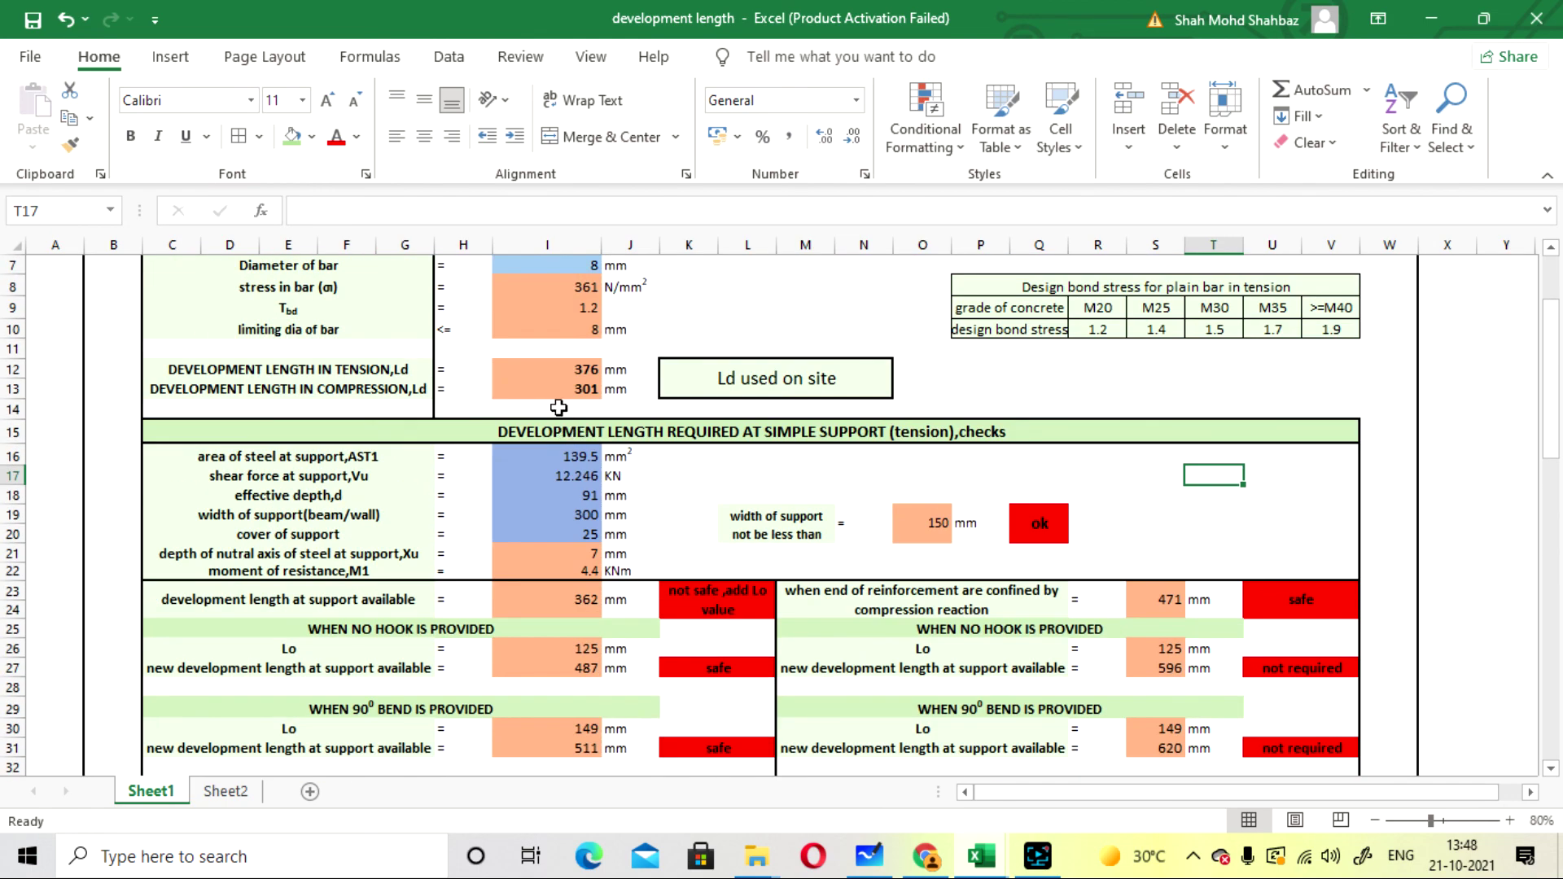
pyautogui.click(565, 388)
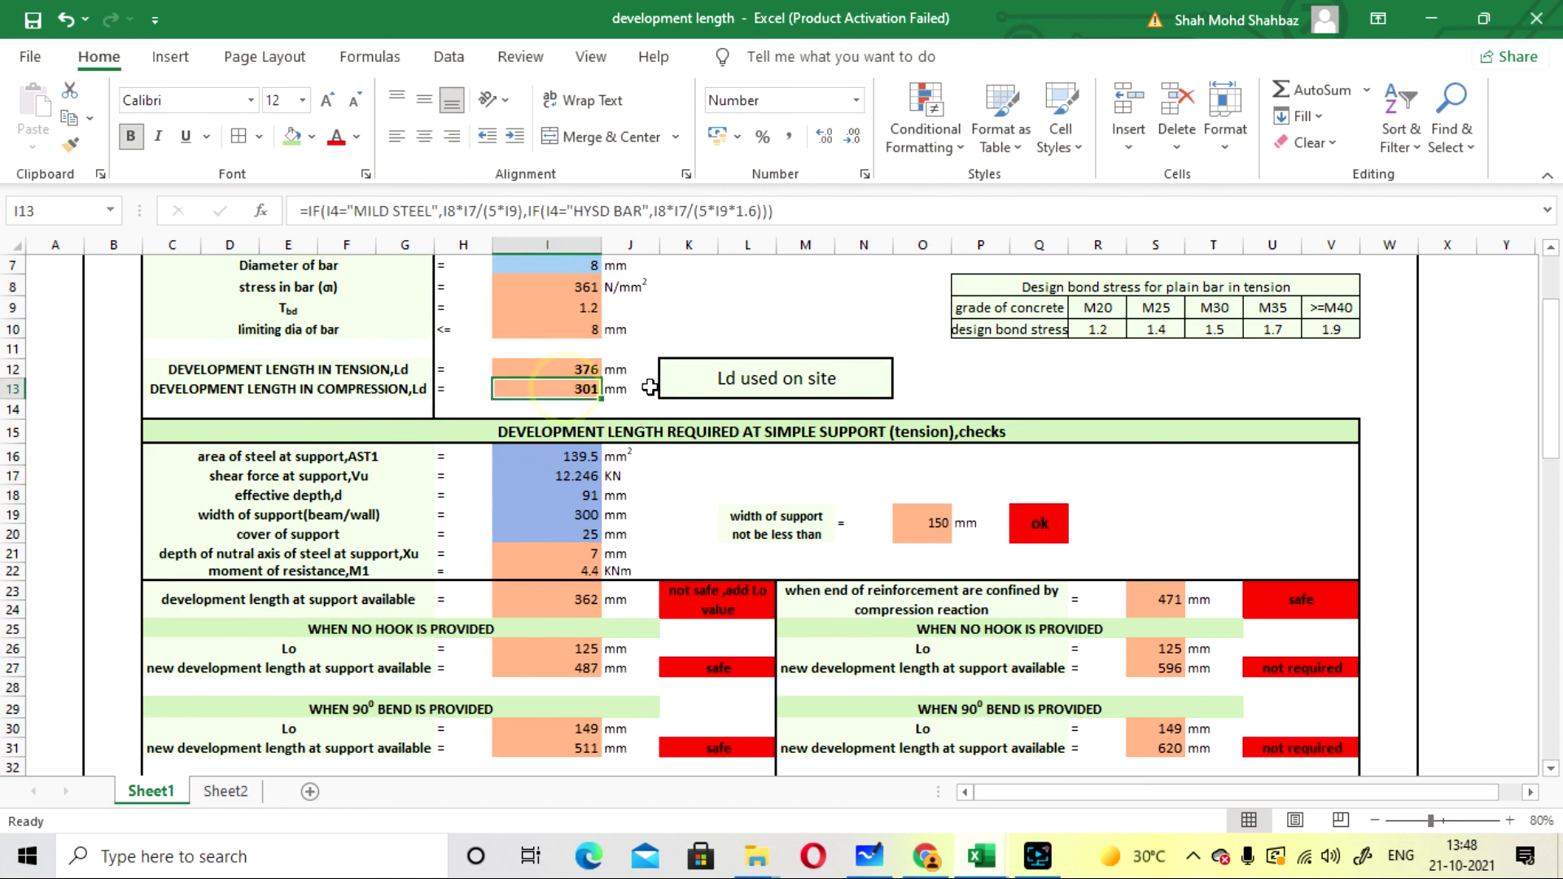
# Review the available development lengths and verdicts in the simple support compression checks, including the hook and bend cases.
pyautogui.scroll(-7, 643, 391)
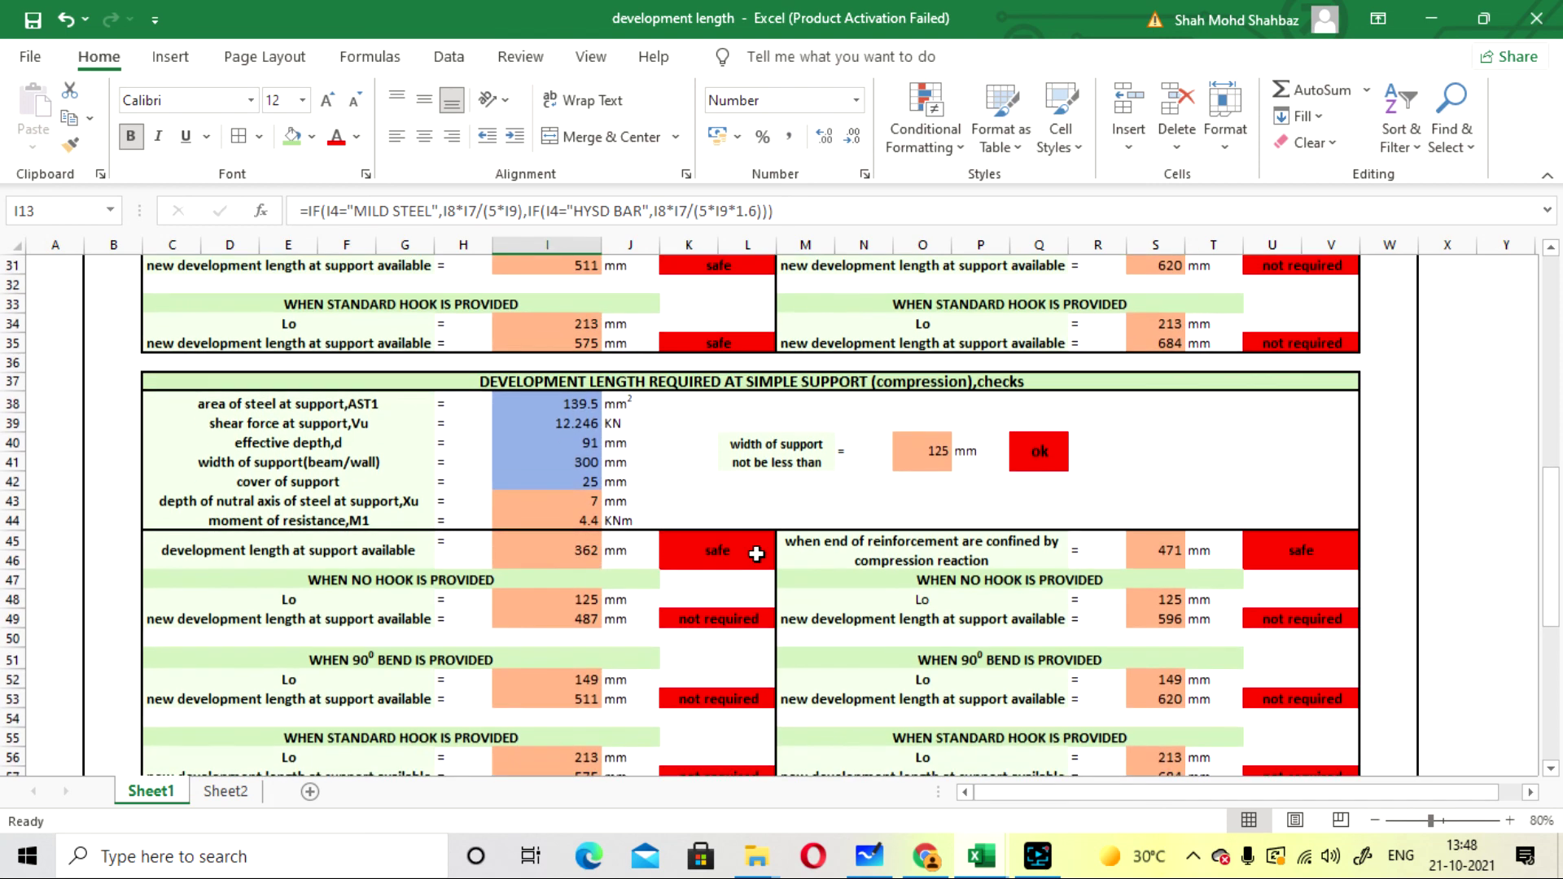
pyautogui.scroll(-1, 733, 561)
pyautogui.scroll(-1, 610, 613)
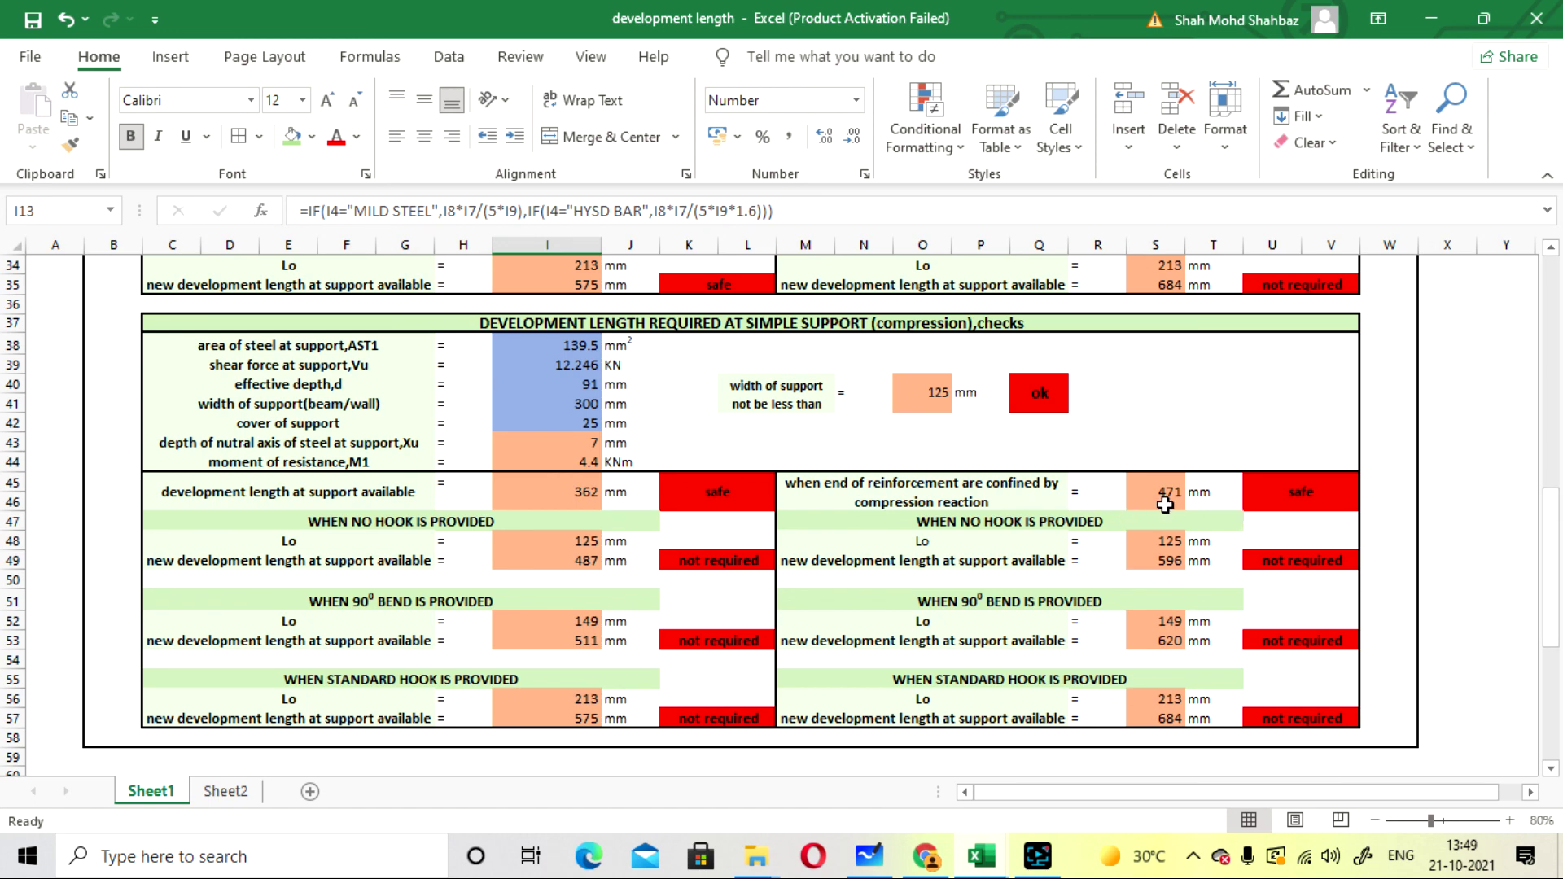
pyautogui.scroll(-2, 1170, 639)
# Review the whole sheet once more, from the steel inputs through the tension and compression checks to the notes on anchoring bars in tension.
pyautogui.scroll(10, 1194, 603)
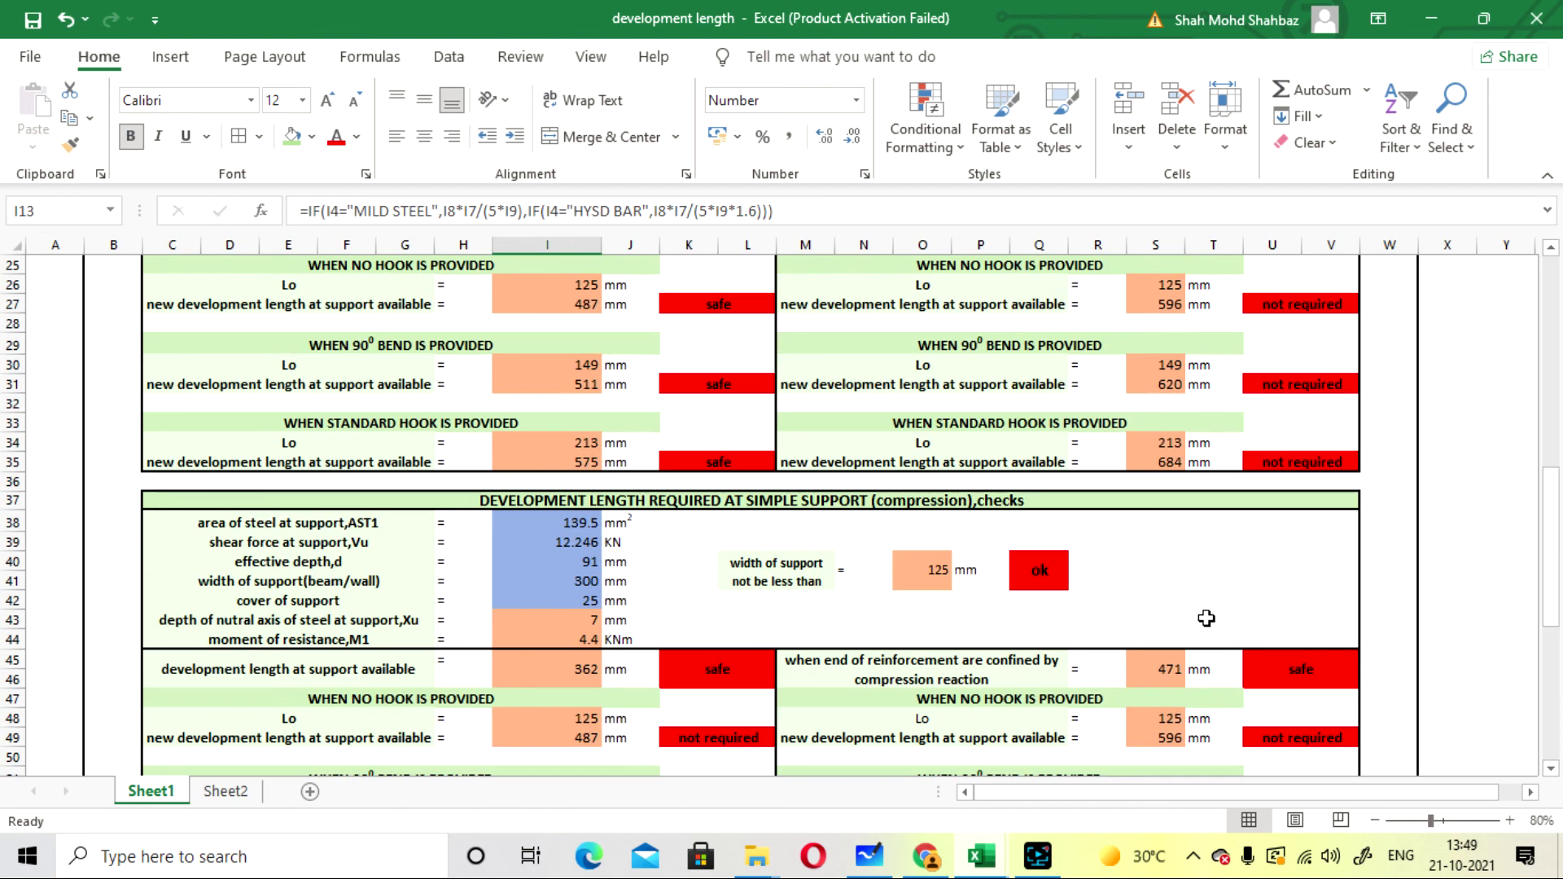
pyautogui.scroll(3, 1207, 611)
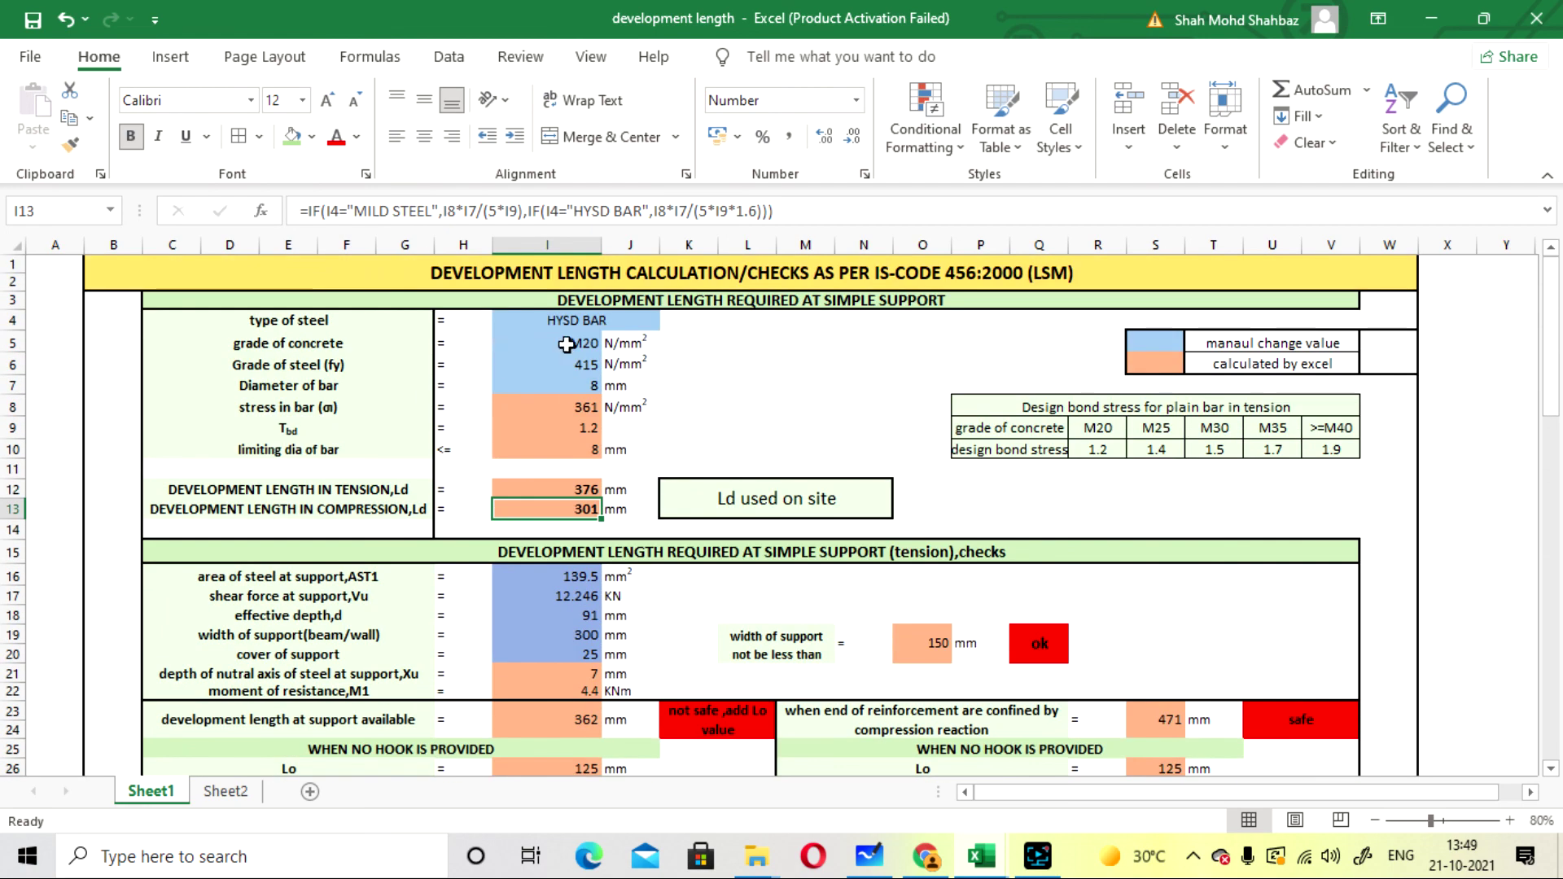
pyautogui.scroll(-3, 869, 416)
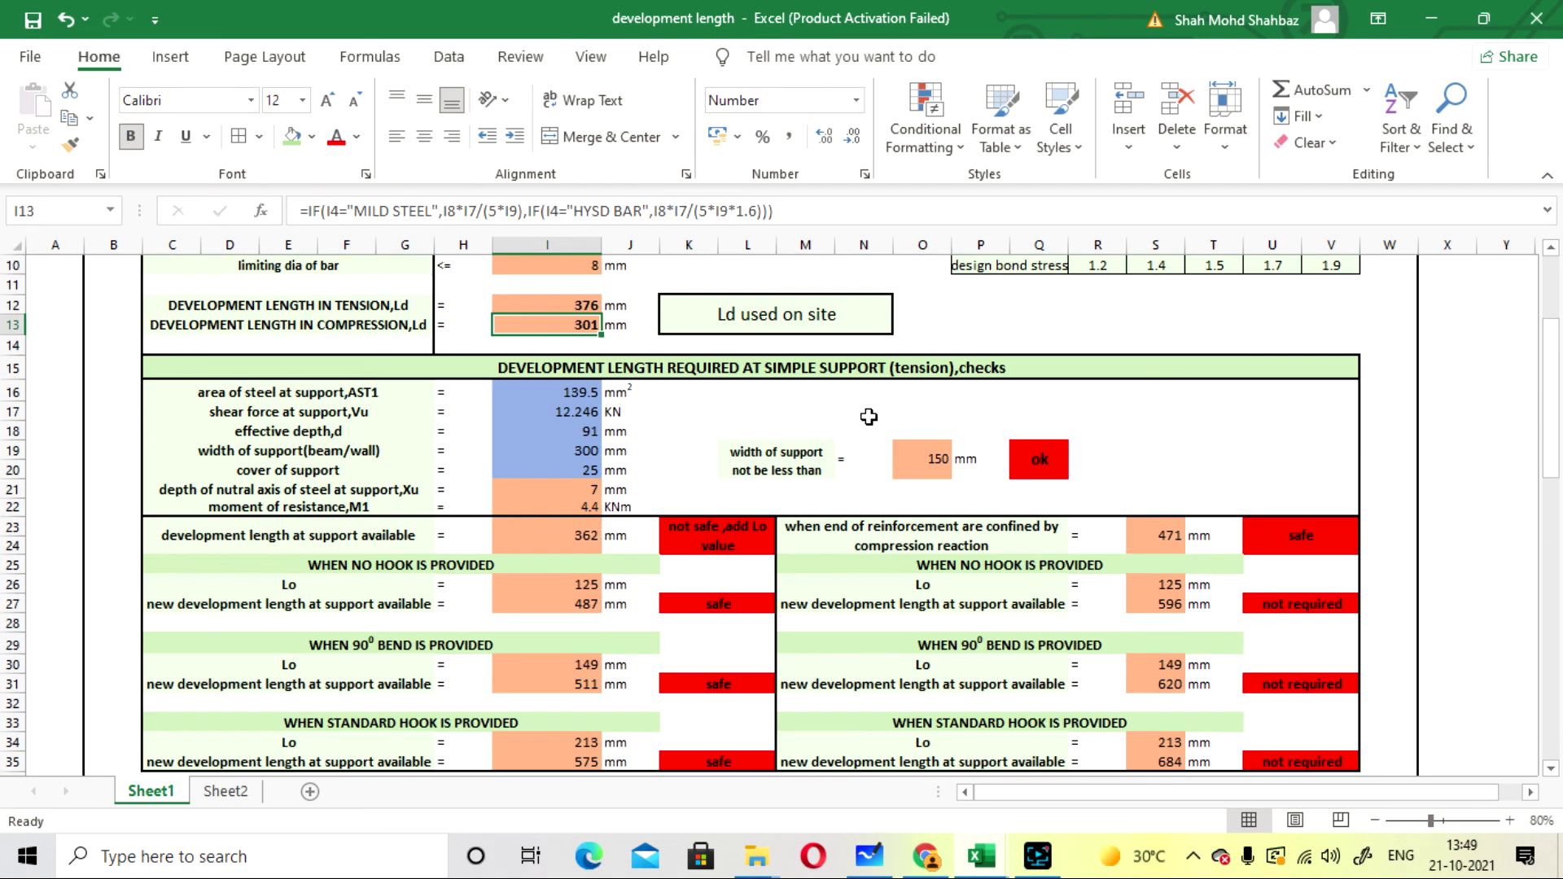
pyautogui.scroll(1, 708, 435)
pyautogui.scroll(-1, 792, 401)
pyautogui.scroll(-2, 1069, 448)
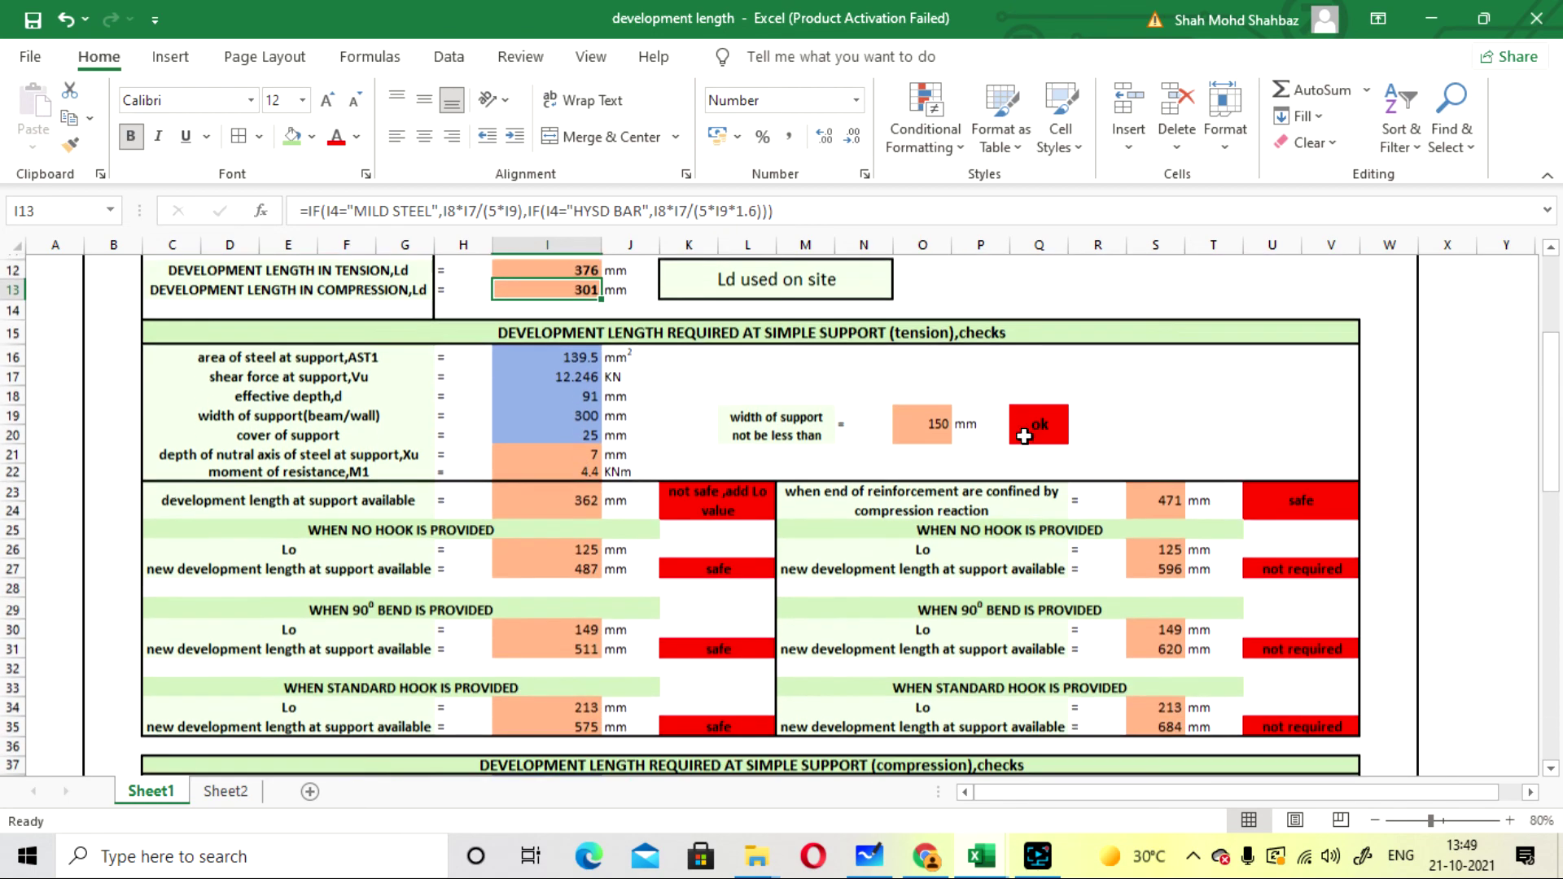
pyautogui.scroll(-9, 1092, 421)
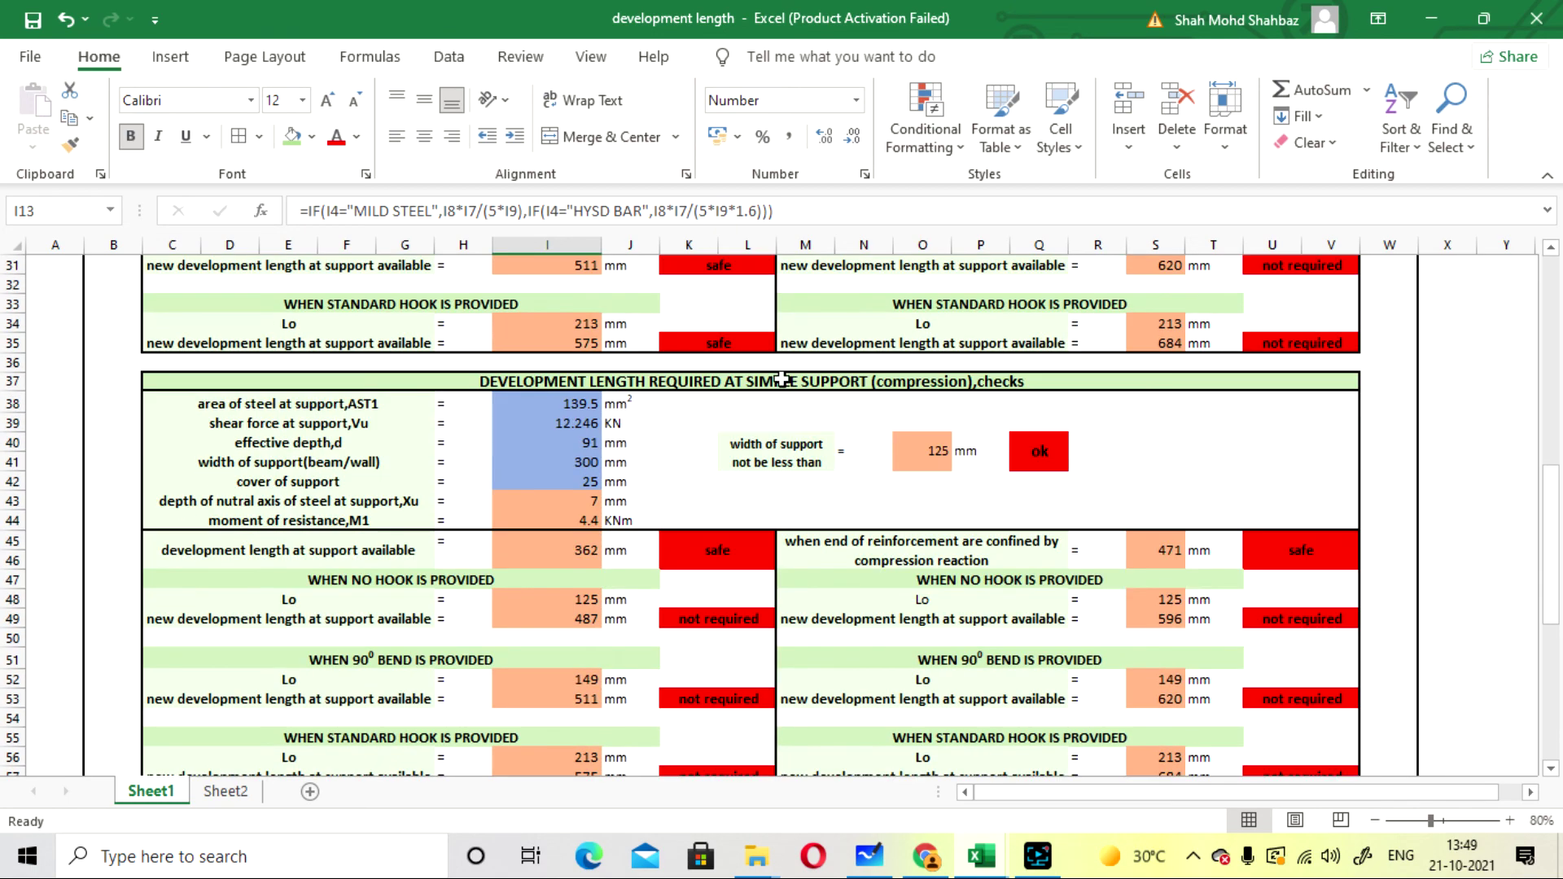
pyautogui.scroll(-2, 896, 537)
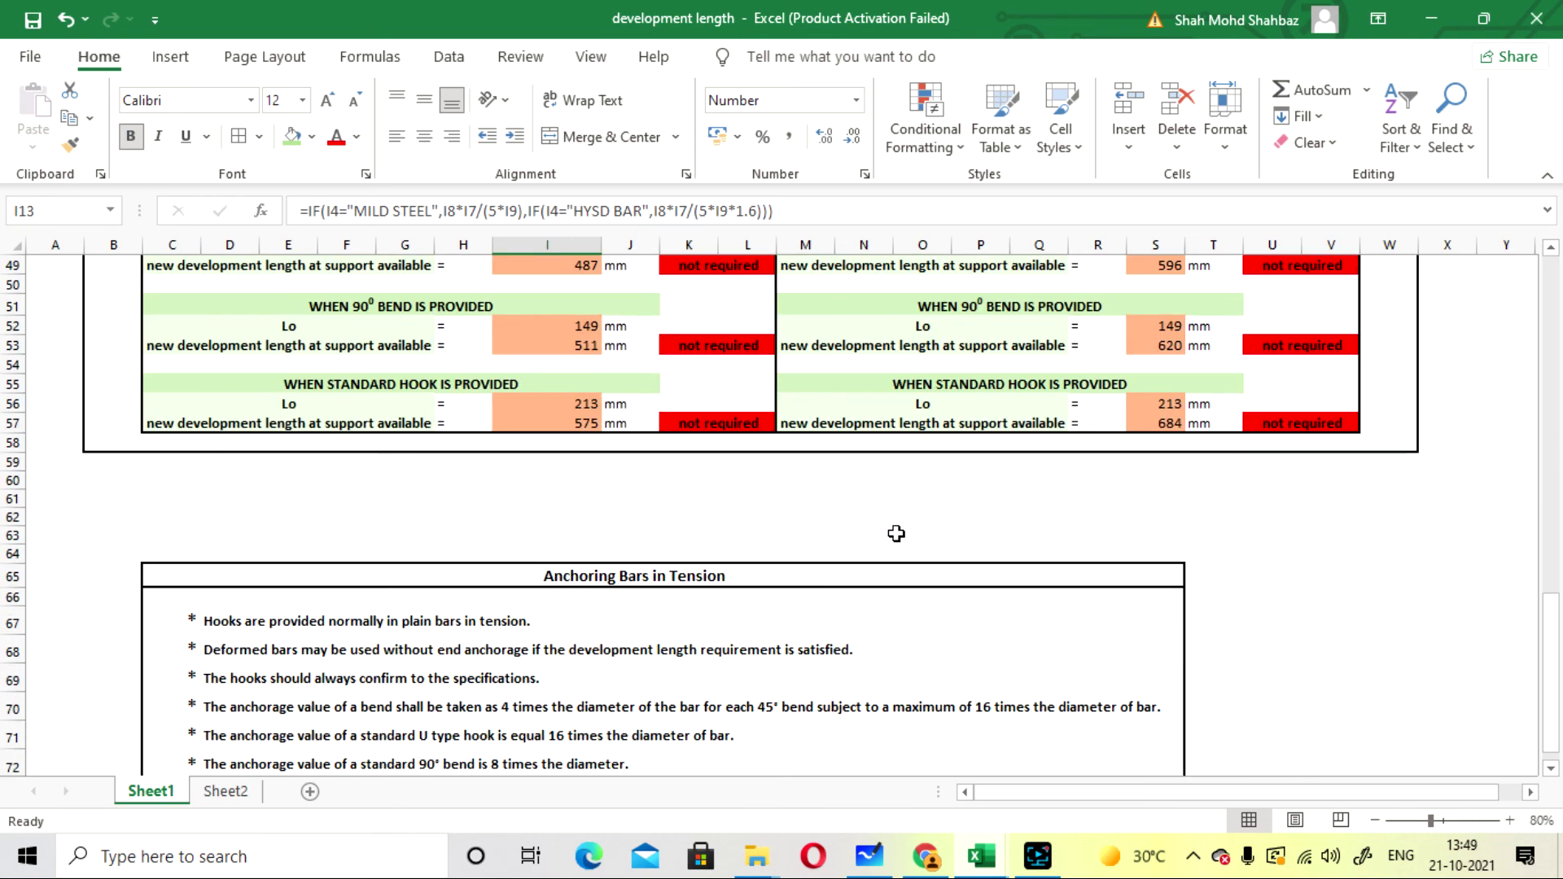
pyautogui.scroll(2, 872, 522)
pyautogui.scroll(10, 869, 519)
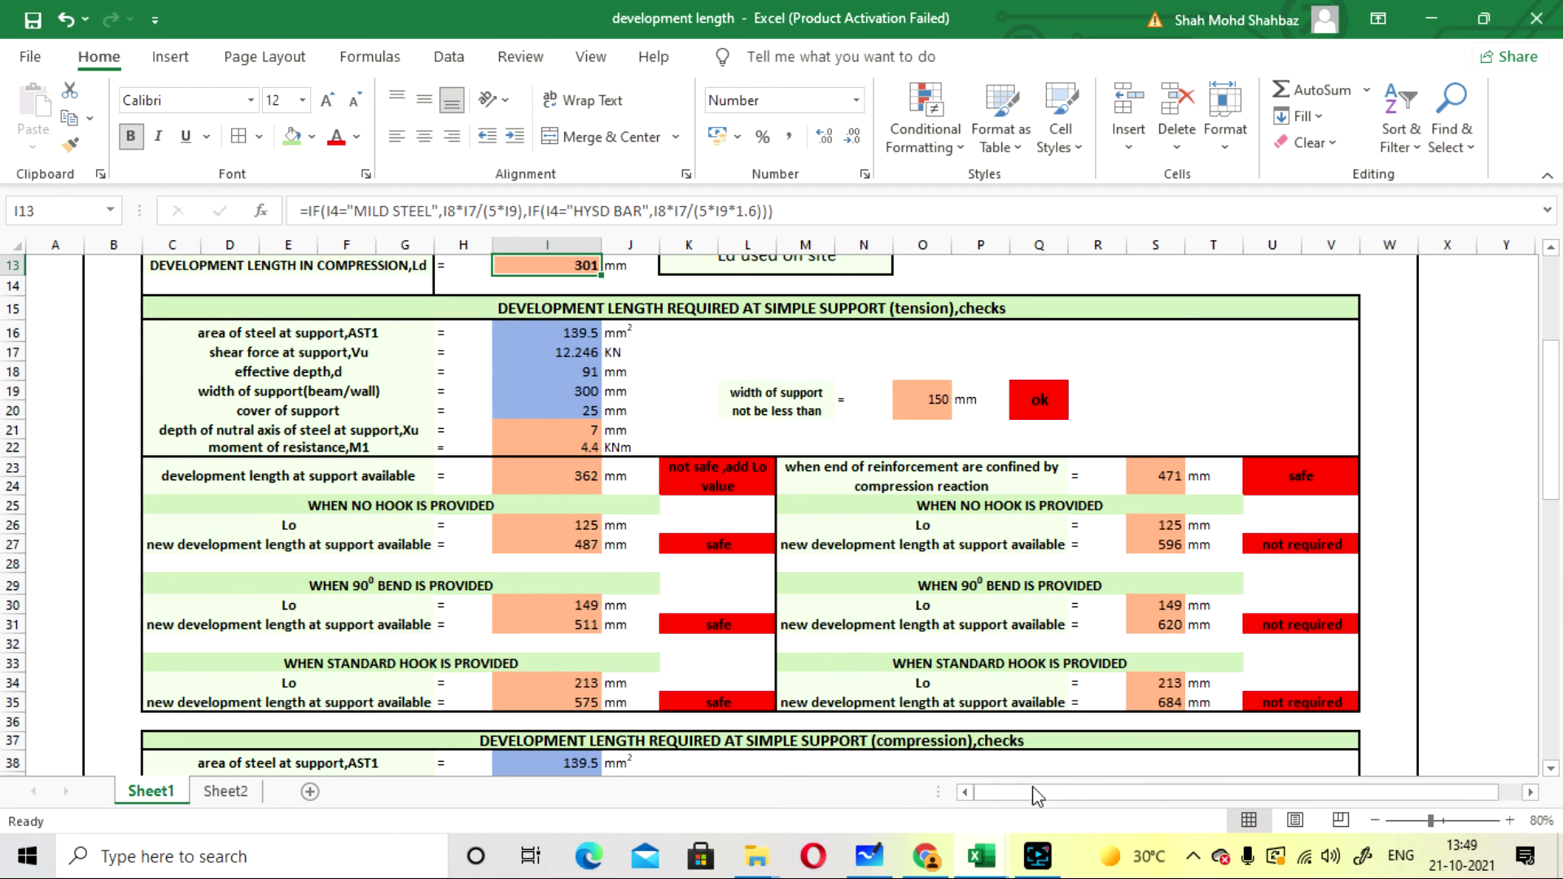
# Switch to Microsoft Whiteboard and review the handwritten notes from the simple support condition back to the LSM method heading.
pyautogui.click(874, 861)
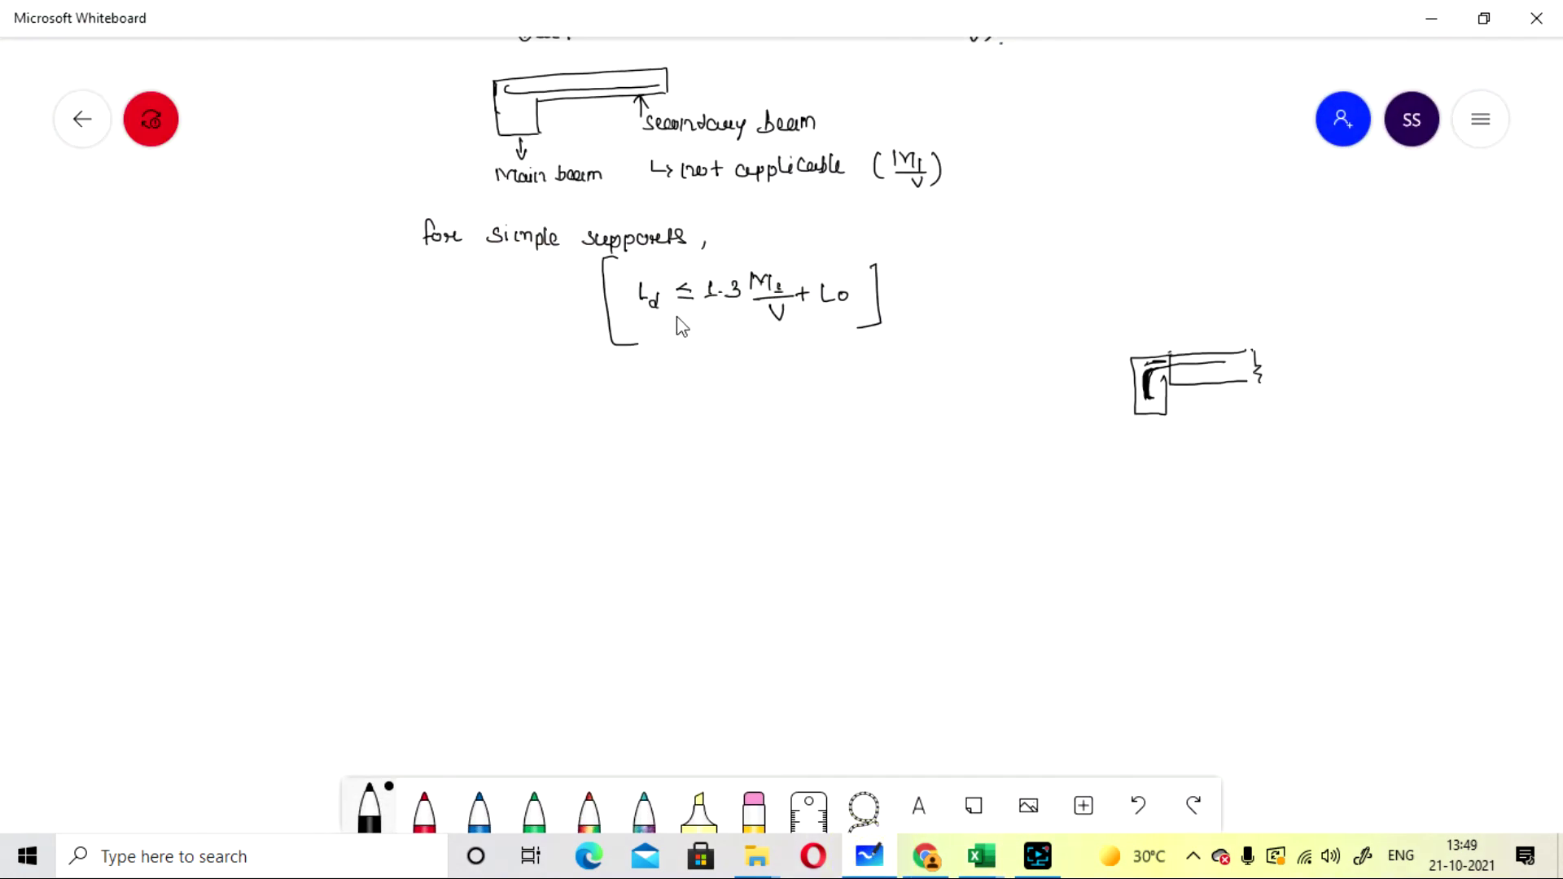
pyautogui.scroll(5, 490, 321)
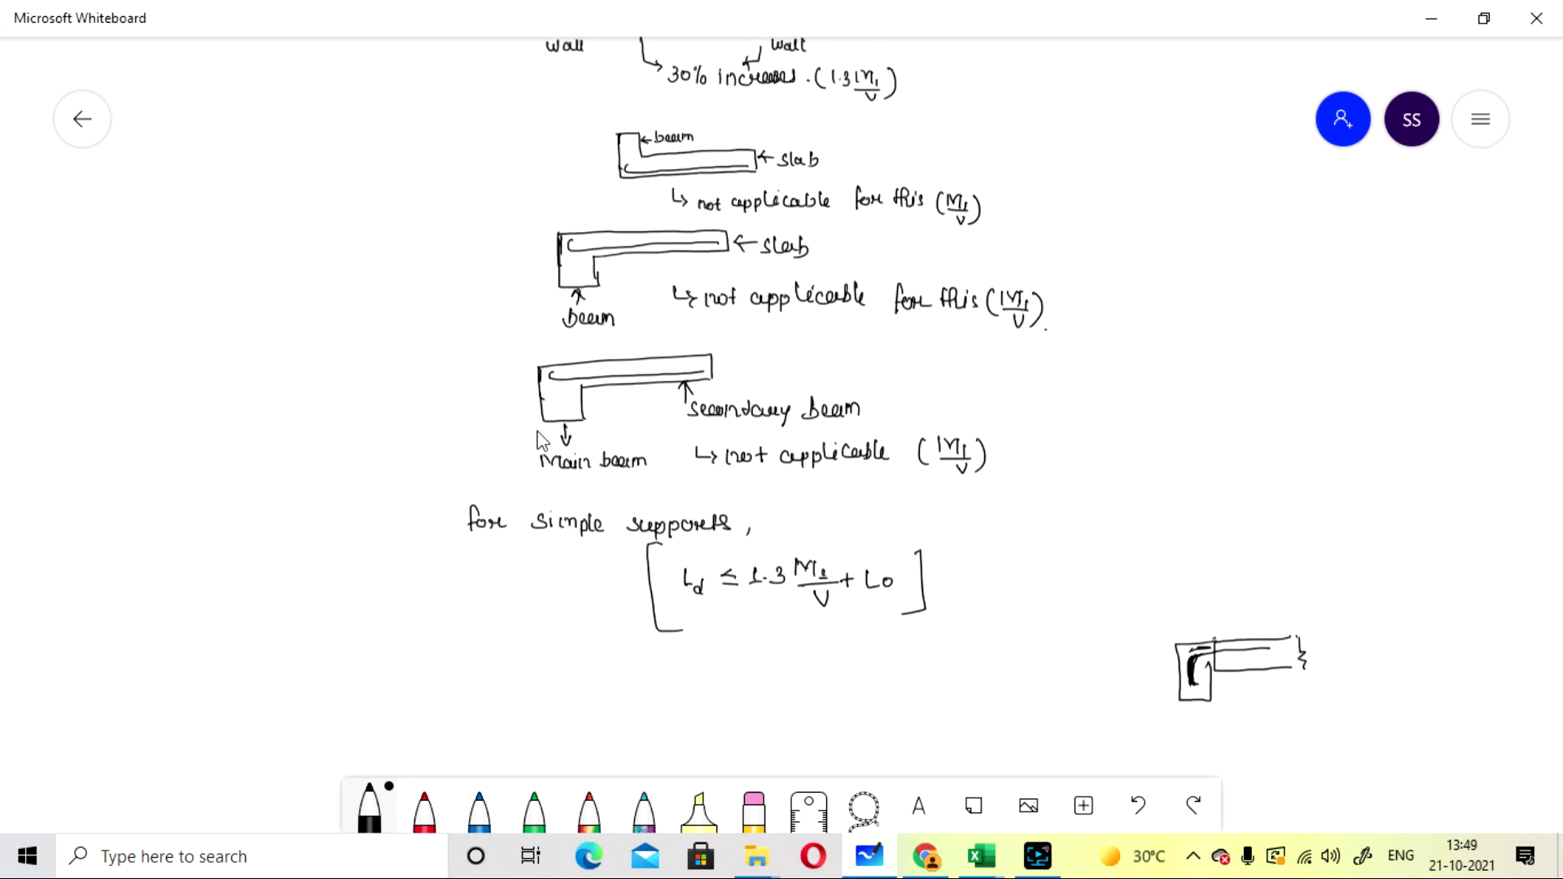
pyautogui.scroll(10, 515, 458)
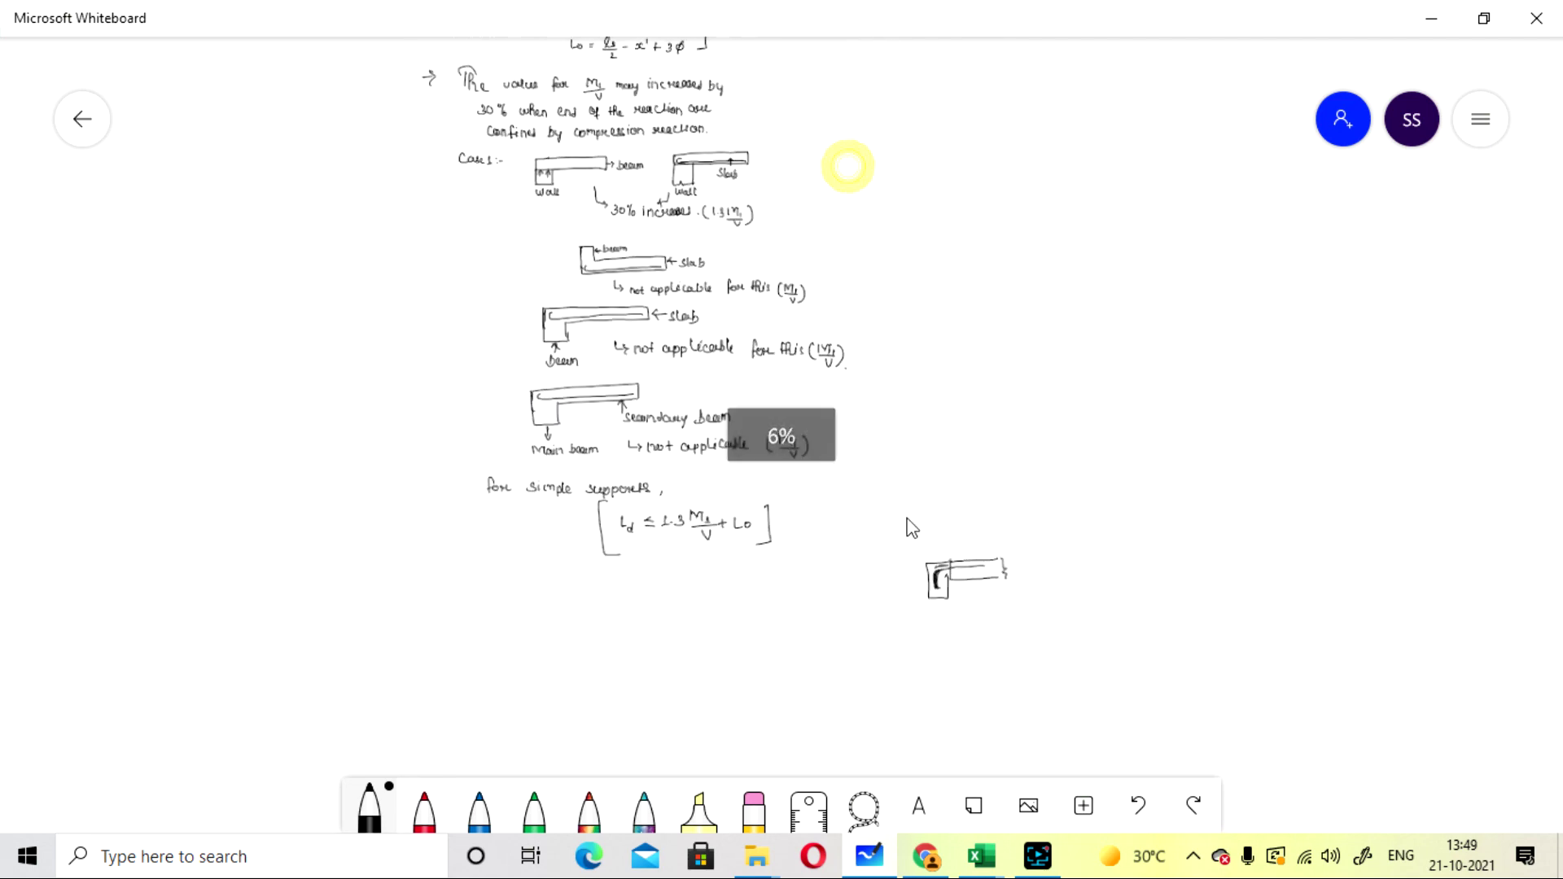
pyautogui.scroll(6, 808, 373)
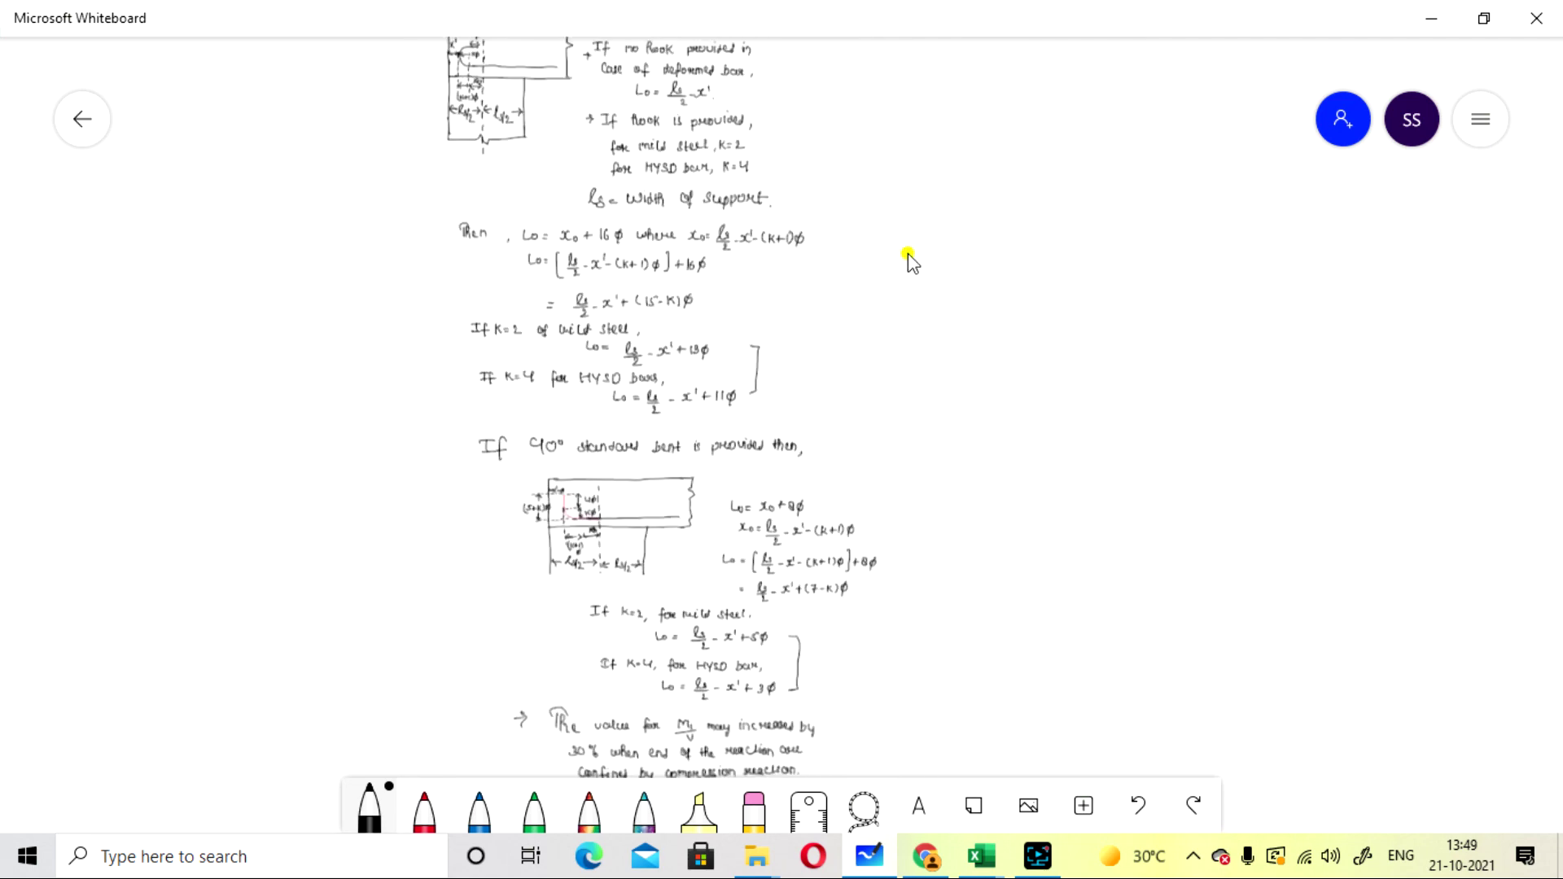
pyautogui.scroll(7, 827, 282)
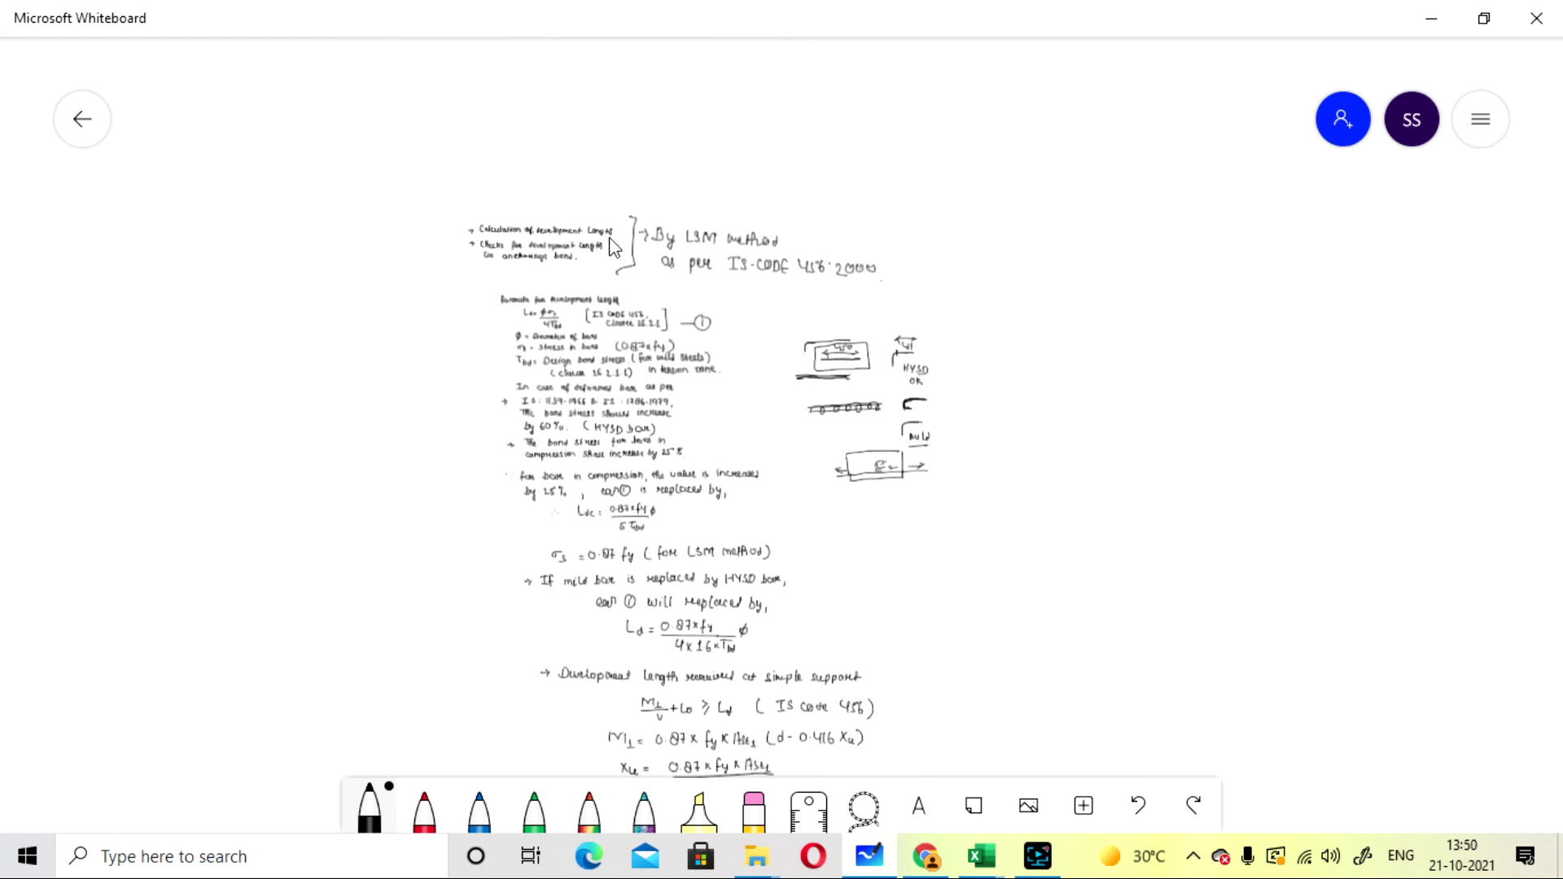
pyautogui.scroll(5, 612, 248)
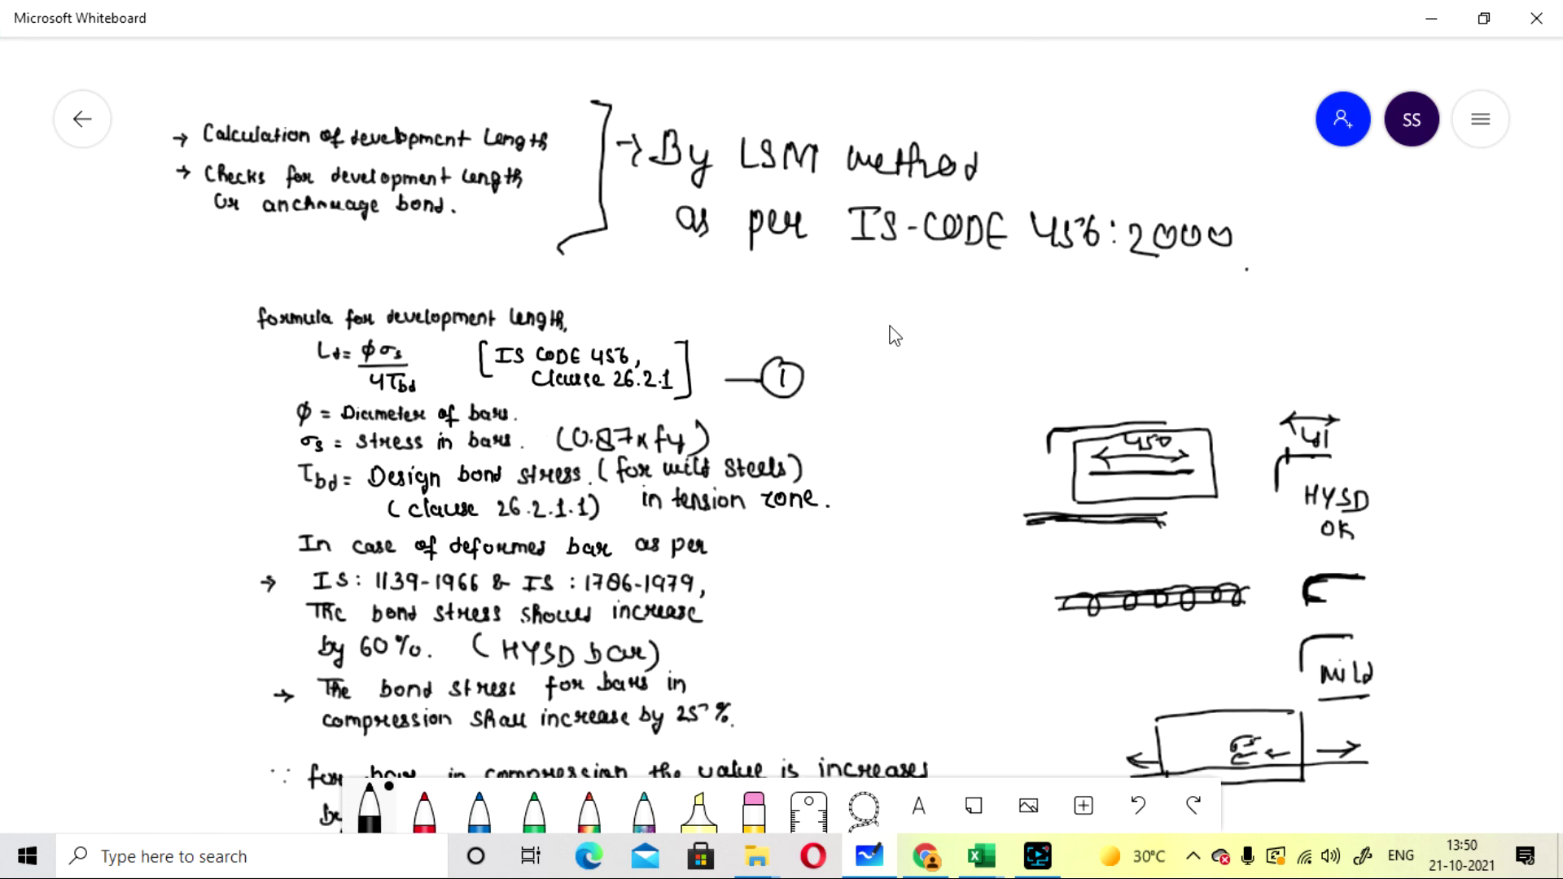
# Read through the handwritten development length formulas, from clause 26.2.1 to the simple support condition and the Lo computation.
pyautogui.moveTo(882, 325); pyautogui.dragTo(872, 290)
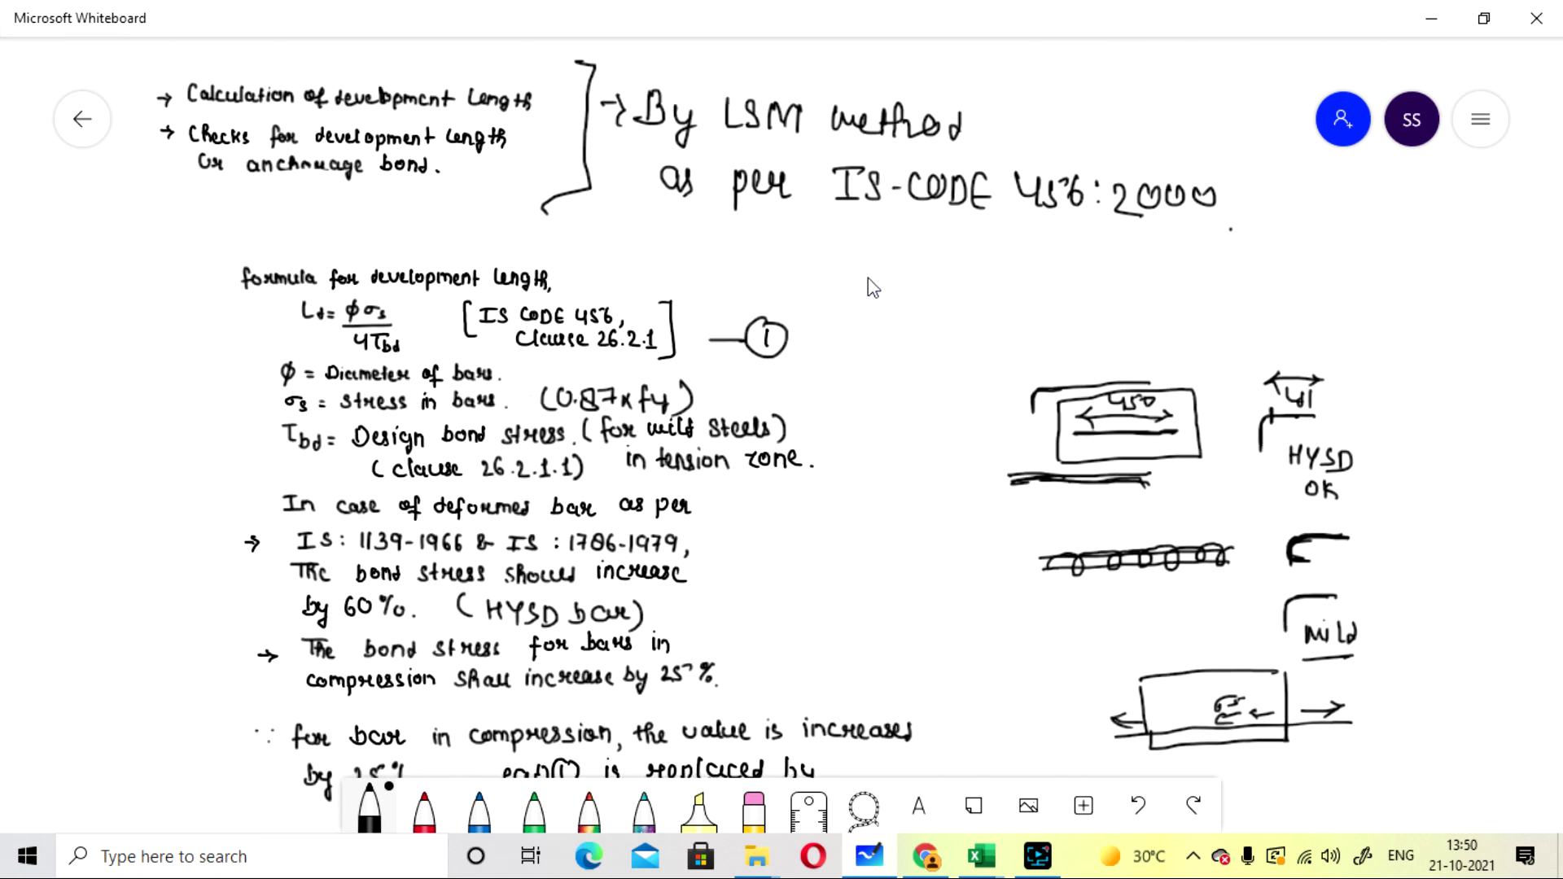
pyautogui.moveTo(838, 649); pyautogui.dragTo(766, 252)
pyautogui.moveTo(845, 430); pyautogui.dragTo(890, 209)
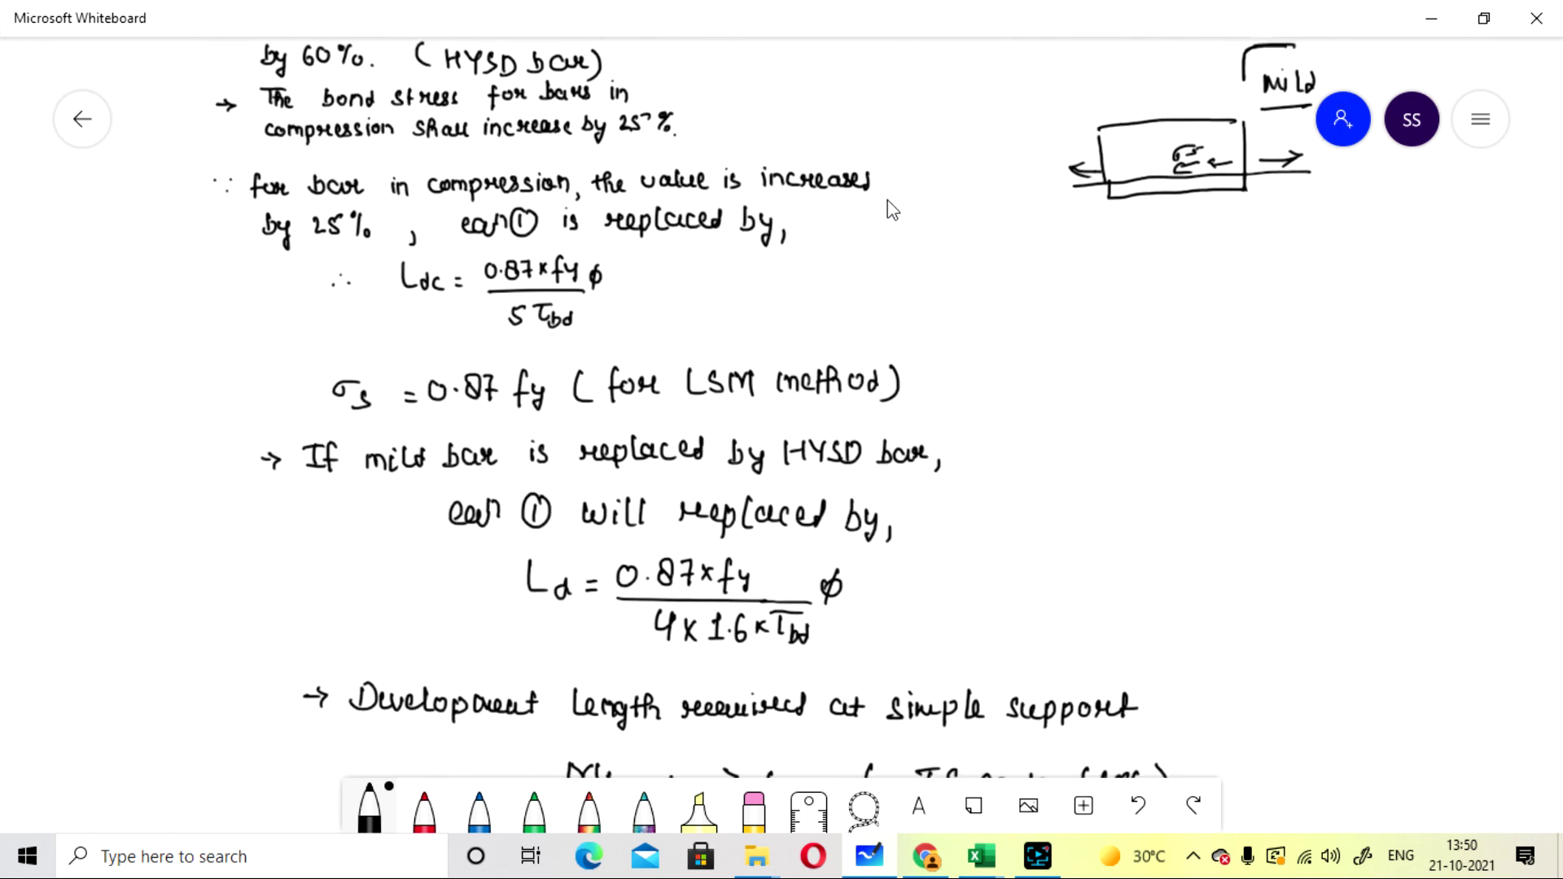
pyautogui.moveTo(1040, 541); pyautogui.dragTo(981, 321)
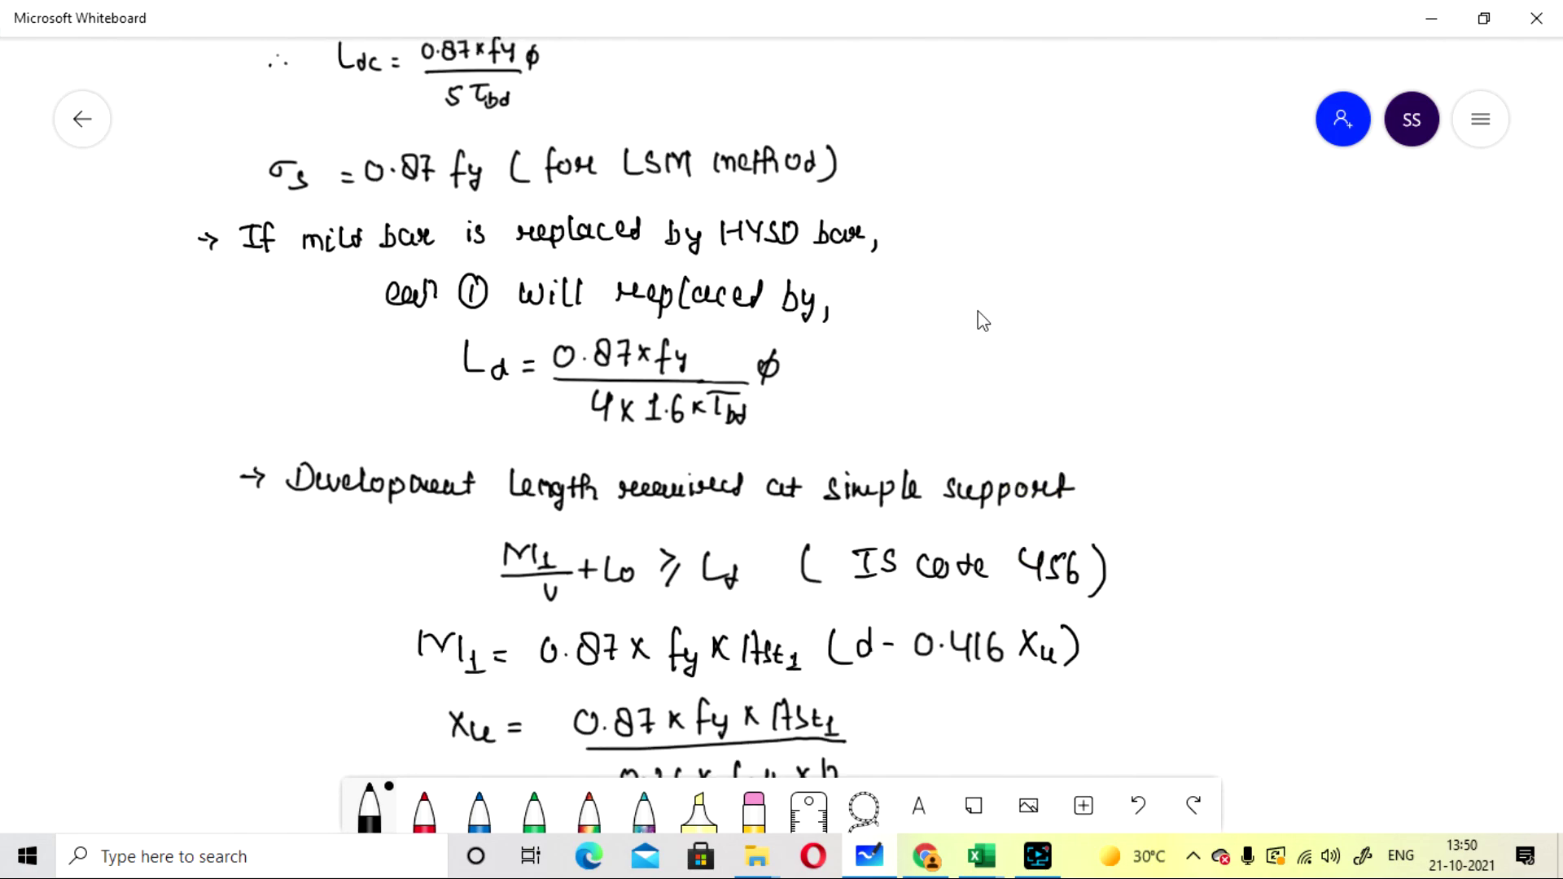
pyautogui.moveTo(983, 320); pyautogui.dragTo(964, 230)
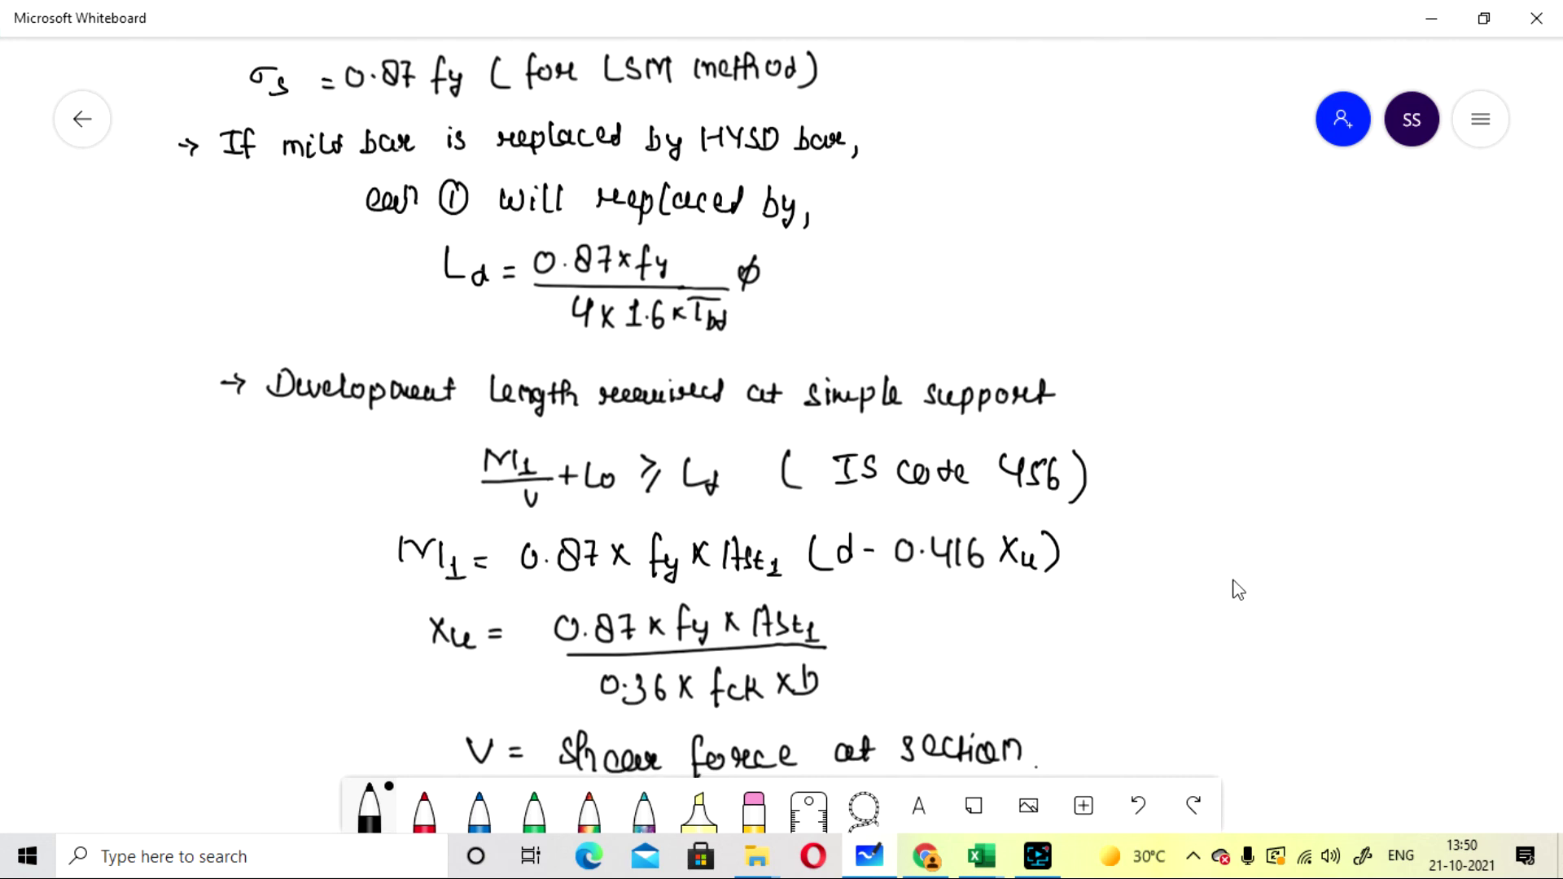
pyautogui.moveTo(1231, 579); pyautogui.dragTo(1162, 265)
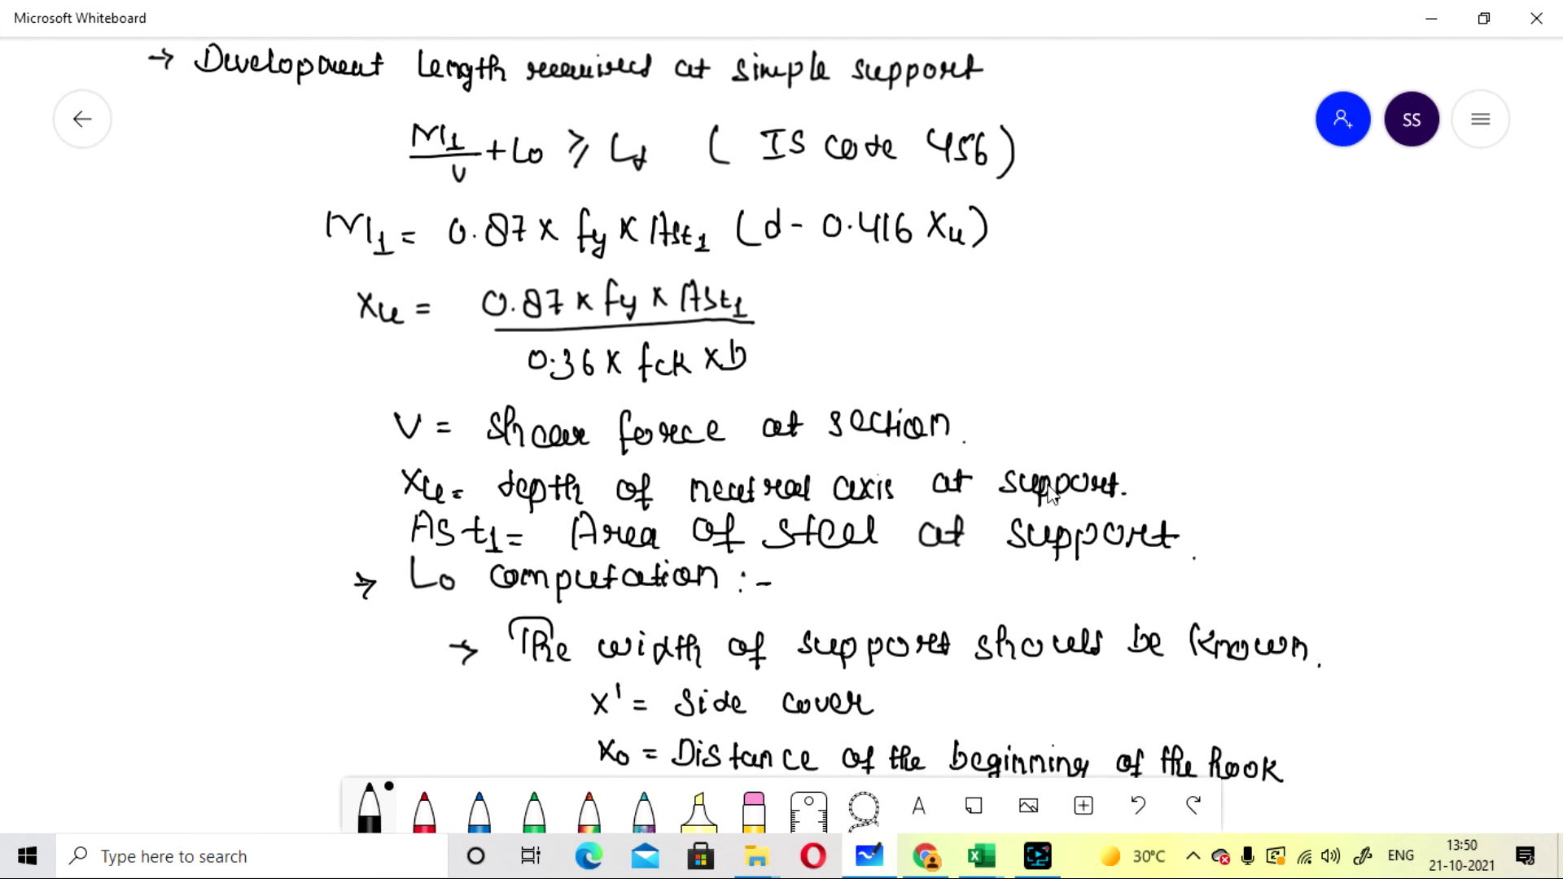
pyautogui.click(1037, 856)
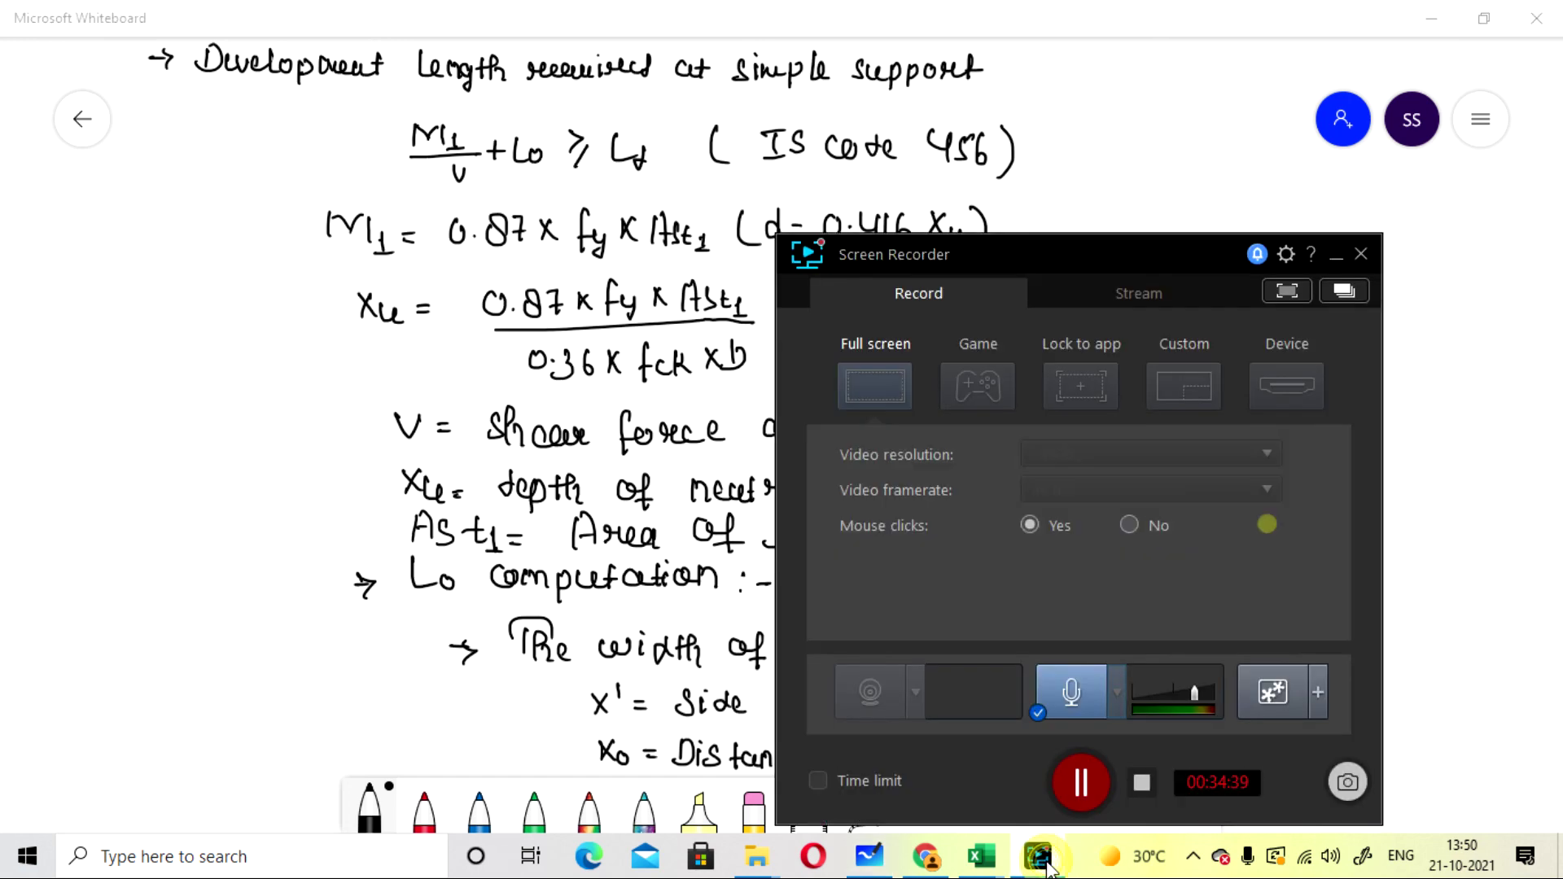